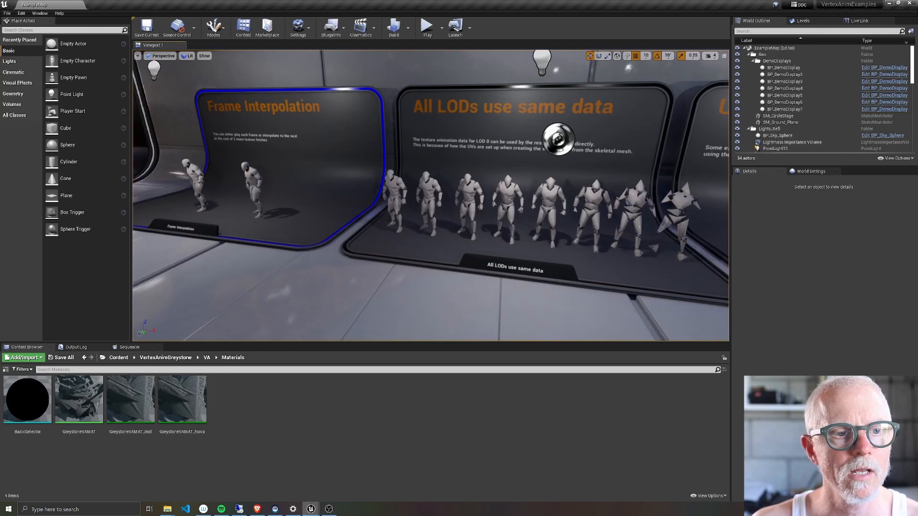
Fly through the level past the Frame Interpolation display and examine the Baked Bone Animation display
{"action": "key", "text": "a"}
{"action": "right_click_drag", "start_coordinate": [430, 195], "coordinate": [495, 195]}
{"action": "left_click_drag", "start_coordinate": [430, 195], "coordinate": [430, 193]}
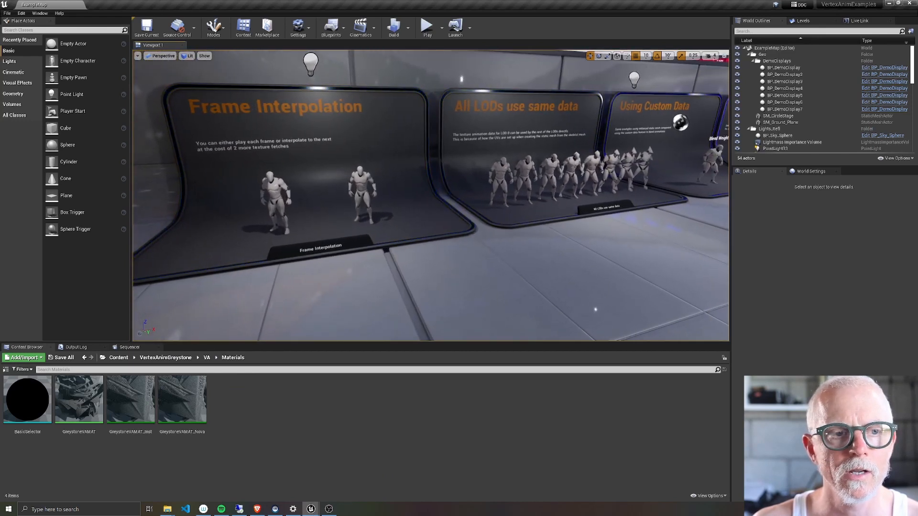
{"action": "key", "text": "d"}
{"action": "right_click_drag", "start_coordinate": [363, 188], "coordinate": [363, 188]}
{"action": "right_click_drag", "start_coordinate": [378, 236], "coordinate": [704, 253]}
{"action": "key", "text": "w"}
{"action": "key", "text": "w"}
{"action": "key", "text": "s"}
{"action": "key", "text": "w"}
{"action": "key", "text": "s"}
{"action": "right_click_drag", "start_coordinate": [312, 210], "coordinate": [310, 209]}
{"action": "key", "text": "q"}
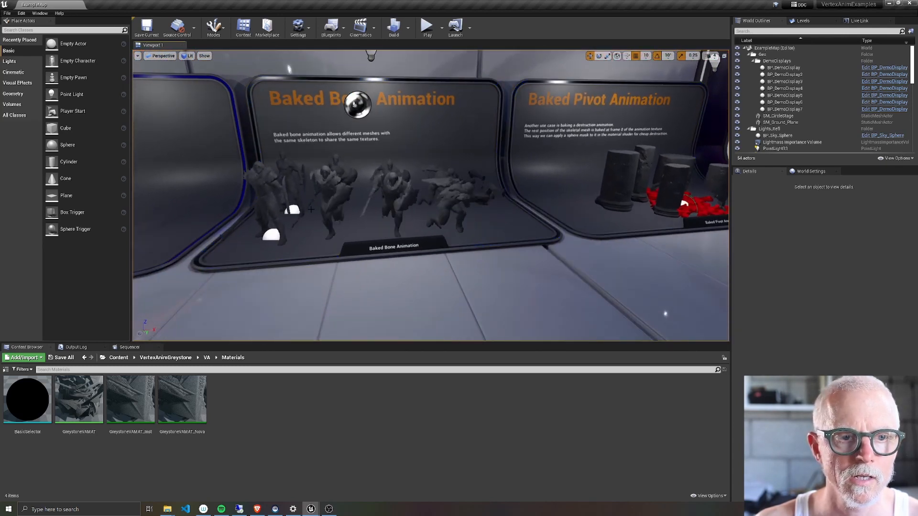
Open the GreystoneShowcase blueprint from the front-row characters and show its InstancedStaticMesh component in the blueprint's 3D preview
{"action": "left_click", "coordinate": [337, 190]}
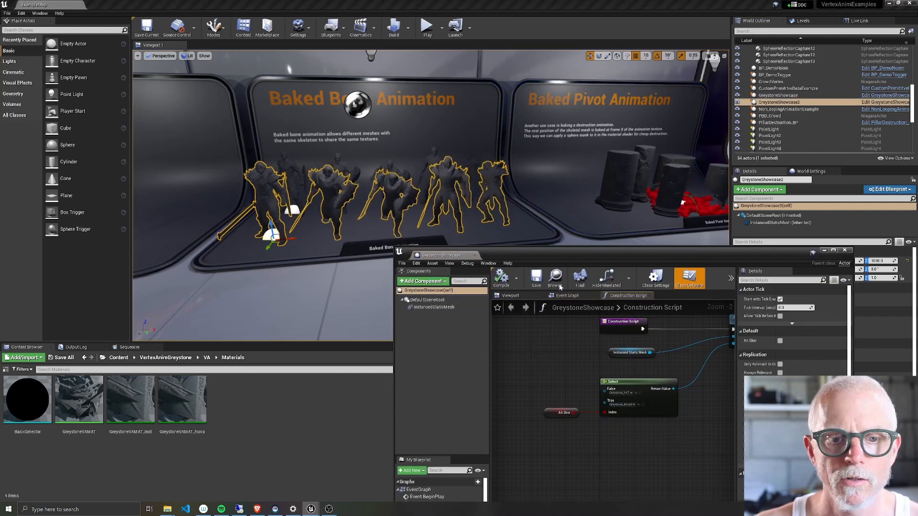
{"action": "left_click_drag", "start_coordinate": [538, 249], "coordinate": [436, 143]}
{"action": "left_click", "coordinate": [327, 192]}
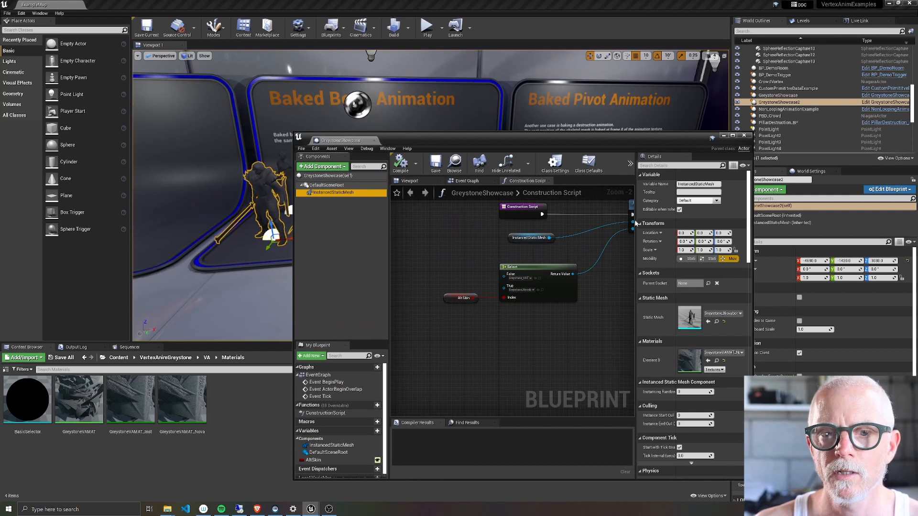
{"action": "left_click", "coordinate": [410, 181]}
{"action": "scroll", "coordinate": [531, 346], "scroll_direction": "down", "scroll_amount": 5}
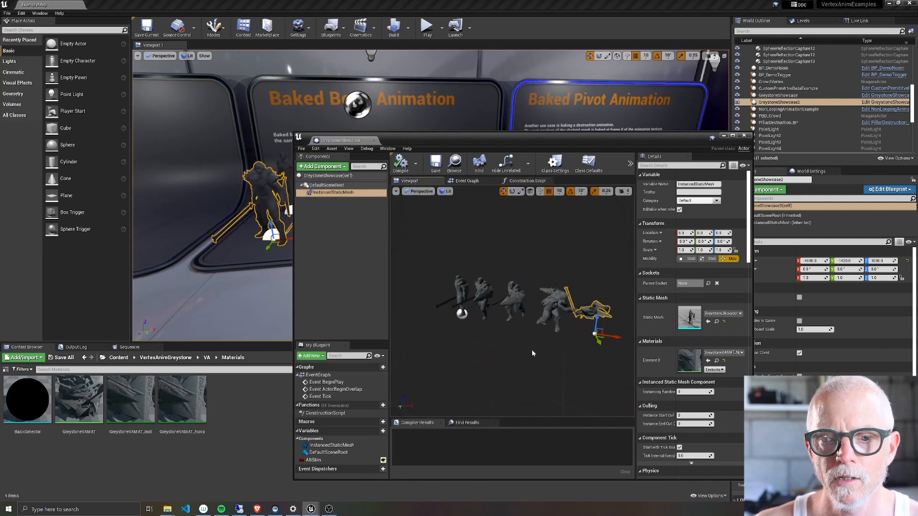
Expand the transform of instance 2 in the InstancedStaticMesh component's instances and review the per-instance custom data
{"action": "scroll", "coordinate": [702, 373], "scroll_direction": "down", "scroll_amount": 15}
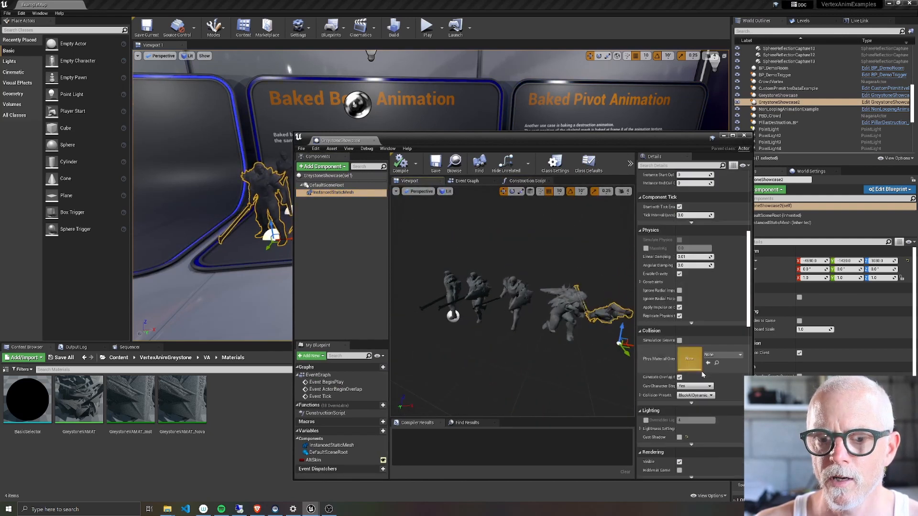
{"action": "scroll", "coordinate": [690, 372], "scroll_direction": "down", "scroll_amount": 3}
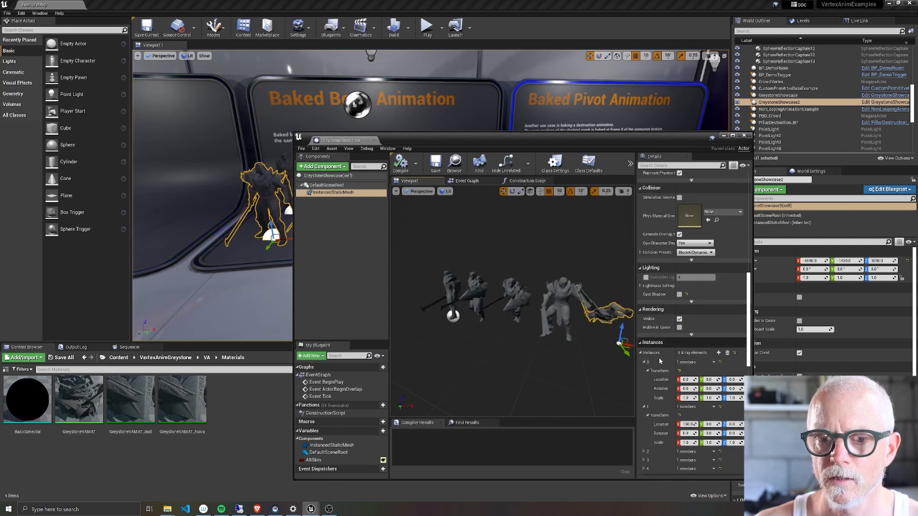
{"action": "scroll", "coordinate": [657, 364], "scroll_direction": "down", "scroll_amount": 3}
{"action": "scroll", "coordinate": [657, 364], "scroll_direction": "down", "scroll_amount": 3}
{"action": "left_click", "coordinate": [644, 318]}
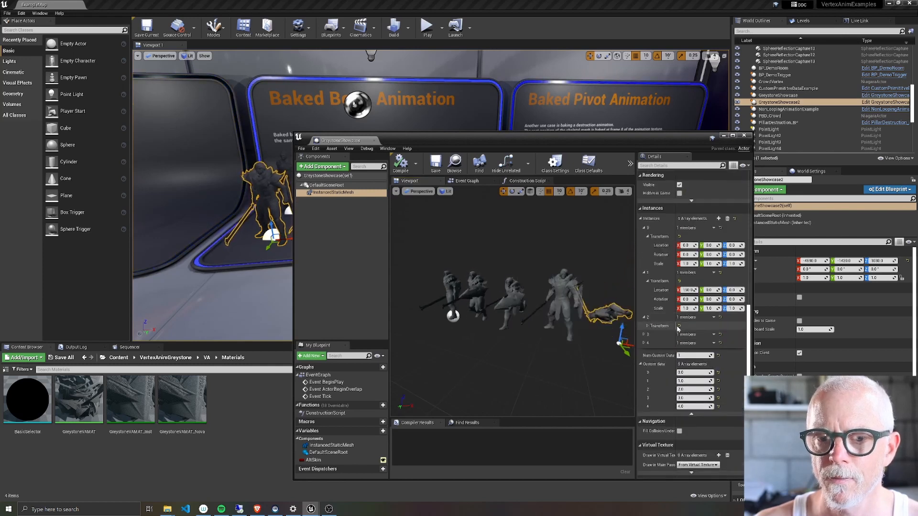
{"action": "left_click", "coordinate": [647, 326]}
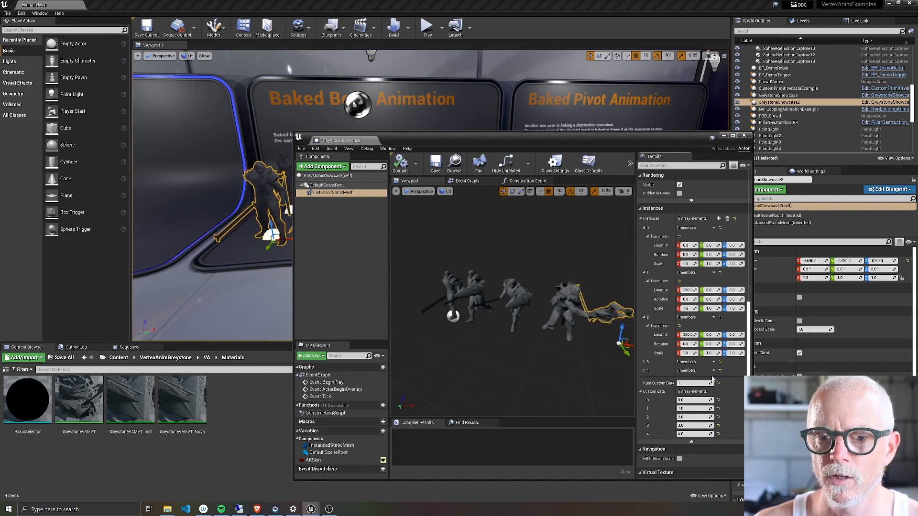
{"action": "scroll", "coordinate": [682, 388], "scroll_direction": "down", "scroll_amount": 1}
{"action": "scroll", "coordinate": [682, 388], "scroll_direction": "down", "scroll_amount": 1}
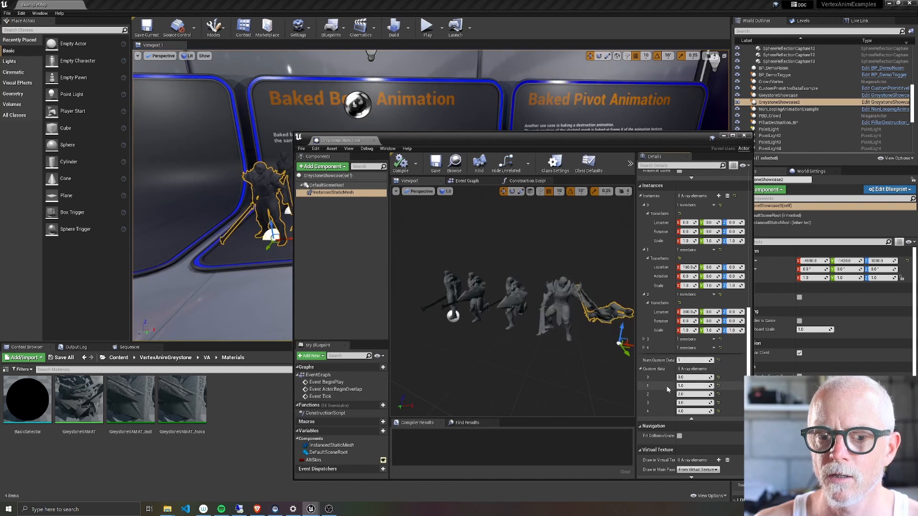
Set the InstancedStaticMesh custom data entries 1, 2 and 3 to 2.0, 3.0 and 4.0, and change entry 4
{"action": "scroll", "coordinate": [665, 339], "scroll_direction": "down", "scroll_amount": 4}
{"action": "left_click", "coordinate": [688, 339]}
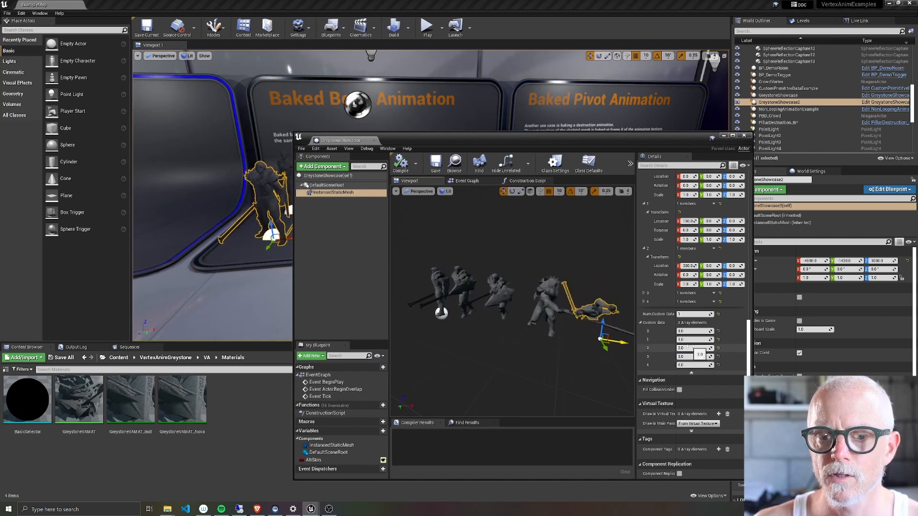
{"action": "left_click", "coordinate": [690, 340]}
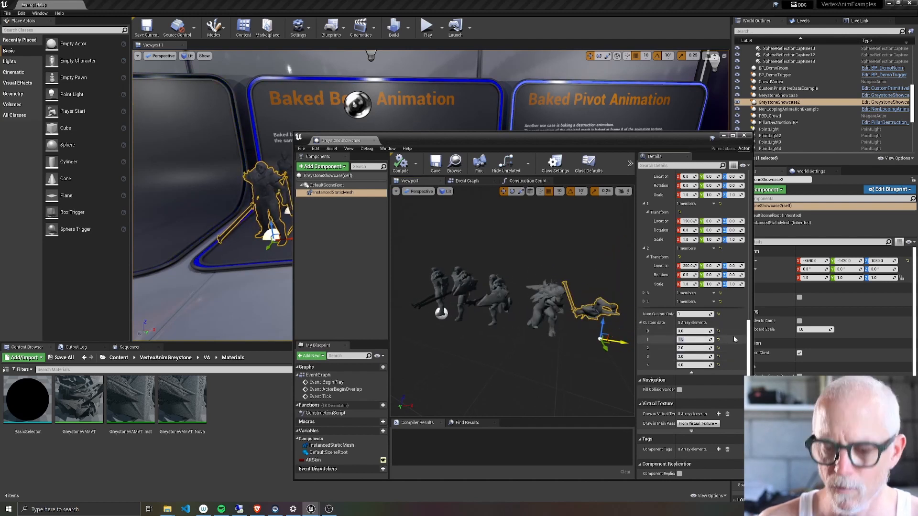
{"action": "left_click", "coordinate": [701, 331]}
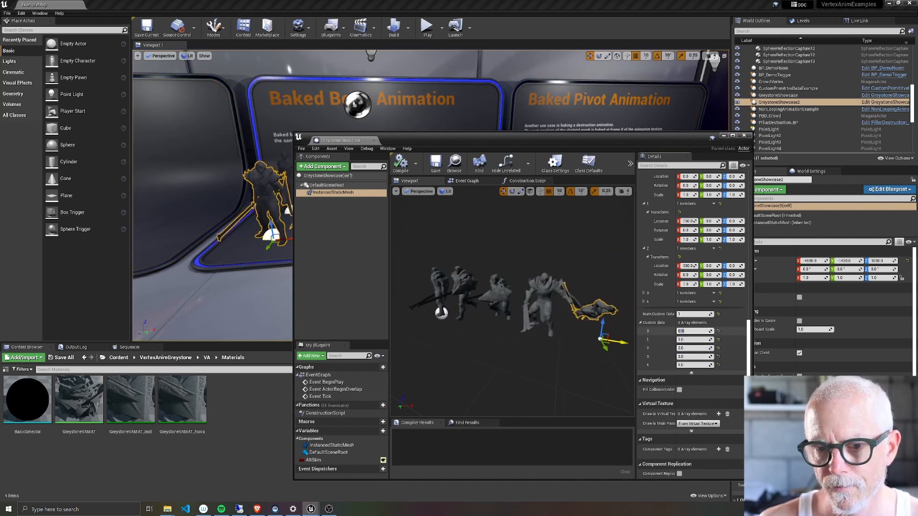
{"action": "key", "text": "Tab"}
{"action": "type", "text": "4"}
{"action": "key", "text": "Tab"}
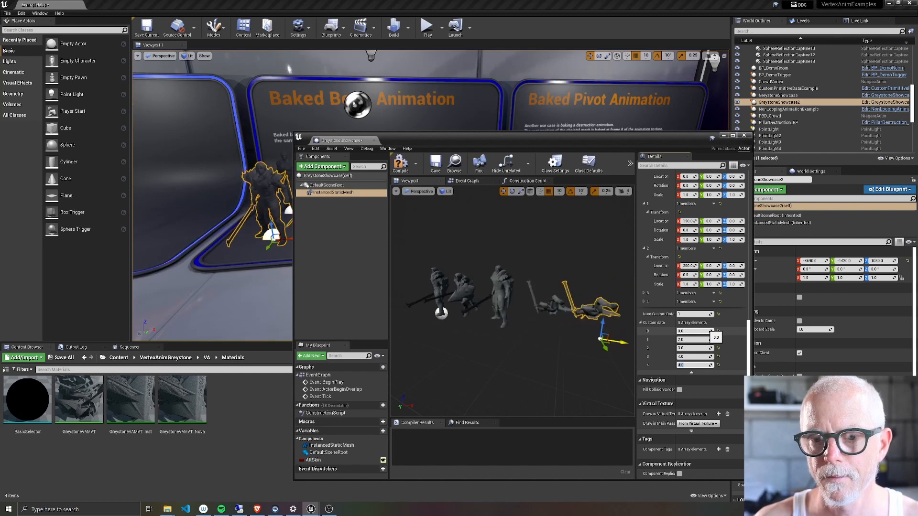
{"action": "key", "text": "shift+Tab"}
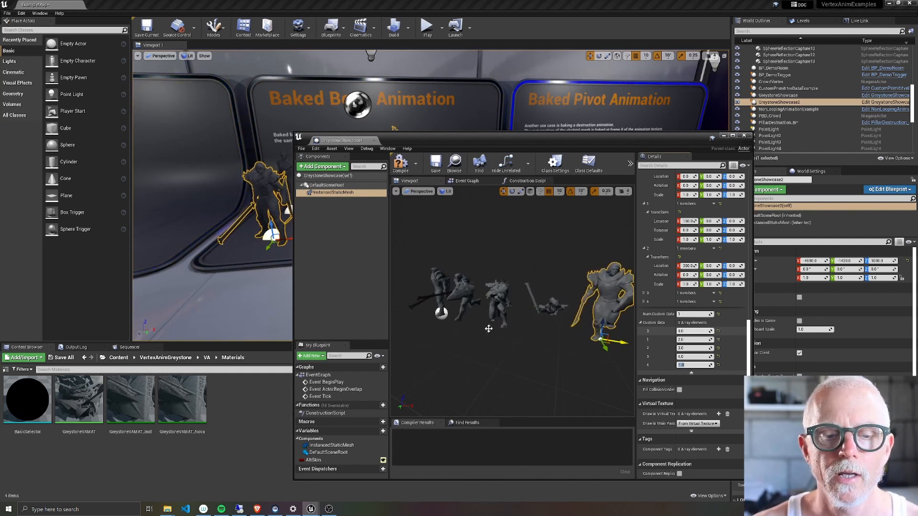
Locate the component's Element 0 material, GreystoneVAMAT_Nova, among the project assets and check the neighbouring GreystoneVAMAT materials
{"action": "scroll", "coordinate": [668, 339], "scroll_direction": "up", "scroll_amount": 10}
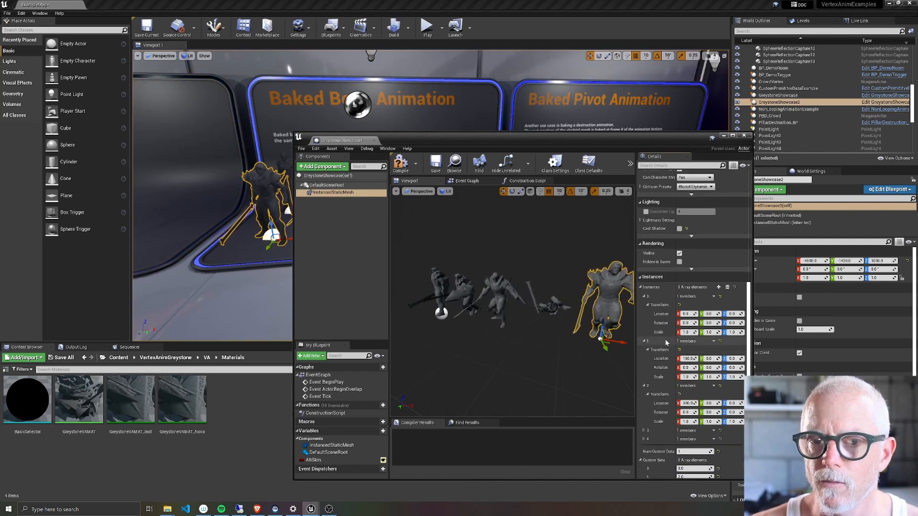
{"action": "scroll", "coordinate": [668, 339], "scroll_direction": "up", "scroll_amount": 8}
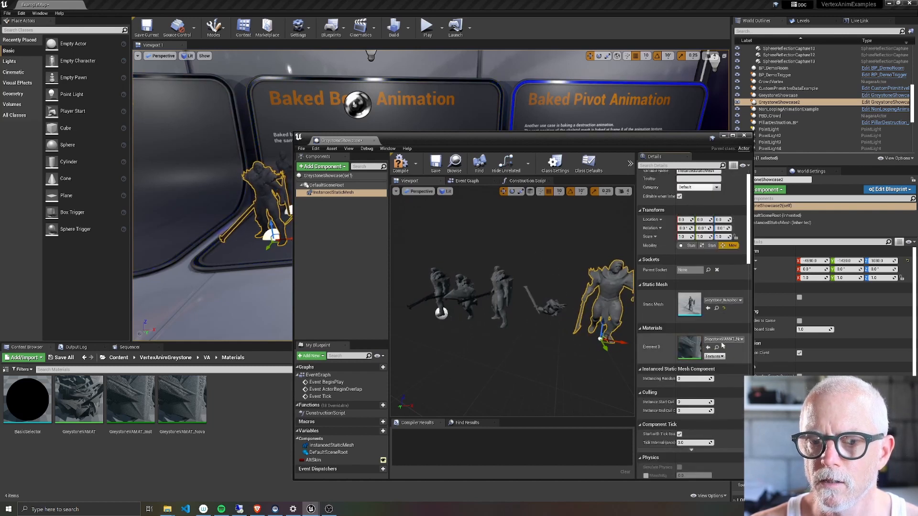
{"action": "left_click", "coordinate": [716, 348]}
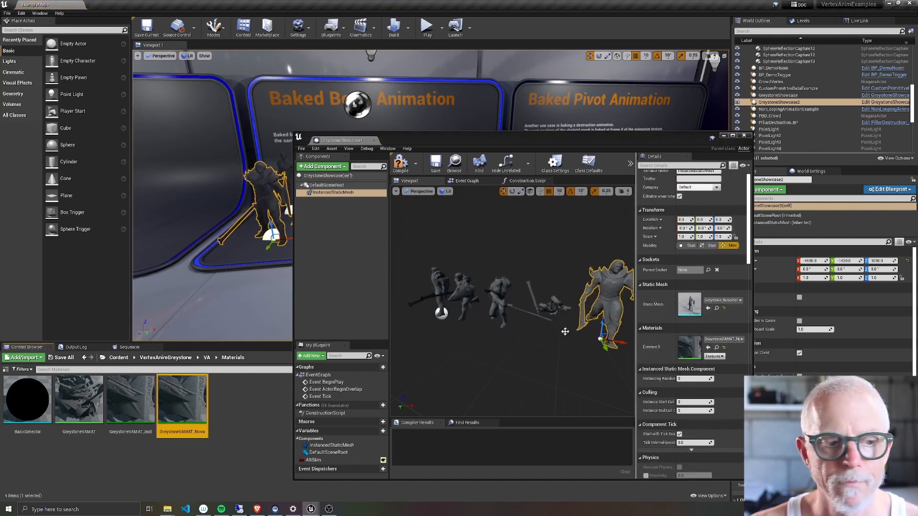
{"action": "left_click", "coordinate": [79, 402]}
{"action": "left_click_drag", "start_coordinate": [151, 405], "coordinate": [147, 405]}
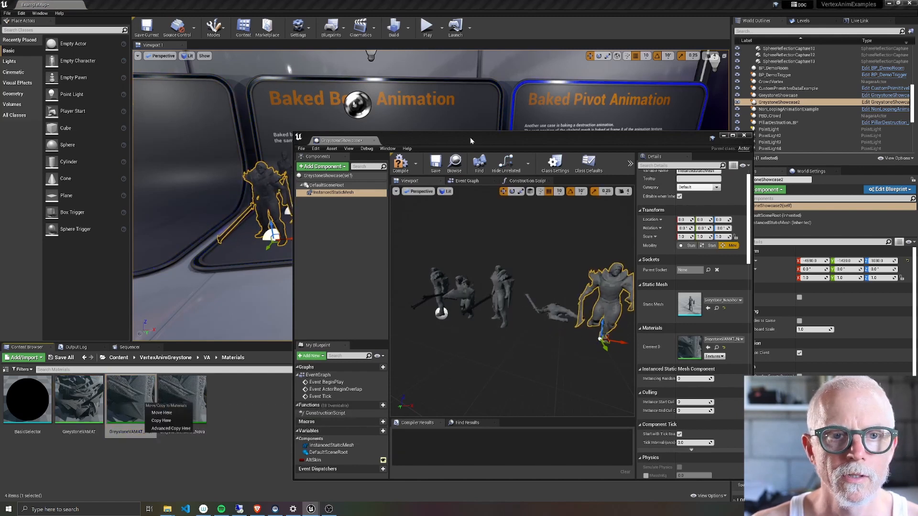
Move the blueprint window aside and select the back-row GreystoneShowcase actor in the Baked Bone Animation display
{"action": "left_click_drag", "start_coordinate": [469, 137], "coordinate": [629, 193]}
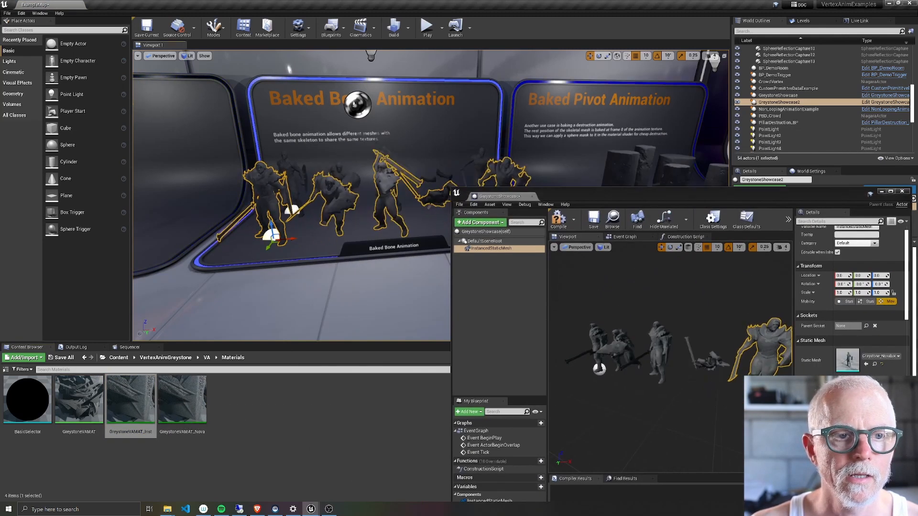
{"action": "left_click", "coordinate": [353, 184]}
{"action": "right_click_drag", "start_coordinate": [355, 213], "coordinate": [355, 213]}
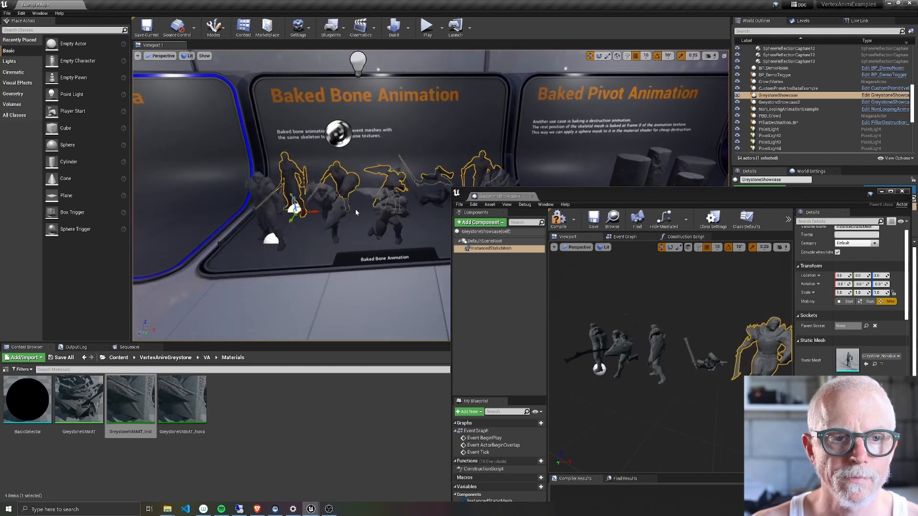
Open the GreystoneVAMAT_Inst material instance and maximize its editor window
{"action": "left_click", "coordinate": [79, 400]}
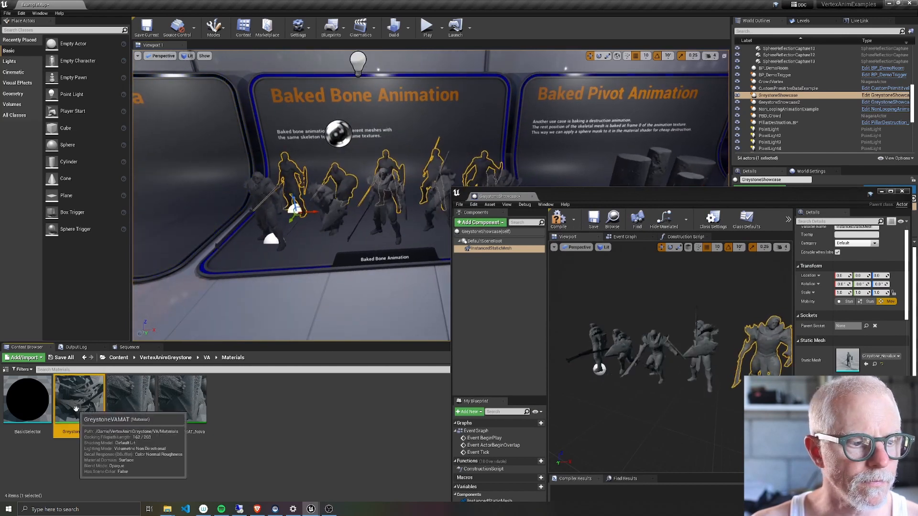
{"action": "double_click", "coordinate": [138, 407]}
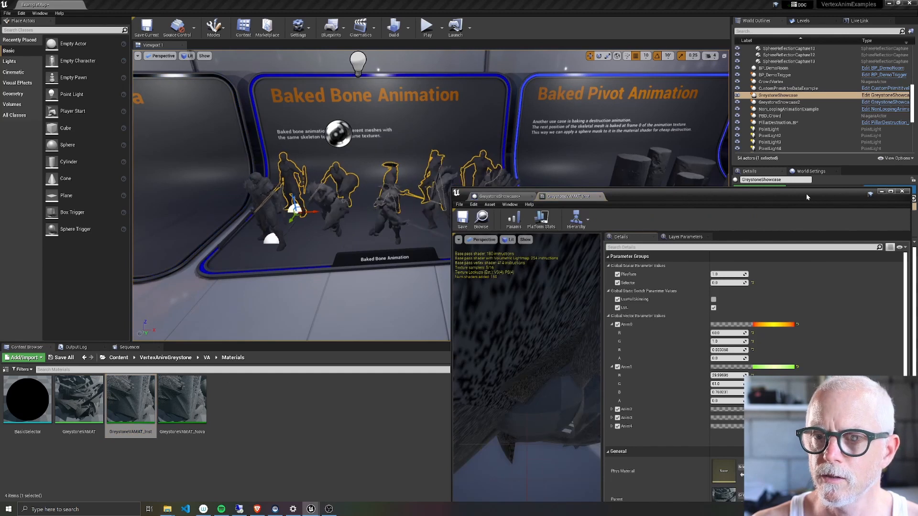
{"action": "left_click_drag", "start_coordinate": [807, 196], "coordinate": [669, 54]}
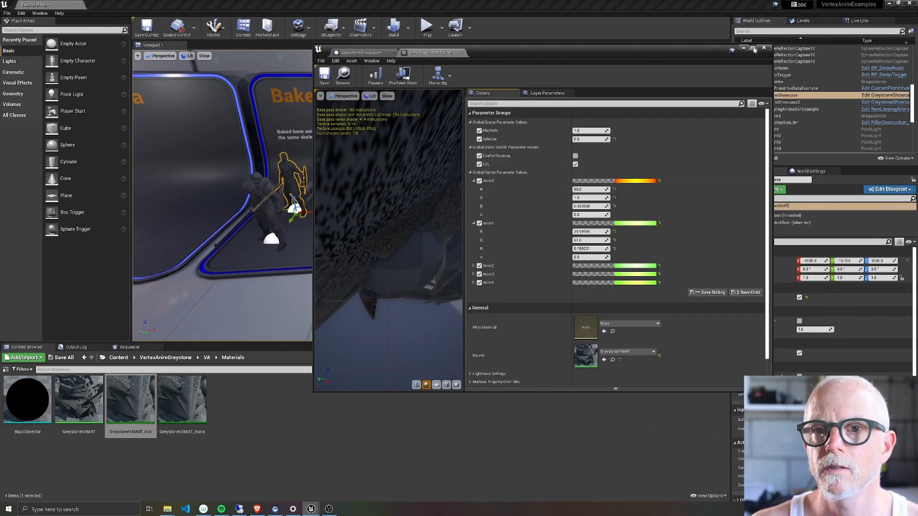
{"action": "left_click", "coordinate": [753, 48]}
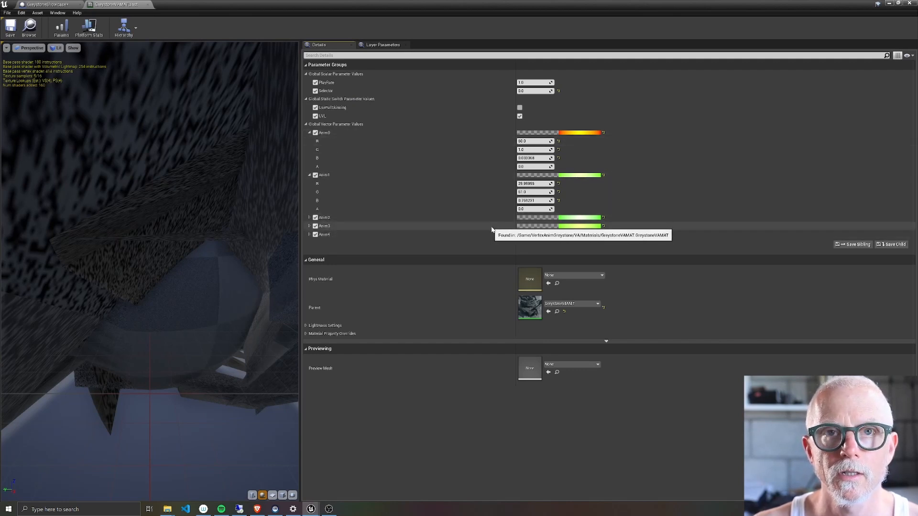
Examine the R, G, B and A components of the Anim0 and Anim1 parameters, then restore the editor window size
{"action": "left_click", "coordinate": [531, 142]}
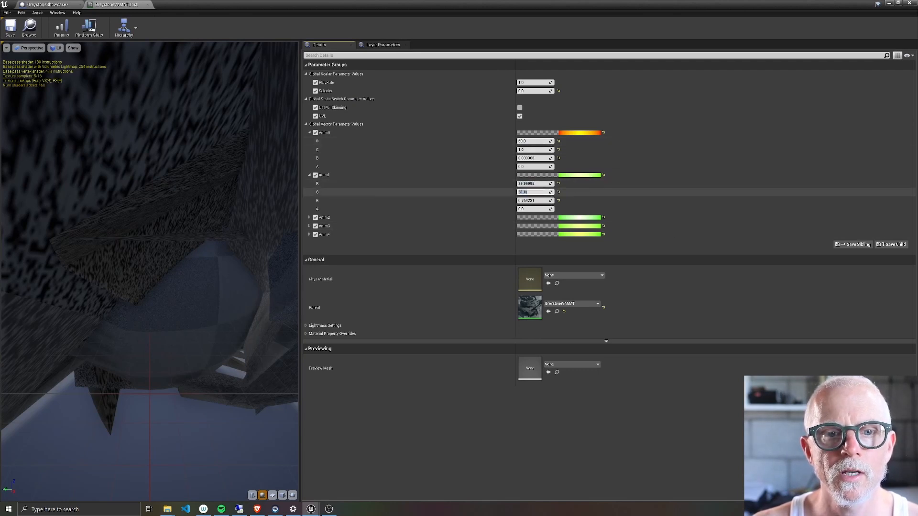
{"action": "left_click", "coordinate": [533, 209]}
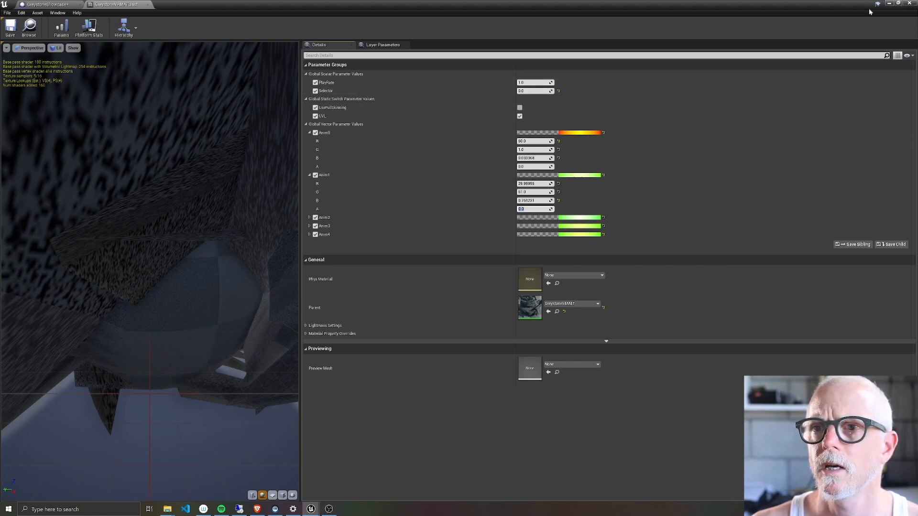
{"action": "left_click", "coordinate": [898, 4]}
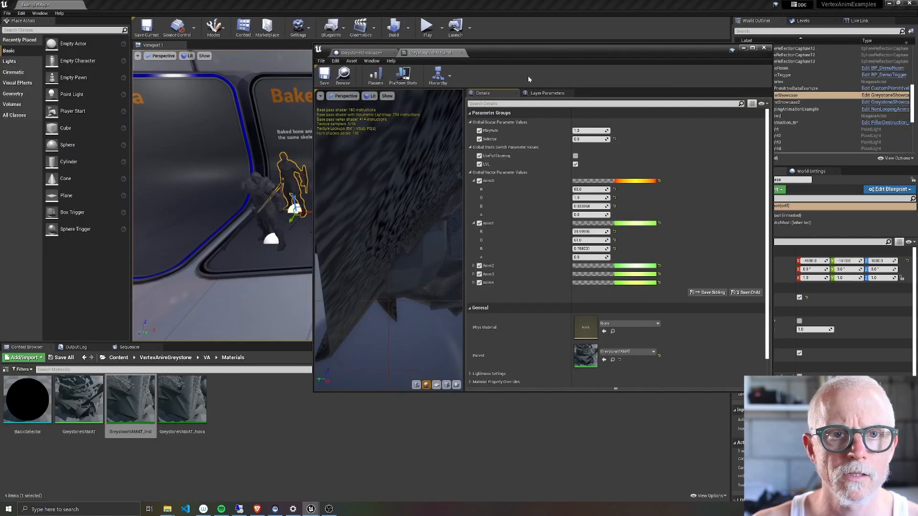
Return to the GreystoneShowcase blueprint, show the project's folder tree and move the blueprint window clear of the material assets
{"action": "left_click_drag", "start_coordinate": [533, 52], "coordinate": [504, 101]}
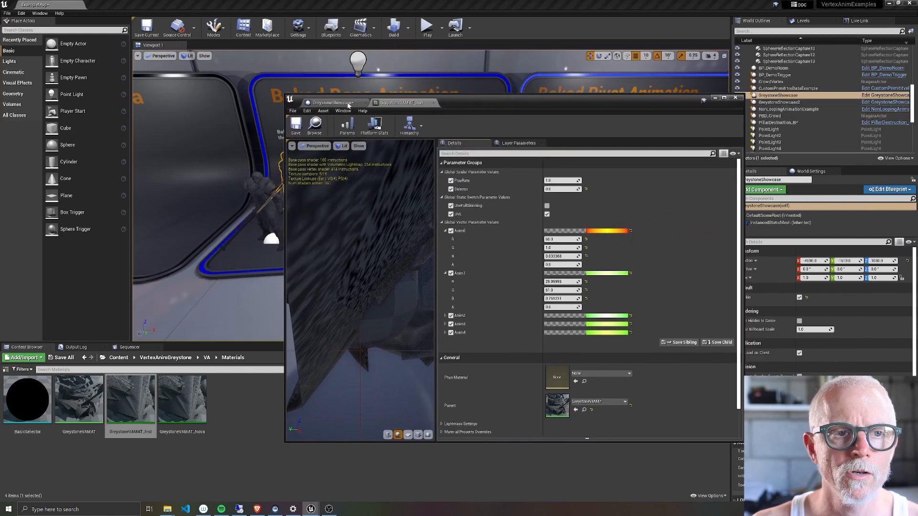
{"action": "left_click", "coordinate": [348, 104]}
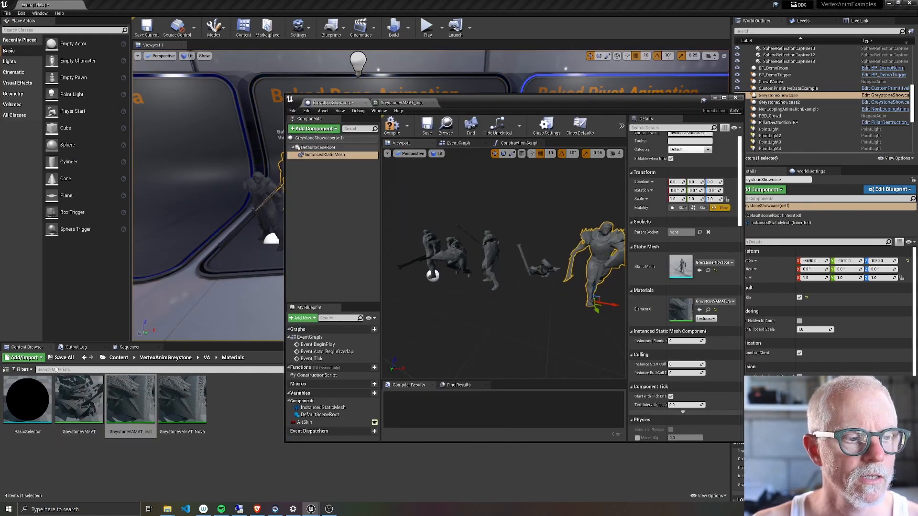
{"action": "left_click", "coordinate": [6, 369]}
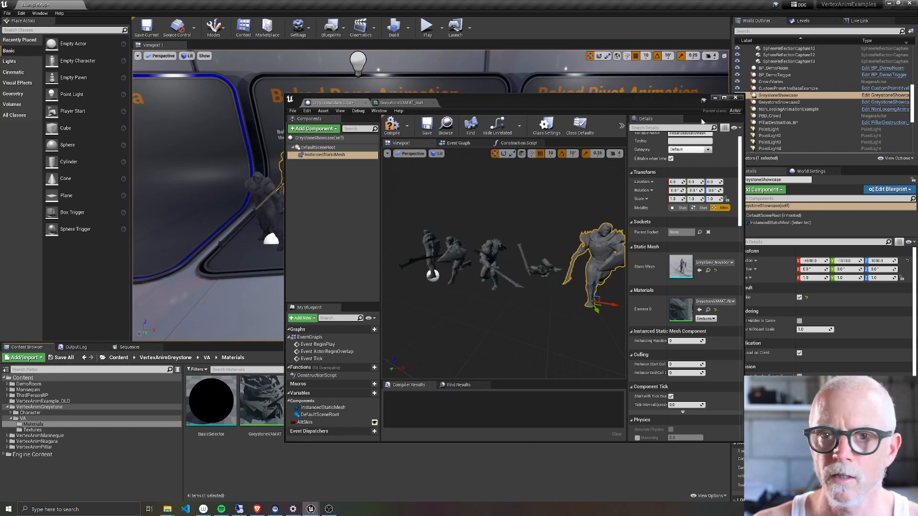
{"action": "left_click_drag", "start_coordinate": [645, 102], "coordinate": [786, 52]}
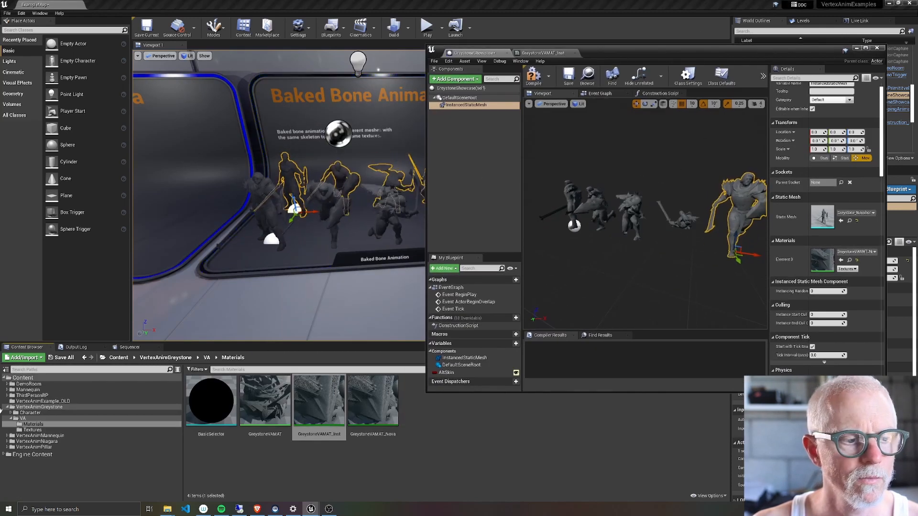
Migrate BasicSelector, GreystoneVAMAT and GreystoneVAMAT_Inst with their dependencies to the SHE_BALL_KR project's Content folder, without saving pending changes
{"action": "left_click", "coordinate": [205, 413]}
{"action": "left_click", "coordinate": [268, 410], "text": "ctrl"}
{"action": "left_click", "coordinate": [316, 406], "text": "ctrl"}
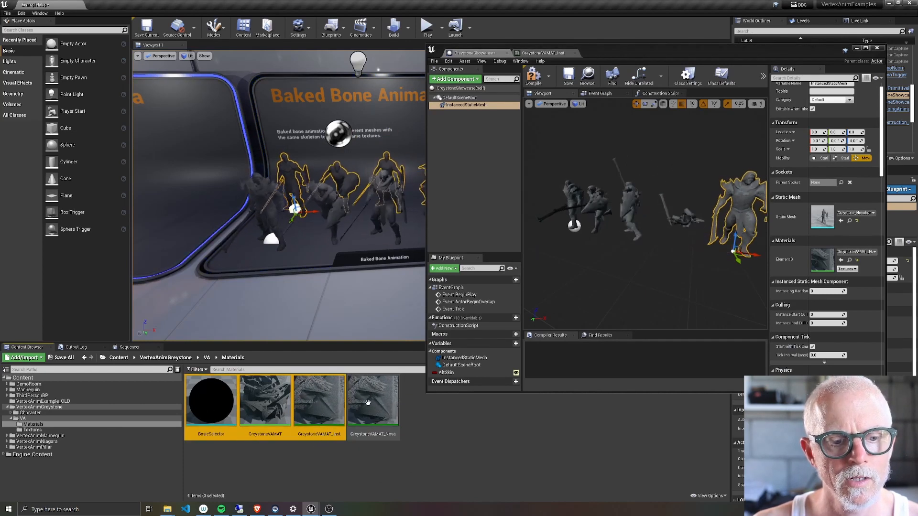
{"action": "right_click", "coordinate": [325, 411]}
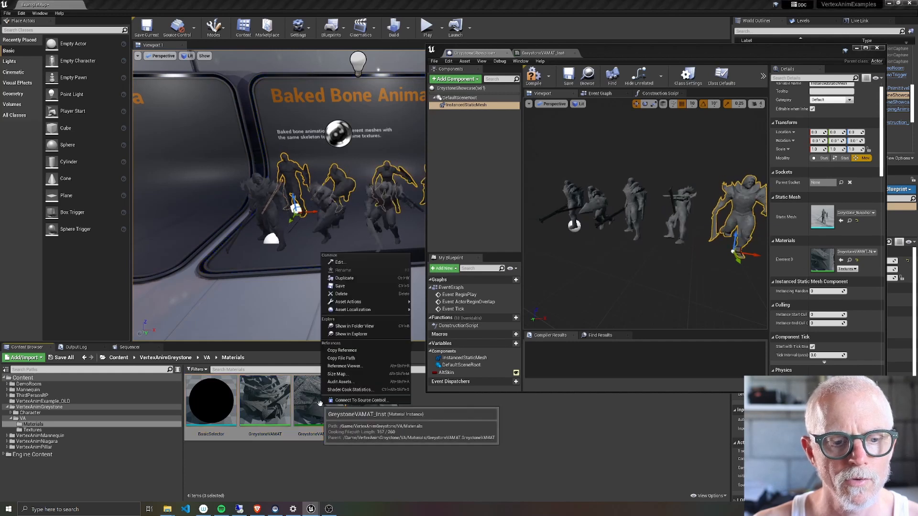
{"action": "mouse_move", "coordinate": [348, 305]}
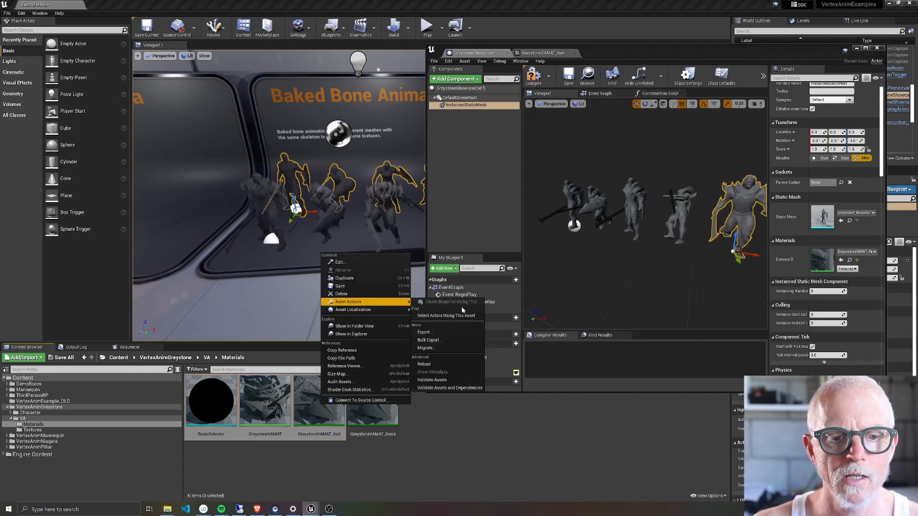
{"action": "left_click", "coordinate": [439, 340]}
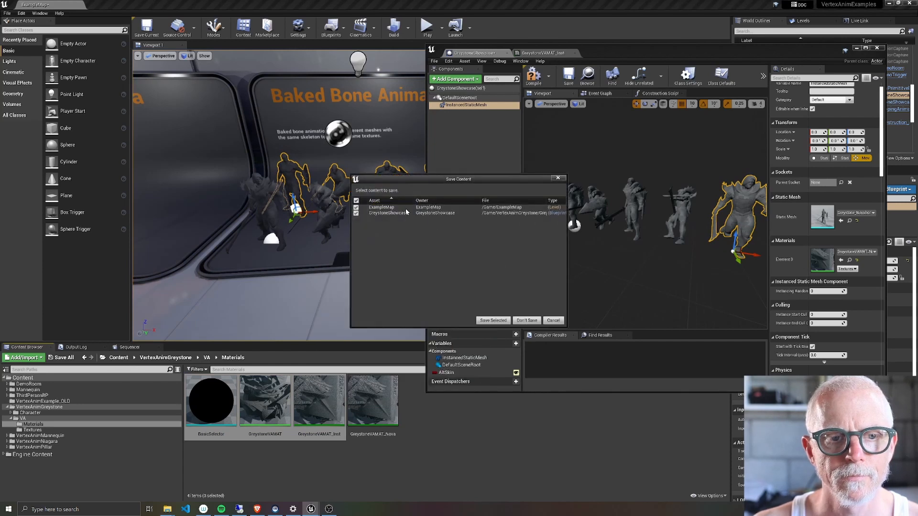
{"action": "left_click", "coordinate": [526, 320]}
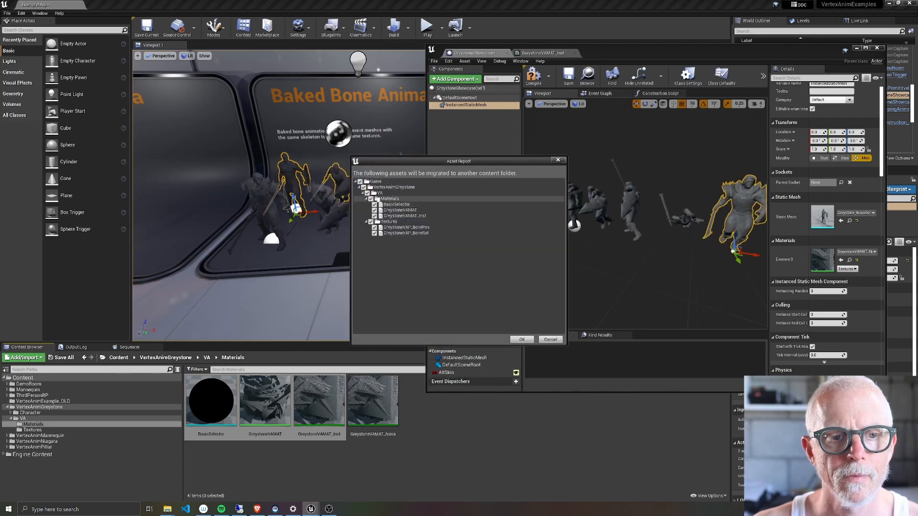
{"action": "left_click", "coordinate": [515, 339]}
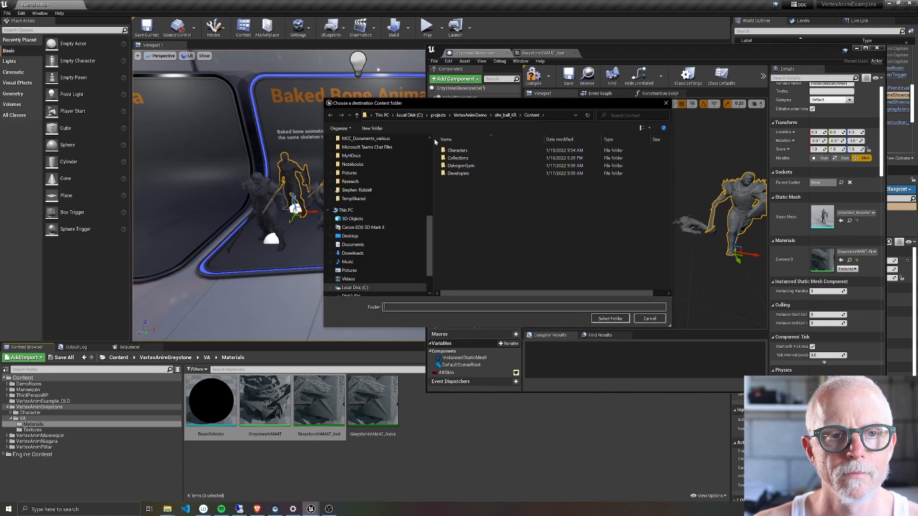
{"action": "left_click", "coordinate": [611, 318]}
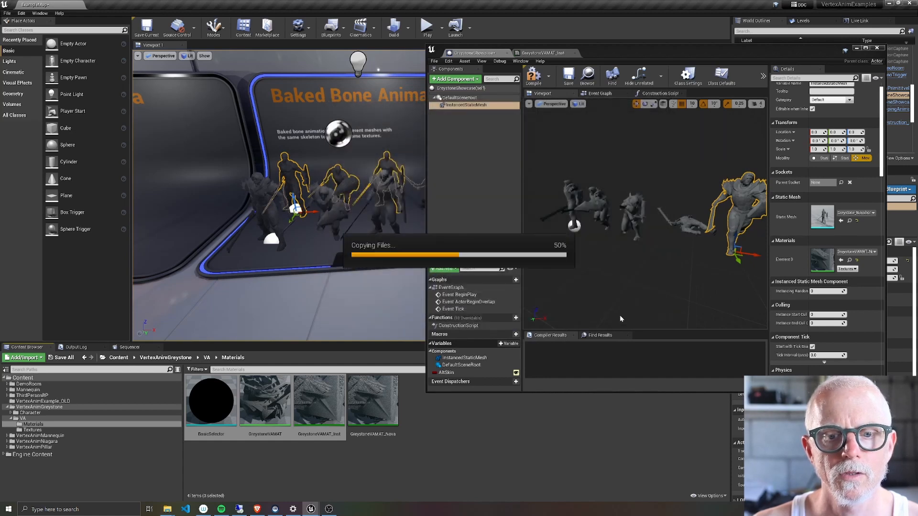
Switch to the SHE_BALL_KR project and check the migrated assets in the VertexAnimGreystone/VA/Materials folder
{"action": "left_click", "coordinate": [887, 7]}
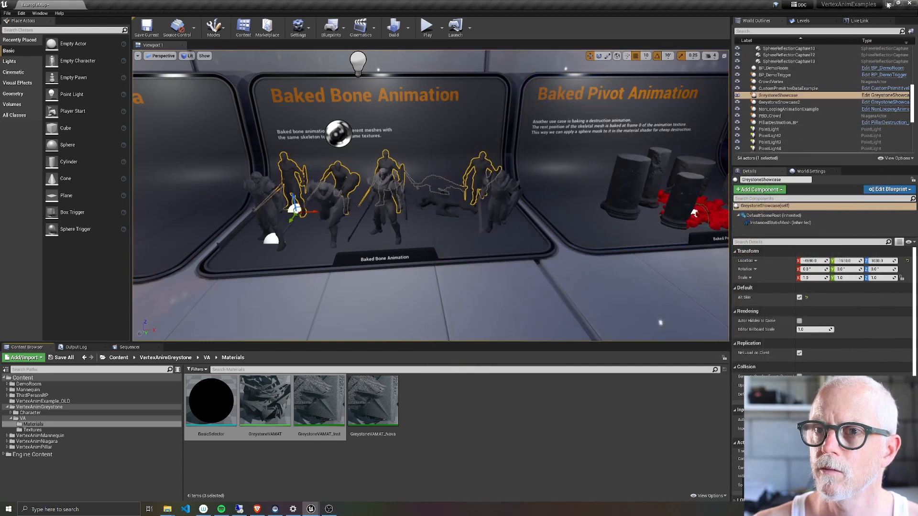
{"action": "left_click", "coordinate": [888, 5]}
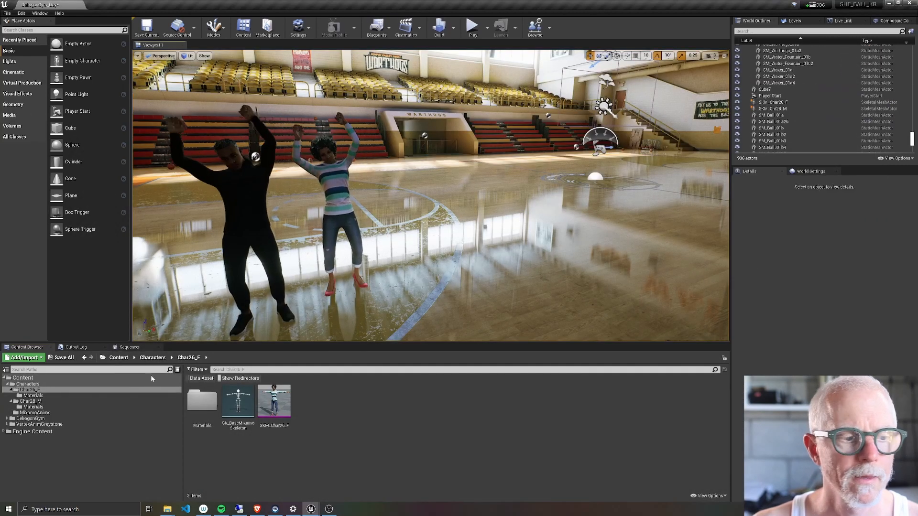
{"action": "left_click", "coordinate": [29, 424]}
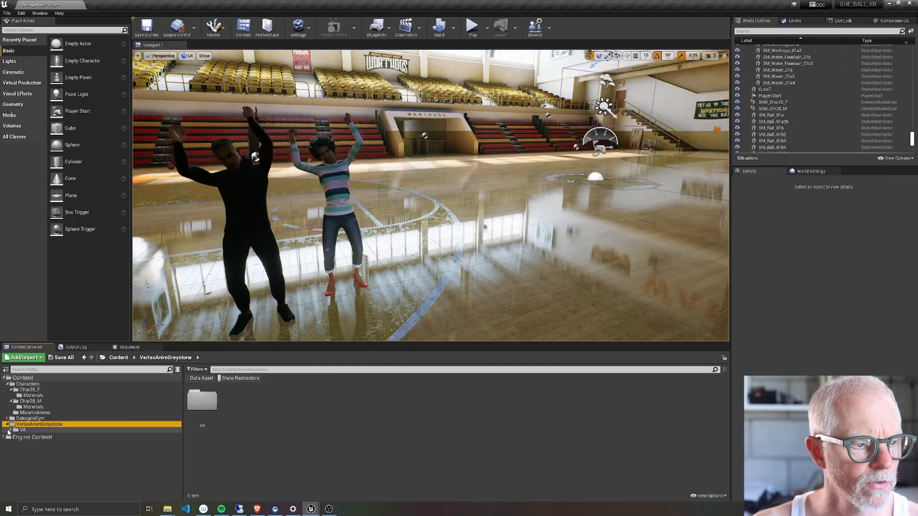
{"action": "left_click", "coordinate": [32, 435]}
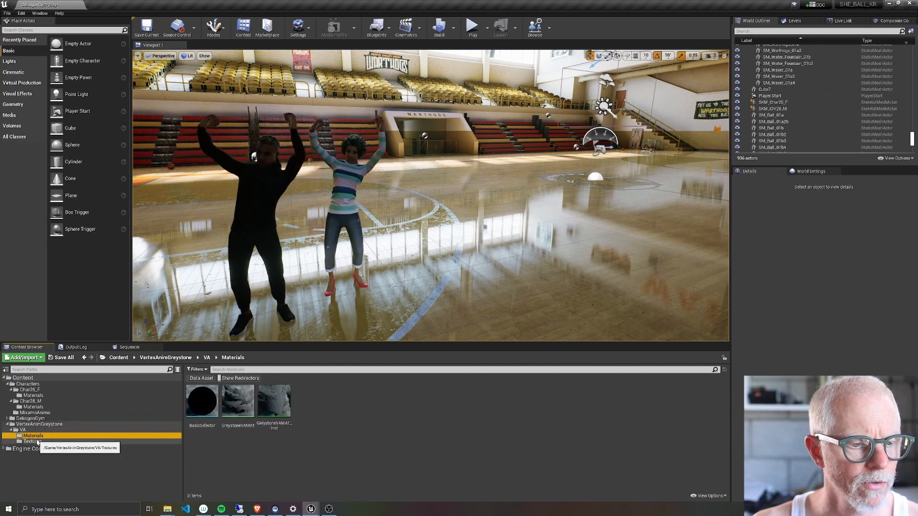
{"action": "left_click", "coordinate": [202, 410]}
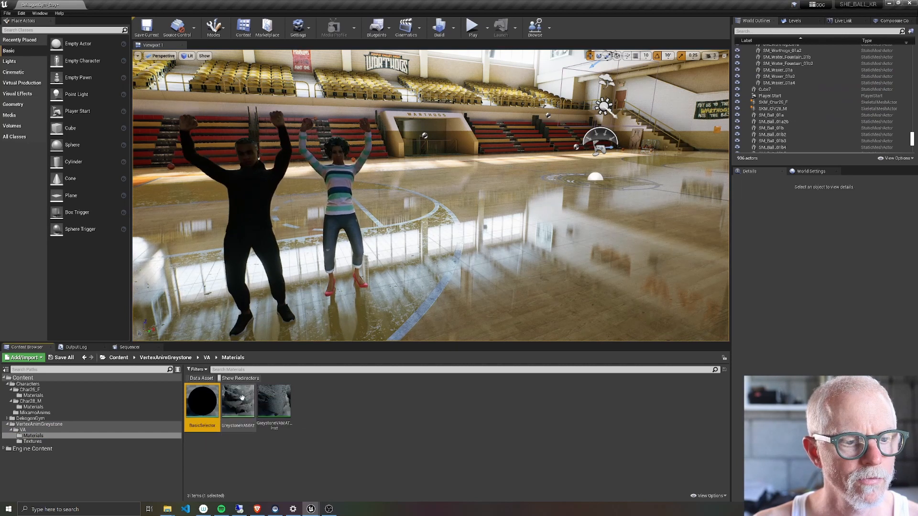
{"action": "left_click", "coordinate": [238, 406]}
{"action": "left_click", "coordinate": [272, 411]}
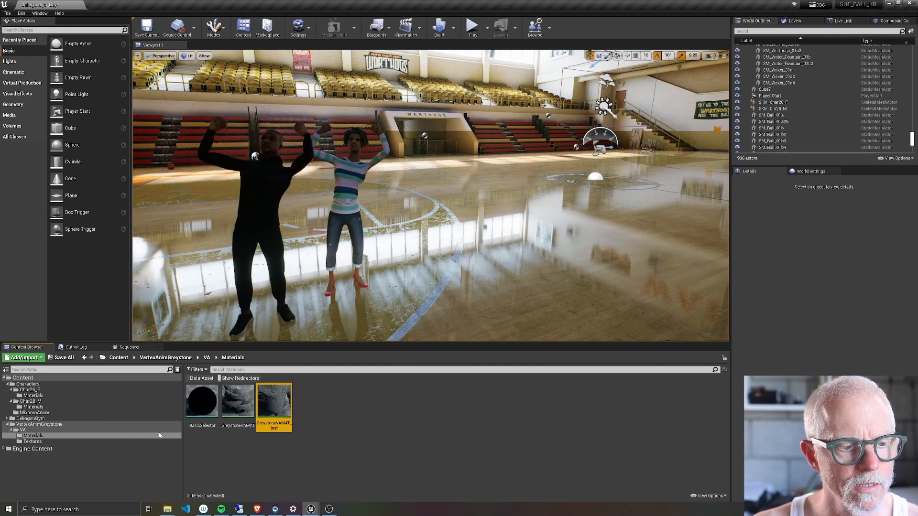
Rename the GreystoneVAMAT material as M_VertexAnimMaster and its instance GreystoneVAMAT_Inst as MI_VertexAnim_Instance
{"action": "left_click", "coordinate": [229, 404]}
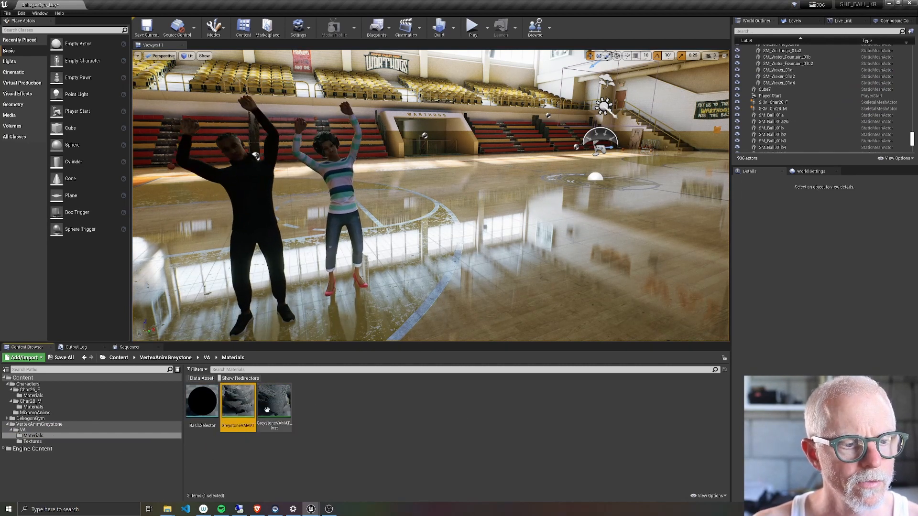
{"action": "key", "text": "F2"}
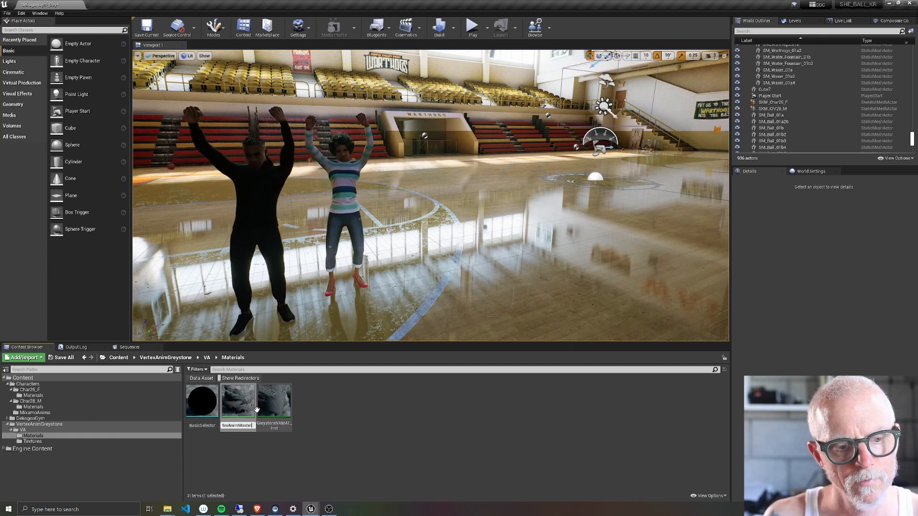
{"action": "key", "text": "Return"}
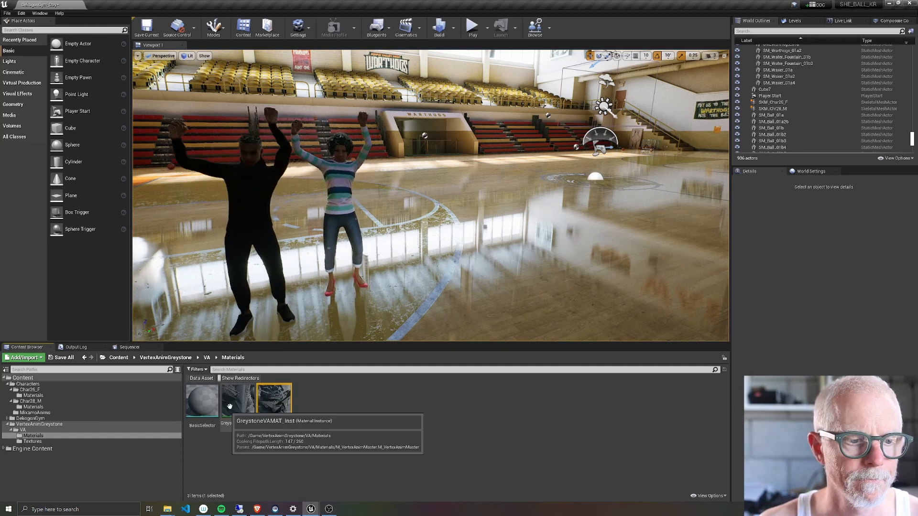
{"action": "left_click", "coordinate": [230, 402]}
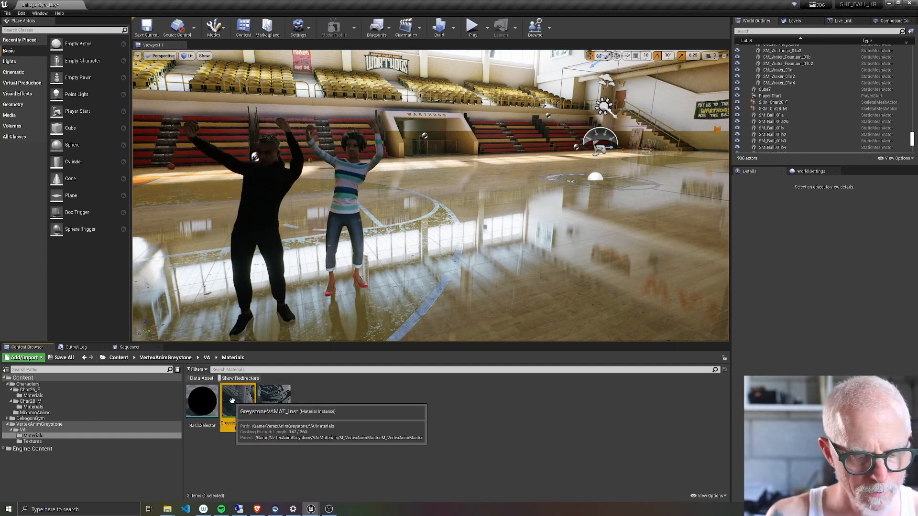
{"action": "key", "text": "F2"}
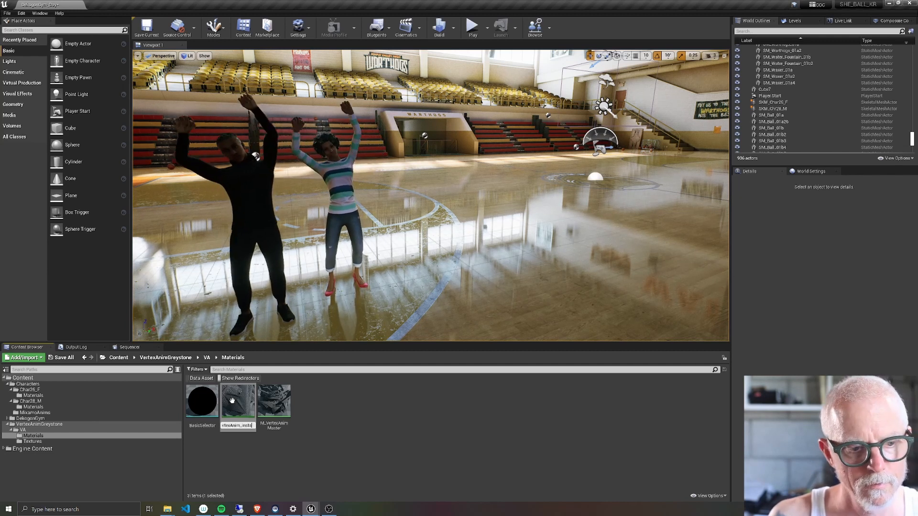
{"action": "key", "text": "Return"}
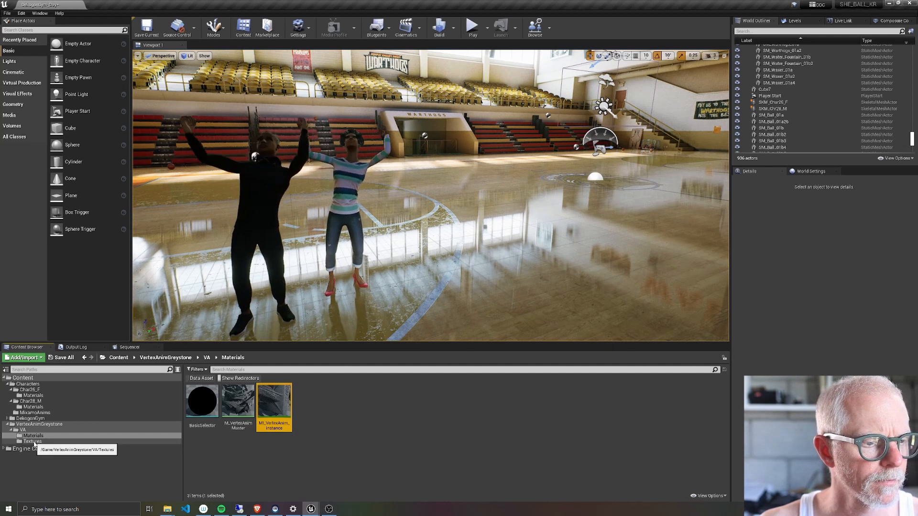
Rename the VertexAnimGreystone folder as VertexAnimToolkit
{"action": "left_click", "coordinate": [23, 429]}
{"action": "left_click", "coordinate": [38, 424]}
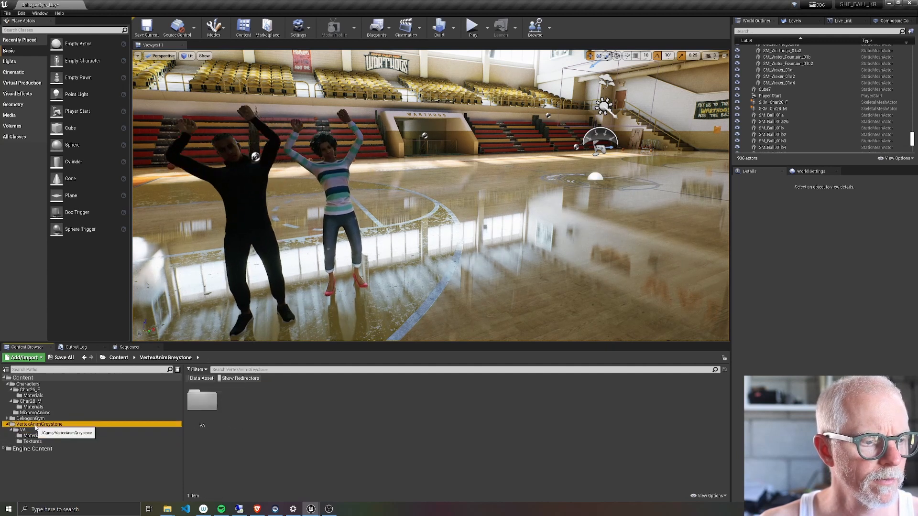
{"action": "left_click", "coordinate": [38, 425]}
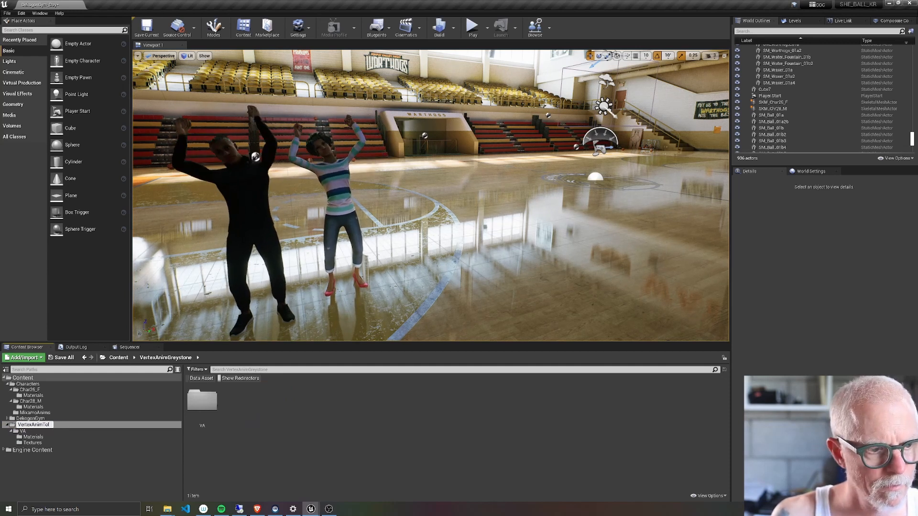
{"action": "type", "text": "VertexAnimToolkit"}
{"action": "key", "text": "Return"}
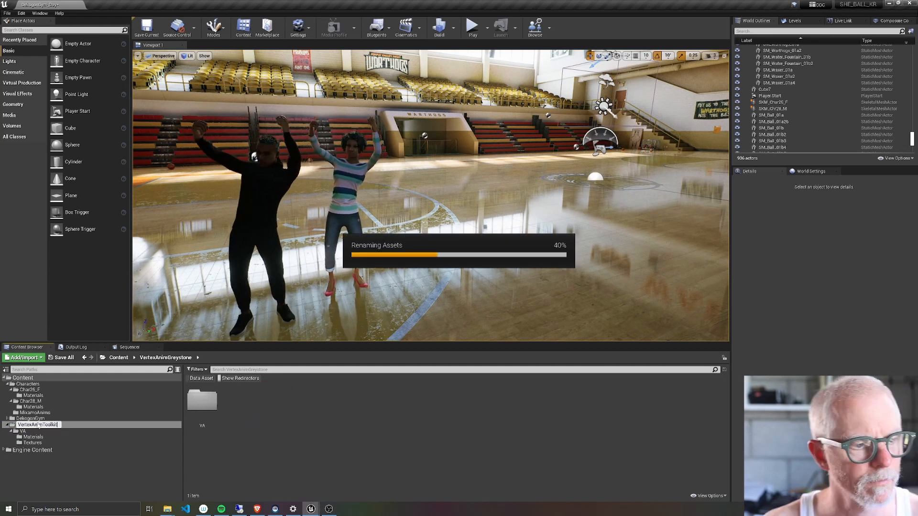
Create a data asset of the VertexAnimProfile class in the Characters/Char26_F folder
{"action": "left_click", "coordinate": [29, 389]}
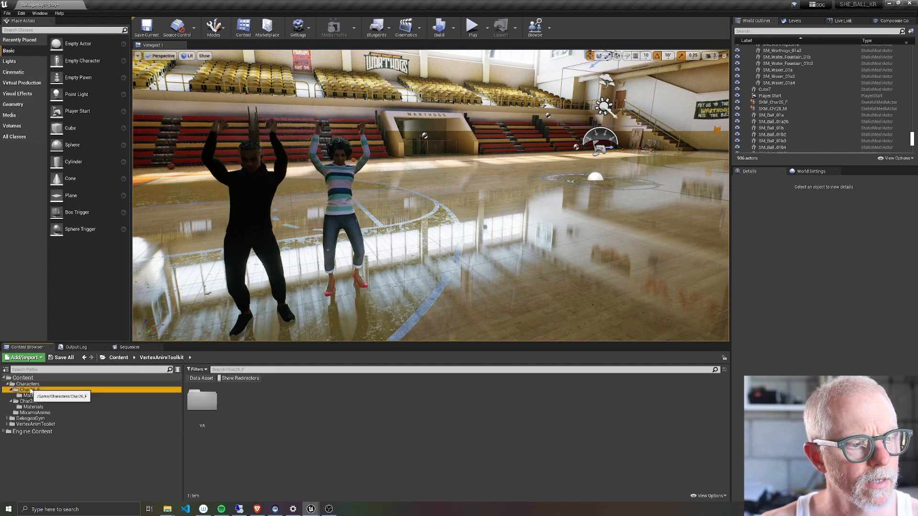
{"action": "left_click", "coordinate": [271, 399]}
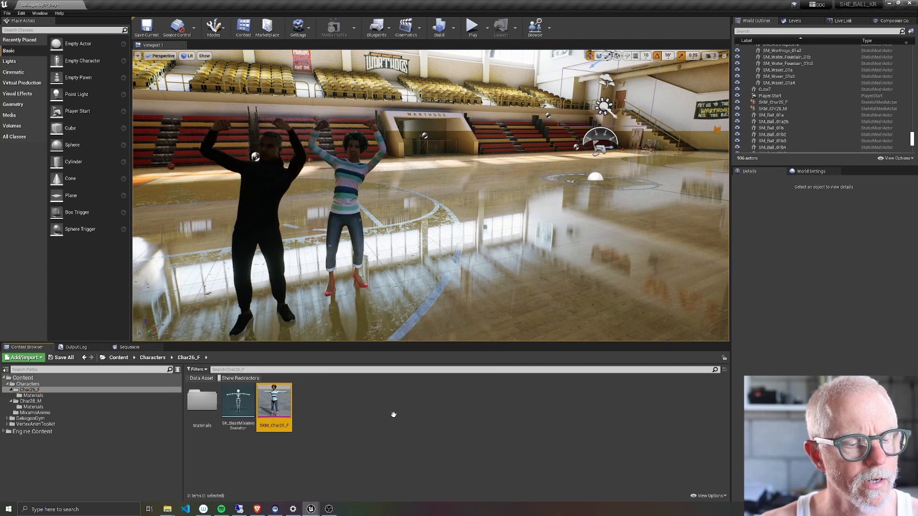
{"action": "right_click", "coordinate": [272, 400]}
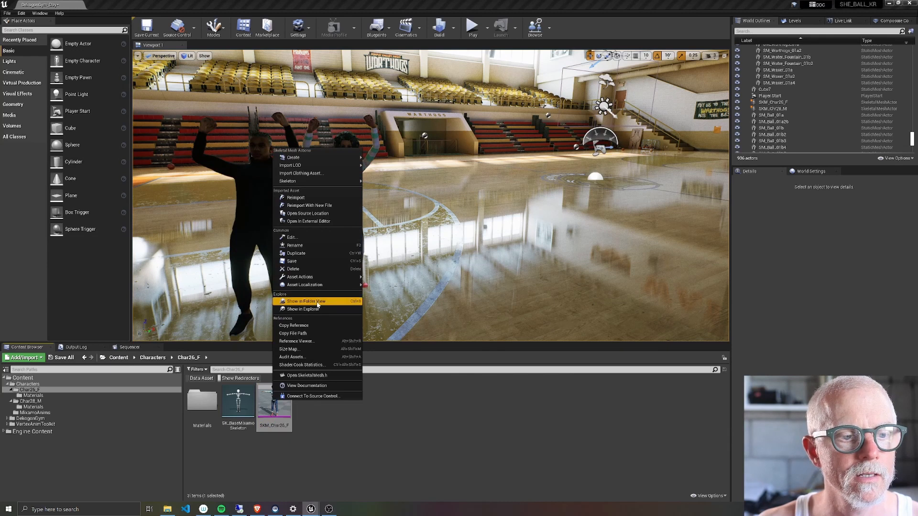
{"action": "left_click", "coordinate": [356, 432]}
{"action": "right_click", "coordinate": [320, 423]}
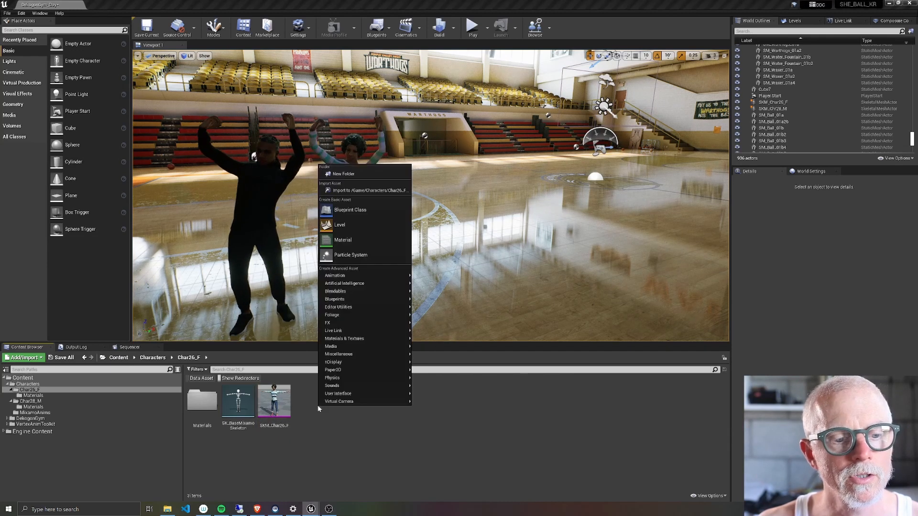
{"action": "mouse_move", "coordinate": [335, 354]}
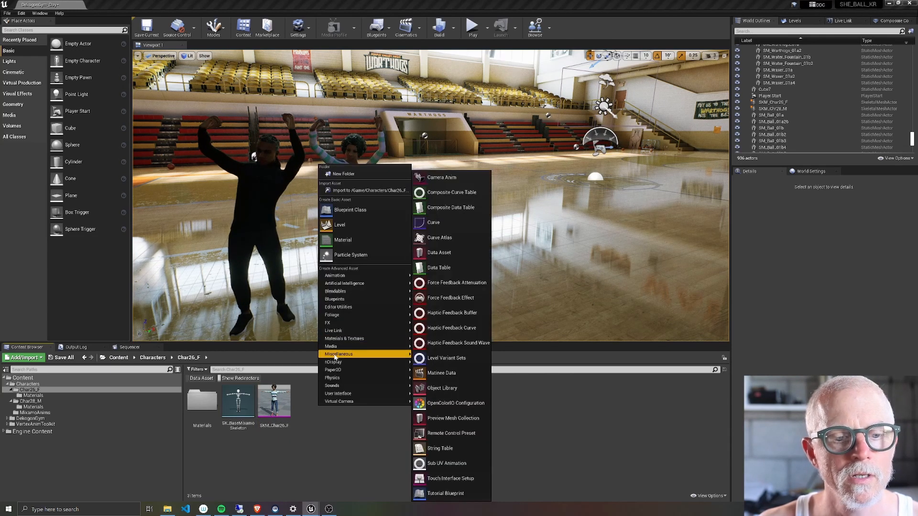
{"action": "left_click", "coordinate": [457, 255]}
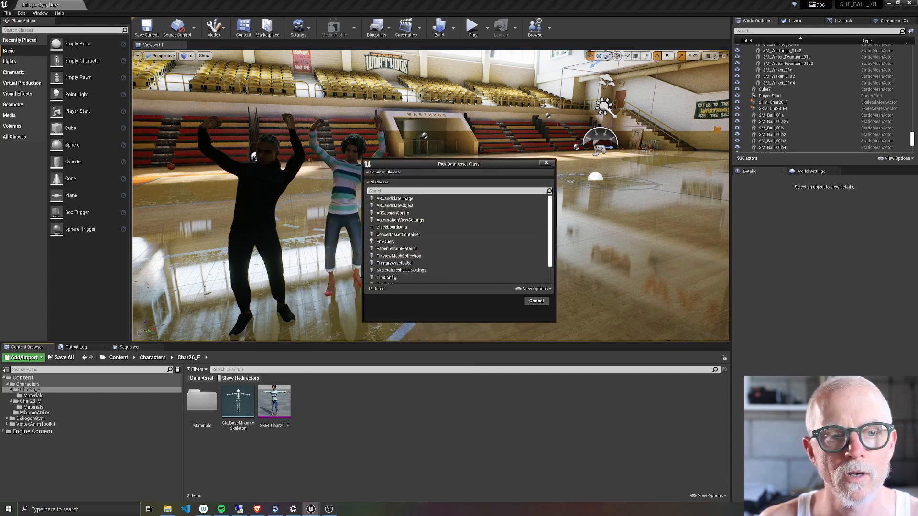
{"action": "type", "text": "verte"}
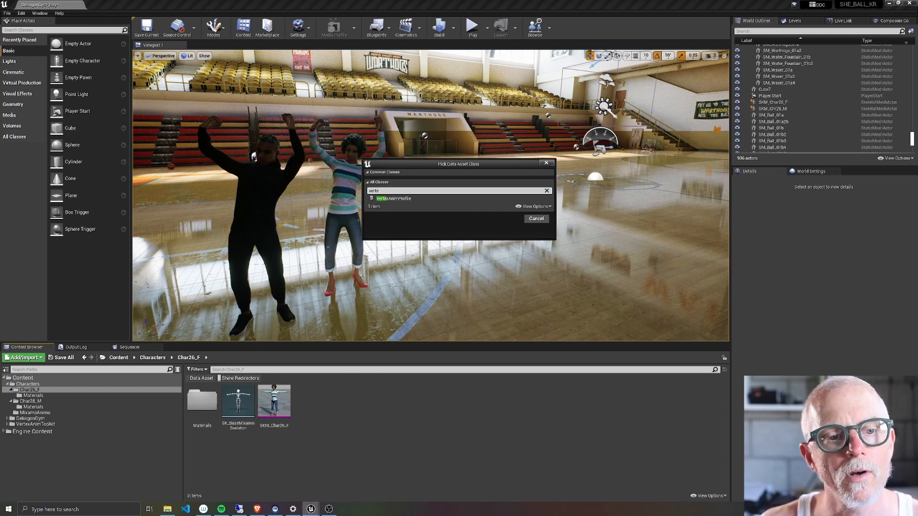
{"action": "left_click", "coordinate": [394, 198]}
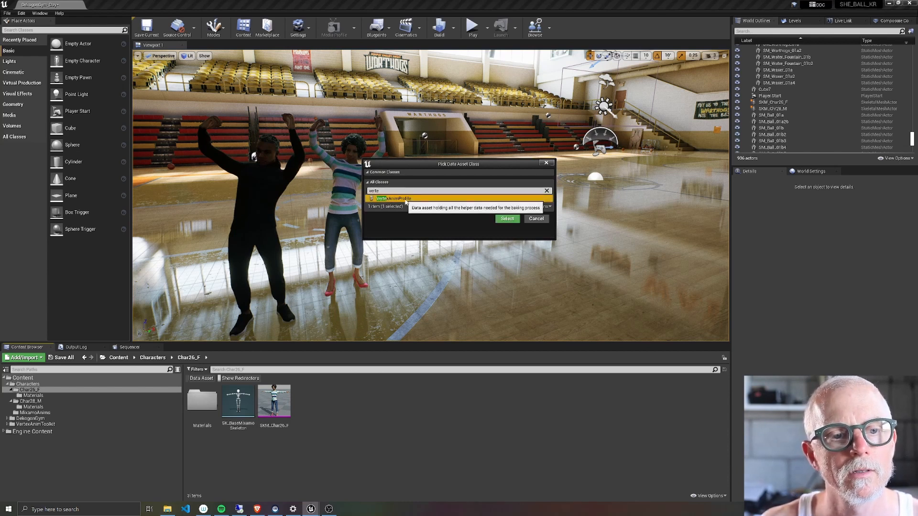
{"action": "left_click", "coordinate": [507, 219]}
Name the new data asset VAP_Char26_F and open it for editing
{"action": "type", "text": "V"}
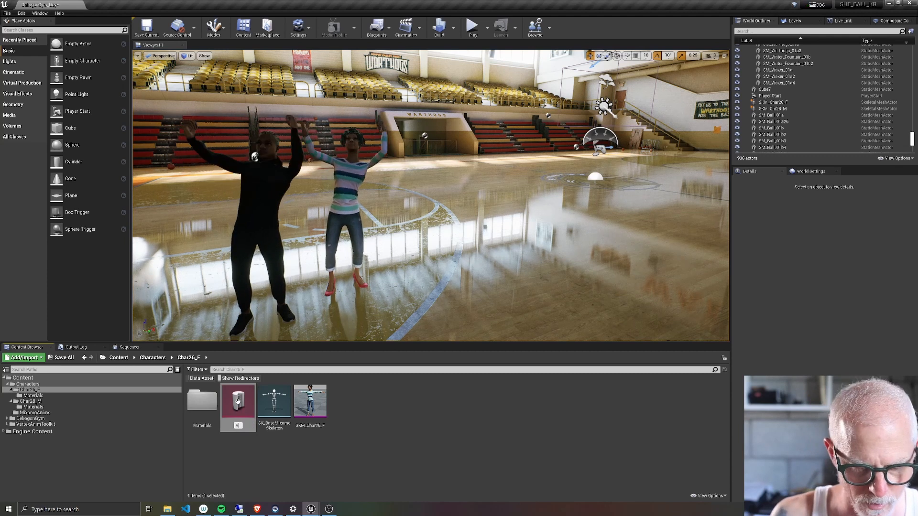
{"action": "type", "text": "AP"}
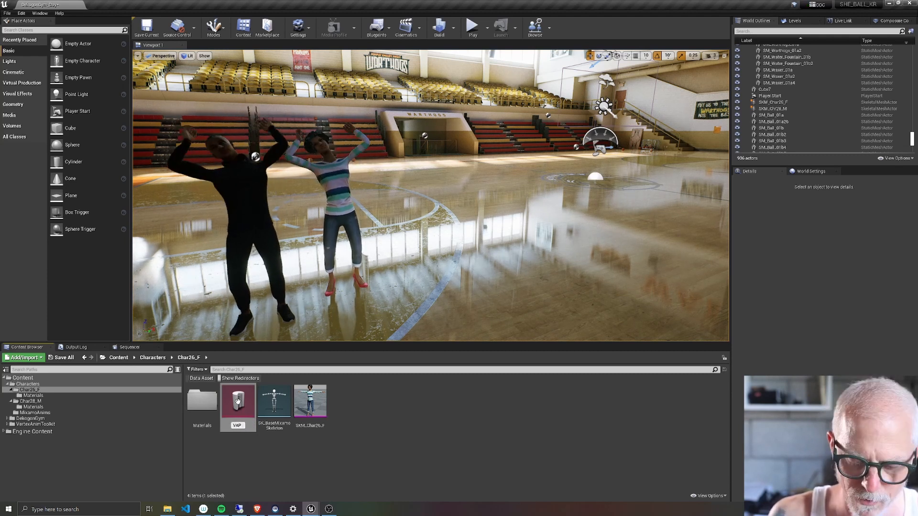
{"action": "type", "text": "_Char26_"}
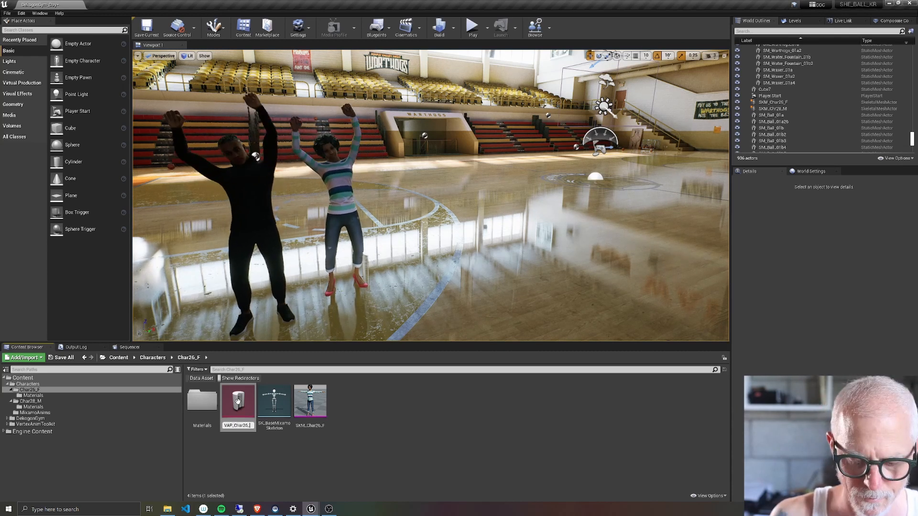
{"action": "type", "text": "F"}
{"action": "key", "text": "Return"}
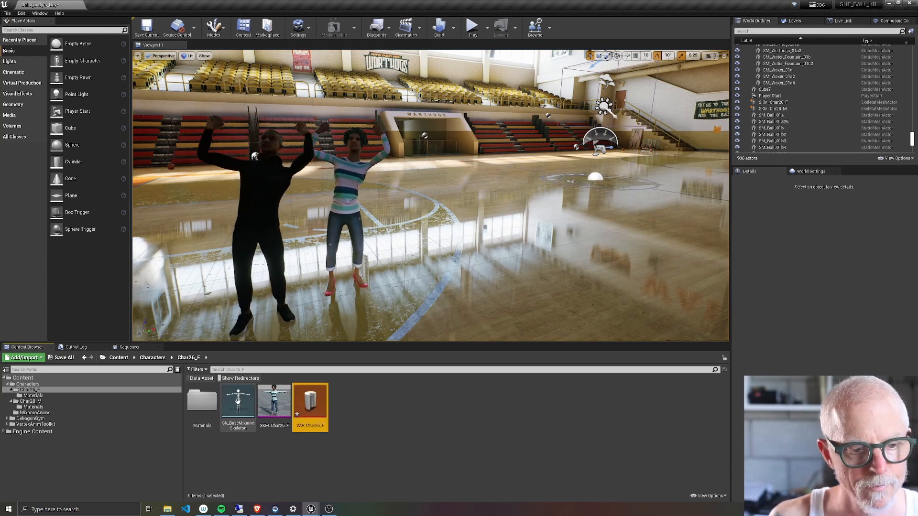
{"action": "double_click", "coordinate": [310, 404]}
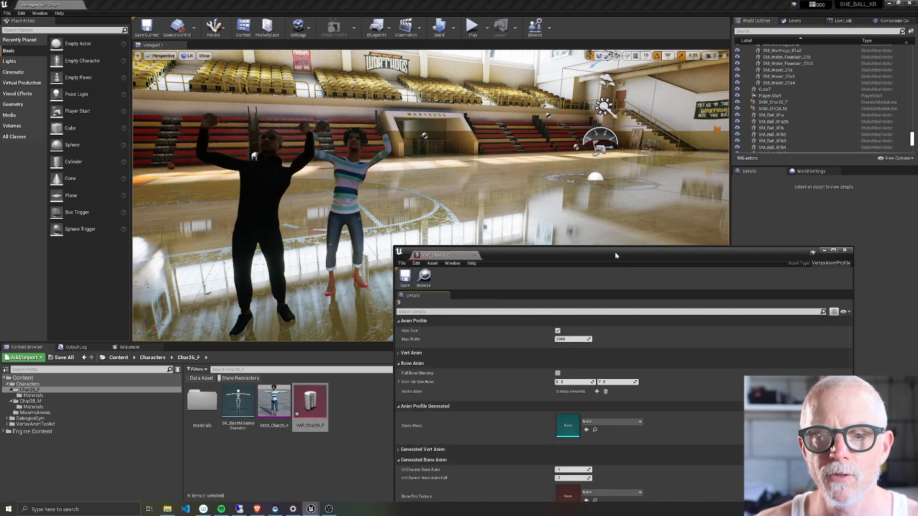
Enable Full Bone Skinning in the profile's Bone Anim settings and collapse the Vert Anim section
{"action": "left_click_drag", "start_coordinate": [615, 252], "coordinate": [589, 80]}
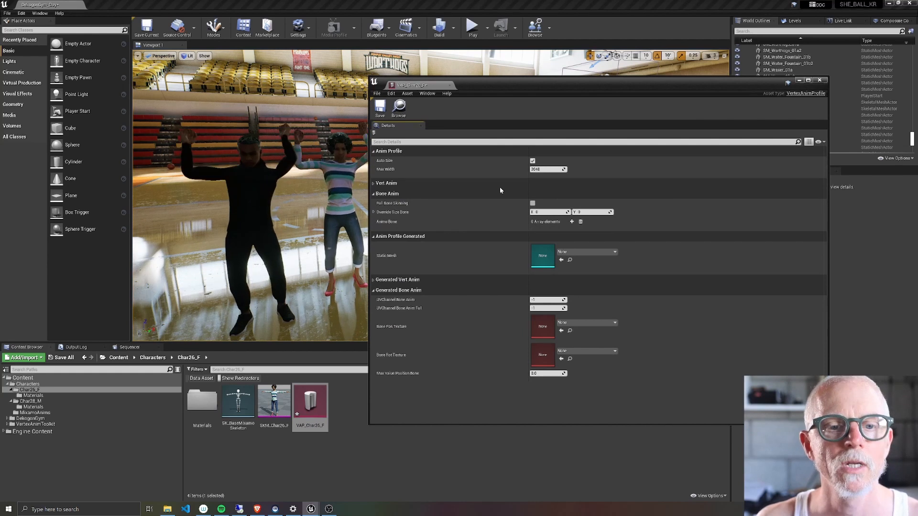
{"action": "left_click", "coordinate": [384, 183]}
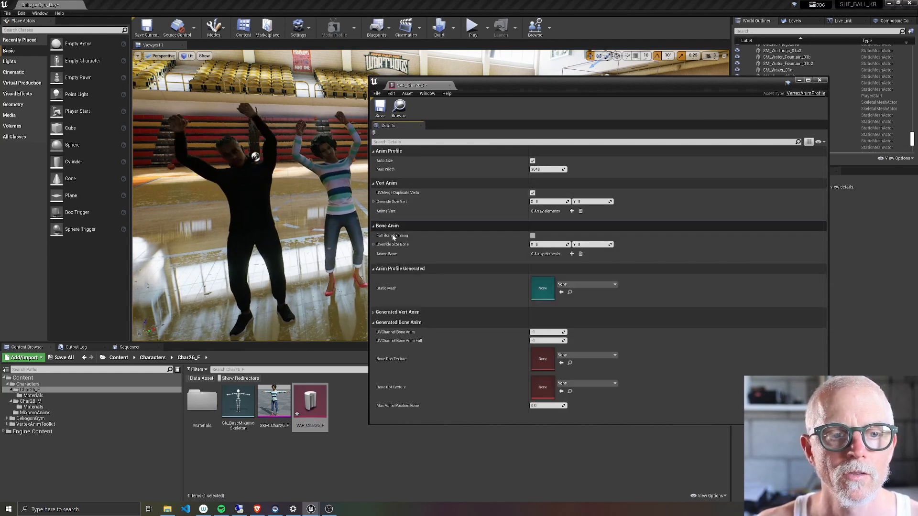
{"action": "left_click", "coordinate": [388, 225]}
{"action": "left_click", "coordinate": [387, 183]}
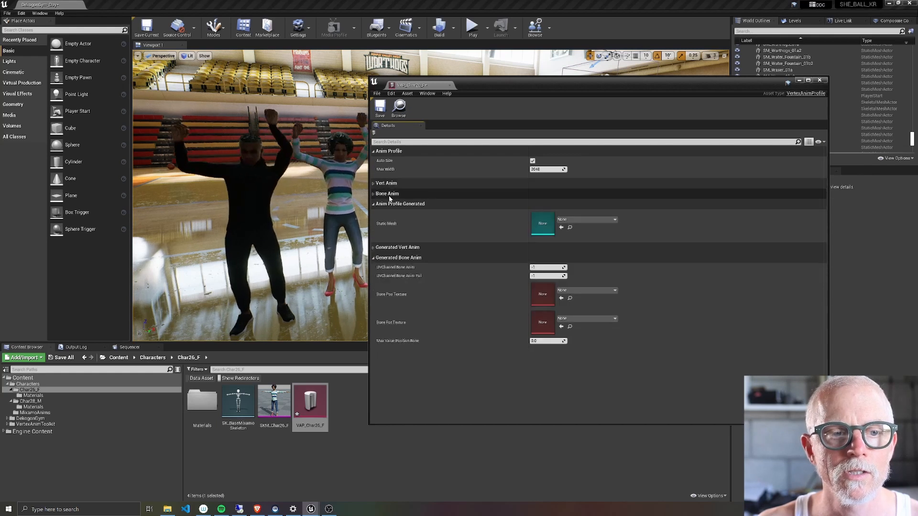
{"action": "left_click", "coordinate": [389, 184]}
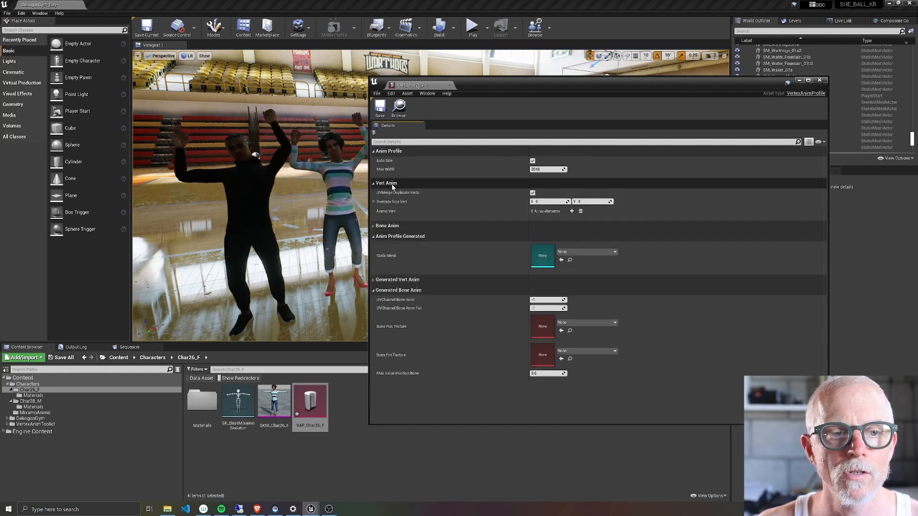
{"action": "left_click", "coordinate": [386, 226]}
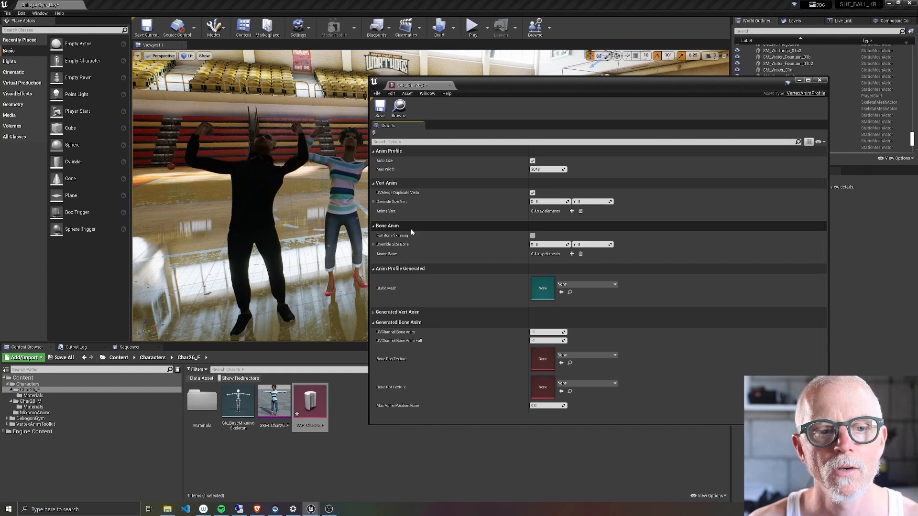
{"action": "left_click", "coordinate": [532, 235]}
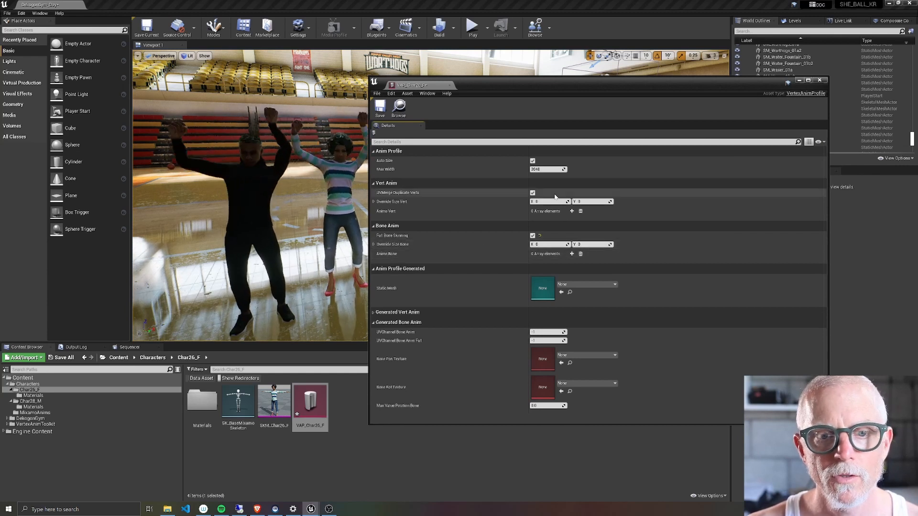
{"action": "left_click", "coordinate": [449, 184]}
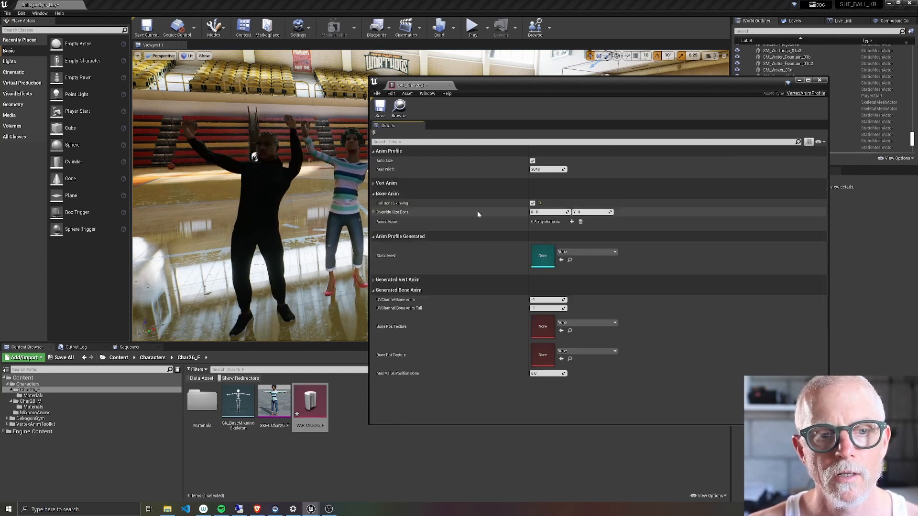
Add the first Anims Bone entry using the Cheering_mixamo_com sequence and set its Num Frames to 29
{"action": "left_click", "coordinate": [571, 221]}
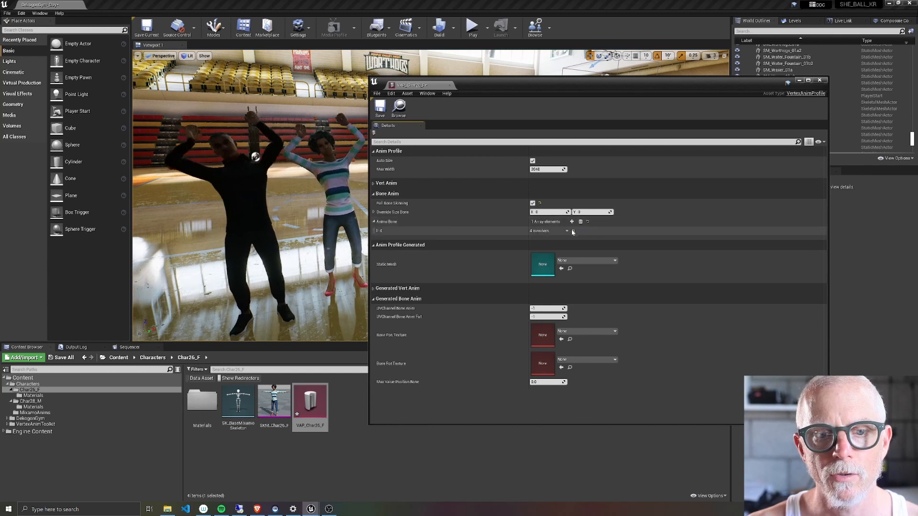
{"action": "left_click", "coordinate": [378, 231]}
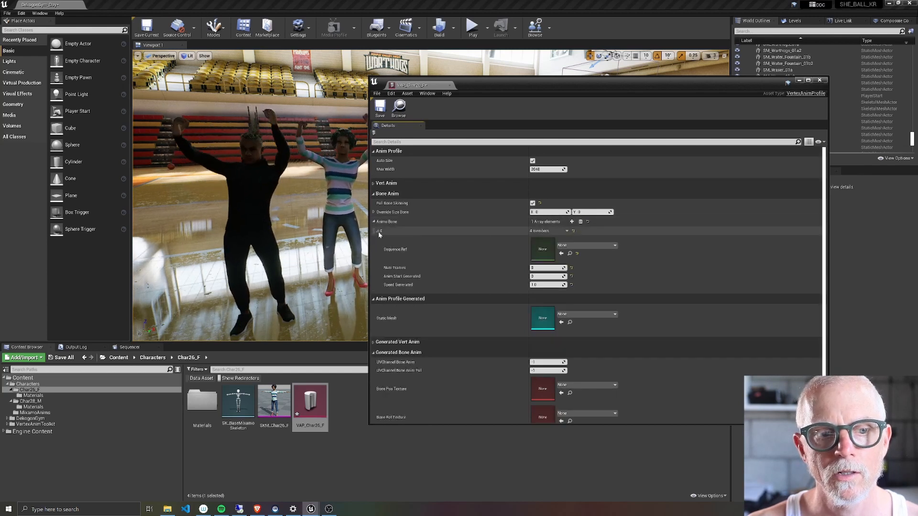
{"action": "left_click", "coordinate": [580, 247]}
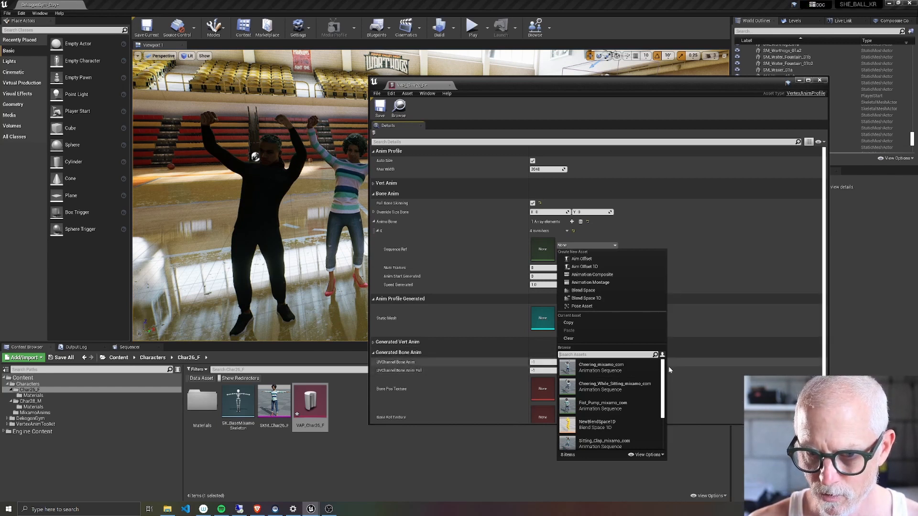
{"action": "left_click", "coordinate": [628, 371]}
{"action": "left_click", "coordinate": [533, 268]}
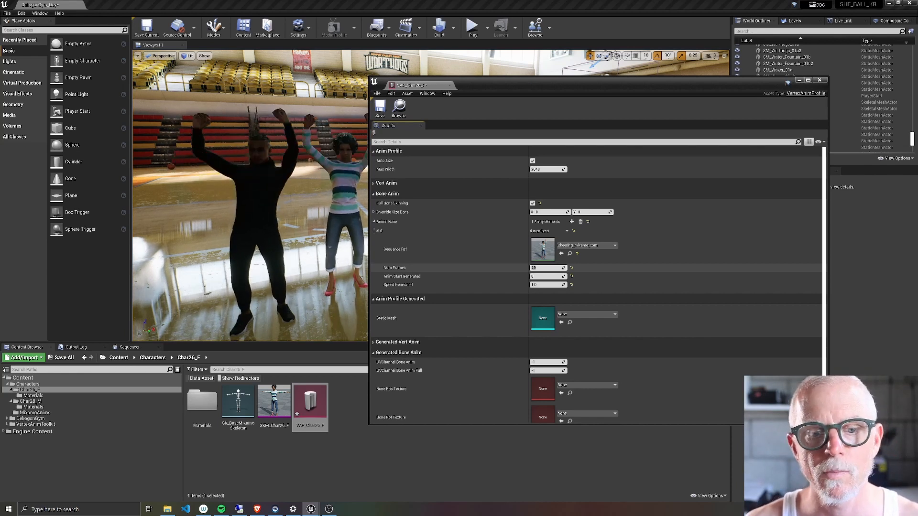
Add a second Anims Bone entry using the Cheering_While_Sitting_mixamo_com sequence and set its Num Frames to 67
{"action": "left_click", "coordinate": [572, 222]}
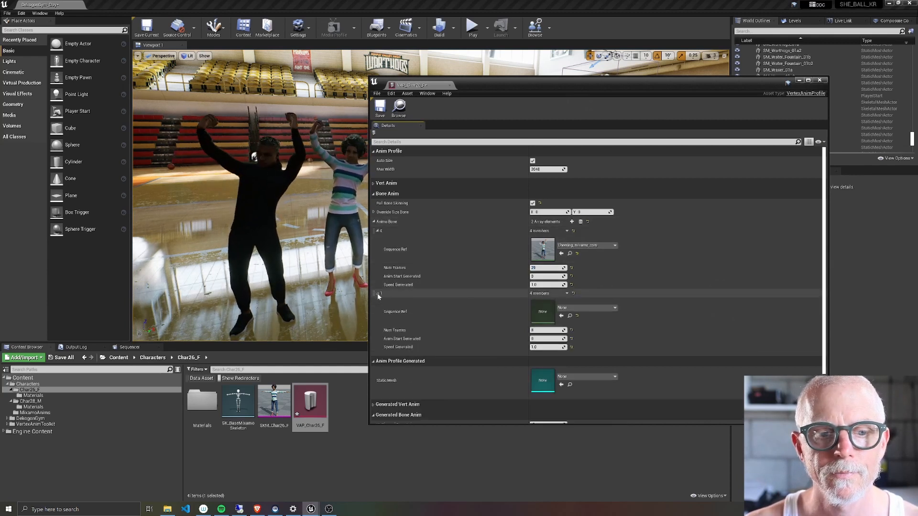
{"action": "left_click", "coordinate": [586, 308]}
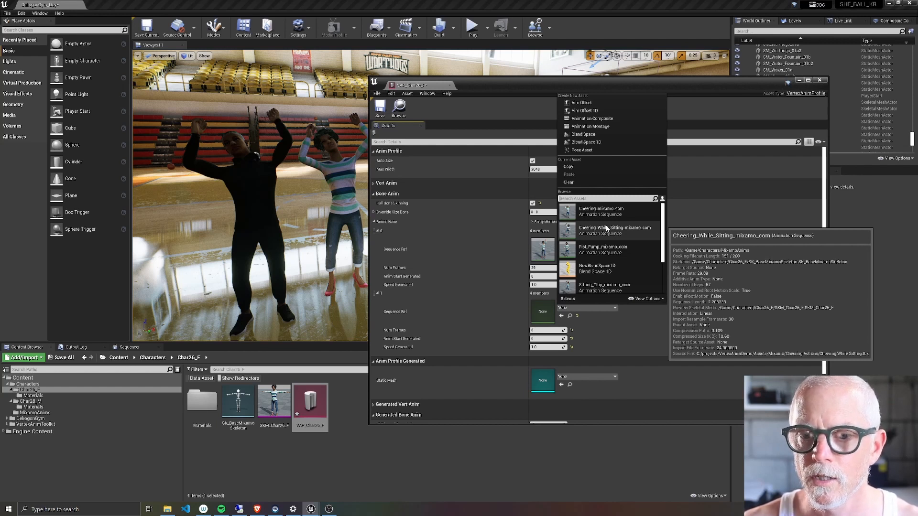
{"action": "left_click", "coordinate": [606, 229]}
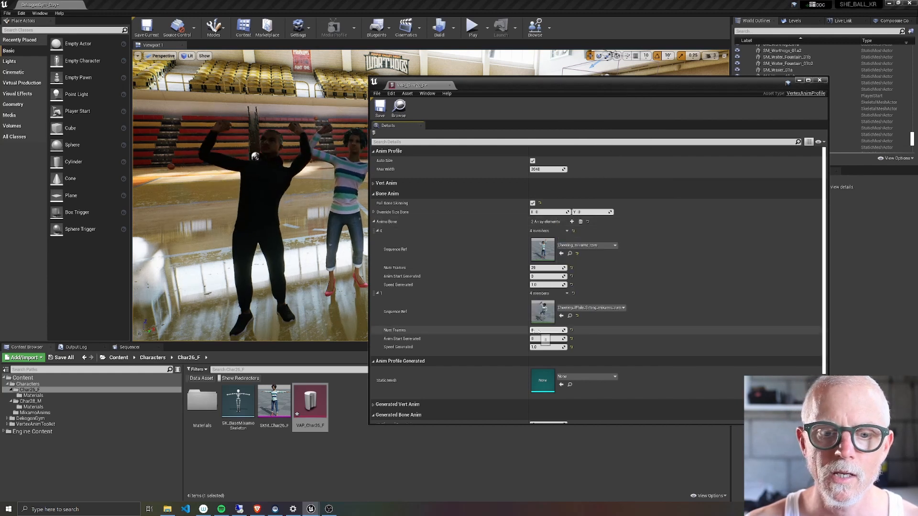
{"action": "type", "text": "67"}
{"action": "key", "text": "Return"}
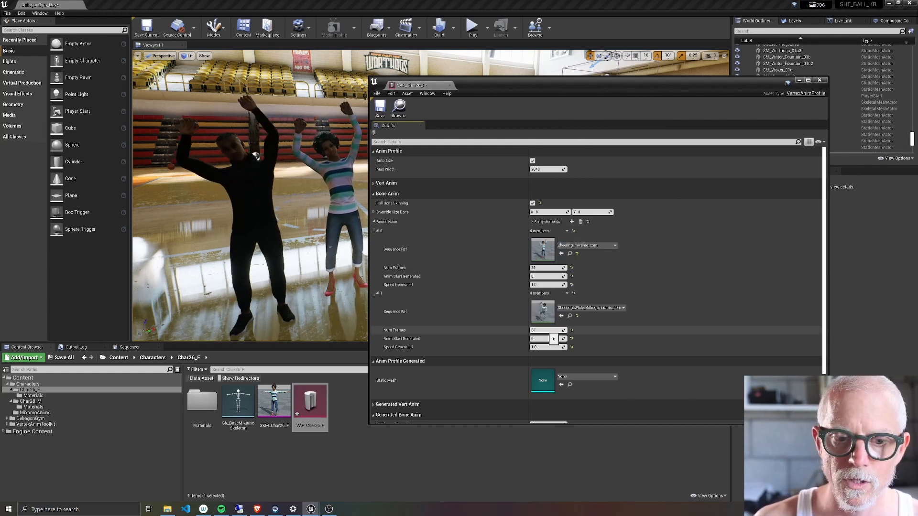
Add a third Anims Bone entry using the Fist_Pump_mixamo_com sequence
{"action": "scroll", "coordinate": [690, 292], "scroll_direction": "down", "scroll_amount": 1}
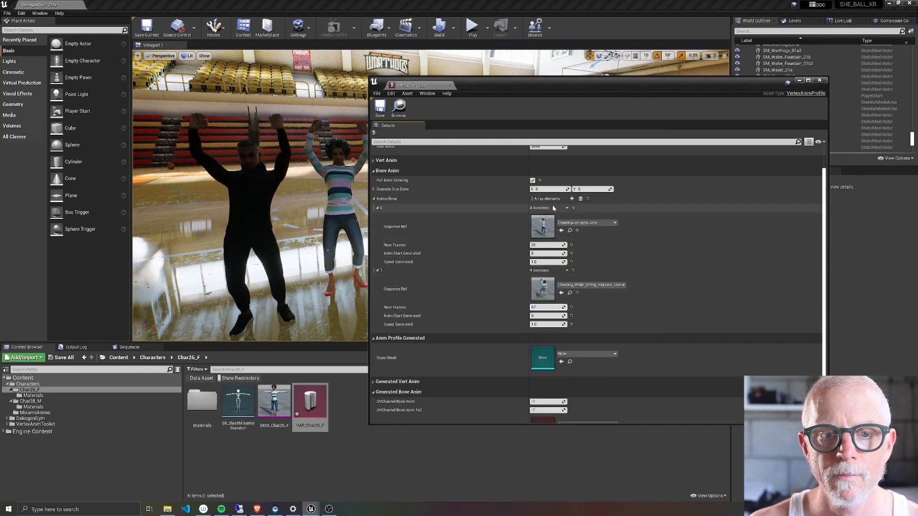
{"action": "left_click", "coordinate": [571, 199]}
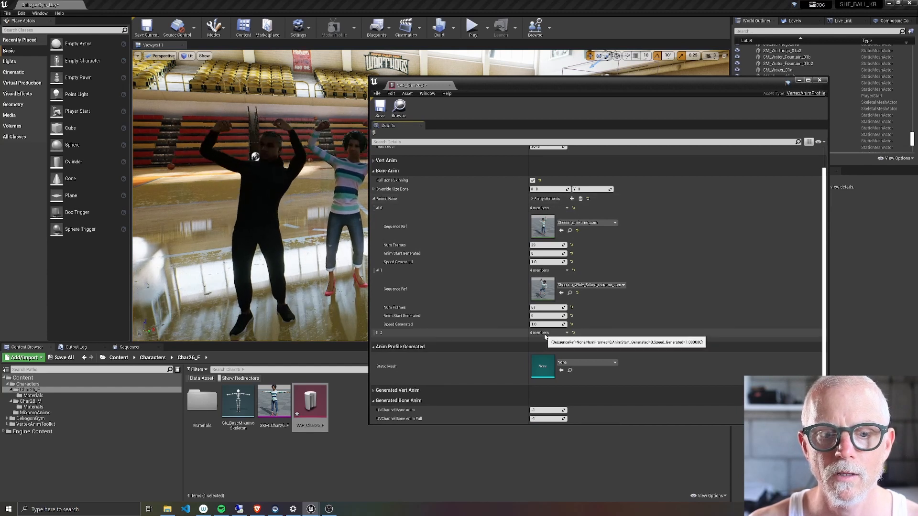
{"action": "left_click", "coordinate": [568, 334]}
{"action": "left_click", "coordinate": [566, 334]}
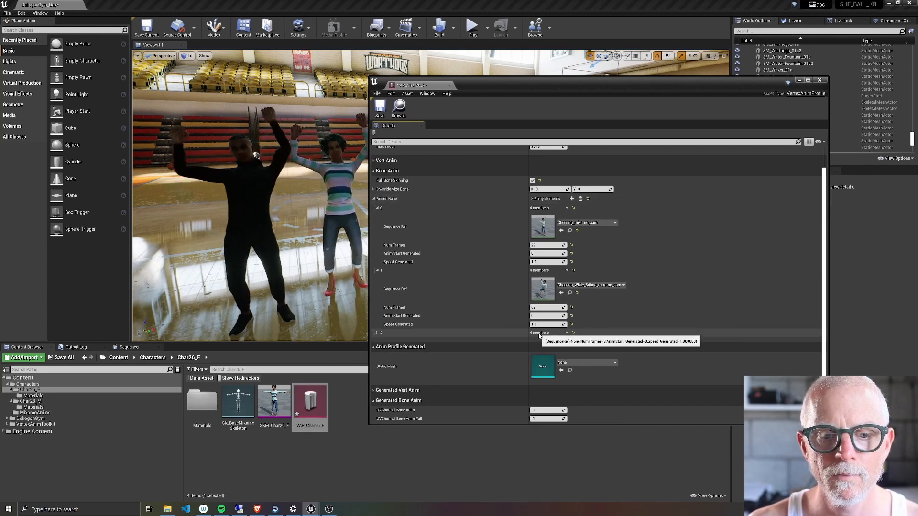
{"action": "left_click", "coordinate": [376, 332]}
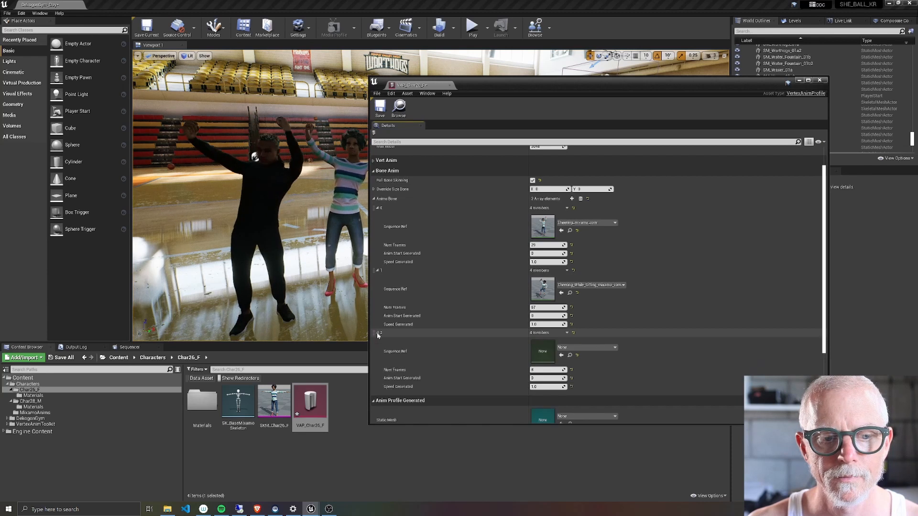
{"action": "left_click", "coordinate": [581, 347]}
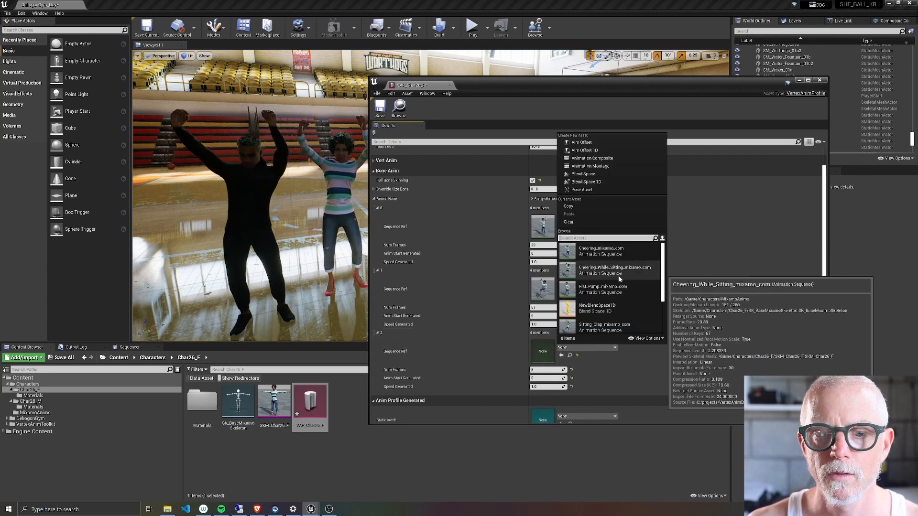
{"action": "left_click", "coordinate": [609, 289]}
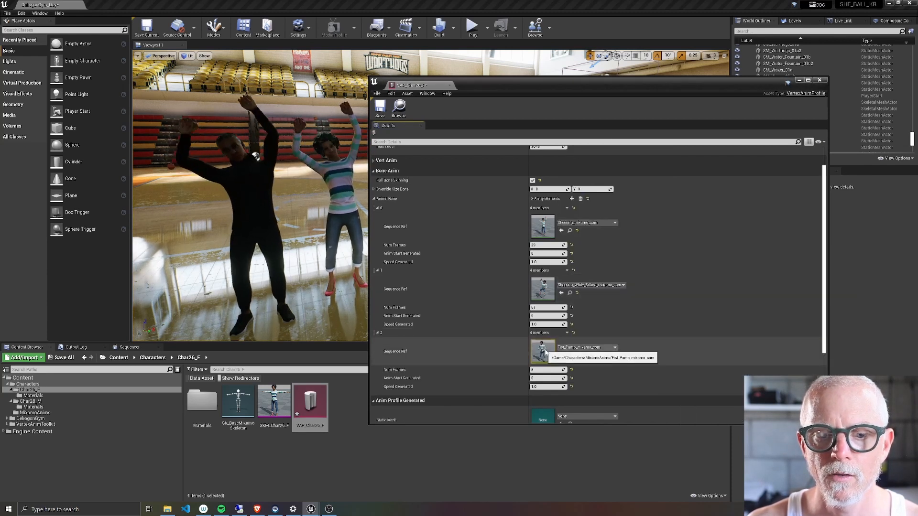
Check the Fist_Pump_mixamo_com sequence's key count and set the third entry's Num Frames to 106/3
{"action": "left_click", "coordinate": [579, 347]}
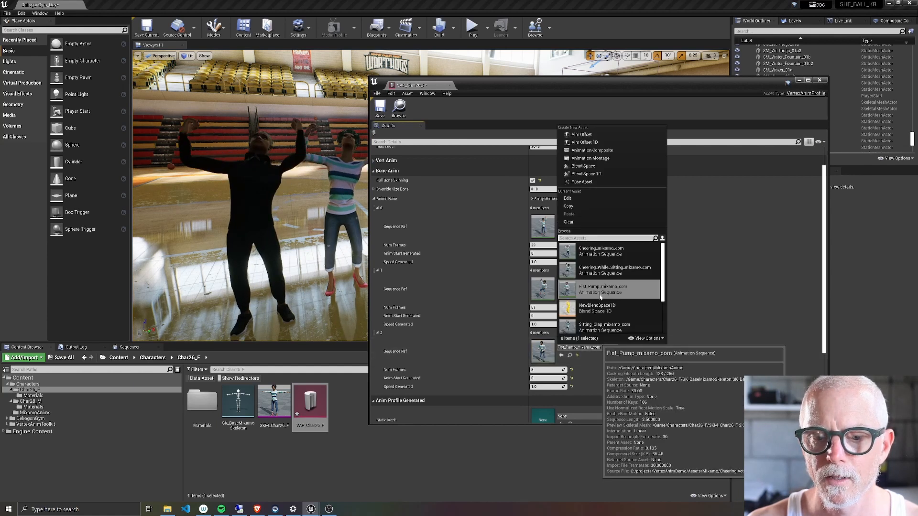
{"action": "left_click", "coordinate": [534, 370]}
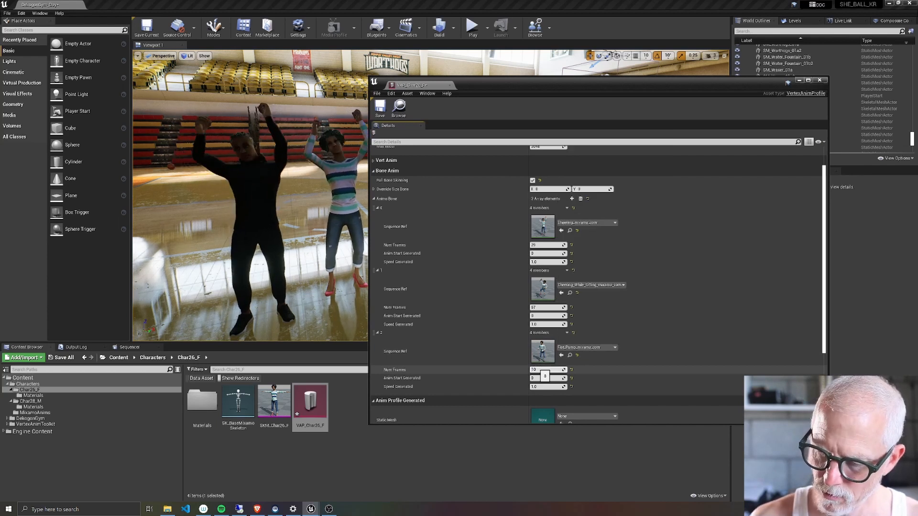
{"action": "type", "text": "106/"}
{"action": "type", "text": "3"}
{"action": "key", "text": "Return"}
{"action": "scroll", "coordinate": [390, 224], "scroll_direction": "down", "scroll_amount": 2}
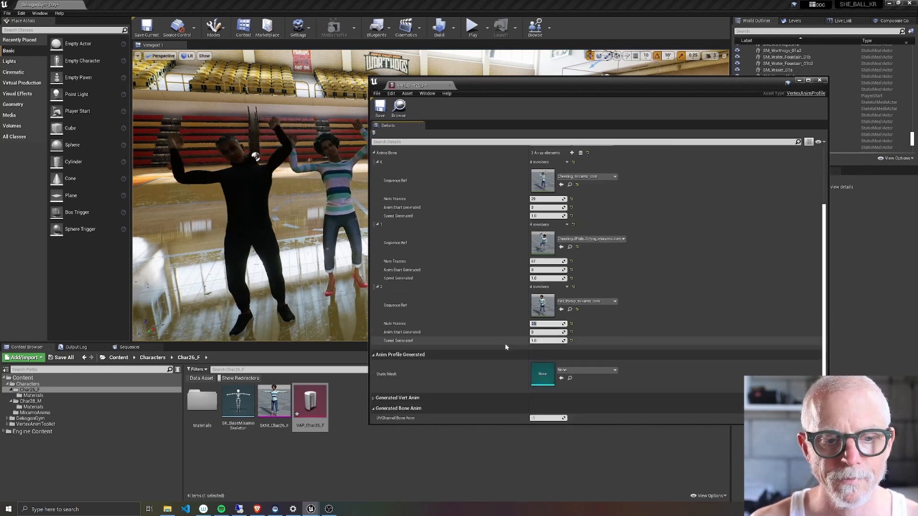
Add a fourth Anims Bone entry using the Sitting_Clap_mixamo_com sequence and set its Num Frames based on the sequence's key count
{"action": "scroll", "coordinate": [443, 205], "scroll_direction": "up", "scroll_amount": 3}
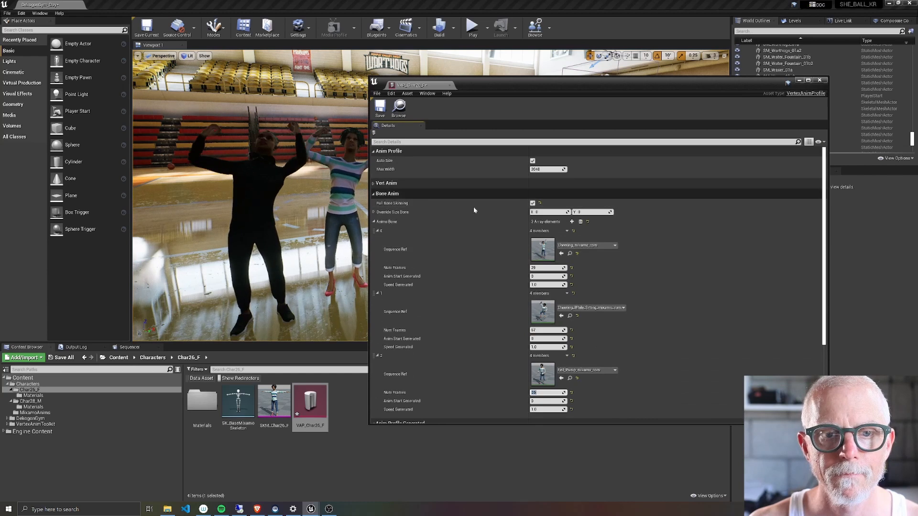
{"action": "left_click", "coordinate": [572, 221]}
{"action": "scroll", "coordinate": [519, 341], "scroll_direction": "down", "scroll_amount": 4}
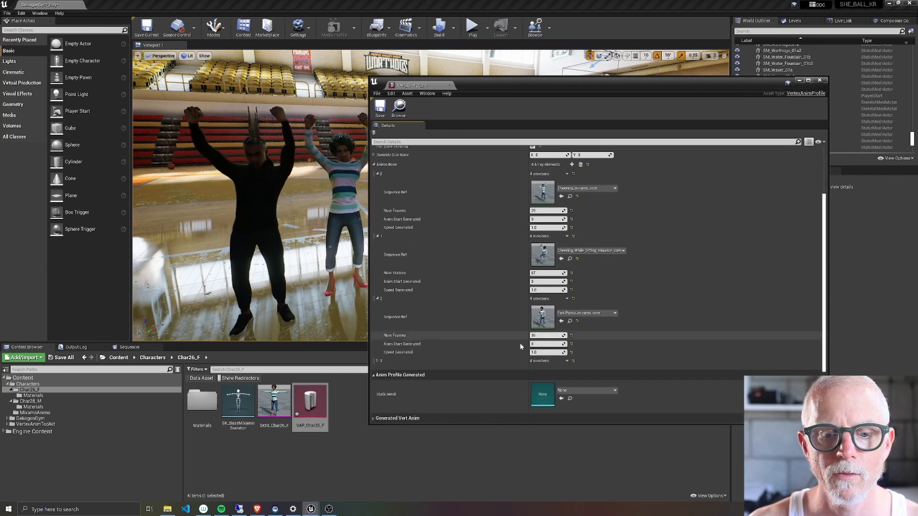
{"action": "left_click", "coordinate": [377, 314]}
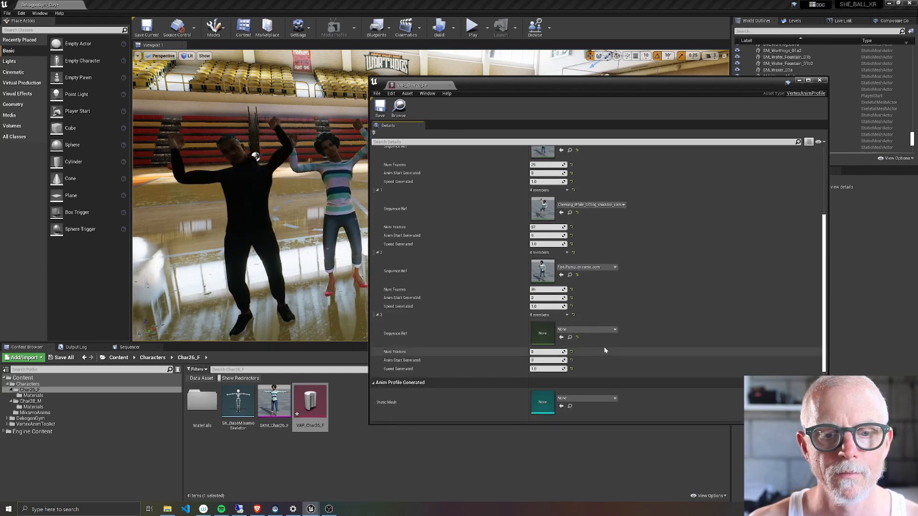
{"action": "left_click", "coordinate": [582, 330]}
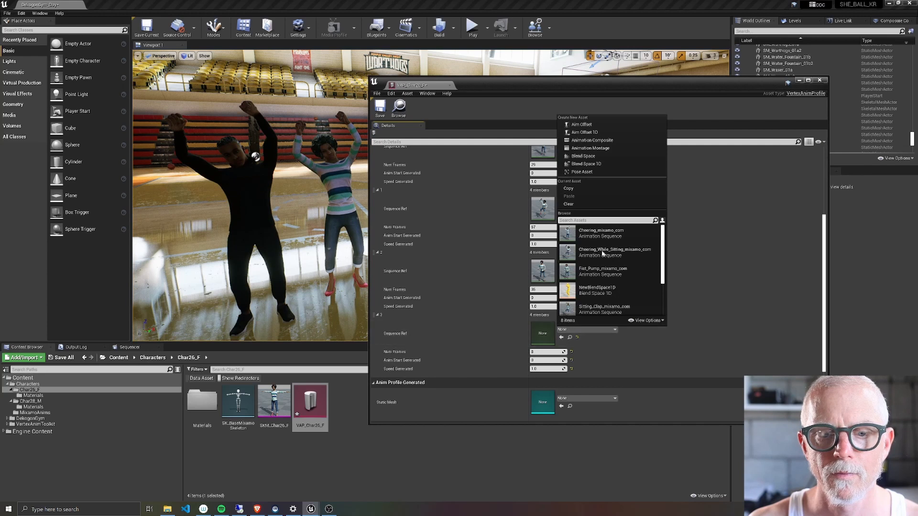
{"action": "left_click", "coordinate": [603, 311]}
{"action": "left_click", "coordinate": [586, 330]}
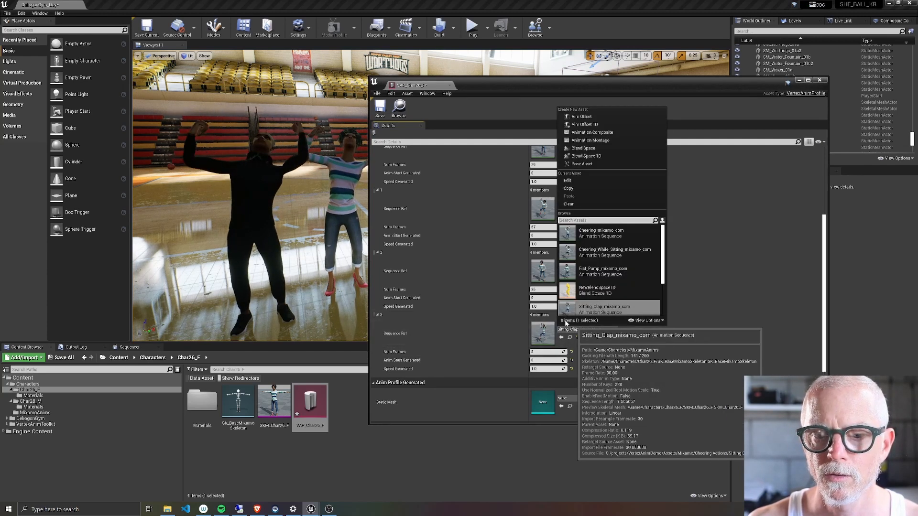
{"action": "left_click", "coordinate": [591, 311]}
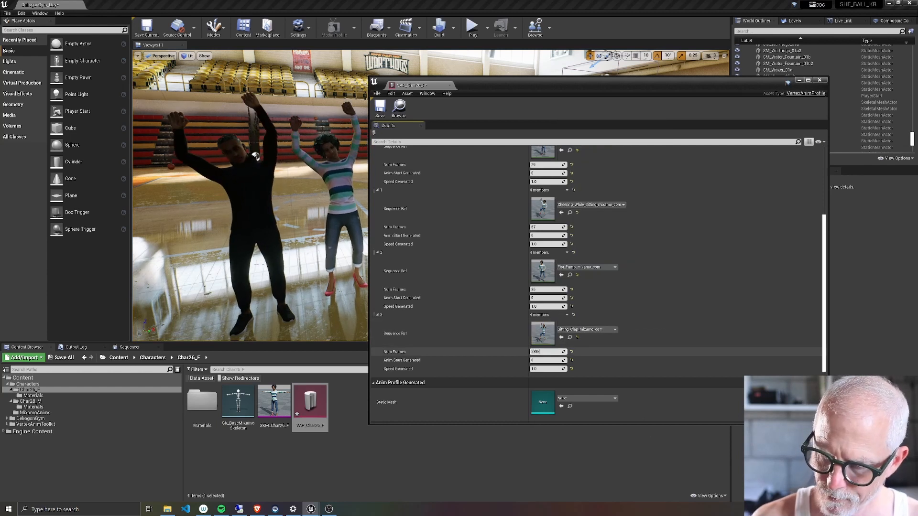
Add a fifth Anims Bone entry using the Standing_Clap_mixamo_com sequence and set its Num Frames to 44
{"action": "scroll", "coordinate": [564, 201], "scroll_direction": "up", "scroll_amount": 2}
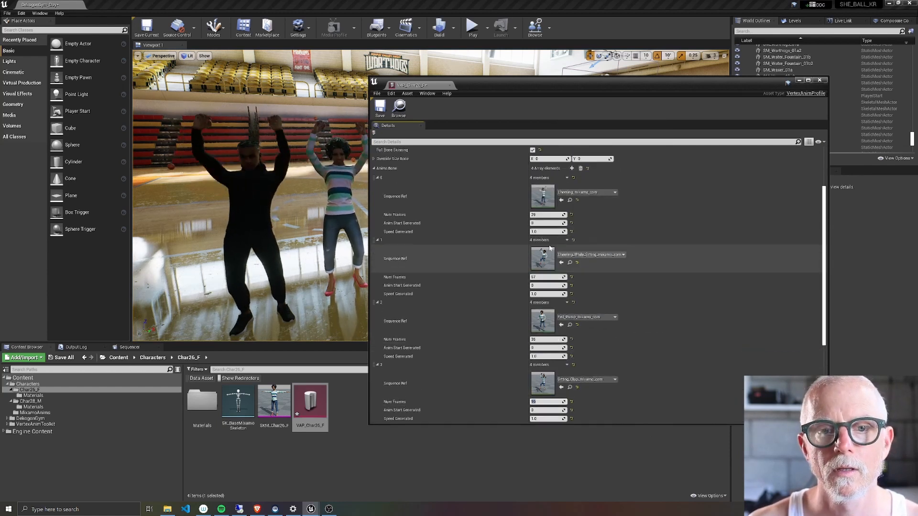
{"action": "scroll", "coordinate": [577, 352], "scroll_direction": "down", "scroll_amount": 3}
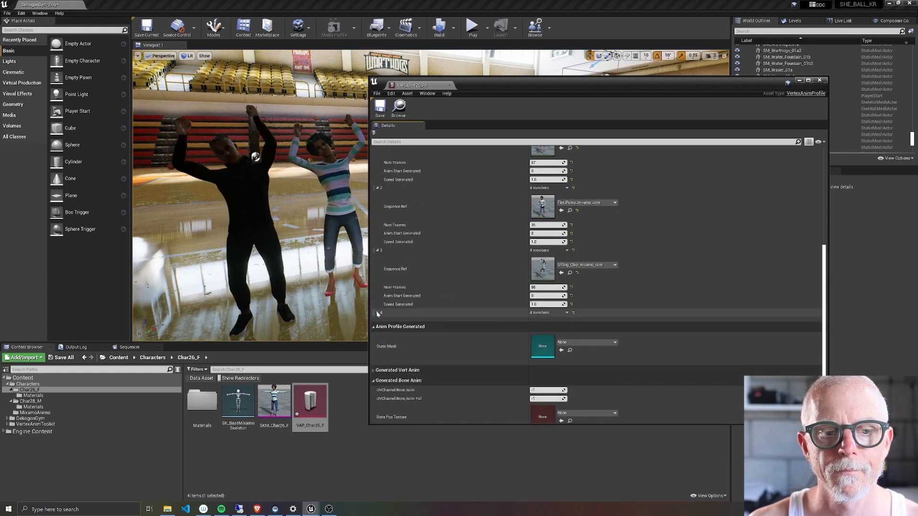
{"action": "left_click", "coordinate": [379, 313]}
{"action": "left_click", "coordinate": [586, 327]}
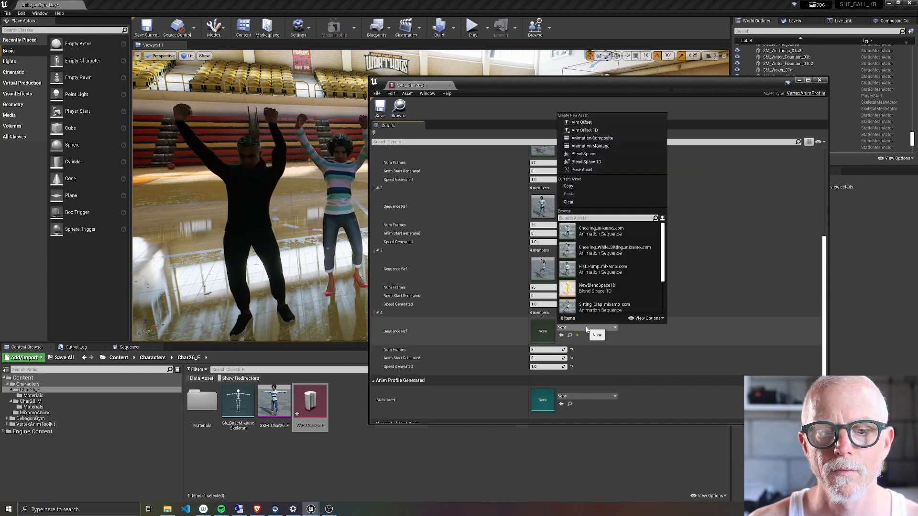
{"action": "scroll", "coordinate": [614, 274], "scroll_direction": "down", "scroll_amount": 3}
{"action": "left_click", "coordinate": [613, 273]}
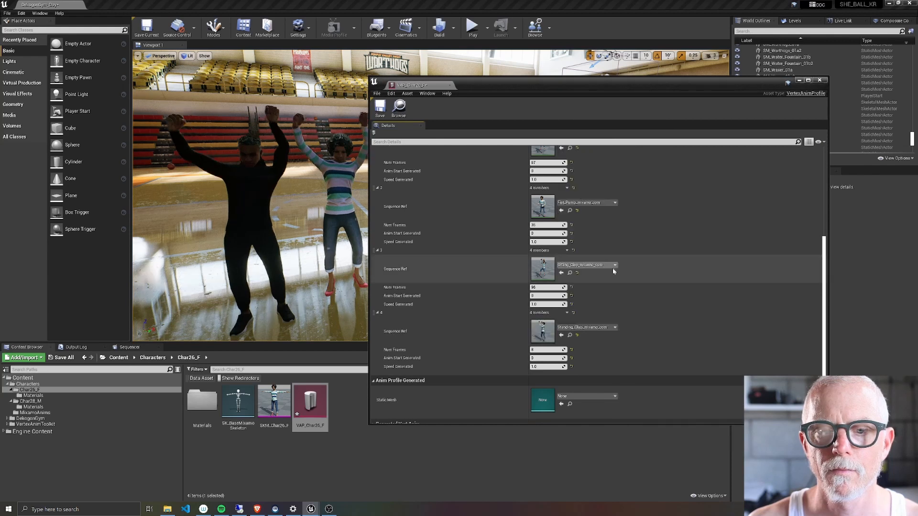
{"action": "left_click", "coordinate": [579, 328]}
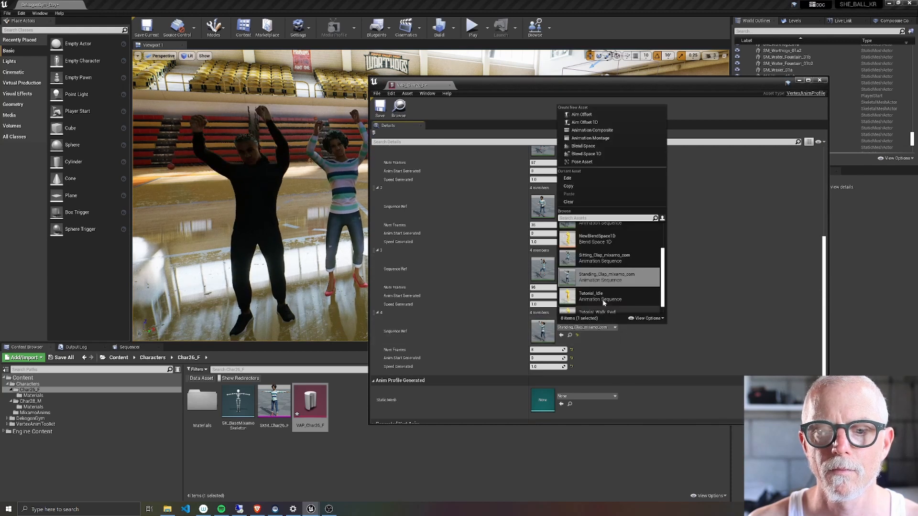
{"action": "left_click", "coordinate": [545, 349]}
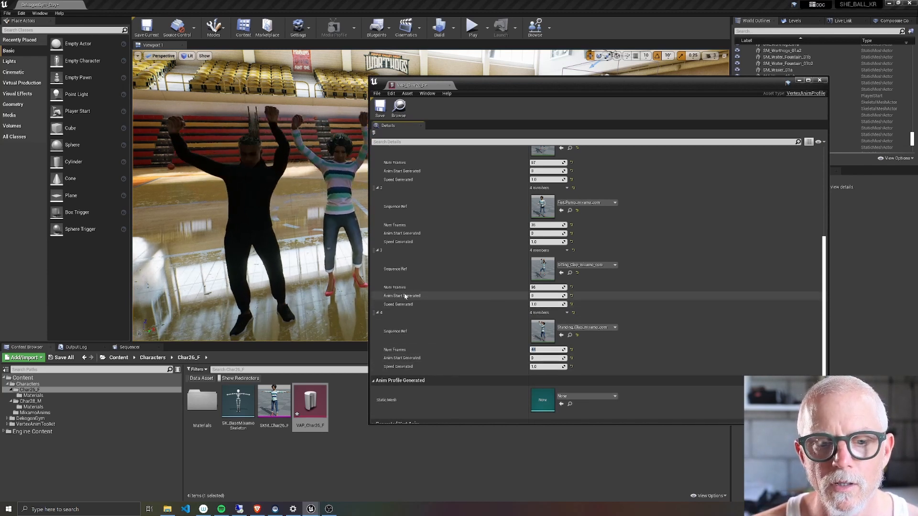
Review all Anims Bone entries of the vertex animation profile, save the profile and close its editor
{"action": "scroll", "coordinate": [569, 381], "scroll_direction": "down", "scroll_amount": 3}
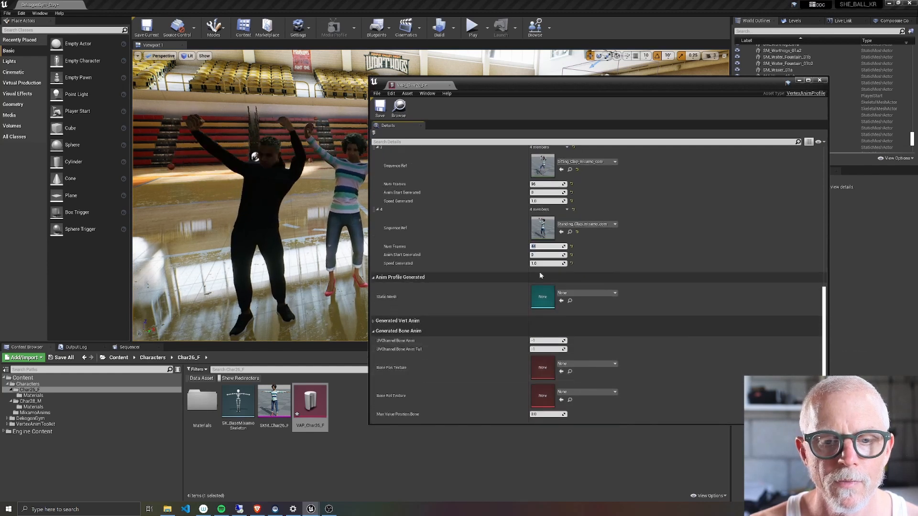
{"action": "scroll", "coordinate": [545, 334], "scroll_direction": "up", "scroll_amount": 2}
{"action": "scroll", "coordinate": [544, 327], "scroll_direction": "up", "scroll_amount": 6}
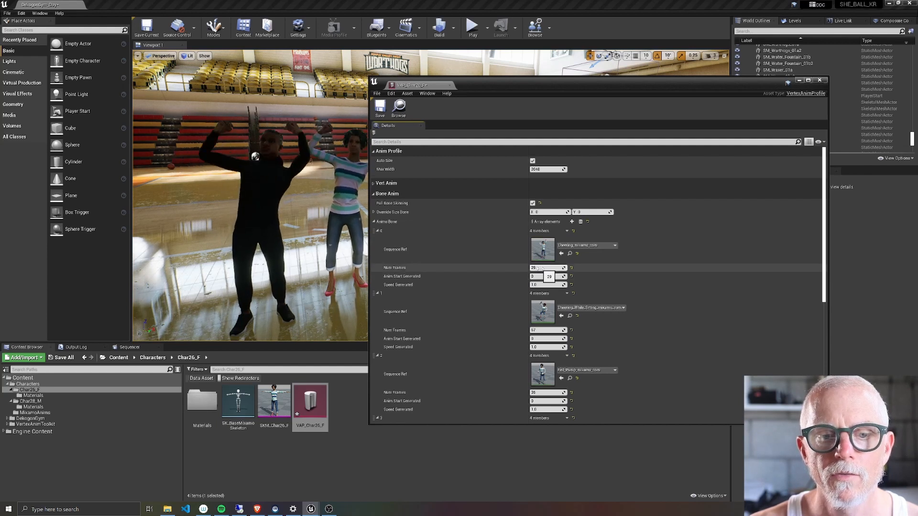
{"action": "left_click", "coordinate": [379, 107]}
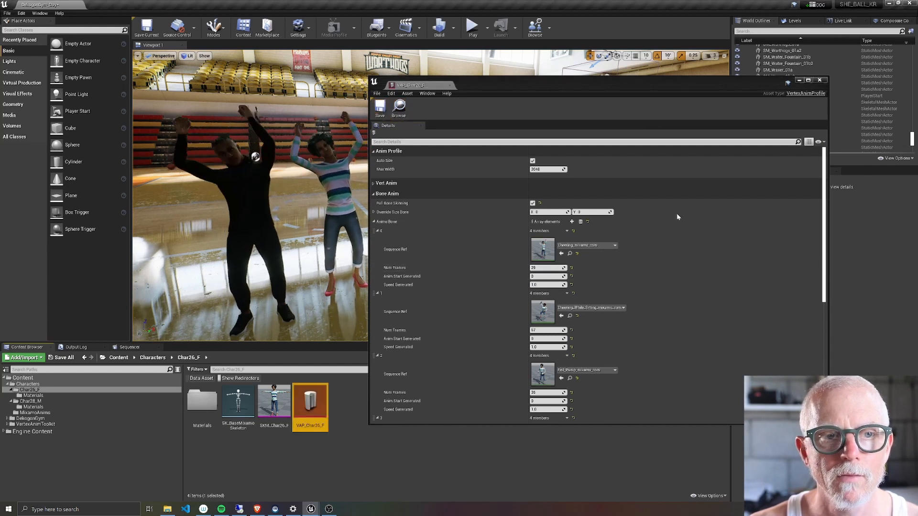
{"action": "left_click", "coordinate": [451, 85]}
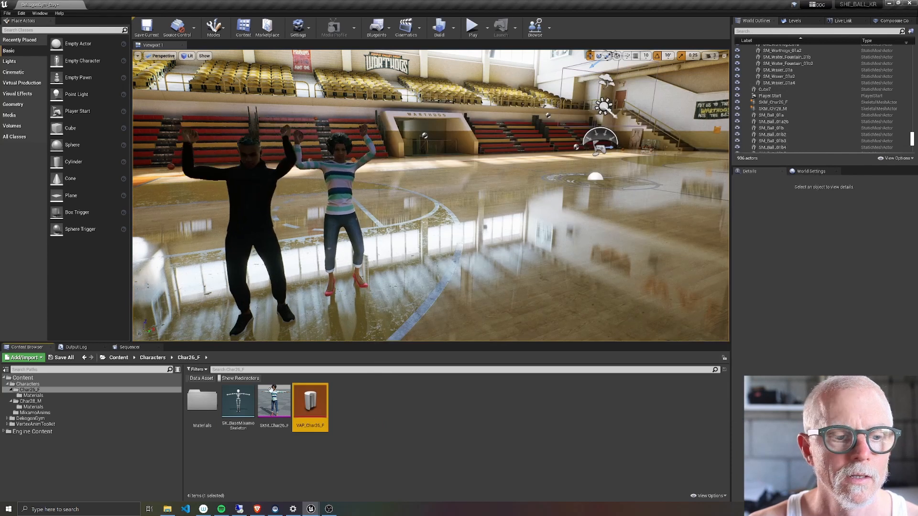
Open the SKM_Char26_F skeletal mesh and bake its animations to textures with the VAP_Char26_F profile
{"action": "double_click", "coordinate": [270, 403]}
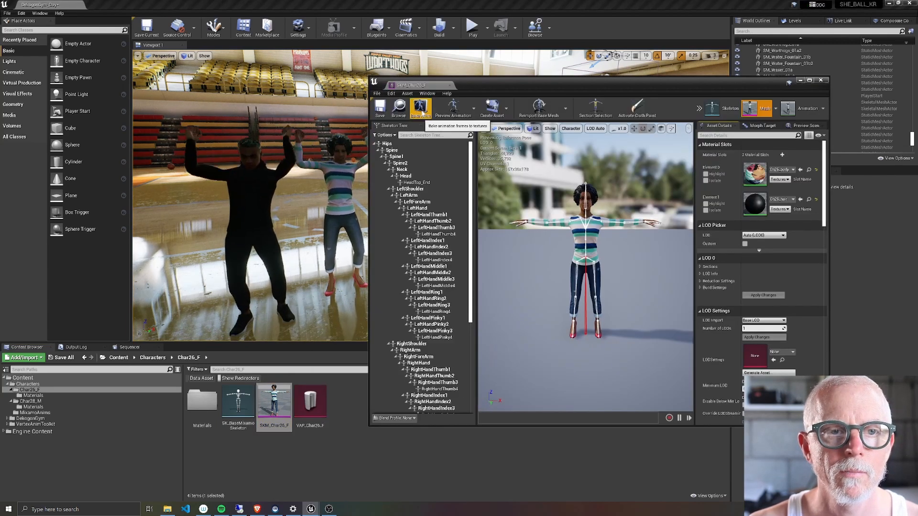
{"action": "left_click", "coordinate": [420, 113]}
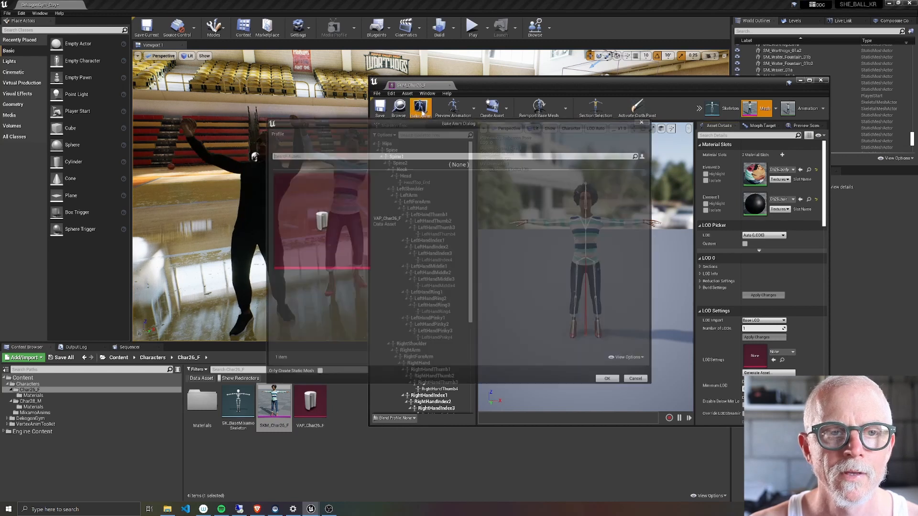
{"action": "left_click", "coordinate": [311, 215]}
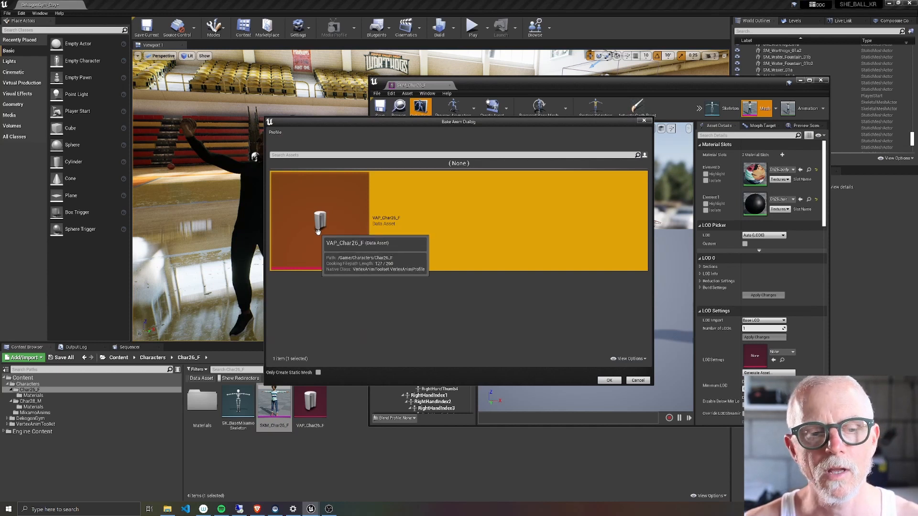
{"action": "left_click", "coordinate": [609, 380]}
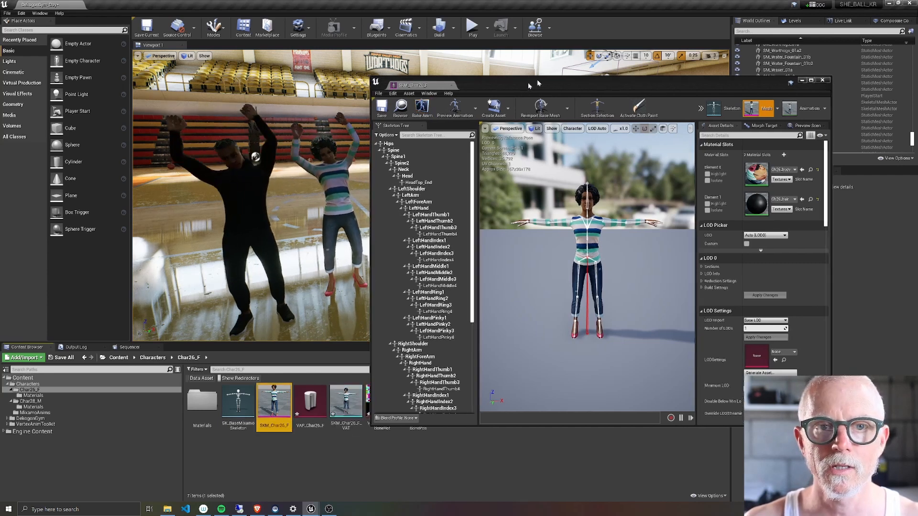
Inspect the generated bone textures and display the UV channels of the SKM_Char26_F_VAT static mesh one after another
{"action": "left_click_drag", "start_coordinate": [537, 79], "coordinate": [604, 46]}
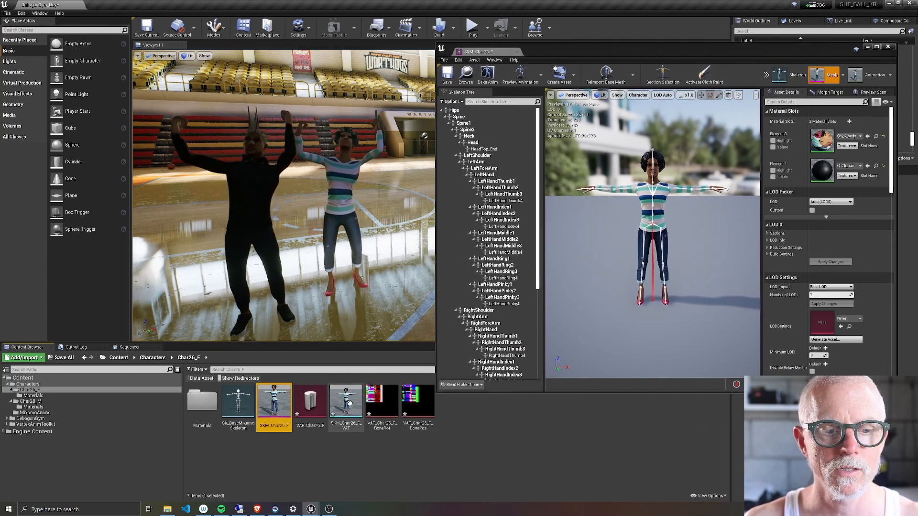
{"action": "mouse_move", "coordinate": [424, 403]}
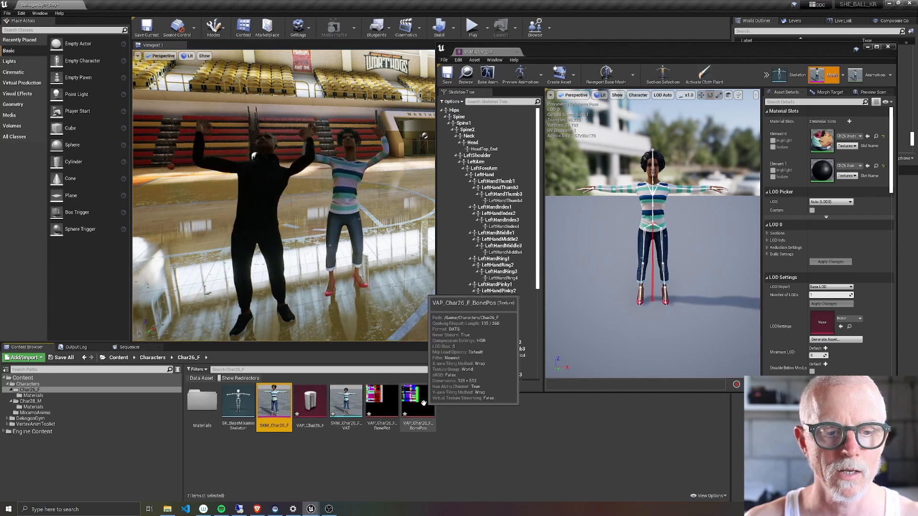
{"action": "double_click", "coordinate": [345, 402]}
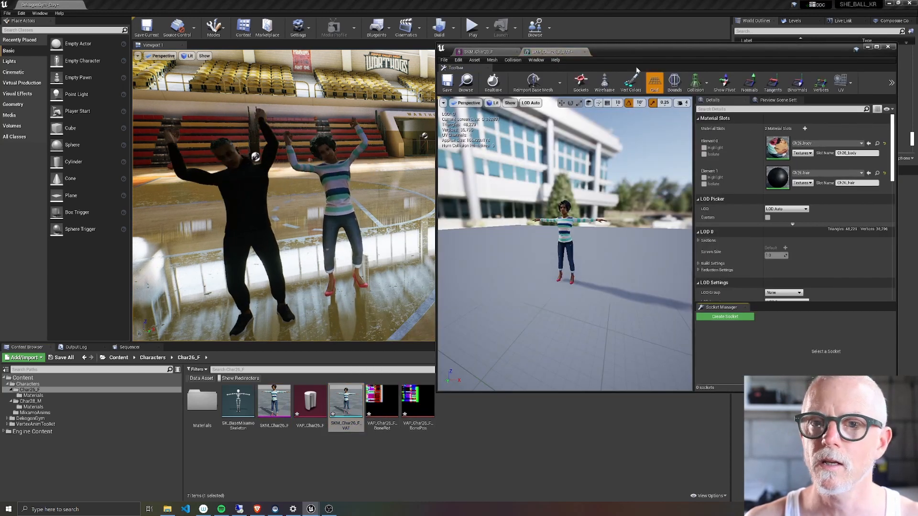
{"action": "left_click", "coordinate": [850, 83]}
{"action": "left_click", "coordinate": [837, 116]}
{"action": "left_click", "coordinate": [840, 82]}
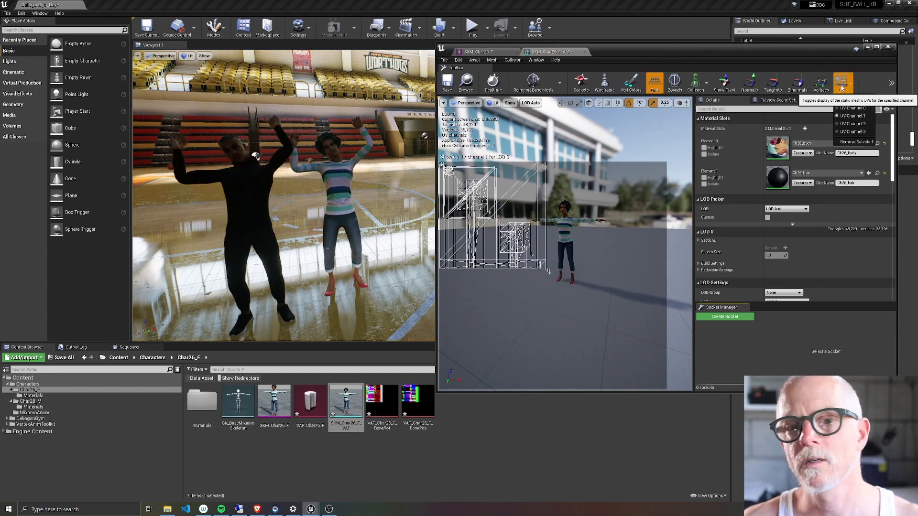
{"action": "left_click", "coordinate": [848, 127]}
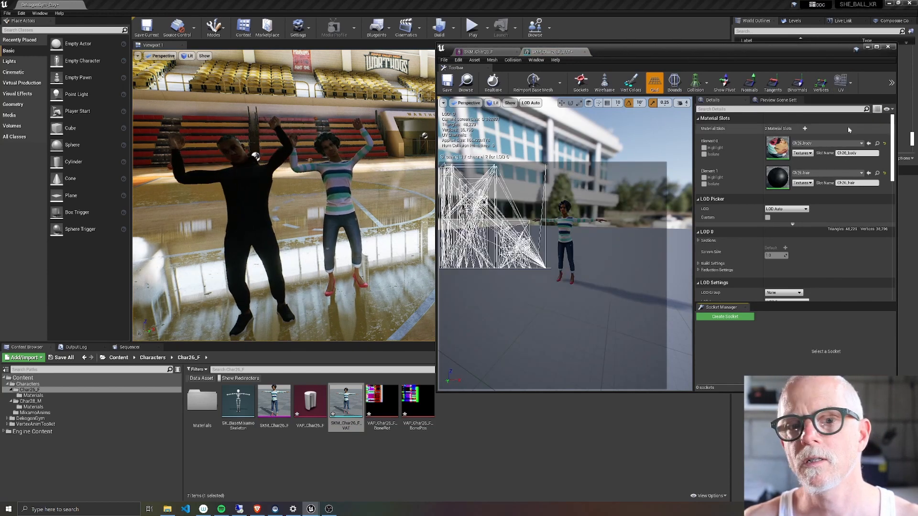
{"action": "left_click", "coordinate": [844, 83]}
{"action": "left_click", "coordinate": [838, 109]}
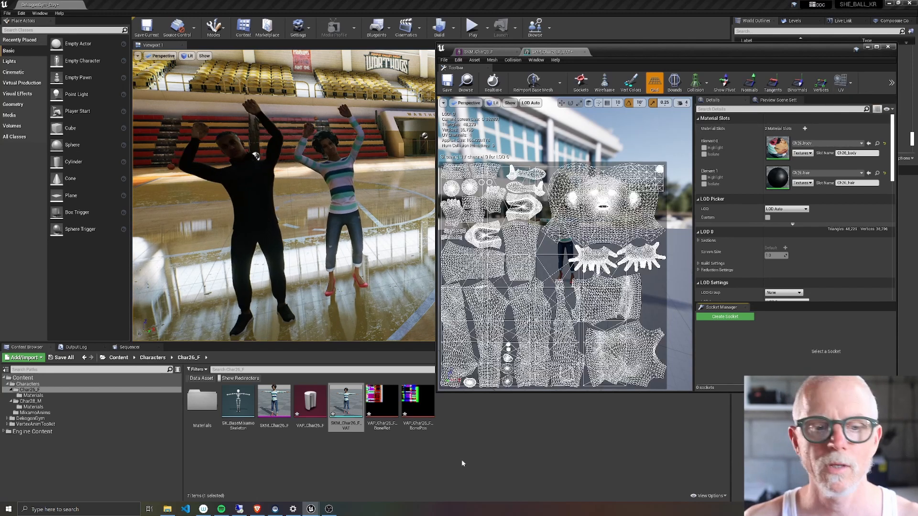
{"action": "left_click", "coordinate": [843, 85]}
{"action": "left_click", "coordinate": [838, 101]}
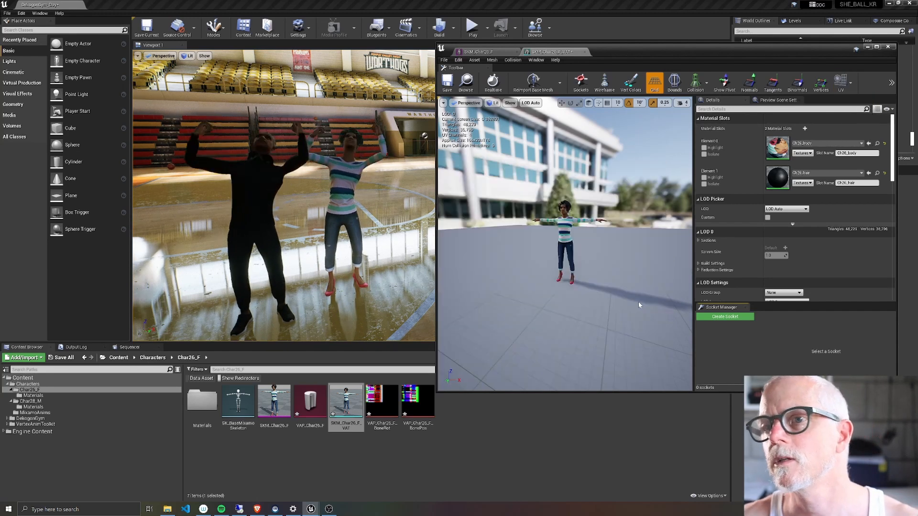
Reopen the VAP_Char26_F profile and review its generated start frames, speeds, static mesh, UV channels and bone textures
{"action": "double_click", "coordinate": [310, 402]}
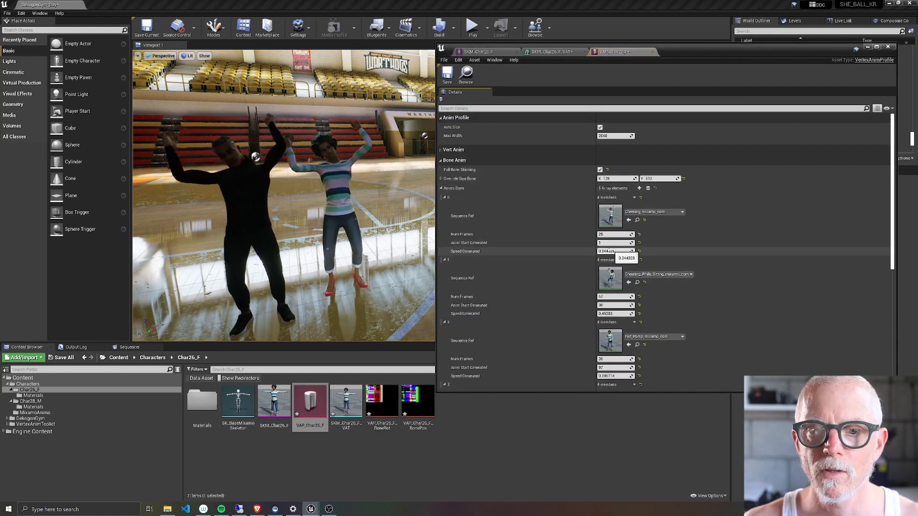
{"action": "scroll", "coordinate": [613, 291], "scroll_direction": "down", "scroll_amount": 1}
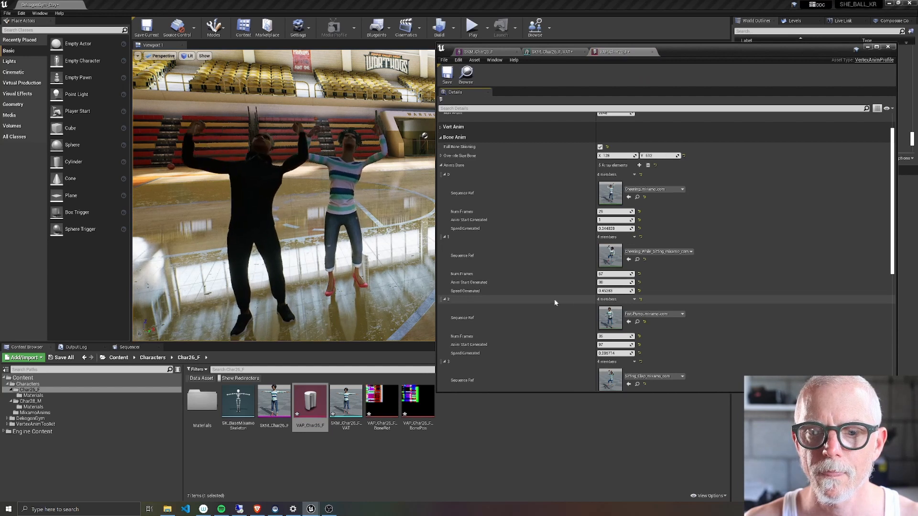
{"action": "scroll", "coordinate": [626, 305], "scroll_direction": "down", "scroll_amount": 2}
{"action": "scroll", "coordinate": [626, 308], "scroll_direction": "down", "scroll_amount": 8}
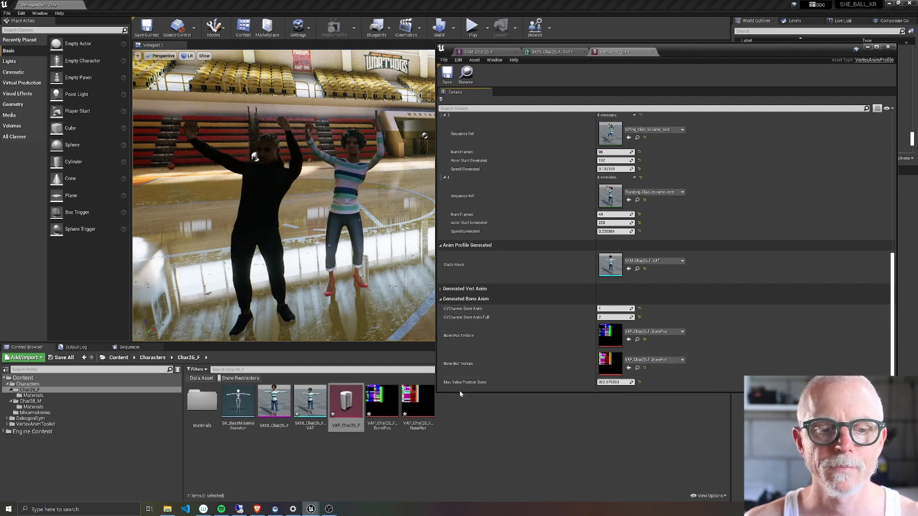
{"action": "left_click", "coordinate": [462, 432]}
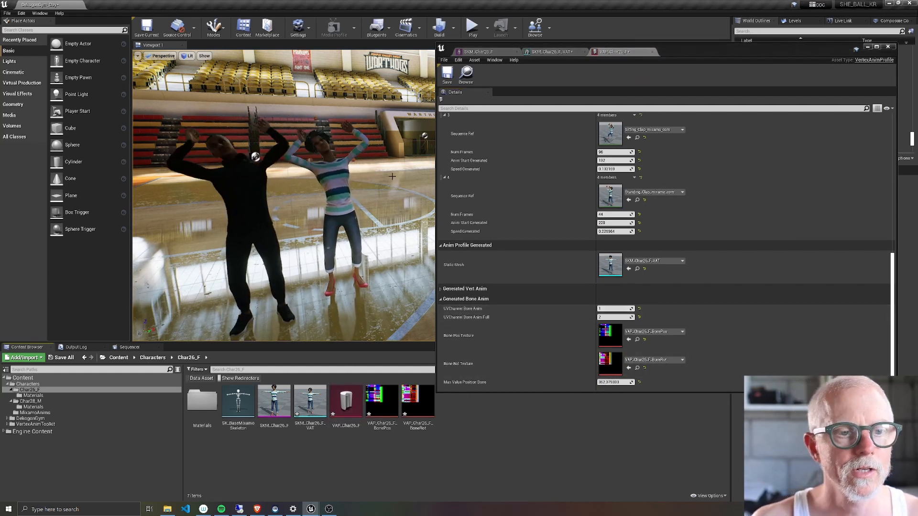
Place the SKM_Char26_F_VAT static mesh in the gym level beside the animated female character
{"action": "left_click", "coordinate": [308, 401]}
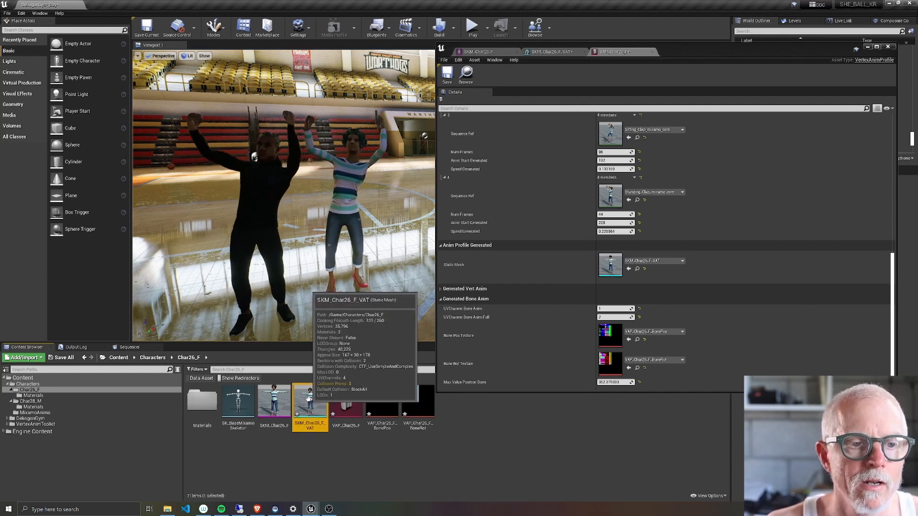
{"action": "left_click_drag", "start_coordinate": [308, 398], "coordinate": [430, 281]}
{"action": "middle_click_drag", "start_coordinate": [250, 207], "coordinate": [287, 209]}
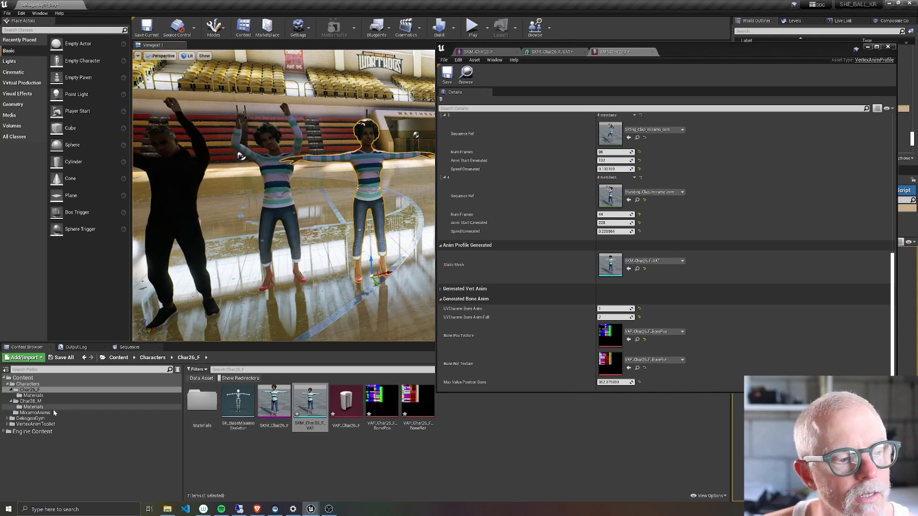
Open the M_VertexAnimMaster material from the VertexAnimToolkit/VA/Materials folder and maximize its editor window
{"action": "left_click", "coordinate": [7, 424]}
{"action": "left_click", "coordinate": [21, 429]}
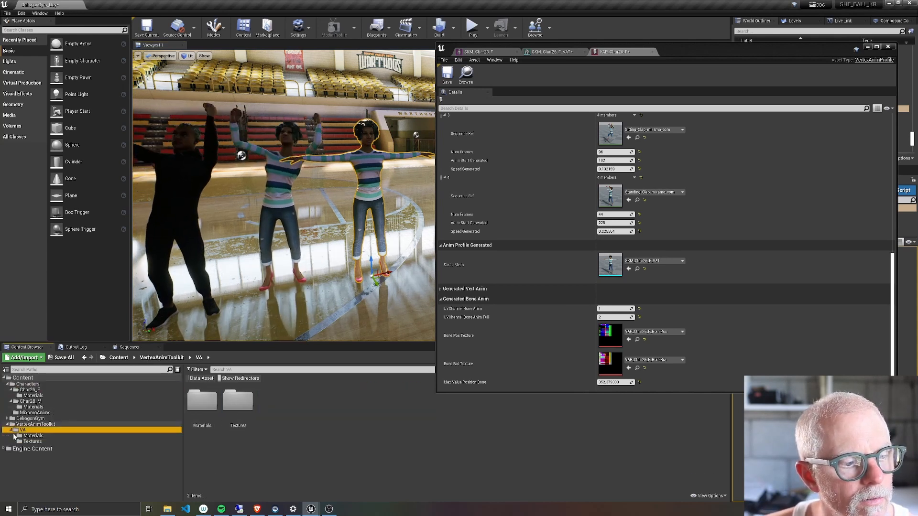
{"action": "left_click", "coordinate": [26, 436]}
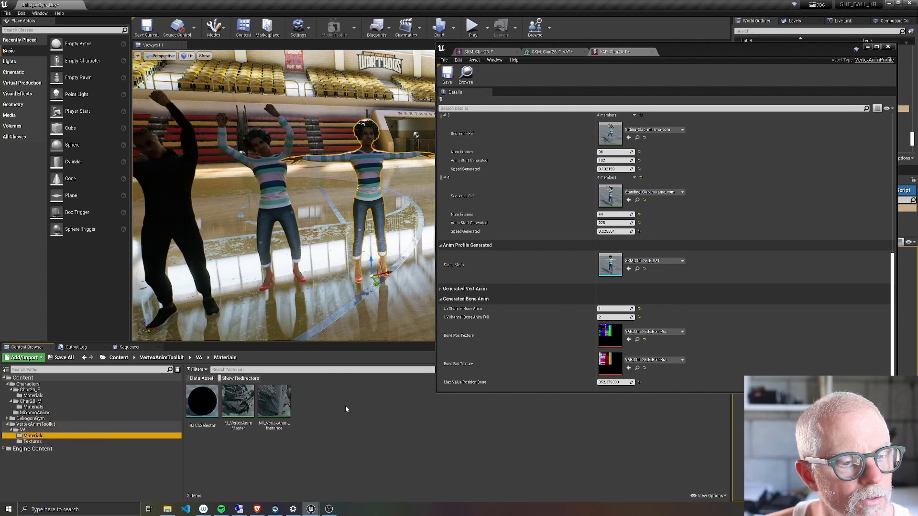
{"action": "left_click", "coordinate": [274, 401]}
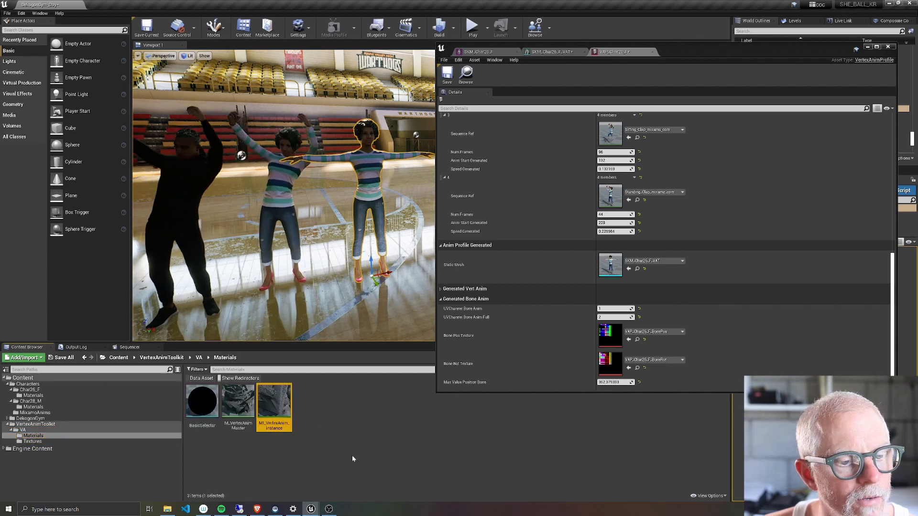
{"action": "double_click", "coordinate": [234, 402]}
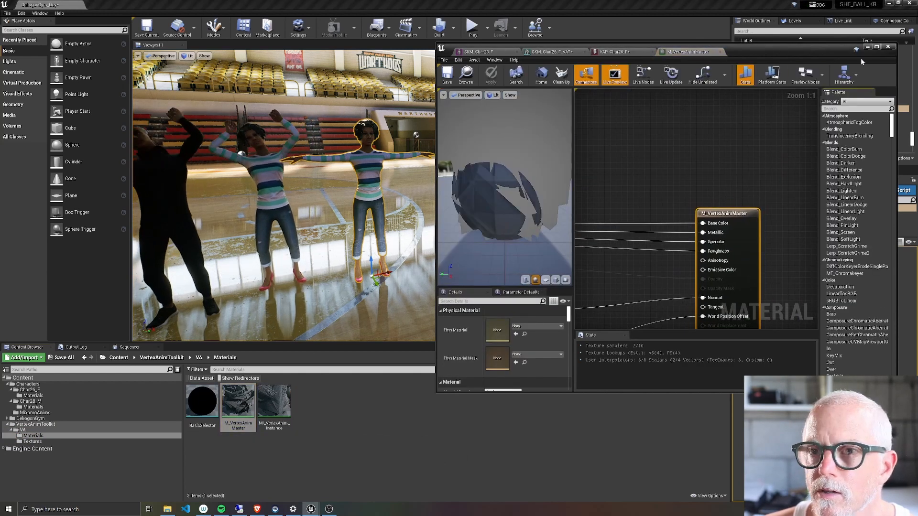
{"action": "left_click", "coordinate": [876, 47]}
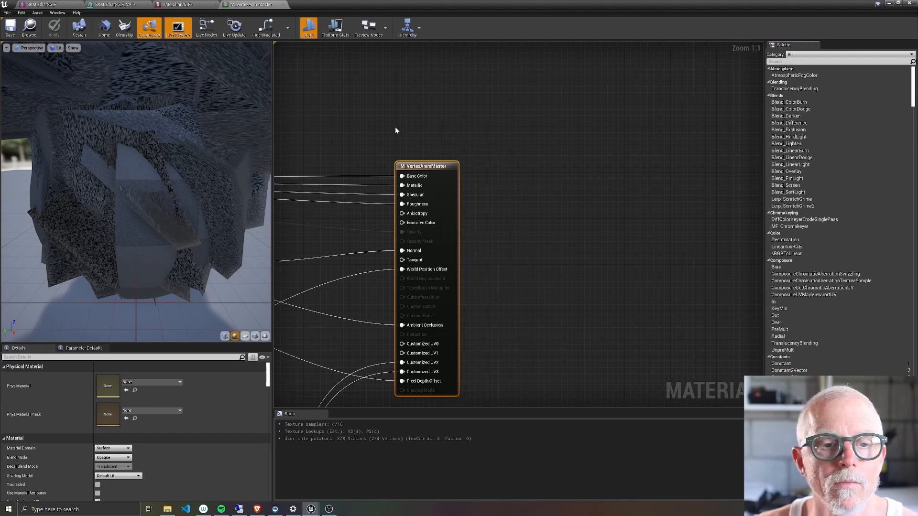
Delete the whole From World grid material comment group of nodes feeding the MakeMaterialAttributes node
{"action": "scroll", "coordinate": [394, 130], "scroll_direction": "down", "scroll_amount": 8}
{"action": "right_click_drag", "start_coordinate": [403, 113], "coordinate": [580, 210]}
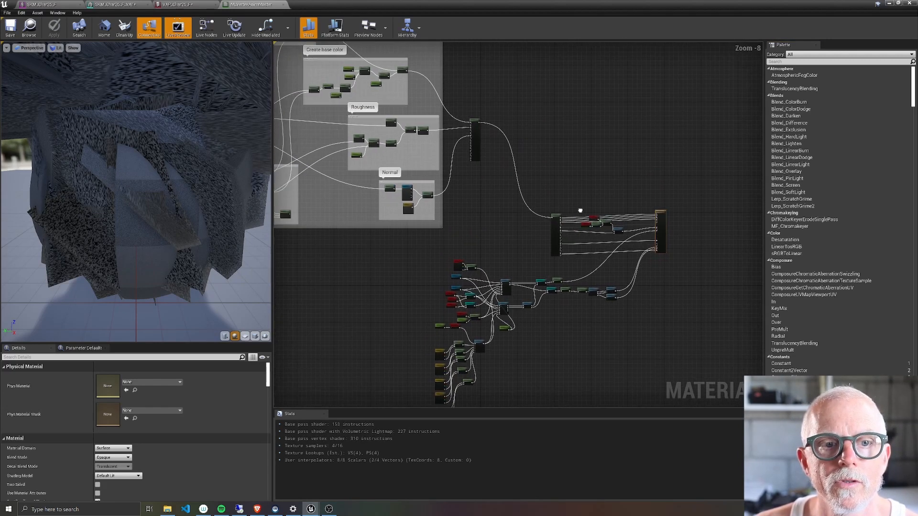
{"action": "scroll", "coordinate": [580, 211], "scroll_direction": "up", "scroll_amount": 8}
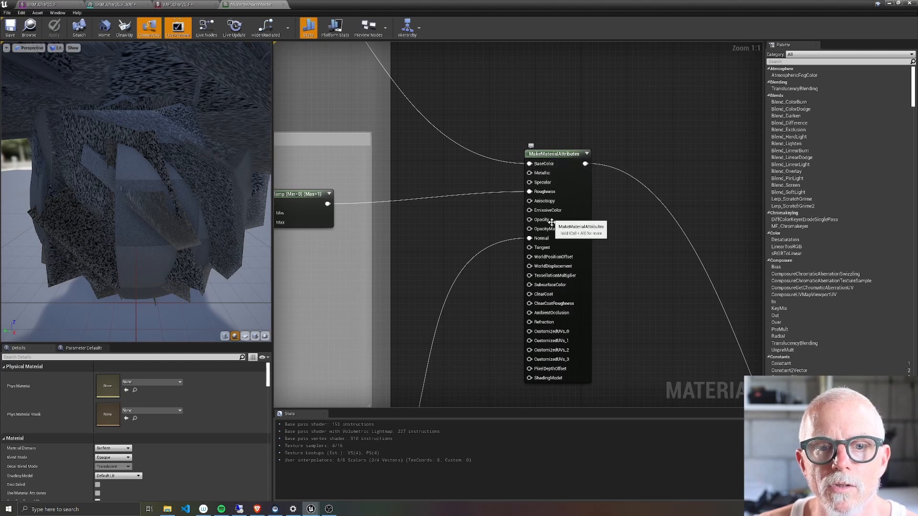
{"action": "scroll", "coordinate": [577, 212], "scroll_direction": "down", "scroll_amount": 6}
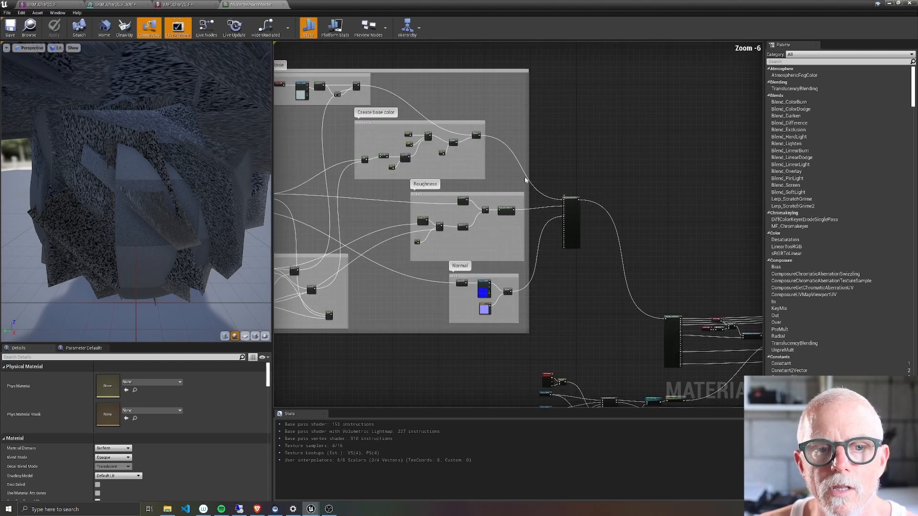
{"action": "right_click_drag", "start_coordinate": [525, 180], "coordinate": [623, 194]}
{"action": "left_click_drag", "start_coordinate": [286, 71], "coordinate": [638, 357]}
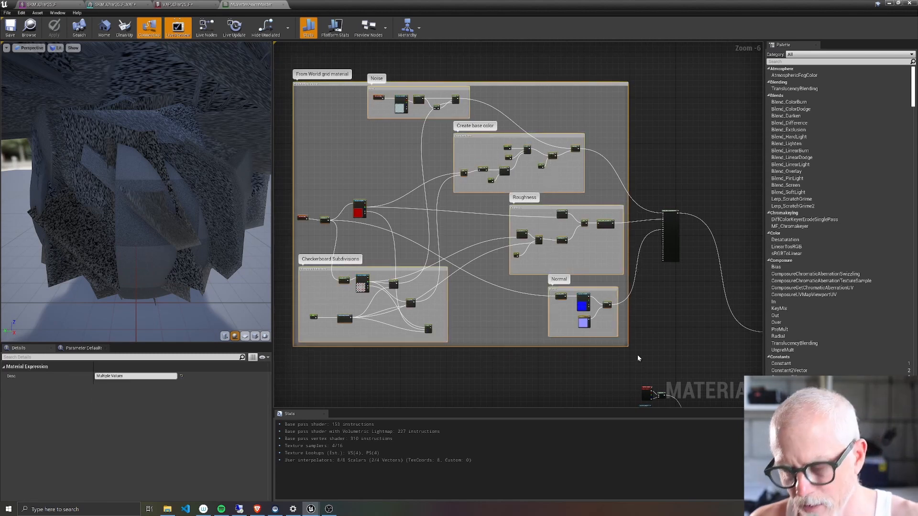
{"action": "key", "text": "Delete"}
{"action": "key", "text": "ctrl+z"}
Add a TextureSampleParameter2D named BaseColor and connect its RGB output to the BaseColor input of MakeMaterialAttributes
{"action": "scroll", "coordinate": [487, 160], "scroll_direction": "up", "scroll_amount": 4}
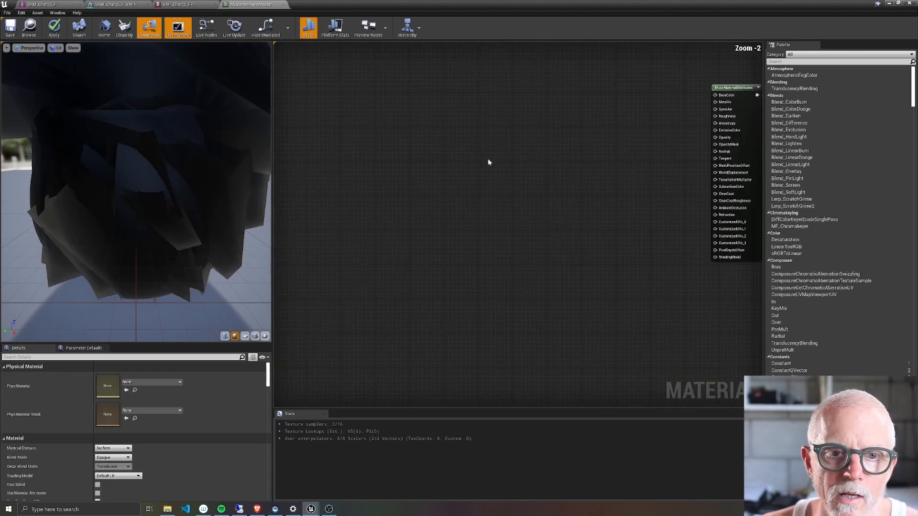
{"action": "right_click_drag", "start_coordinate": [488, 159], "coordinate": [419, 223]}
{"action": "right_click", "coordinate": [462, 221]}
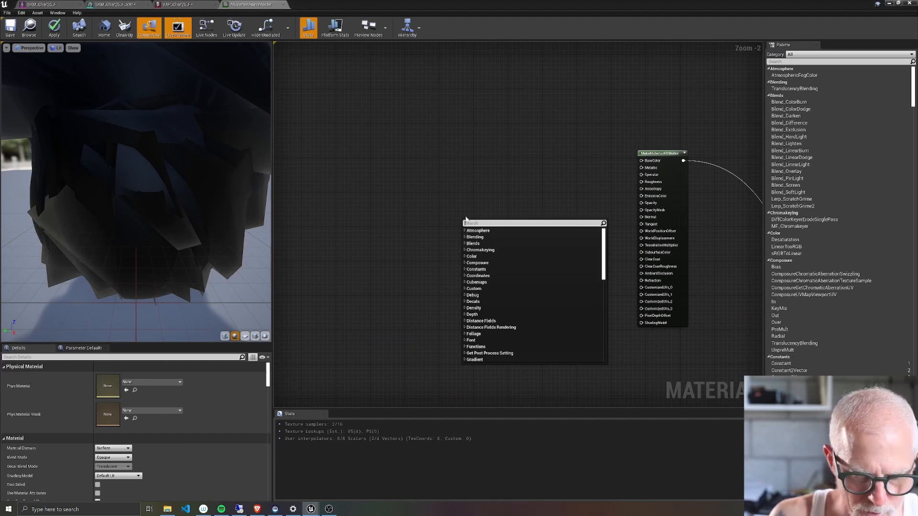
{"action": "type", "text": "texture"}
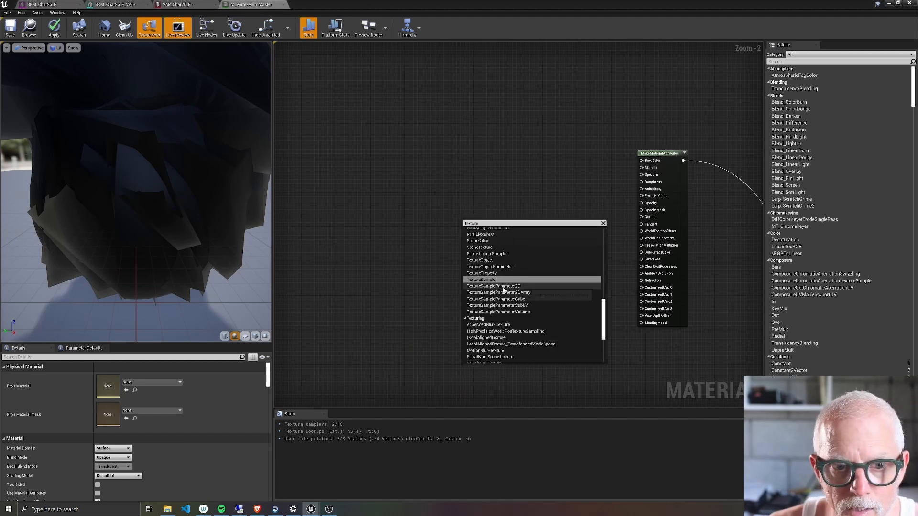
{"action": "left_click", "coordinate": [493, 286]}
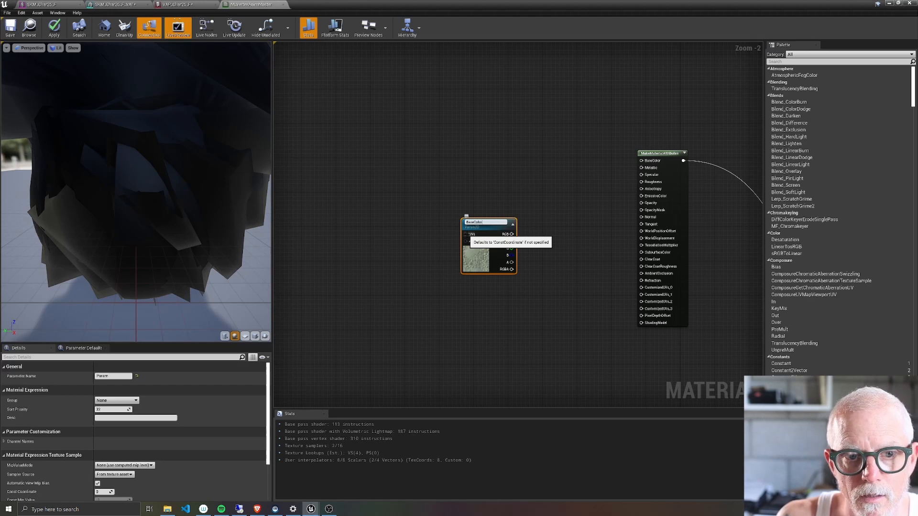
{"action": "left_click_drag", "start_coordinate": [478, 223], "coordinate": [642, 161]}
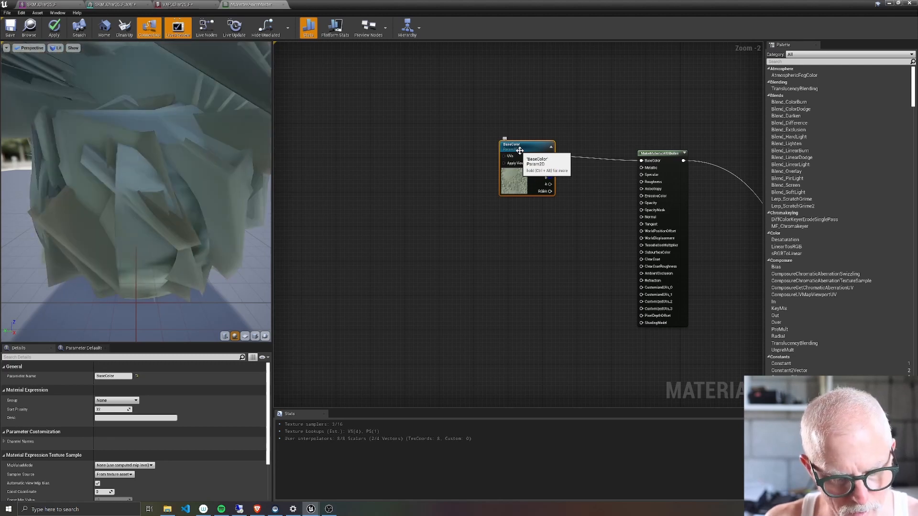
Duplicate the BaseColor texture parameter twice and rename the copies Glossy and Normal
{"action": "key", "text": "ctrl+w"}
{"action": "left_click_drag", "start_coordinate": [549, 158], "coordinate": [502, 284]}
{"action": "key", "text": "ctrl+w"}
{"action": "left_click", "coordinate": [483, 225]}
{"action": "left_click", "coordinate": [112, 377]}
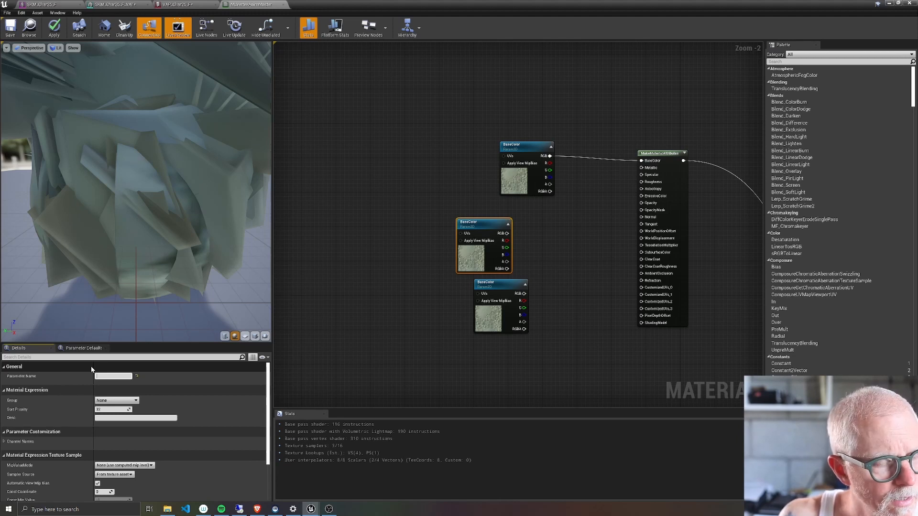
{"action": "key", "text": "Return"}
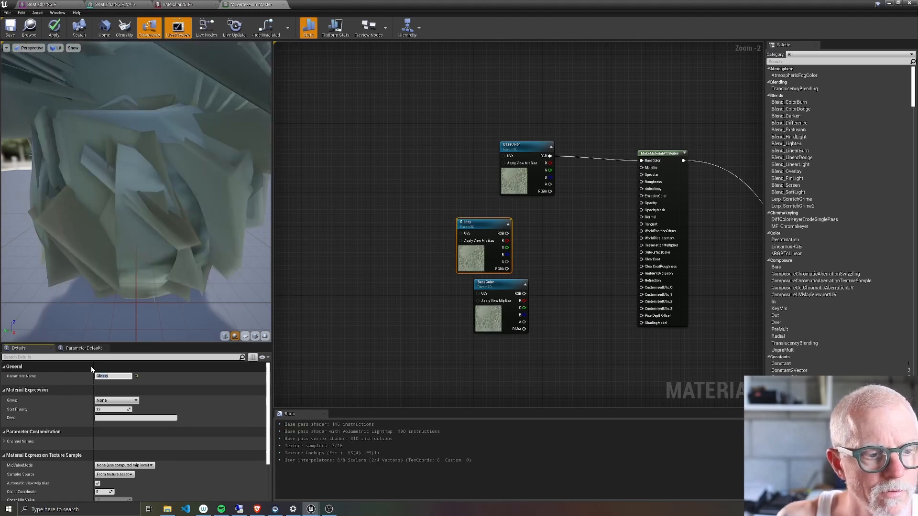
{"action": "left_click", "coordinate": [486, 290]}
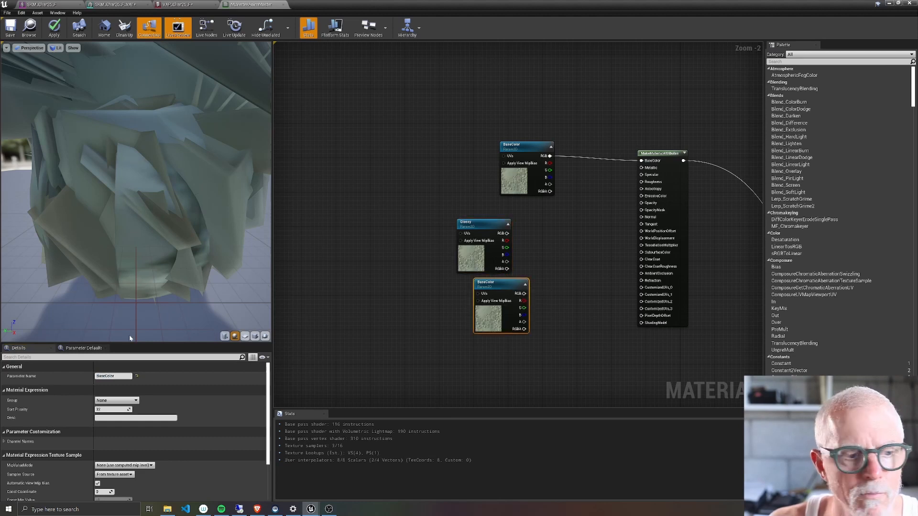
{"action": "left_click", "coordinate": [112, 376]}
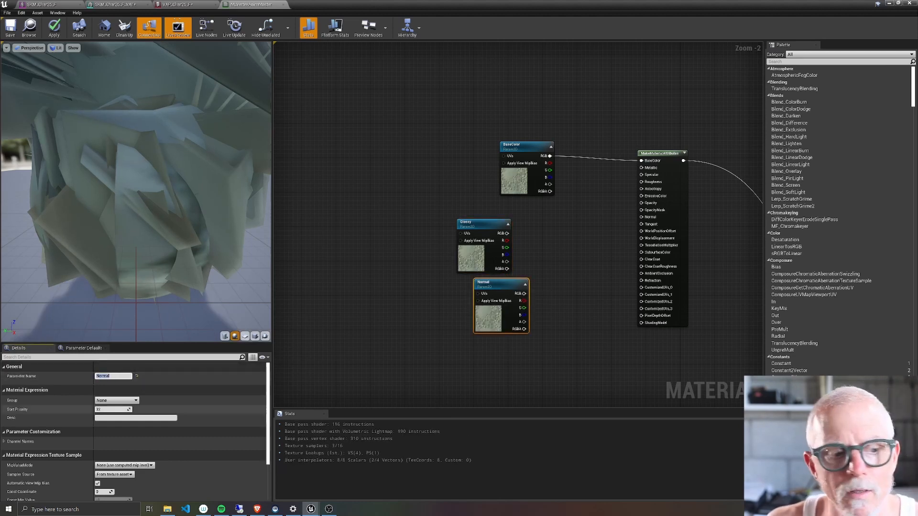
Assign the FlatNormal texture to the Normal parameter and connect its RGB output to the Normal input of MakeMaterialAttributes
{"action": "scroll", "coordinate": [156, 435], "scroll_direction": "down", "scroll_amount": 3}
{"action": "left_click", "coordinate": [148, 460]}
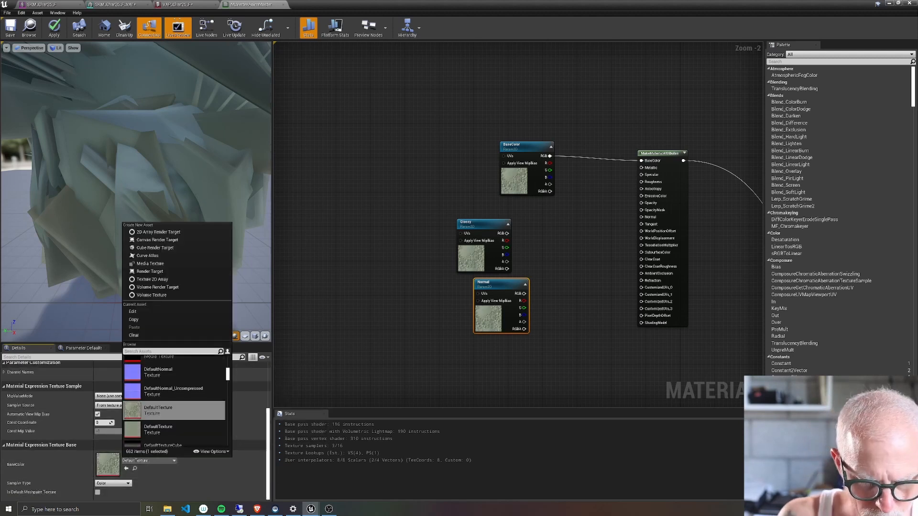
{"action": "type", "text": "normal"}
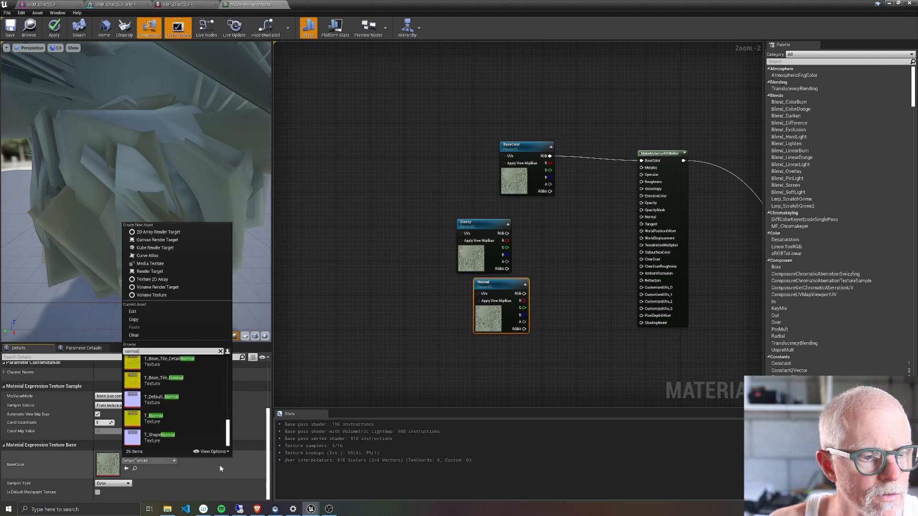
{"action": "scroll", "coordinate": [157, 414], "scroll_direction": "up", "scroll_amount": 8}
{"action": "scroll", "coordinate": [154, 412], "scroll_direction": "up", "scroll_amount": 5}
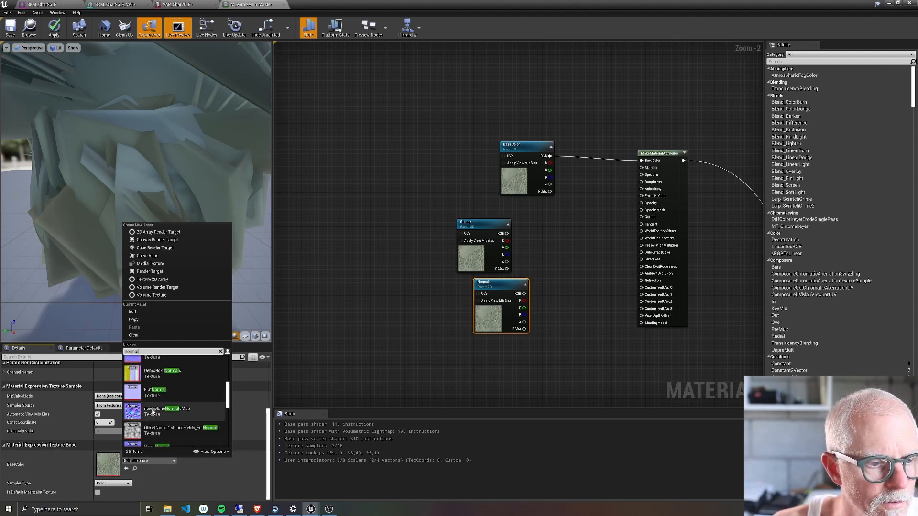
{"action": "left_click", "coordinate": [144, 410]}
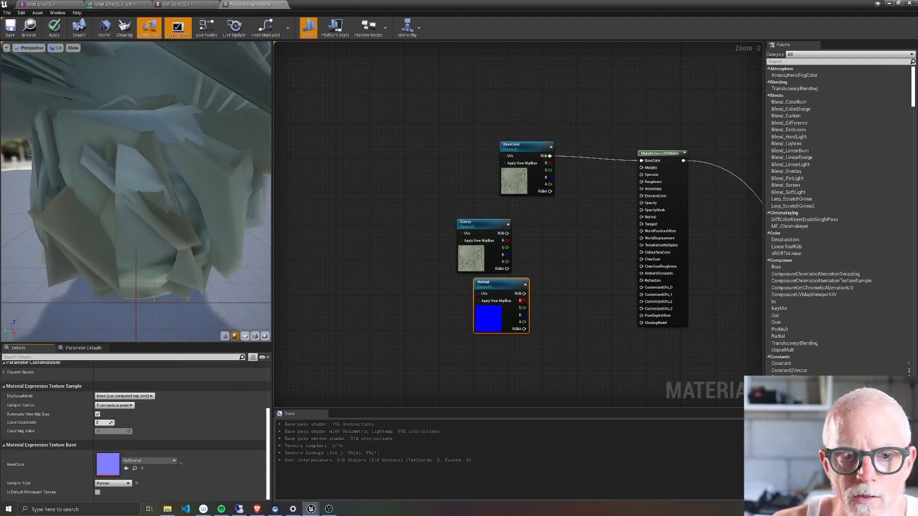
{"action": "left_click_drag", "start_coordinate": [523, 293], "coordinate": [641, 217]}
Route the Glossy texture through a OneMinus node into Roughness, align the Glossy node with the others and apply the material changes
{"action": "left_click_drag", "start_coordinate": [506, 233], "coordinate": [644, 182]}
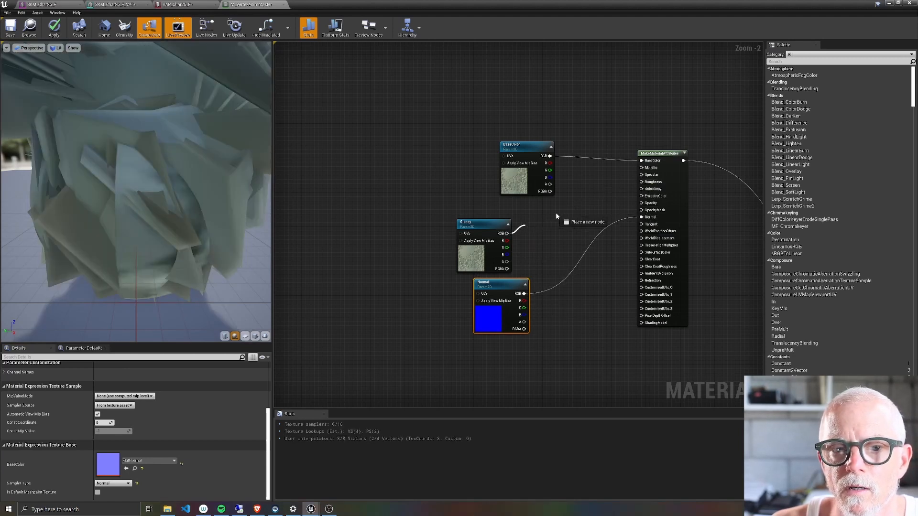
{"action": "left_click_drag", "start_coordinate": [558, 215], "coordinate": [558, 214]}
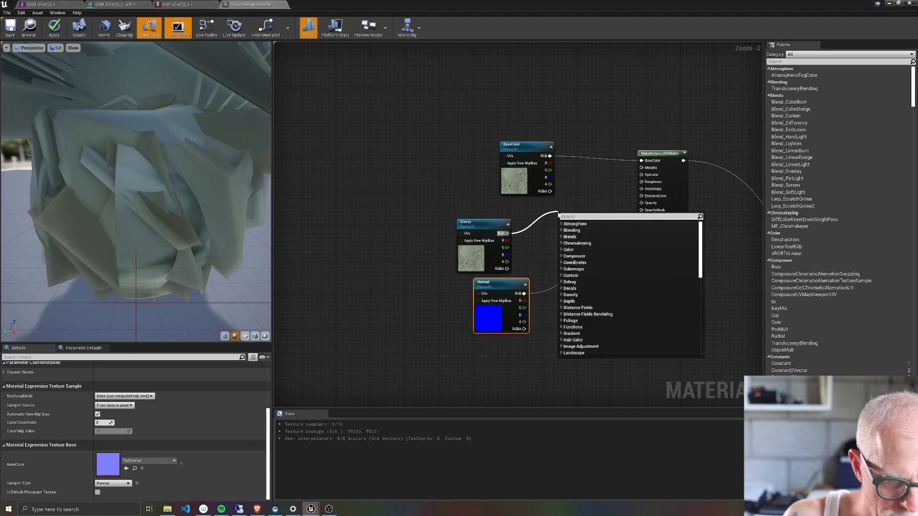
{"action": "type", "text": "onem"}
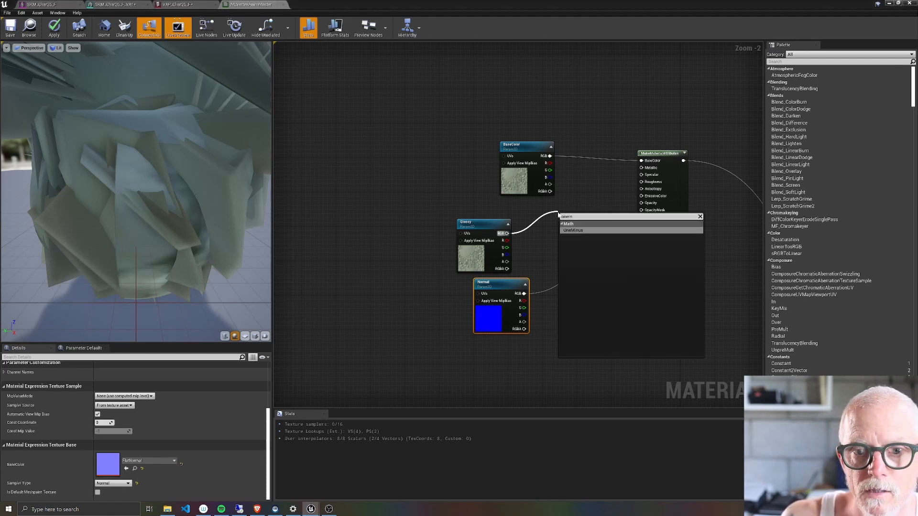
{"action": "left_click", "coordinate": [586, 230]}
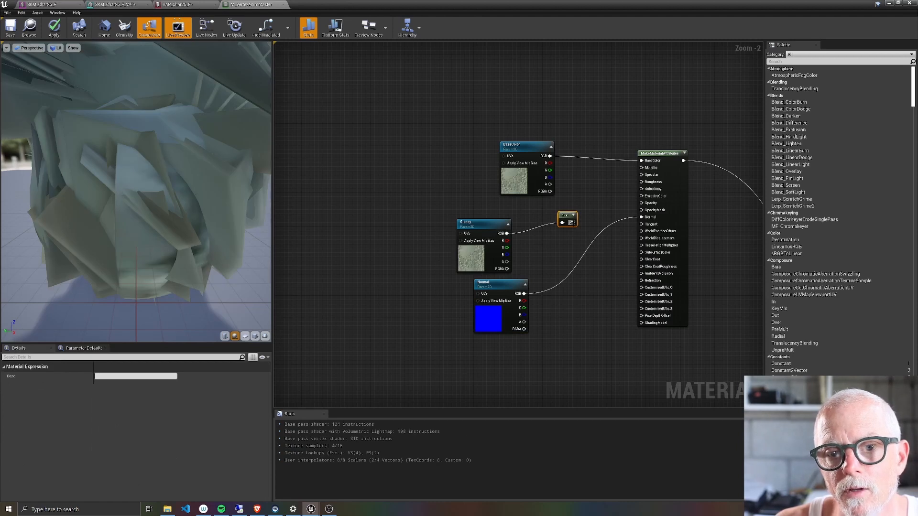
{"action": "left_click_drag", "start_coordinate": [572, 222], "coordinate": [642, 182]}
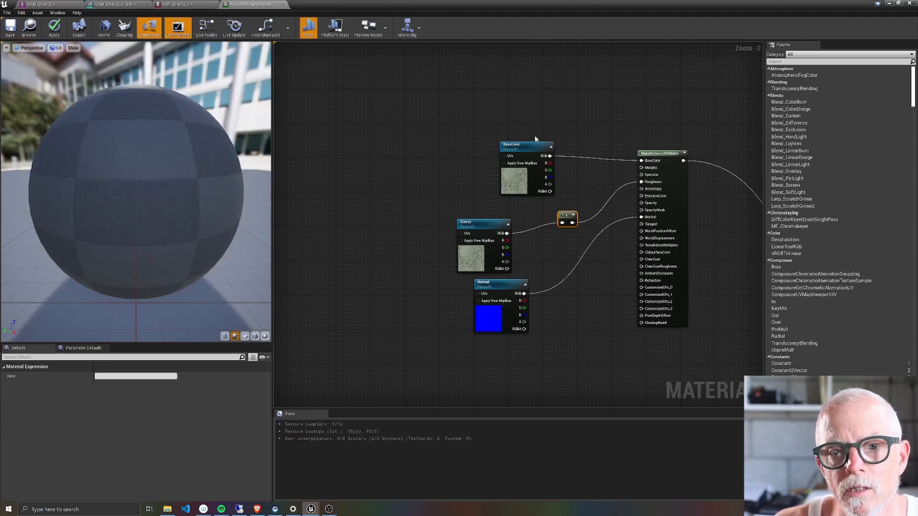
{"action": "left_click_drag", "start_coordinate": [470, 231], "coordinate": [487, 217]}
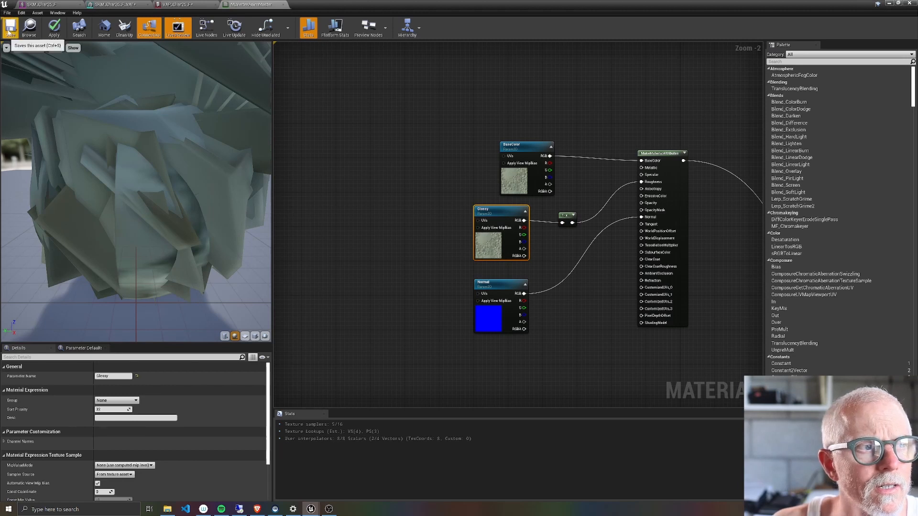
{"action": "left_click", "coordinate": [55, 30]}
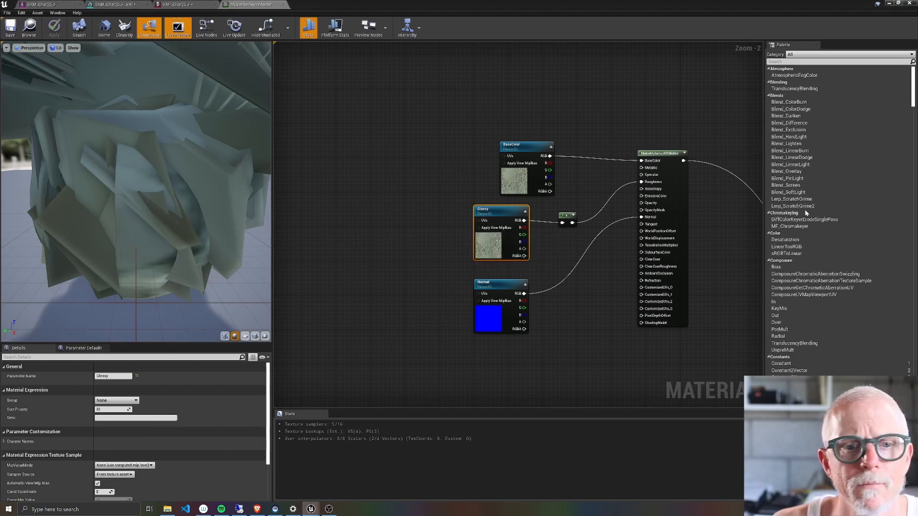
Examine the graph's normal blending and the ExtractAnimData_Skin and ExtractAnimData_Pivot_Interp nodes with their inputs
{"action": "scroll", "coordinate": [535, 278], "scroll_direction": "down", "scroll_amount": 5}
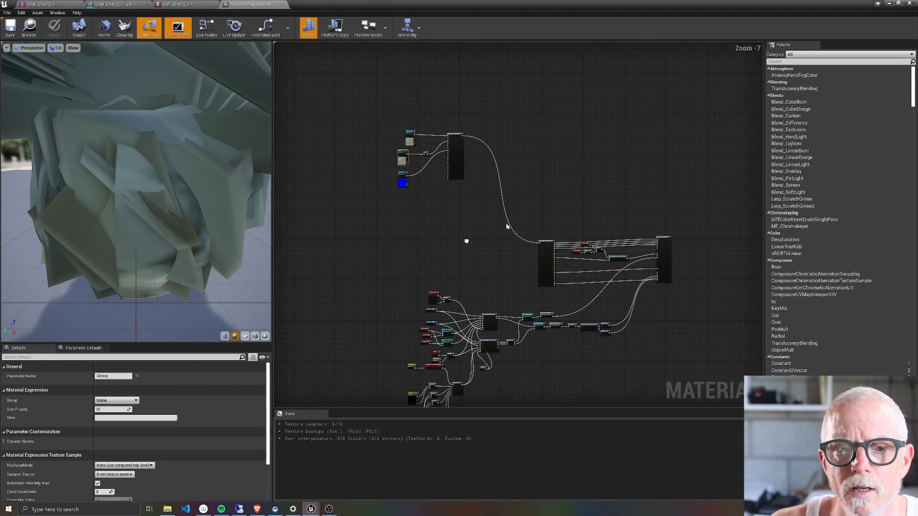
{"action": "scroll", "coordinate": [579, 213], "scroll_direction": "up", "scroll_amount": 5}
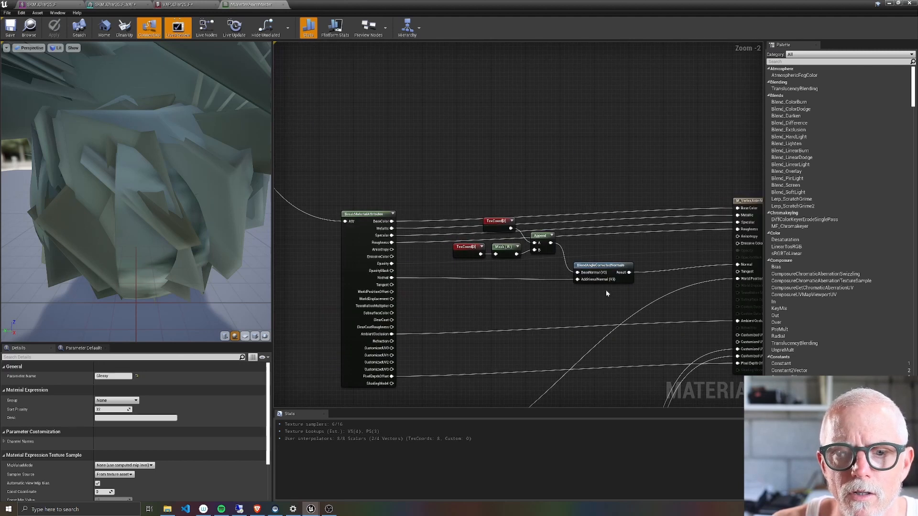
{"action": "right_click_drag", "start_coordinate": [606, 293], "coordinate": [455, 224]}
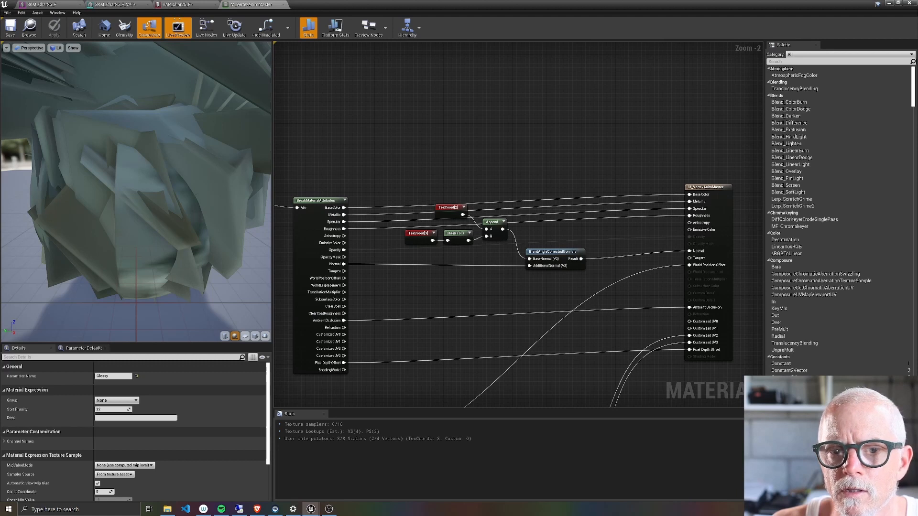
{"action": "right_click_drag", "start_coordinate": [491, 316], "coordinate": [567, 208]}
{"action": "scroll", "coordinate": [566, 208], "scroll_direction": "down", "scroll_amount": 2}
{"action": "right_click_drag", "start_coordinate": [592, 261], "coordinate": [587, 224]}
{"action": "scroll", "coordinate": [624, 210], "scroll_direction": "up", "scroll_amount": 1}
{"action": "right_click_drag", "start_coordinate": [722, 275], "coordinate": [626, 288]}
{"action": "right_click_drag", "start_coordinate": [394, 157], "coordinate": [556, 139]}
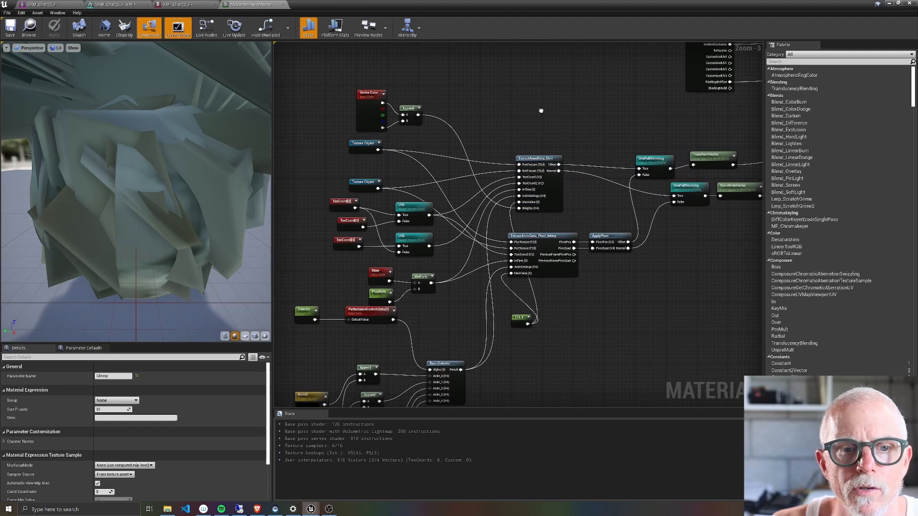
{"action": "left_click", "coordinate": [527, 156]}
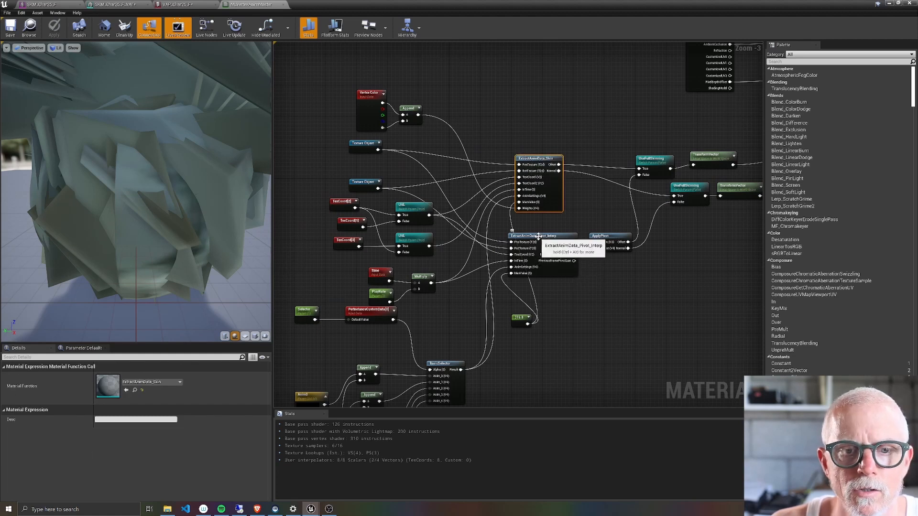
{"action": "left_click", "coordinate": [531, 261]}
{"action": "right_click_drag", "start_coordinate": [412, 317], "coordinate": [471, 280]}
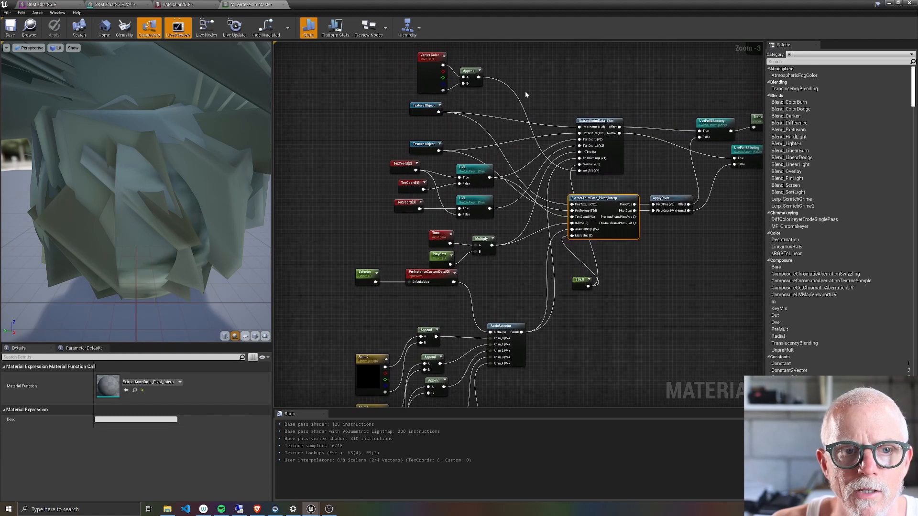
Convert the Texture Object holding the bone position texture into a parameter named BonePos
{"action": "left_click", "coordinate": [422, 106]}
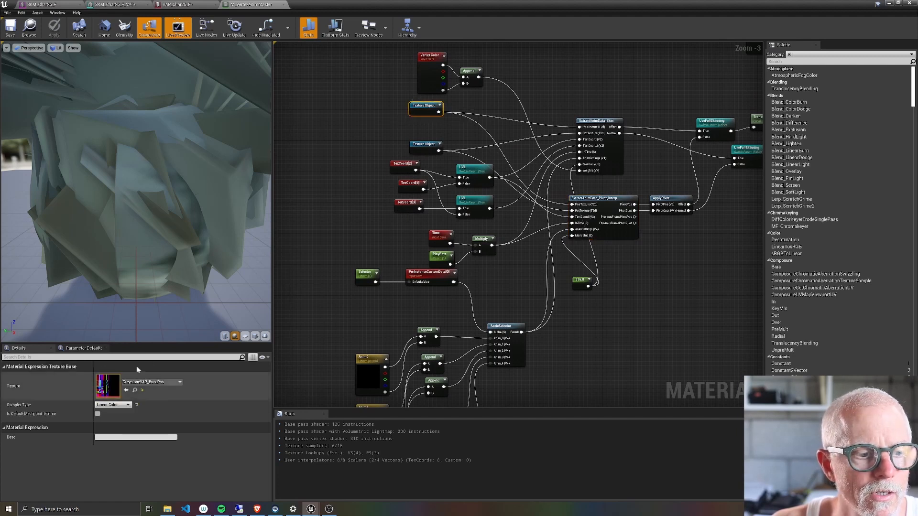
{"action": "left_click_drag", "start_coordinate": [417, 147], "coordinate": [417, 138]}
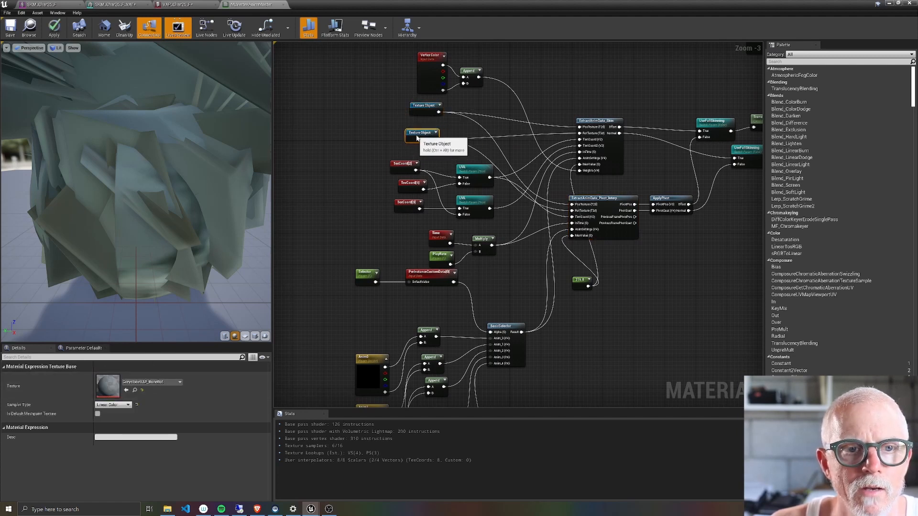
{"action": "right_click", "coordinate": [423, 105]}
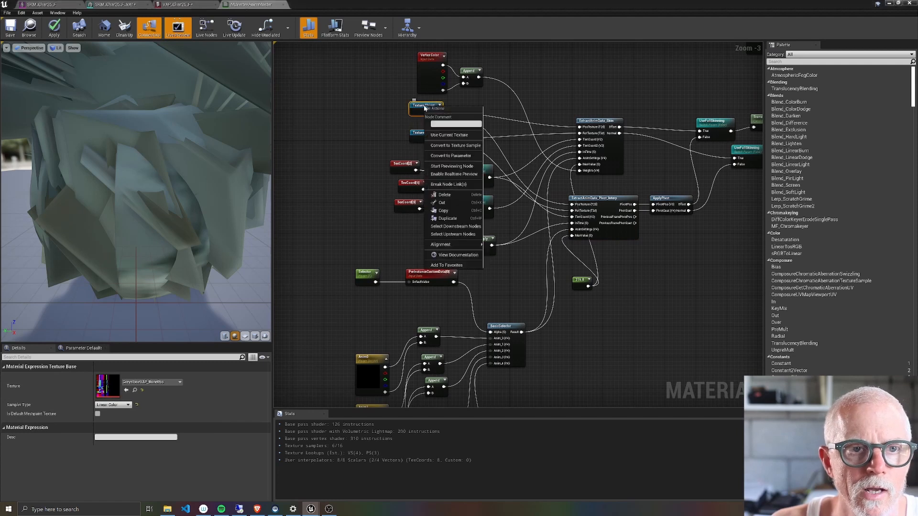
{"action": "left_click", "coordinate": [447, 157]}
{"action": "type", "text": "Bo"}
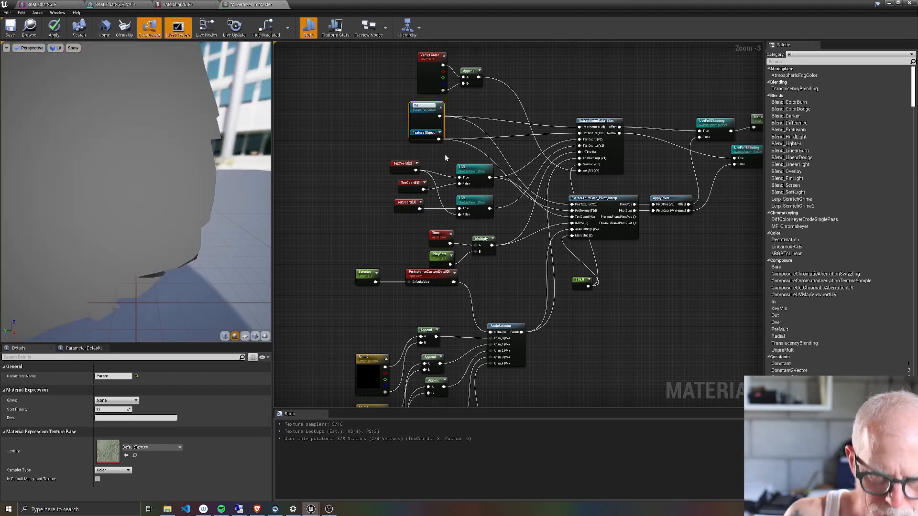
{"action": "type", "text": "nePos"}
{"action": "key", "text": "Return"}
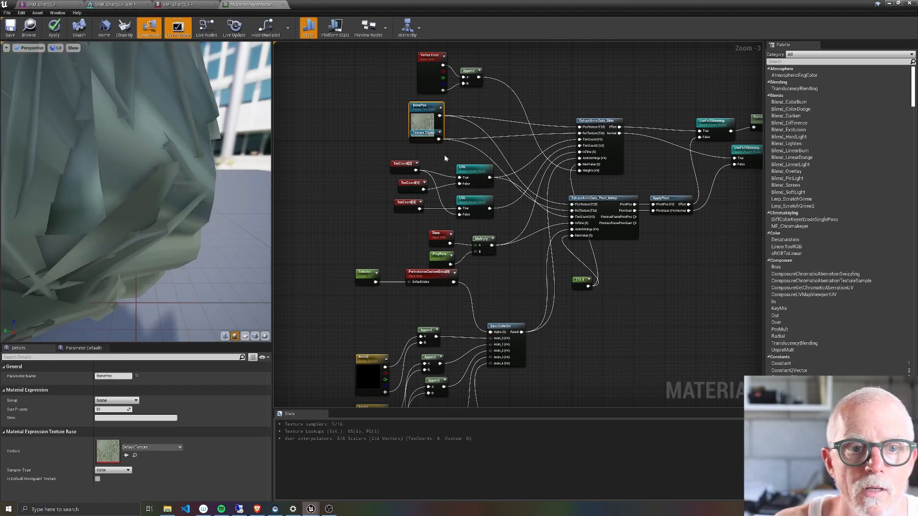
Convert the Texture Object holding the bone rotation texture into a parameter named BoneRot and stack it below the BonePos node
{"action": "left_click_drag", "start_coordinate": [421, 135], "coordinate": [355, 113]}
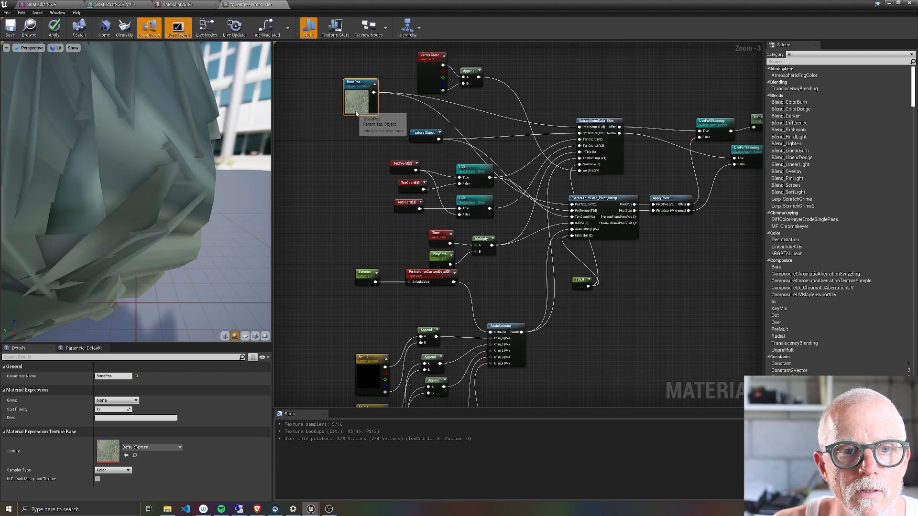
{"action": "left_click", "coordinate": [433, 147]}
{"action": "left_click", "coordinate": [417, 135]}
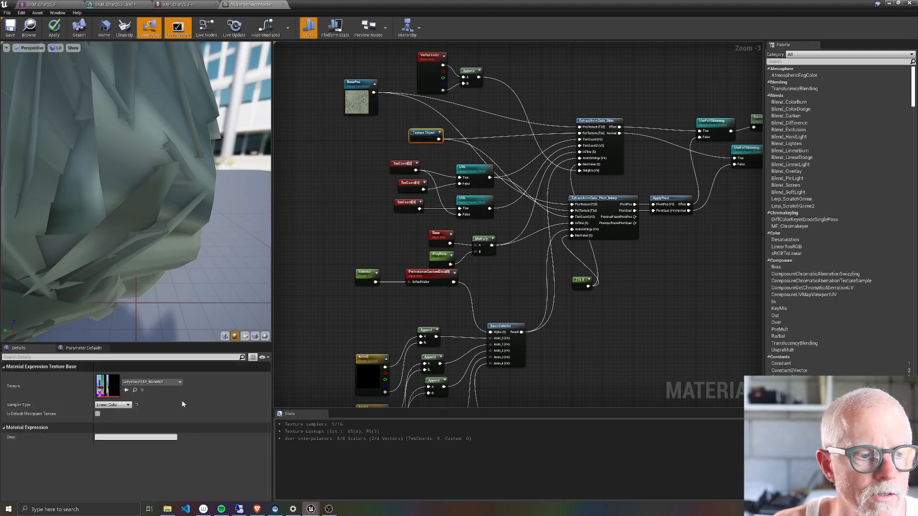
{"action": "right_click", "coordinate": [416, 138]}
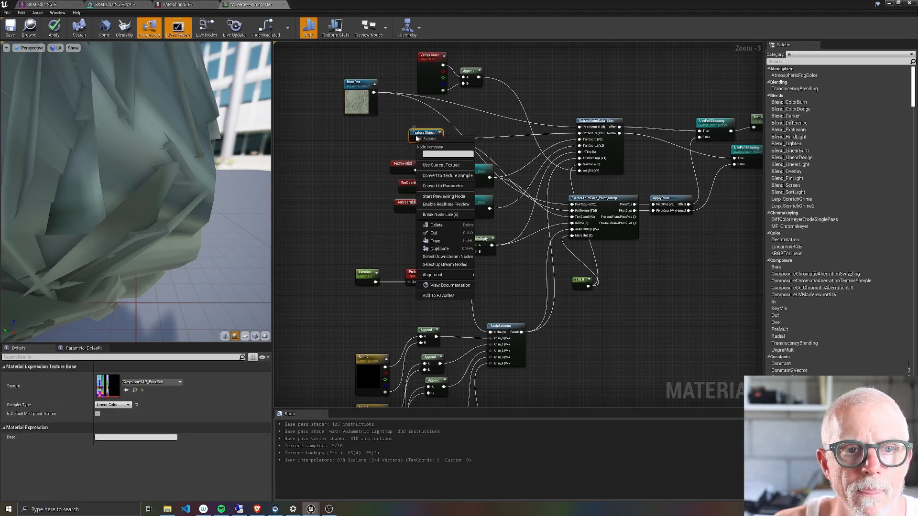
{"action": "left_click", "coordinate": [442, 186]}
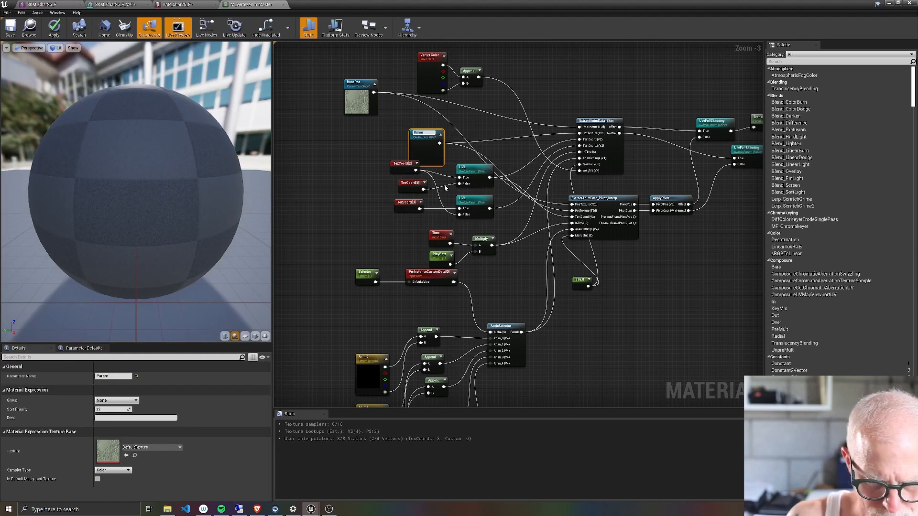
{"action": "type", "text": "BoneRot"}
{"action": "key", "text": "Return"}
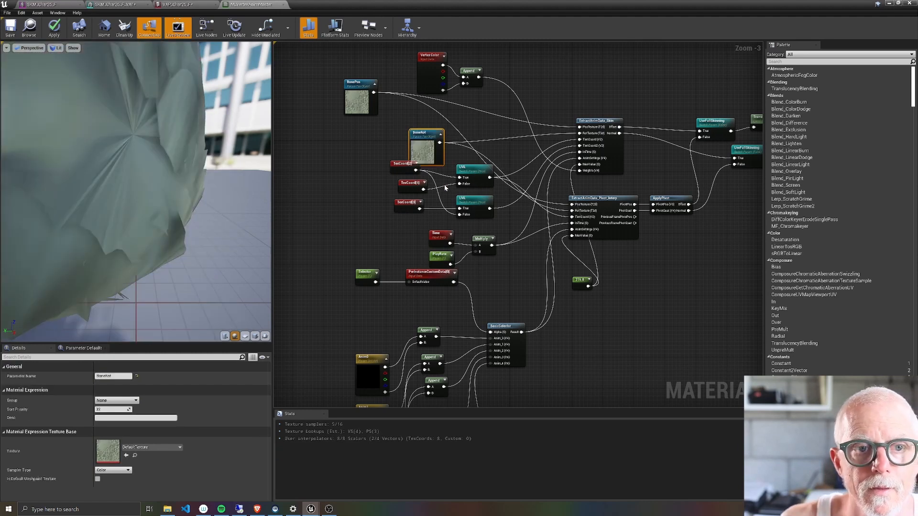
{"action": "left_click_drag", "start_coordinate": [420, 136], "coordinate": [354, 132]}
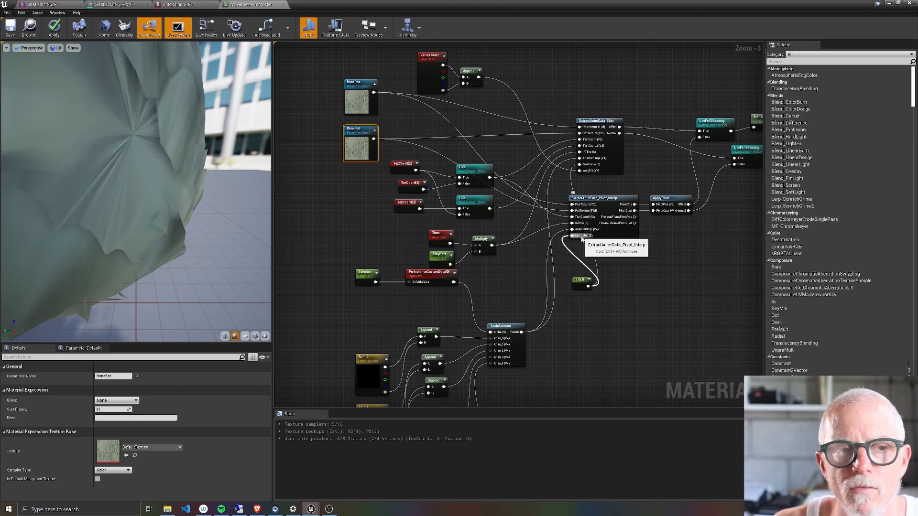
Convert the constant feeding the MaxValue inputs into a scalar parameter named MaxValueBonePos and apply the material changes
{"action": "left_click", "coordinate": [178, 4]}
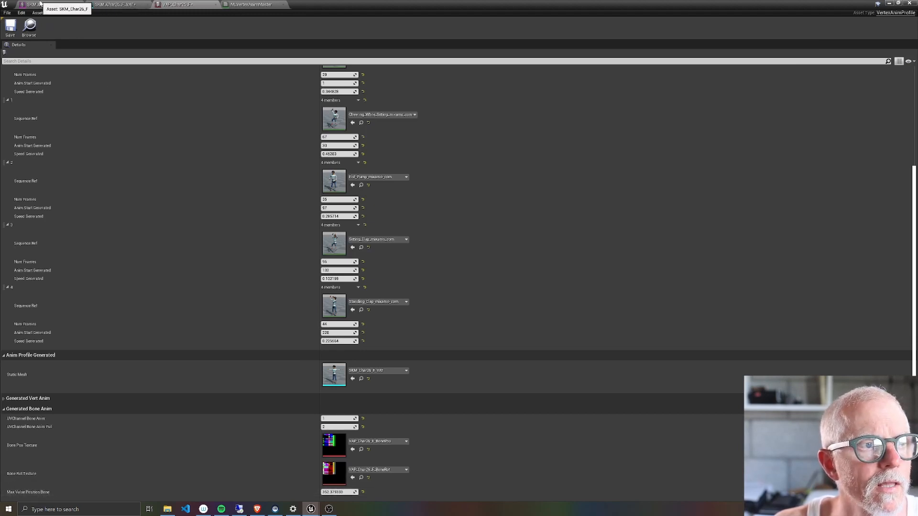
{"action": "left_click", "coordinate": [258, 5]}
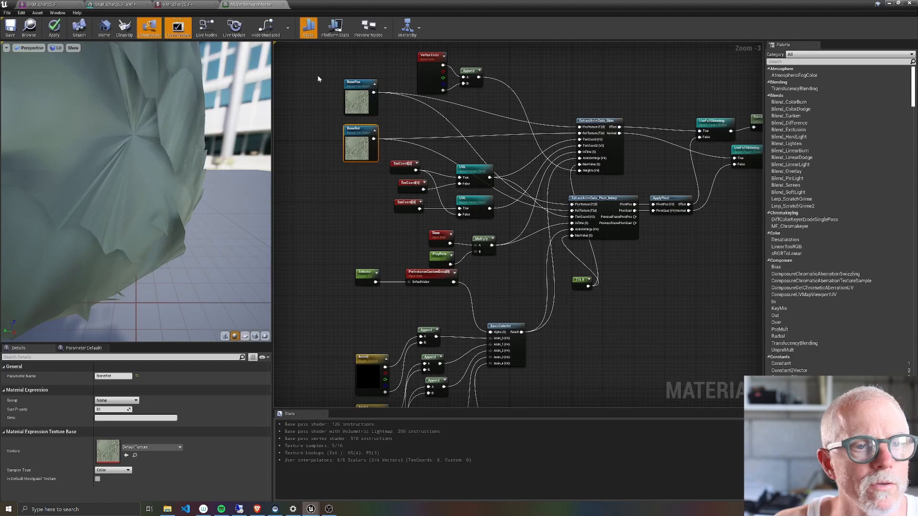
{"action": "right_click", "coordinate": [576, 281]}
{"action": "left_click", "coordinate": [602, 312]}
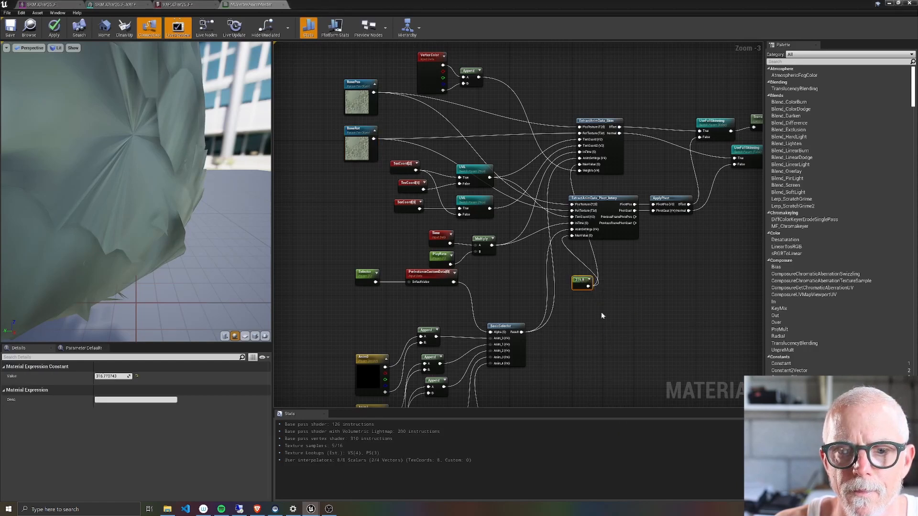
{"action": "type", "text": "Ani"}
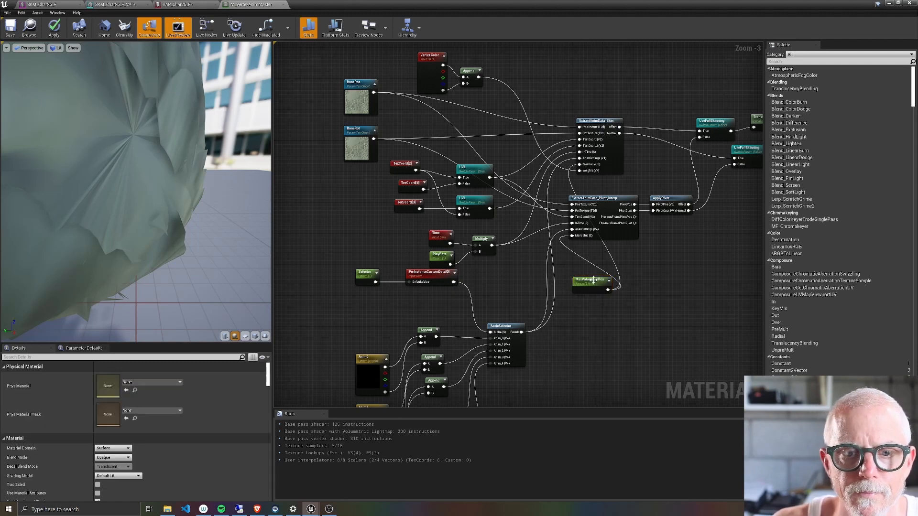
{"action": "left_click", "coordinate": [591, 280]}
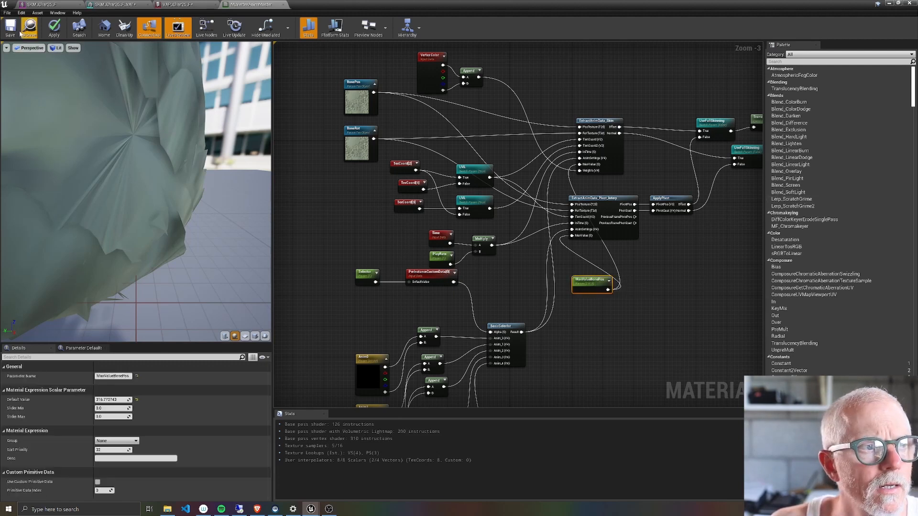
{"action": "left_click", "coordinate": [54, 28]}
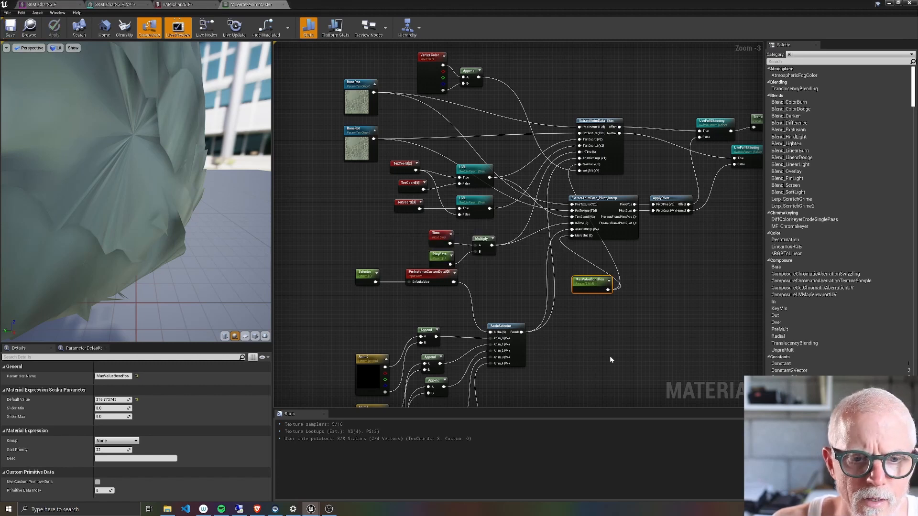
Check the Selector nodes and the static mesh's material slots, and shrink the asset editor window to reveal the Content Browser
{"action": "right_click_drag", "start_coordinate": [610, 360], "coordinate": [616, 288]}
{"action": "left_click_drag", "start_coordinate": [421, 228], "coordinate": [420, 232]}
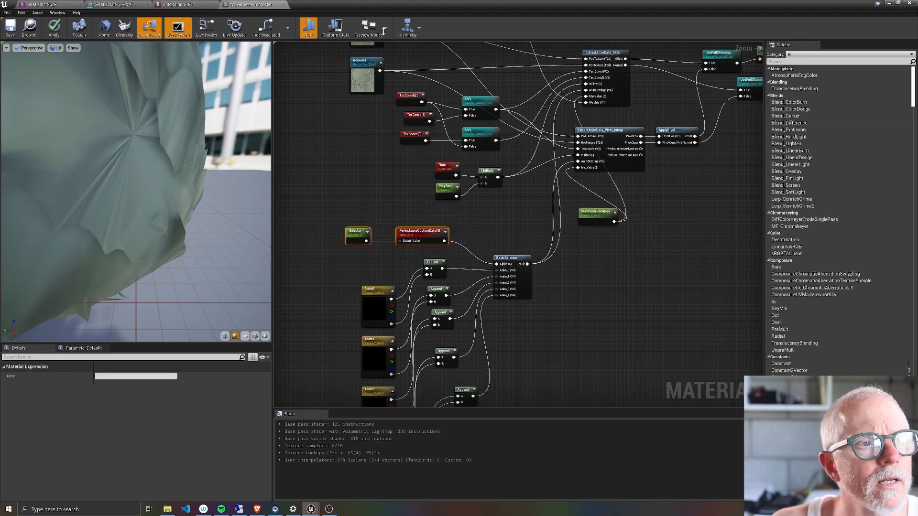
{"action": "left_click", "coordinate": [183, 5]}
{"action": "left_click", "coordinate": [113, 4]}
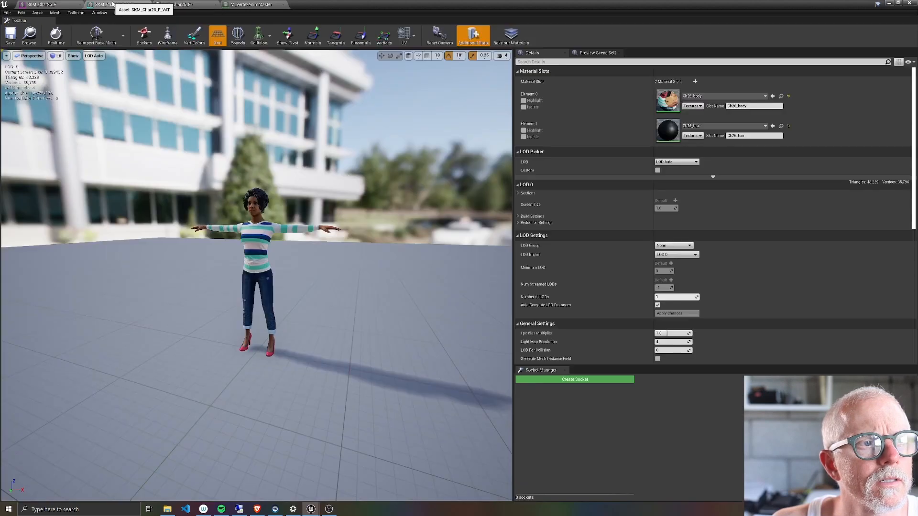
{"action": "left_click", "coordinate": [901, 4]}
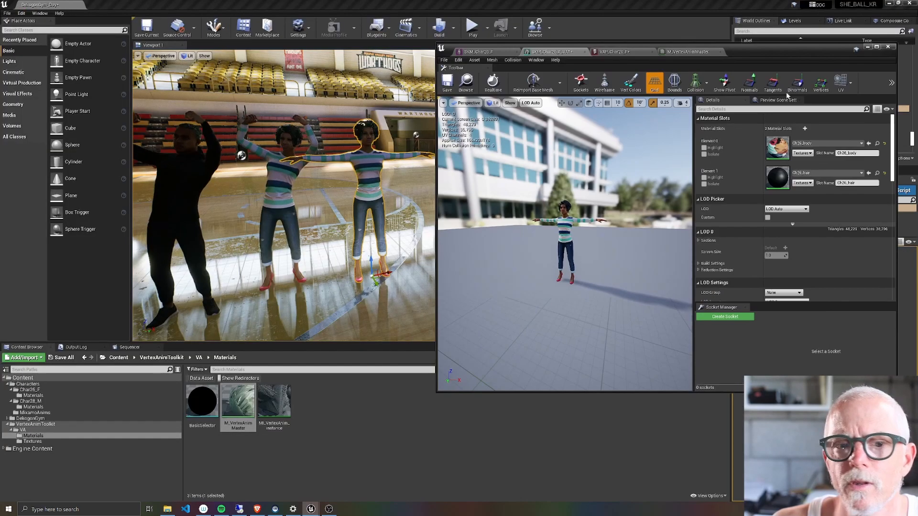
Copy MI_VertexAnim_Instance into the Char26_F Materials folder and open the copied instance for editing
{"action": "left_click", "coordinate": [277, 407]}
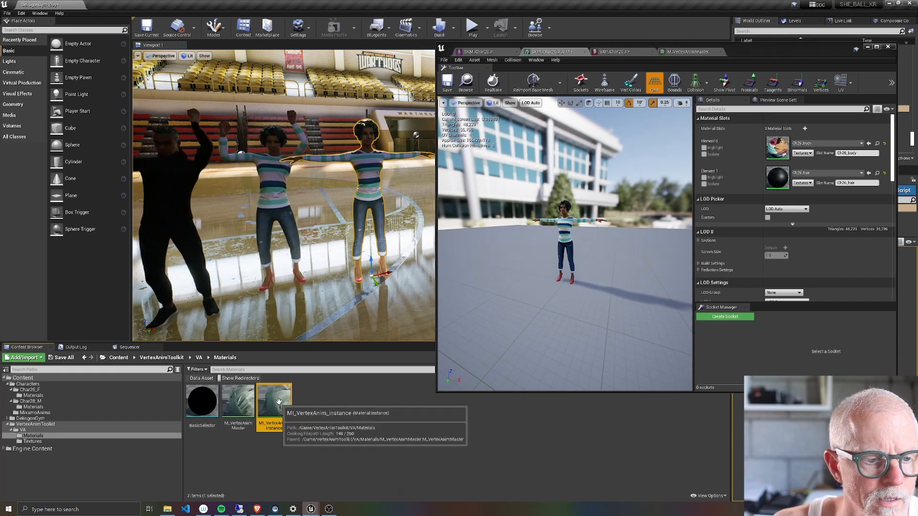
{"action": "left_click_drag", "start_coordinate": [279, 410], "coordinate": [31, 396]}
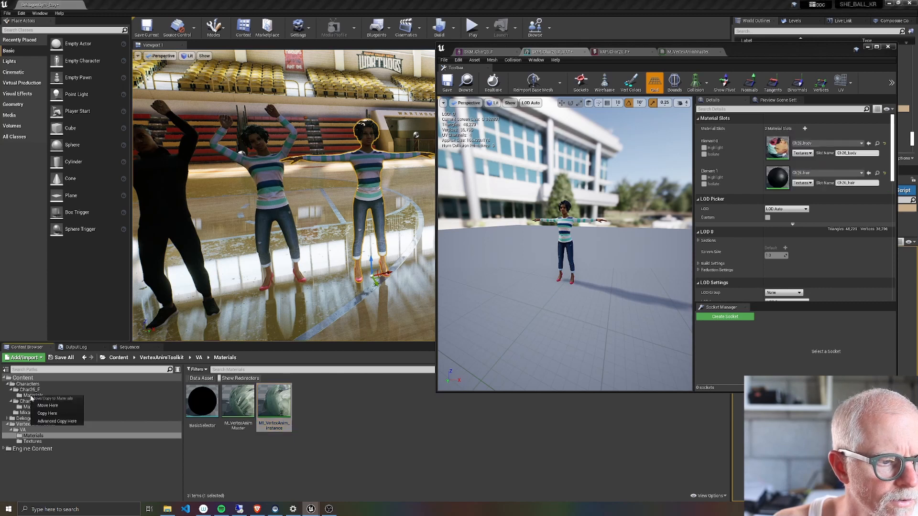
{"action": "left_click", "coordinate": [47, 414]}
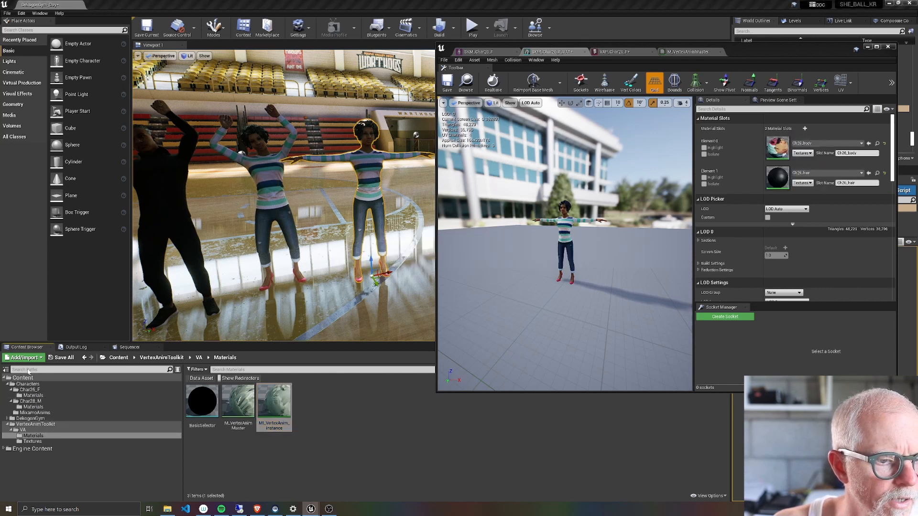
{"action": "left_click", "coordinate": [33, 395]}
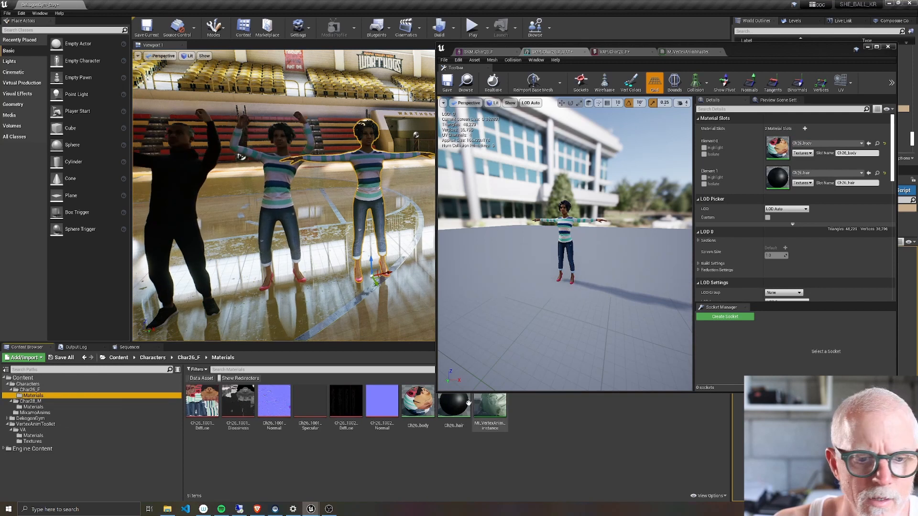
{"action": "double_click", "coordinate": [491, 408]}
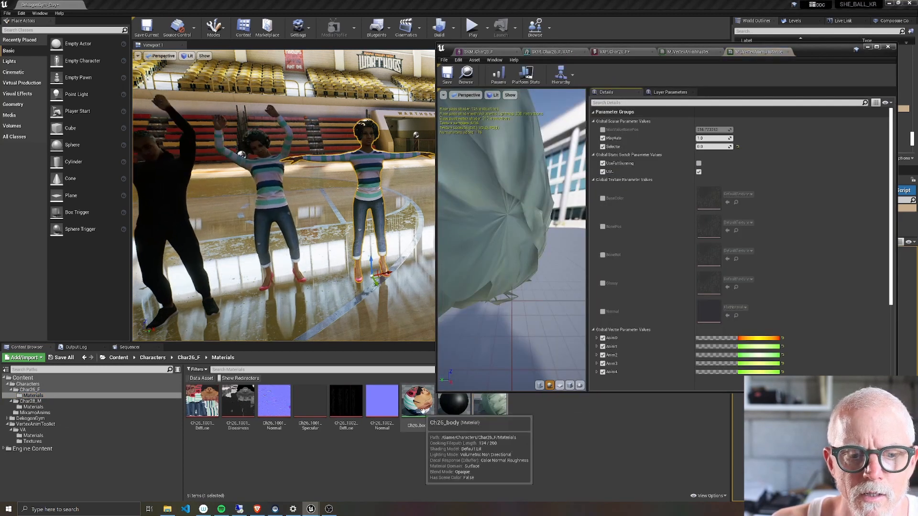
Enable the BaseColor, BonePos, BoneRot, Glossy and Normal texture parameter overrides in the material instance
{"action": "left_click", "coordinate": [602, 198]}
{"action": "left_click", "coordinate": [603, 226]}
{"action": "left_click", "coordinate": [603, 255]}
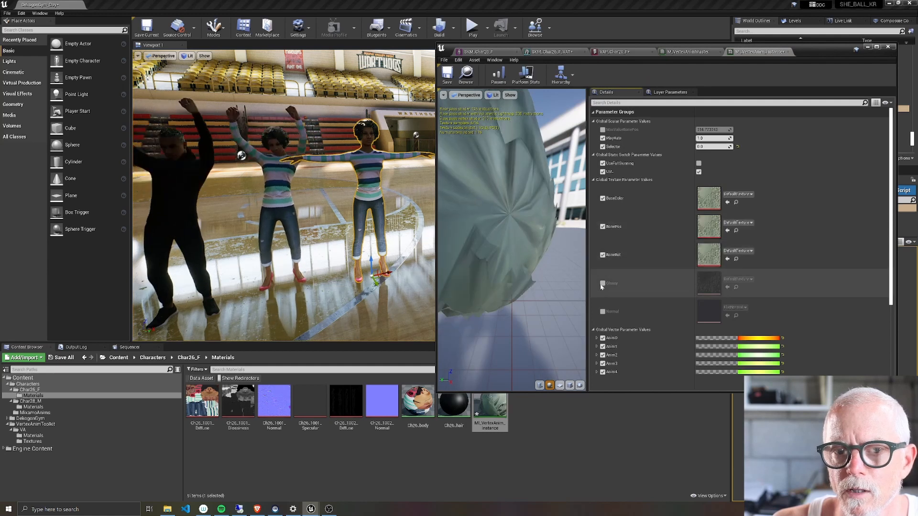
{"action": "left_click", "coordinate": [603, 283]}
{"action": "left_click", "coordinate": [603, 311]}
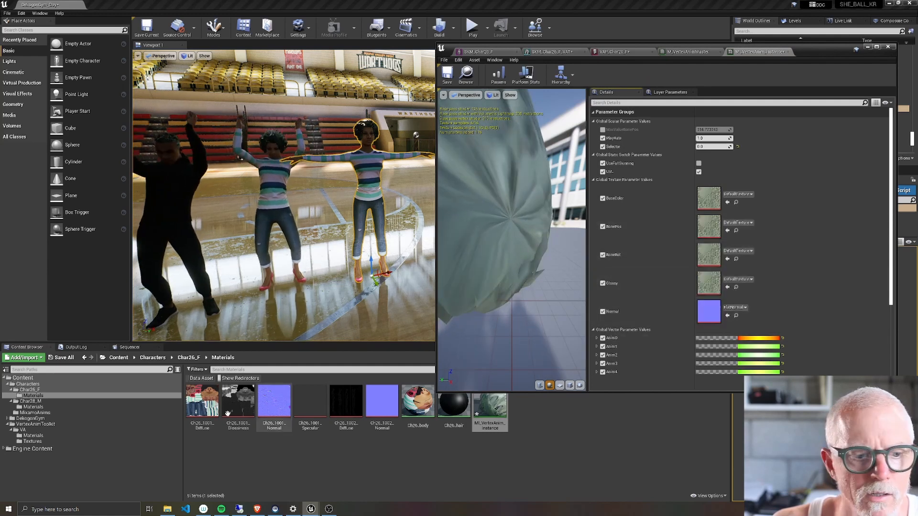
Assign the Ch26_1001 Diffuse, Glossiness and Normal textures to the instance's BaseColor, Glossy and Normal parameters
{"action": "left_click_drag", "start_coordinate": [202, 404], "coordinate": [701, 196]}
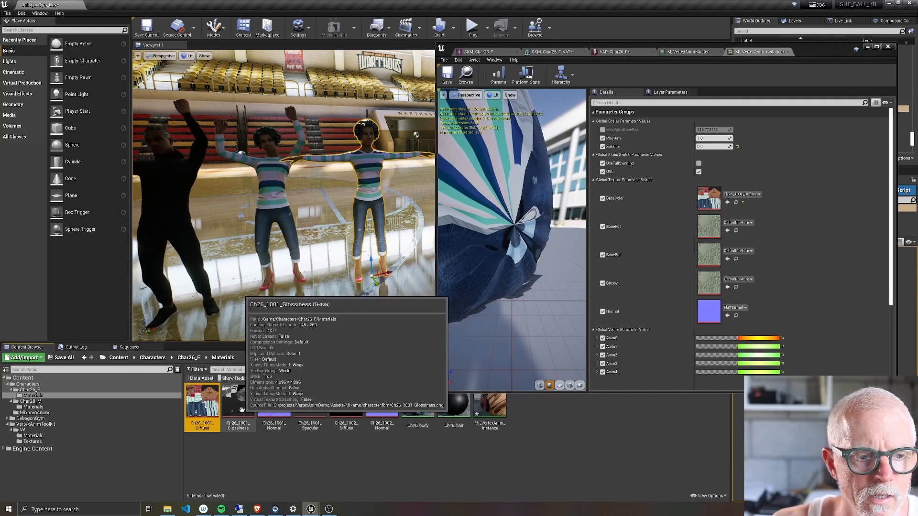
{"action": "left_click_drag", "start_coordinate": [241, 410], "coordinate": [706, 289]}
{"action": "left_click_drag", "start_coordinate": [273, 405], "coordinate": [675, 301]}
{"action": "left_click", "coordinate": [300, 405]}
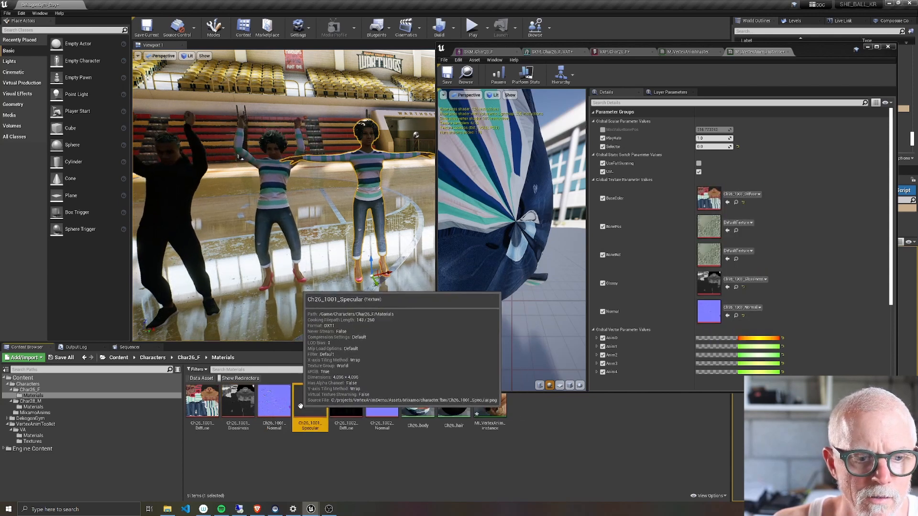
{"action": "left_click", "coordinate": [345, 405]}
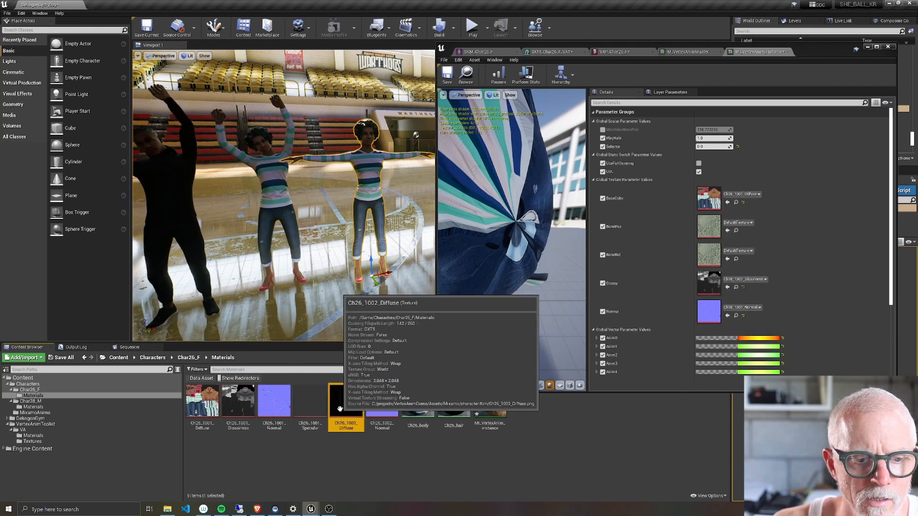
{"action": "left_click", "coordinate": [379, 407]}
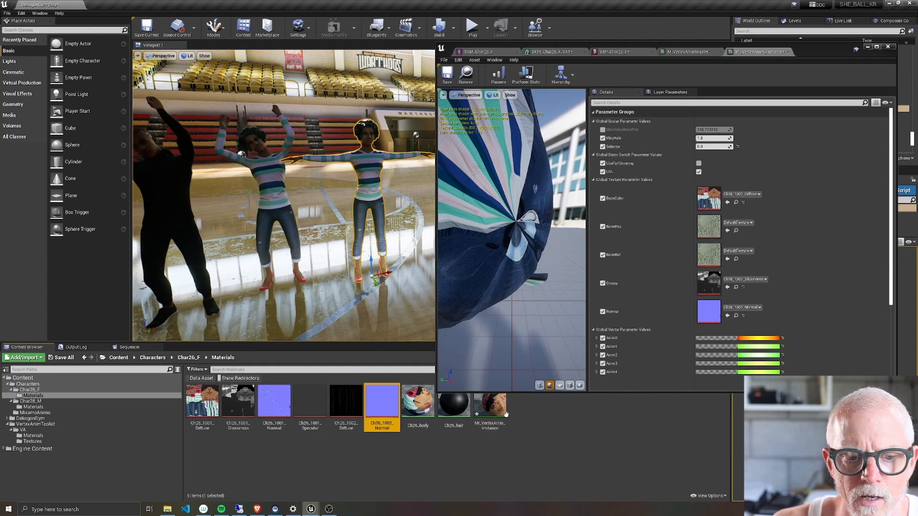
{"action": "left_click", "coordinate": [487, 406]}
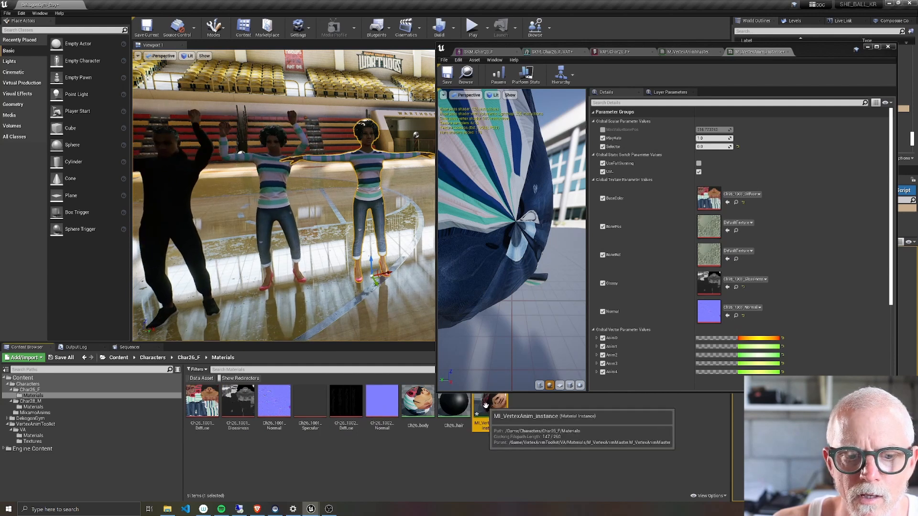
Assign VAP_Char26_F_BonePos and VAP_Char26_F_BoneRot from the Char26_F folder to the BonePos and BoneRot parameters
{"action": "left_click", "coordinate": [31, 391]}
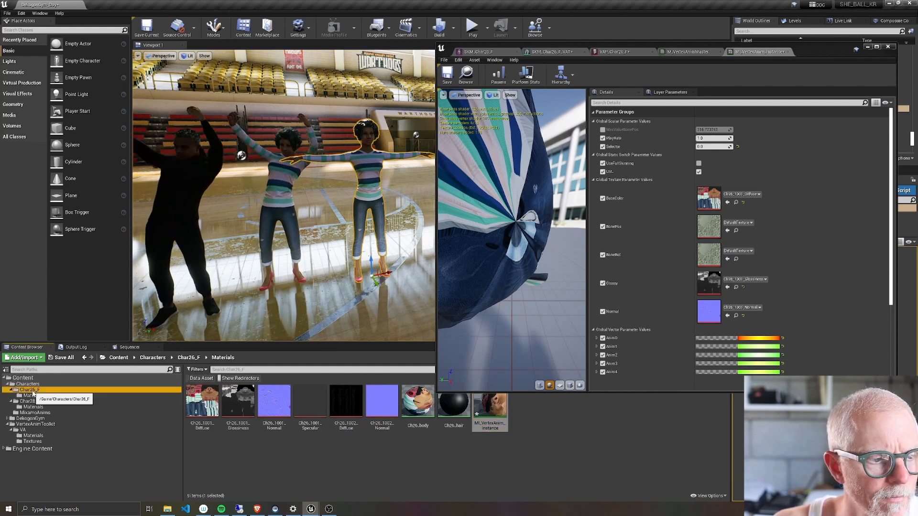
{"action": "left_click", "coordinate": [381, 407]}
{"action": "left_click_drag", "start_coordinate": [381, 408], "coordinate": [705, 225]}
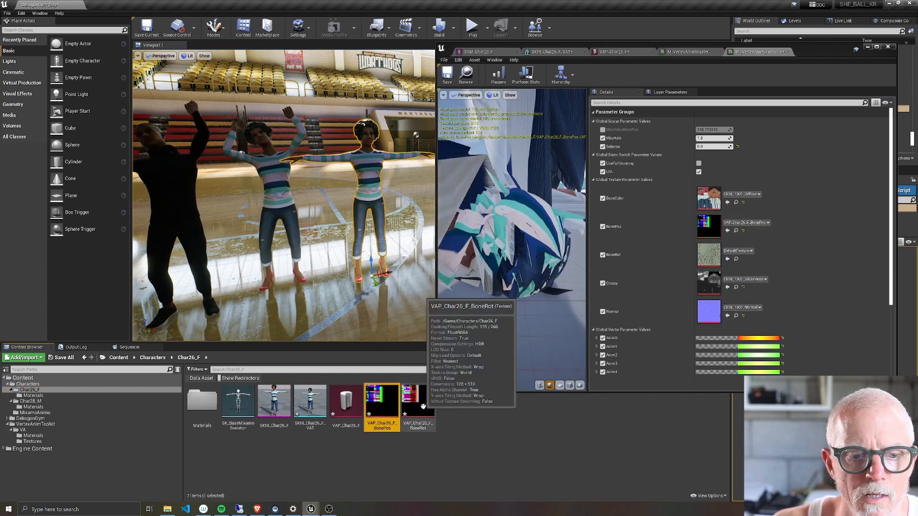
{"action": "left_click_drag", "start_coordinate": [417, 406], "coordinate": [709, 251]}
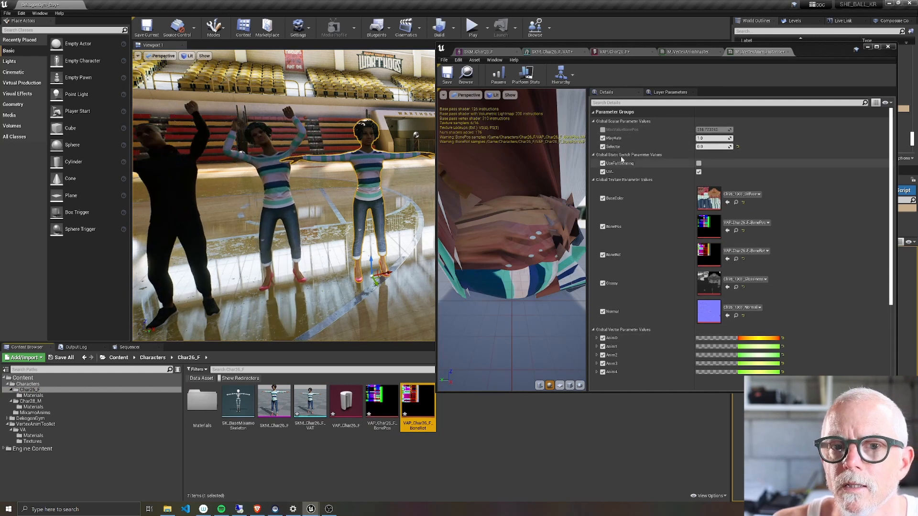
Enable the MaxValueBonePos override and set it to the Max Value Position Bone value copied from the VAP_Char26_F profile
{"action": "left_click", "coordinate": [602, 130]}
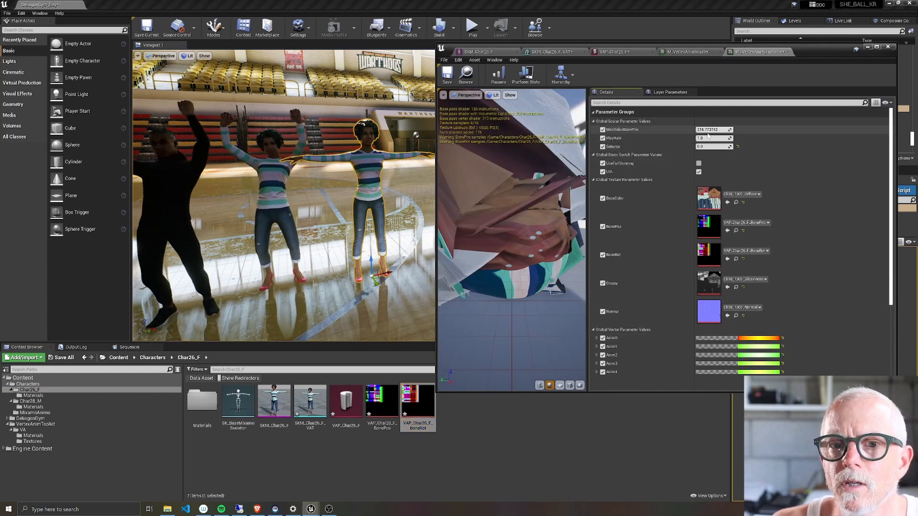
{"action": "left_click", "coordinate": [625, 54]}
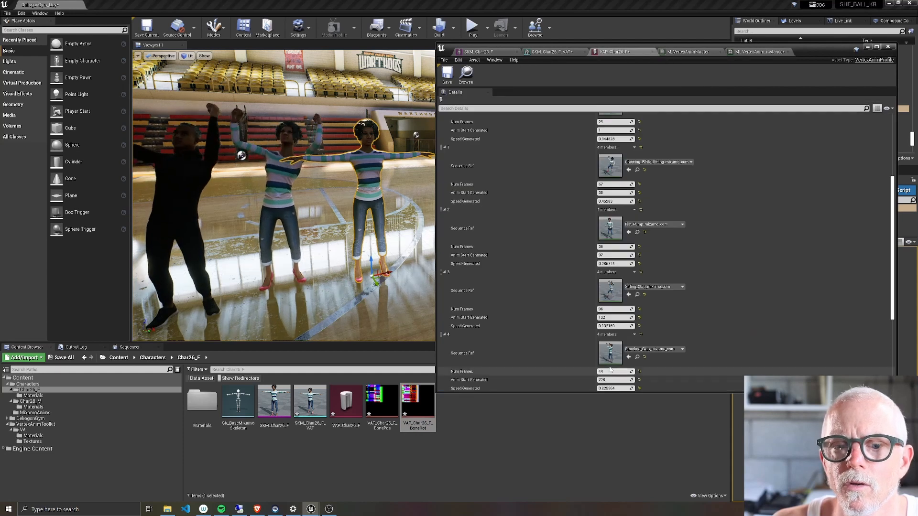
{"action": "scroll", "coordinate": [627, 334], "scroll_direction": "down", "scroll_amount": 5}
{"action": "left_click", "coordinate": [614, 383]}
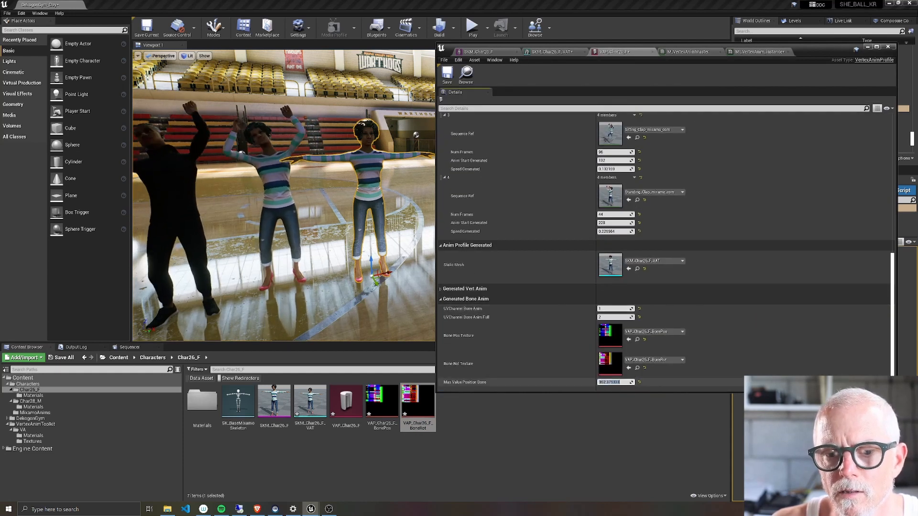
{"action": "left_click", "coordinate": [754, 53]}
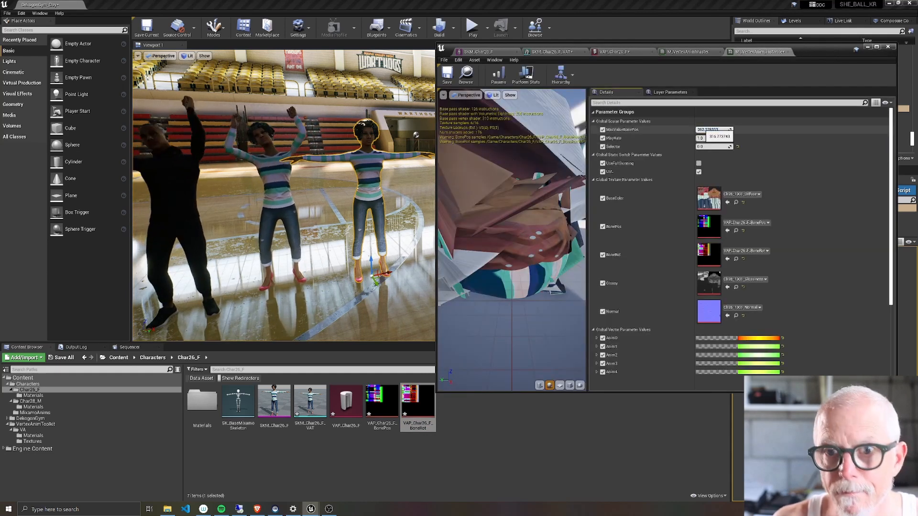
{"action": "key", "text": "Return"}
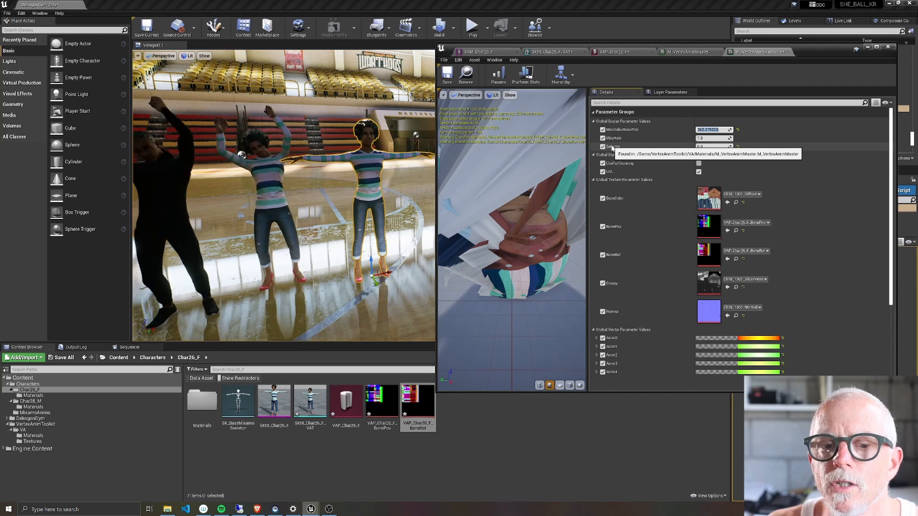
Enable UseFullSkinning and turn off the other static switch in the material instance, then assign the instance to the static mesh's Ch26_body slot
{"action": "left_click", "coordinate": [698, 163]}
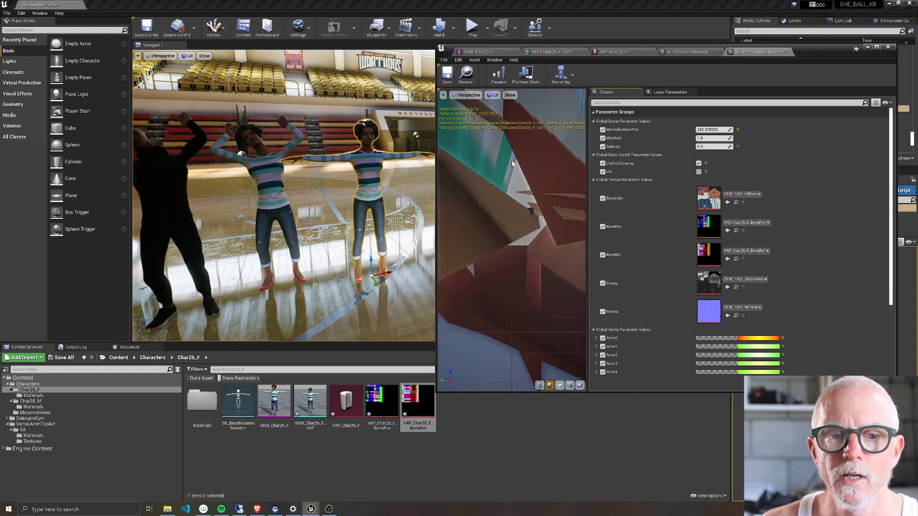
{"action": "left_click", "coordinate": [549, 52]}
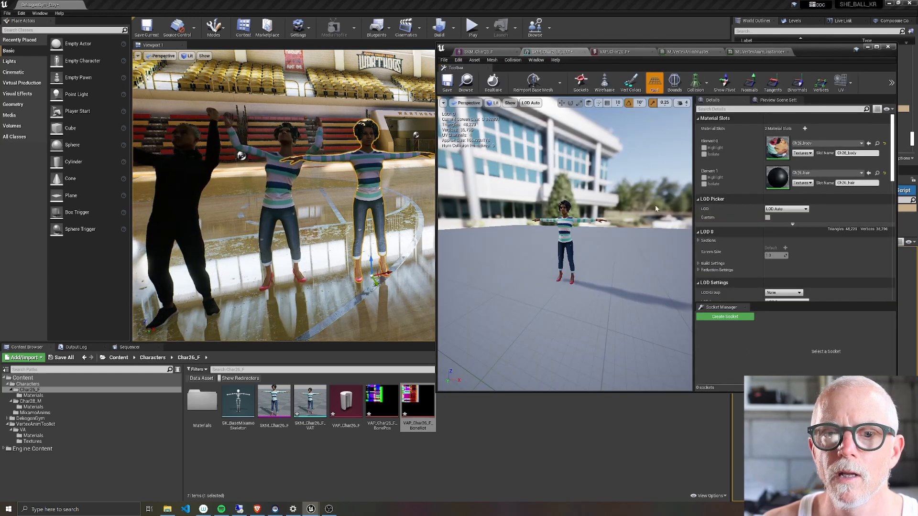
{"action": "double_click", "coordinate": [201, 398]}
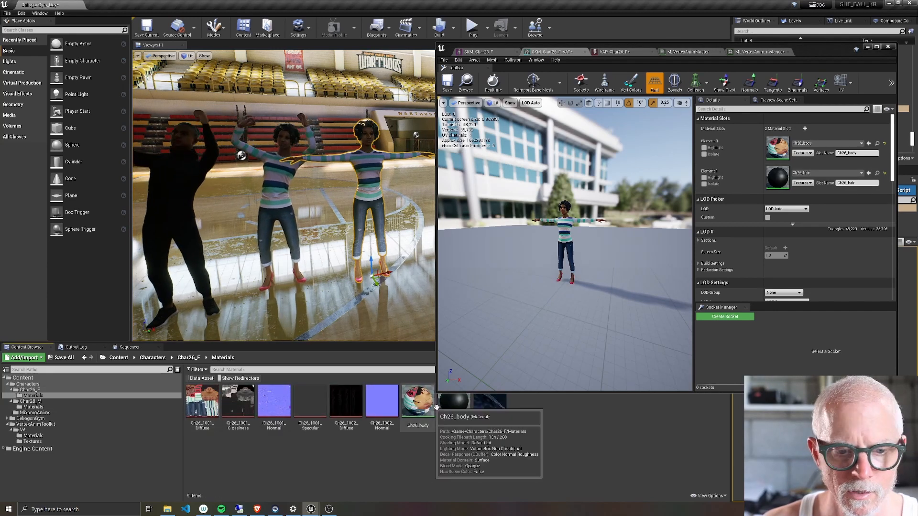
{"action": "left_click_drag", "start_coordinate": [485, 408], "coordinate": [777, 146]}
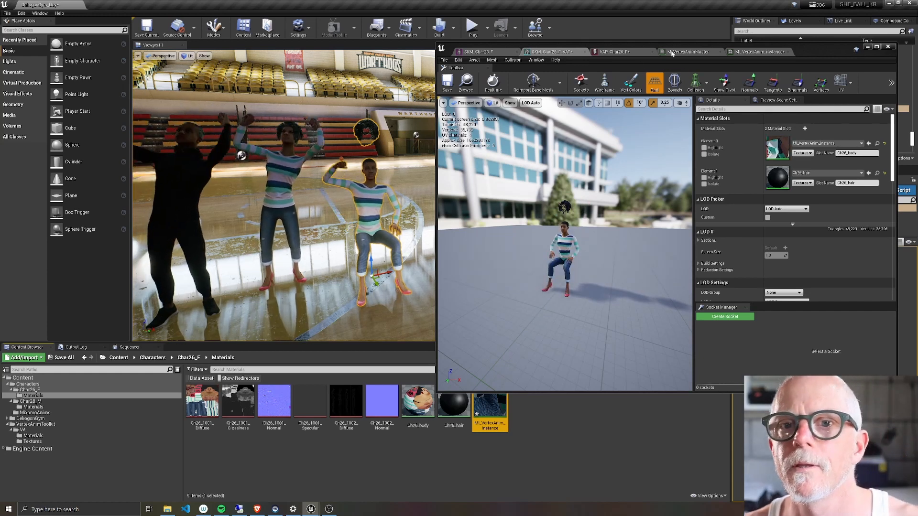
Expand the Anim0 to Anim4 vector parameters in the vertex animation material instance to expose their R, G, B and A values
{"action": "left_click", "coordinate": [687, 52]}
{"action": "left_click", "coordinate": [743, 52]}
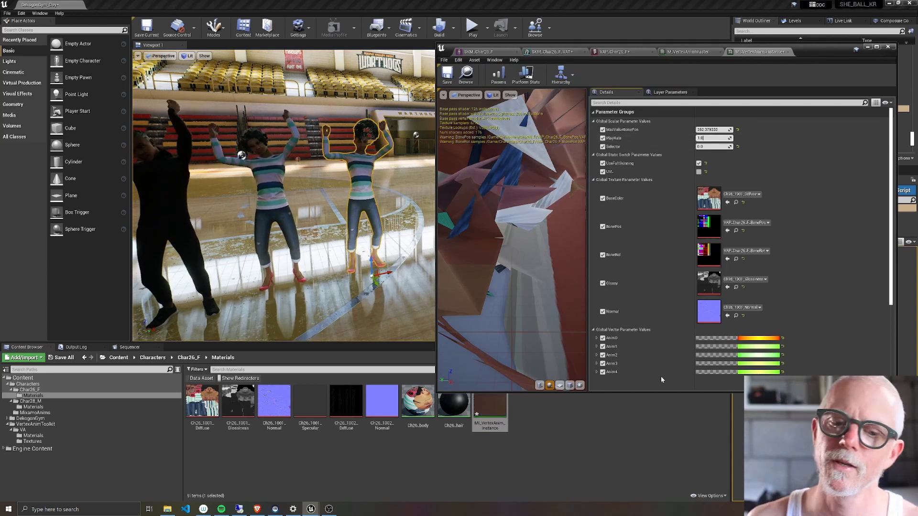
{"action": "left_click", "coordinate": [596, 338]}
{"action": "scroll", "coordinate": [601, 319], "scroll_direction": "down", "scroll_amount": 3}
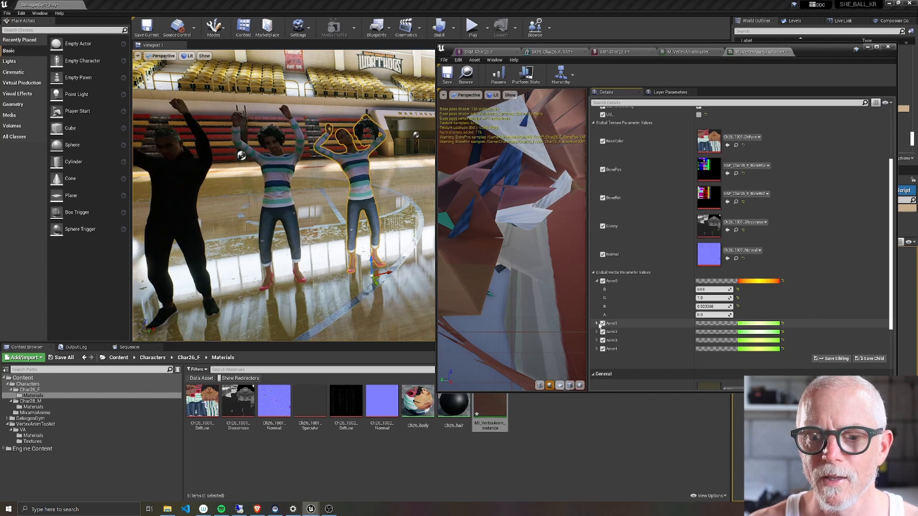
{"action": "left_click", "coordinate": [596, 324]}
{"action": "left_click", "coordinate": [597, 366]}
{"action": "scroll", "coordinate": [596, 369], "scroll_direction": "down", "scroll_amount": 2}
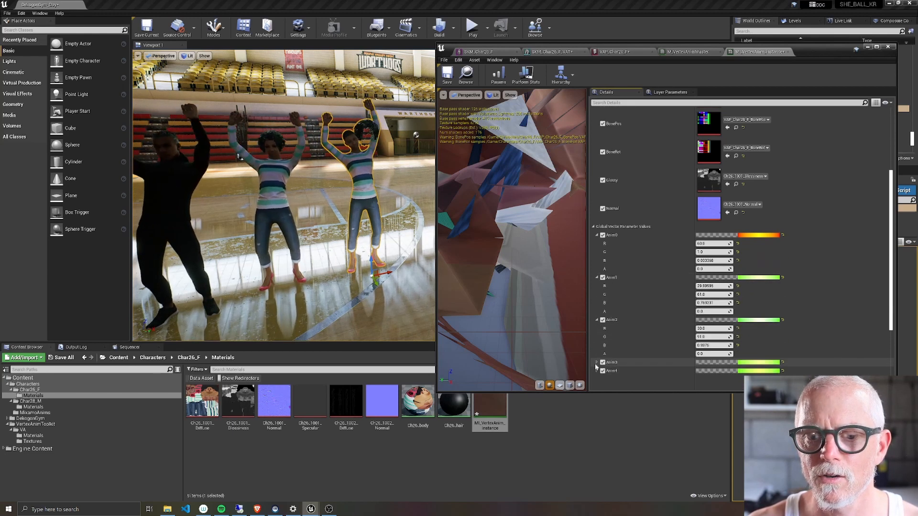
{"action": "left_click", "coordinate": [597, 367]}
{"action": "scroll", "coordinate": [597, 370], "scroll_direction": "down", "scroll_amount": 3}
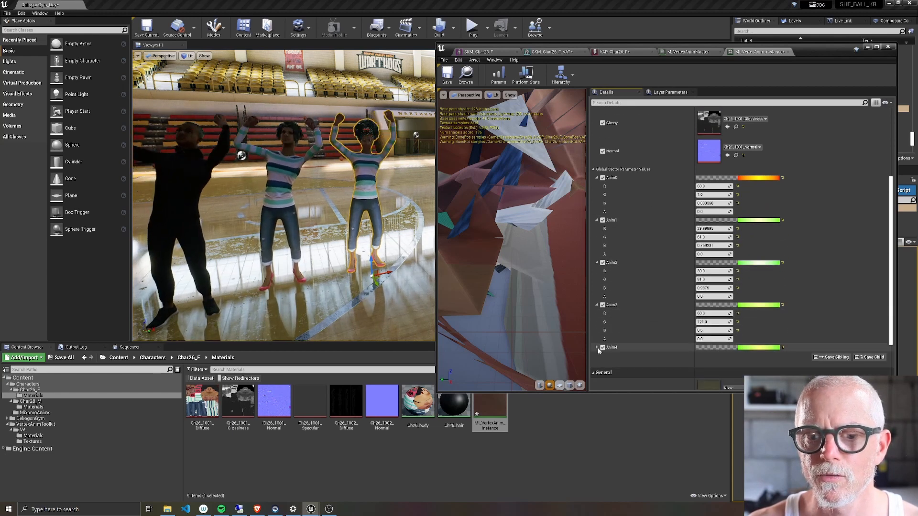
{"action": "scroll", "coordinate": [599, 369], "scroll_direction": "up", "scroll_amount": 3}
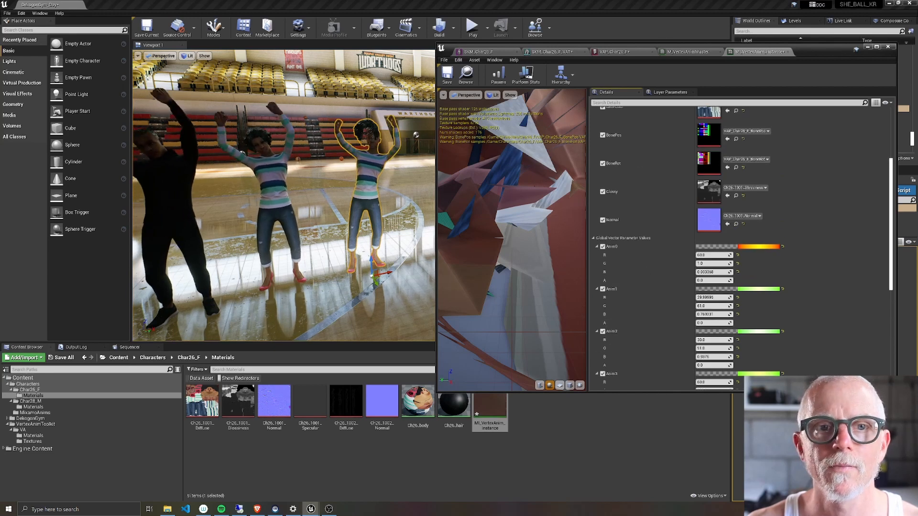
Place the VAP_Char26_F profile in its own window beside the material instance and make it taller to show the Anims Bone entries
{"action": "left_click", "coordinate": [616, 52]}
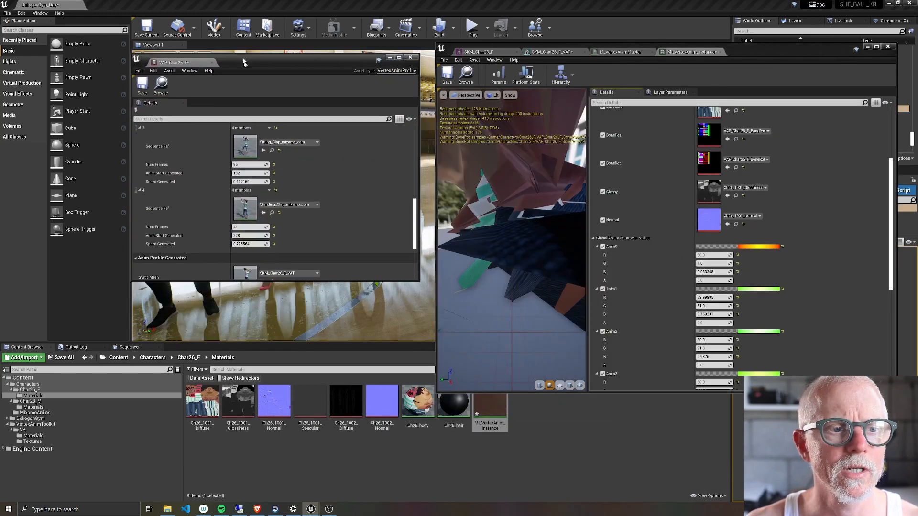
{"action": "left_click_drag", "start_coordinate": [243, 62], "coordinate": [240, 47]}
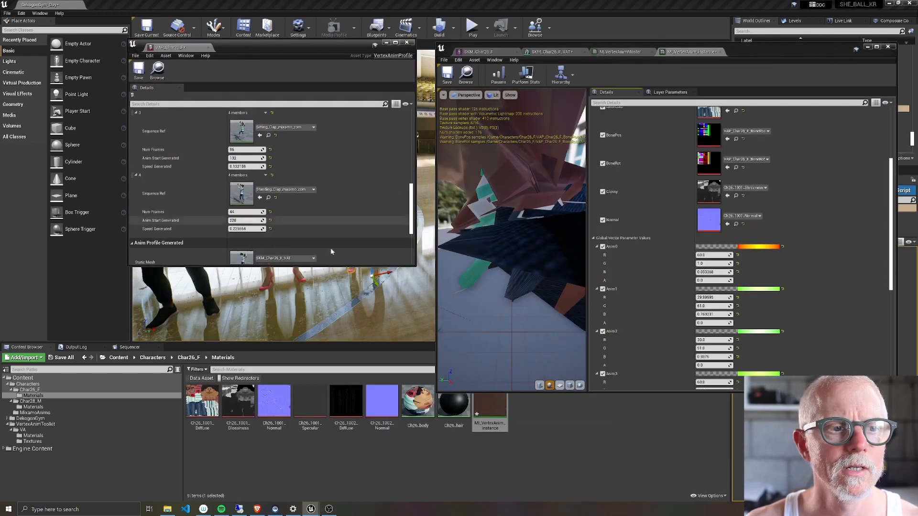
{"action": "left_click_drag", "start_coordinate": [345, 266], "coordinate": [334, 471]}
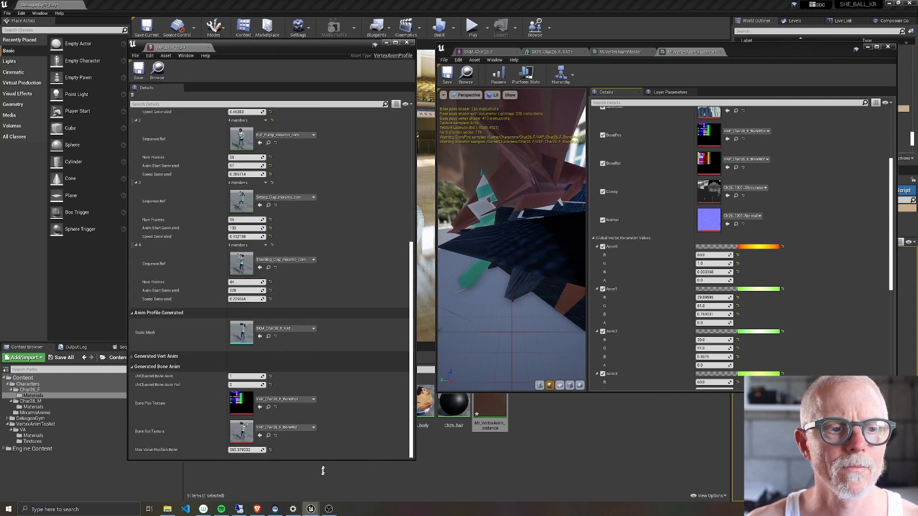
{"action": "scroll", "coordinate": [253, 147], "scroll_direction": "up", "scroll_amount": 5}
{"action": "scroll", "coordinate": [277, 156], "scroll_direction": "up", "scroll_amount": 3}
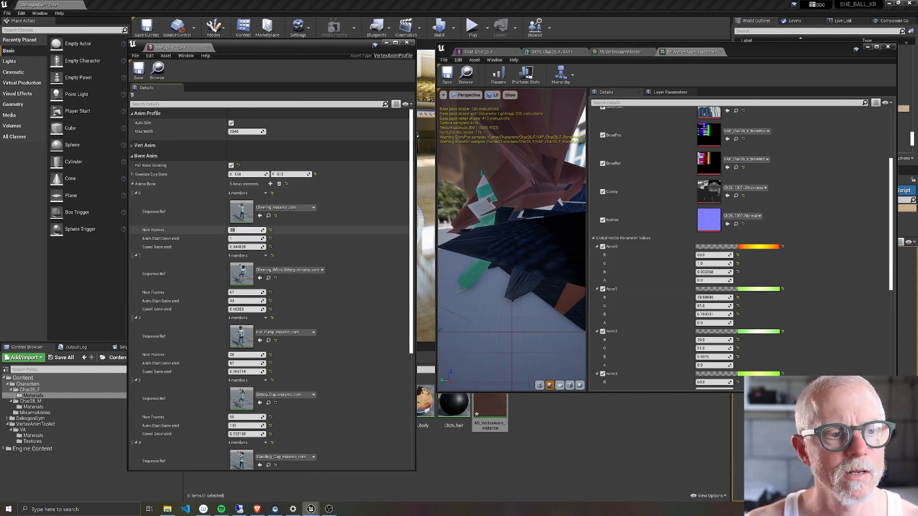
Set Anim0 to the first animation's profile values, with R at 29 and B at the copied Speed Generated value 0.344828
{"action": "left_click", "coordinate": [232, 230]}
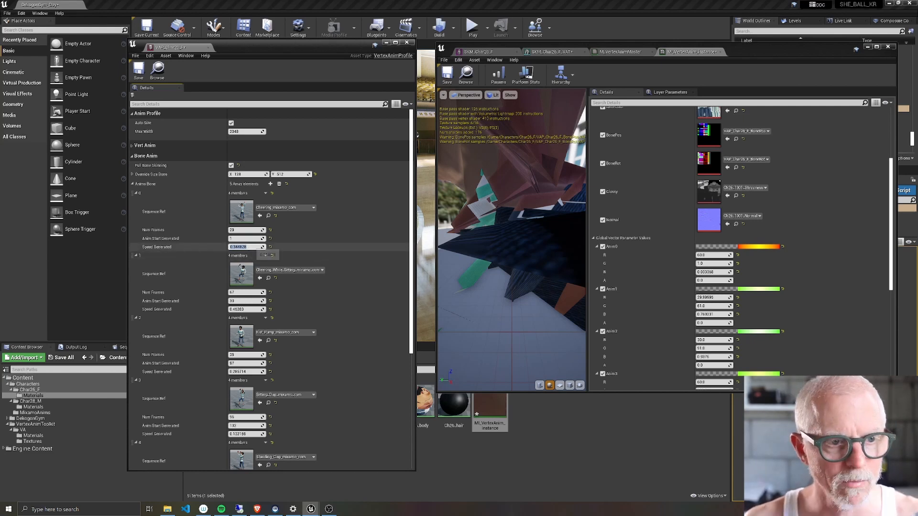
{"action": "left_click", "coordinate": [712, 254]}
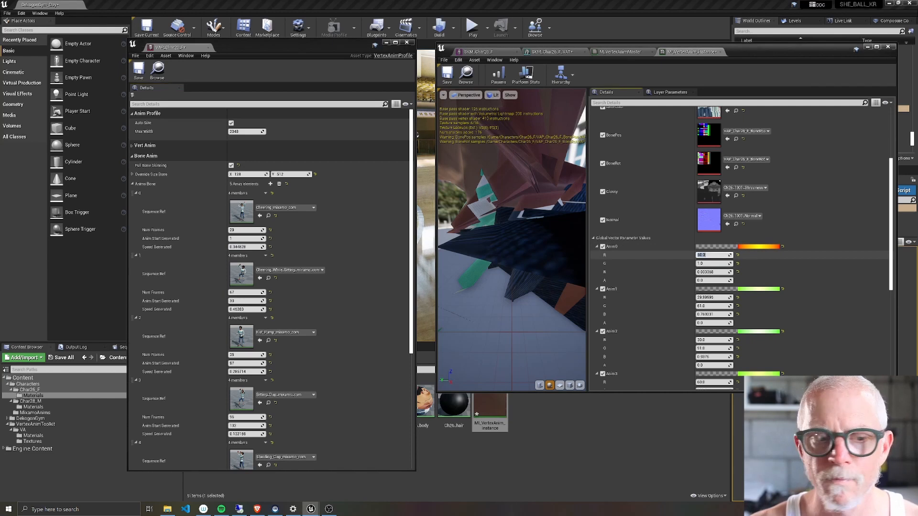
{"action": "type", "text": "29"}
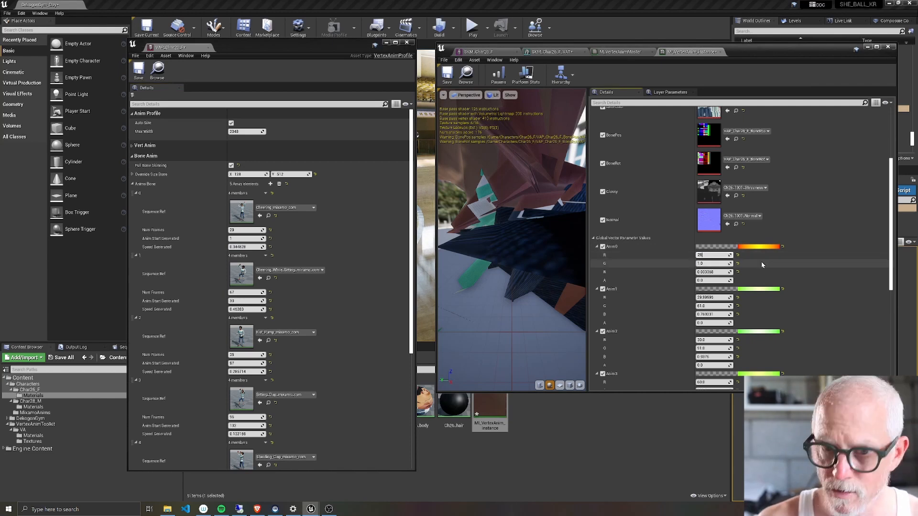
{"action": "key", "text": "Tab"}
{"action": "key", "text": "Tab"}
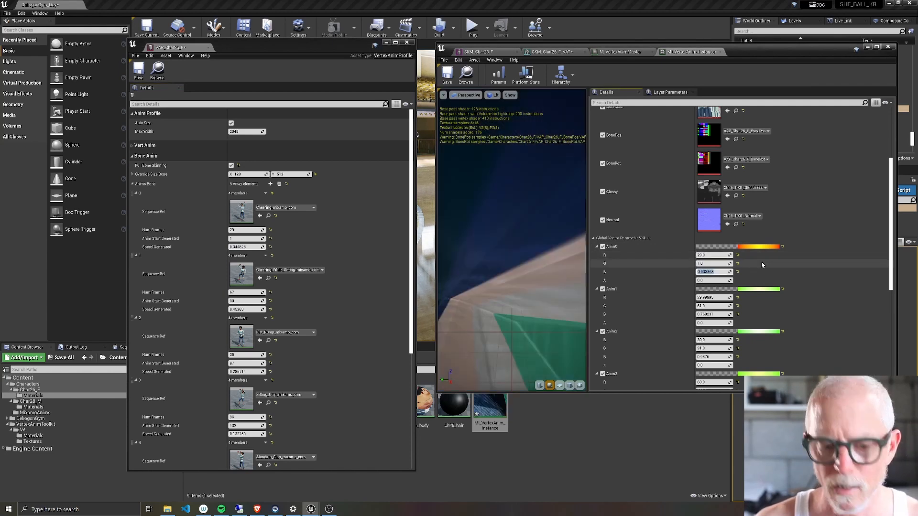
{"action": "type", "text": "0.344828"}
{"action": "key", "text": "Return"}
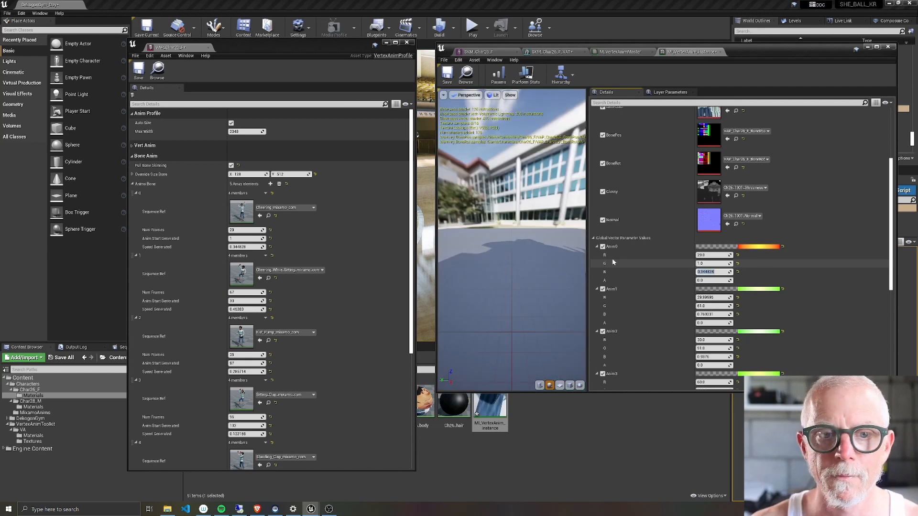
Set Anim1's R to 67, G to 30 and B to the Speed Generated value copied from the profile's Cheering While Sitting entry
{"action": "left_click", "coordinate": [239, 309]}
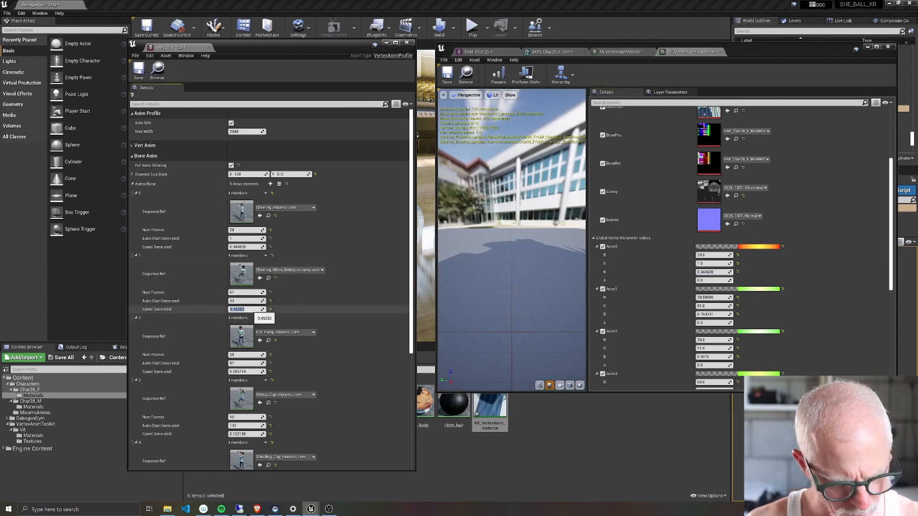
{"action": "left_click", "coordinate": [714, 297]}
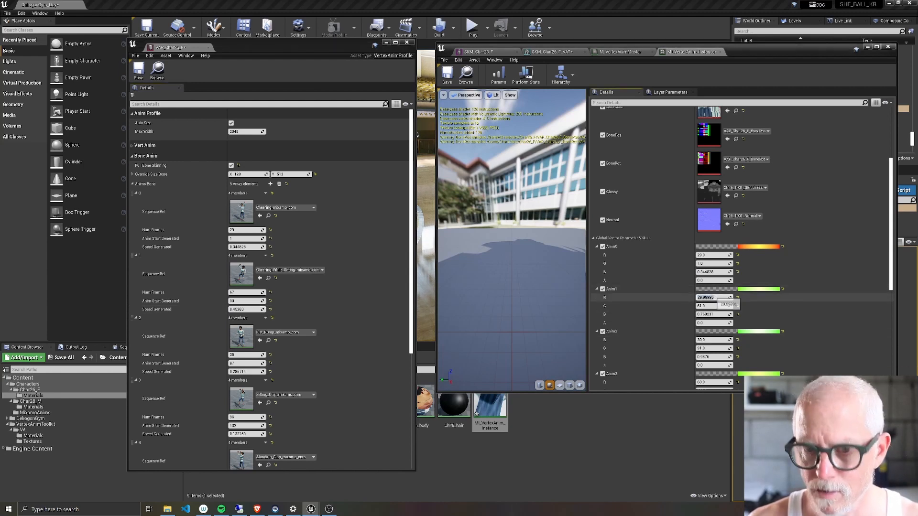
{"action": "type", "text": "67"}
{"action": "key", "text": "Tab"}
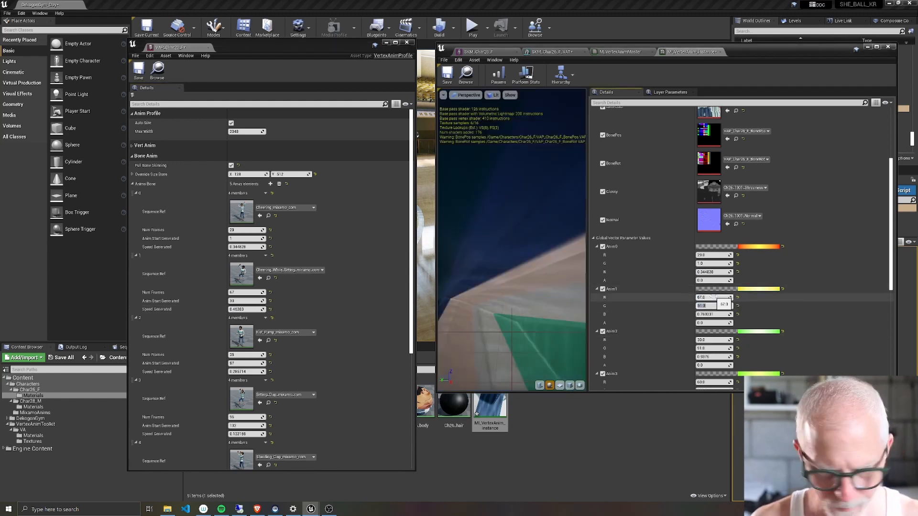
{"action": "type", "text": "30"}
{"action": "key", "text": "Tab"}
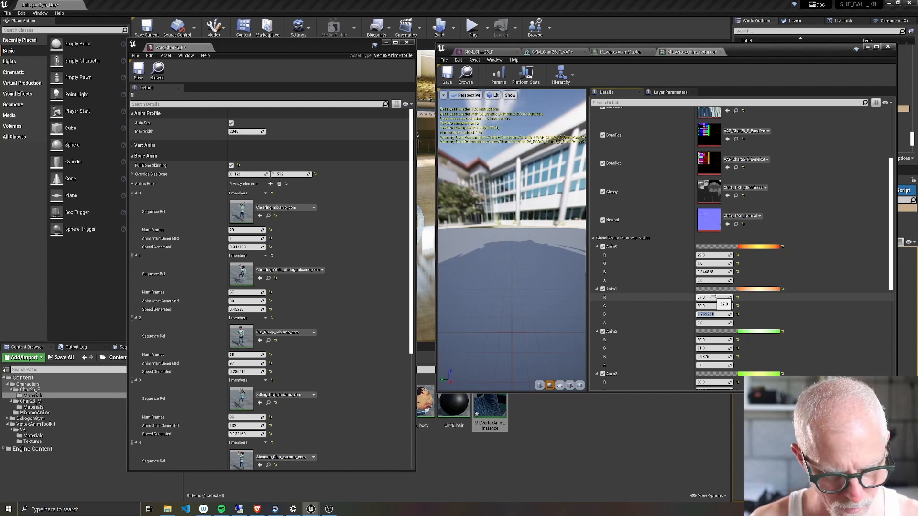
{"action": "scroll", "coordinate": [713, 296], "scroll_direction": "down", "scroll_amount": 3}
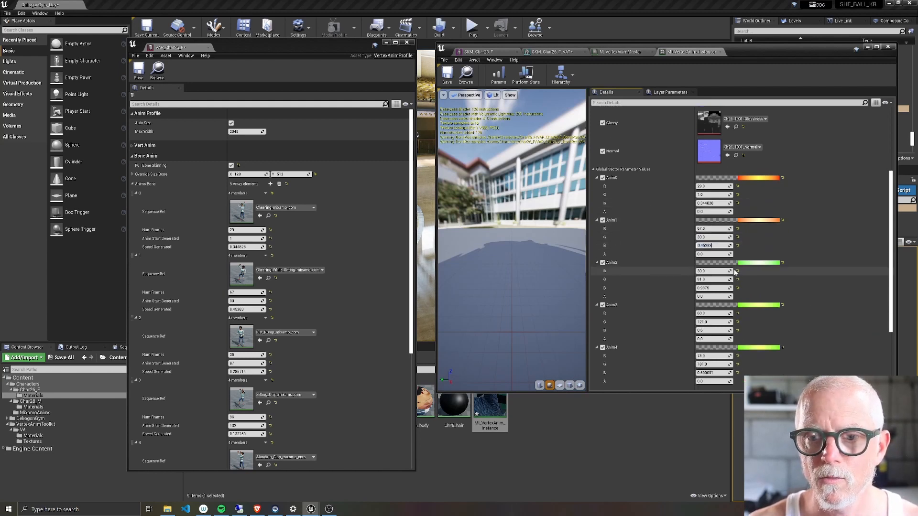
Set Anim2's R to 35, G to 97 and B to 0.285714, copied from the profile's Fist Pump entry
{"action": "scroll", "coordinate": [199, 360], "scroll_direction": "down", "scroll_amount": 3}
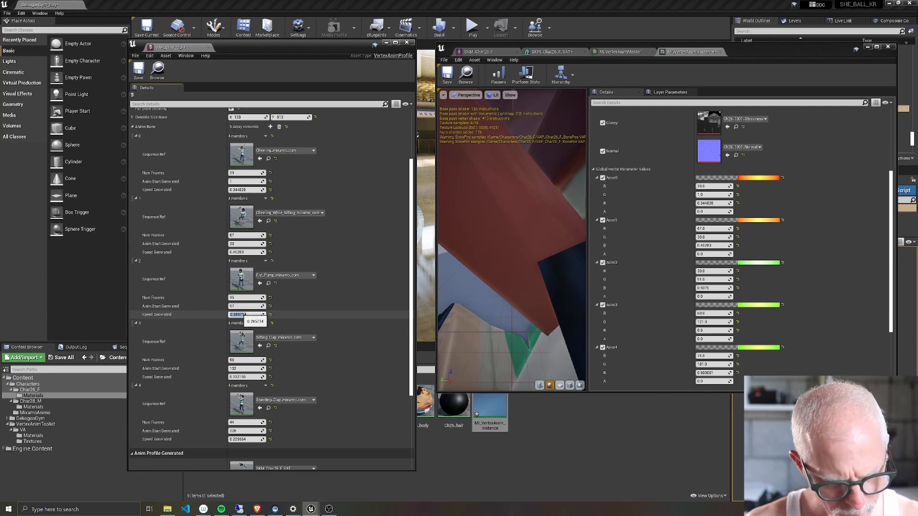
{"action": "left_click", "coordinate": [713, 270]}
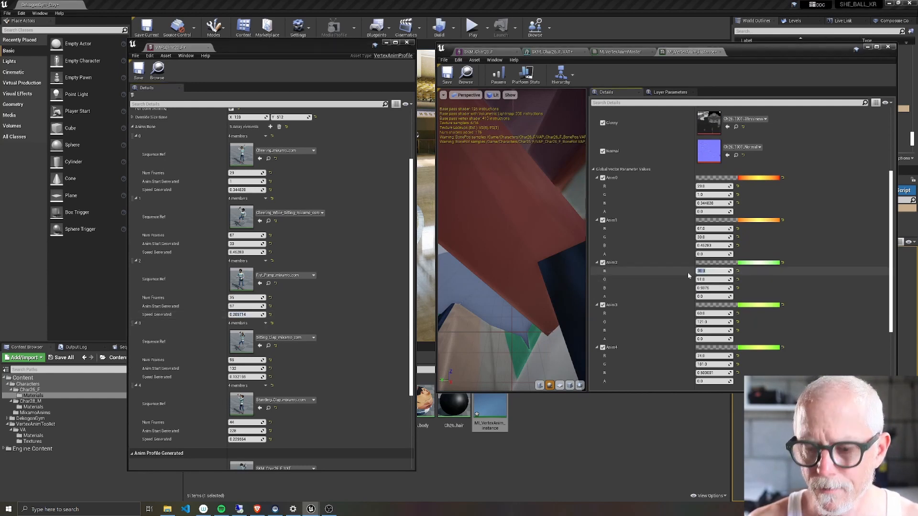
{"action": "key", "text": "Tab"}
{"action": "type", "text": "9"}
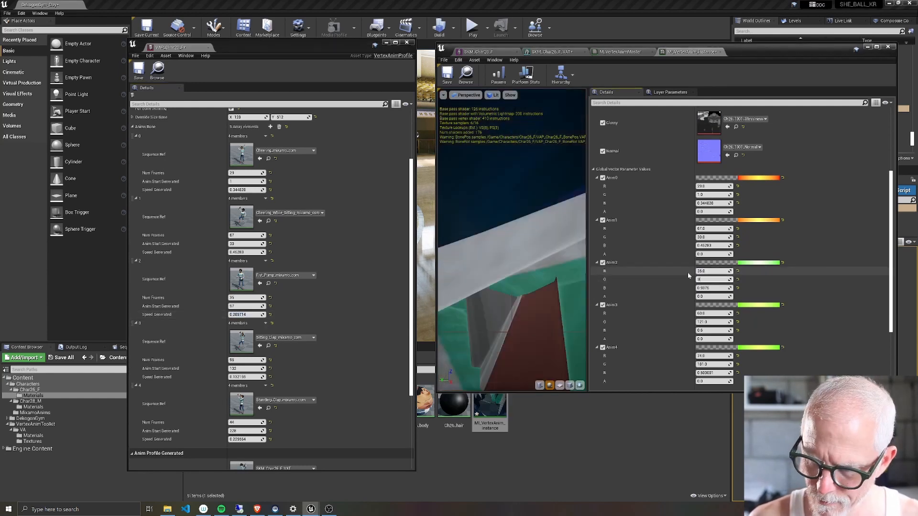
{"action": "type", "text": "7"}
{"action": "key", "text": "Tab"}
{"action": "type", "text": "0.285714"}
{"action": "key", "text": "Return"}
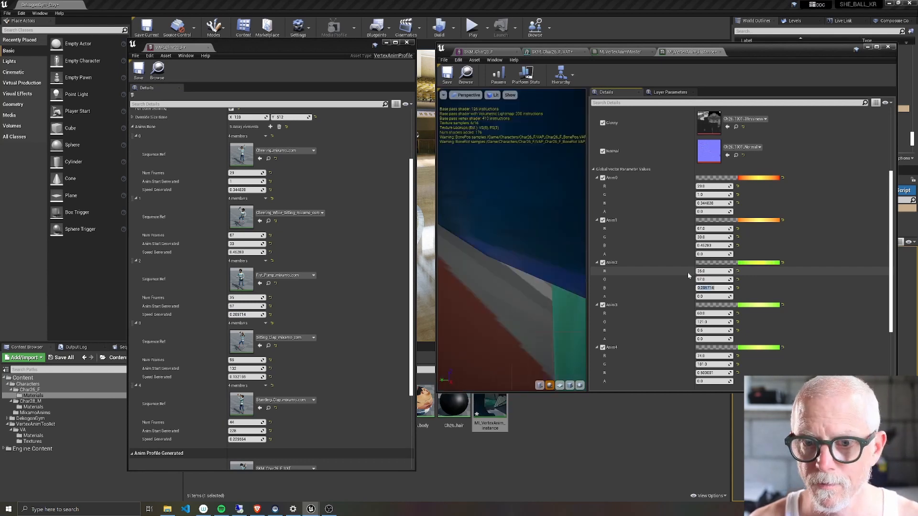
Set Anim3's R to 96, G to 132 and B to 0.132159, copied from the profile's Sitting Clap entry
{"action": "scroll", "coordinate": [688, 276], "scroll_direction": "down", "scroll_amount": 1}
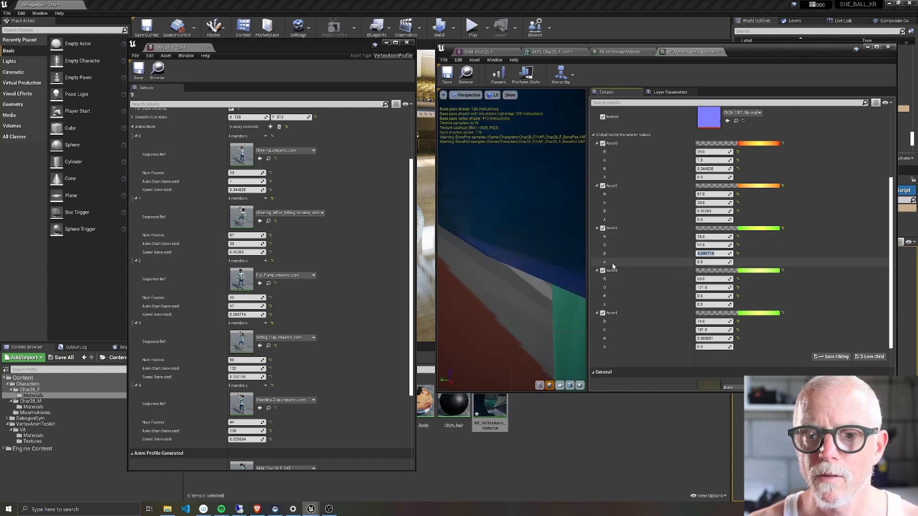
{"action": "scroll", "coordinate": [251, 313], "scroll_direction": "down", "scroll_amount": 3}
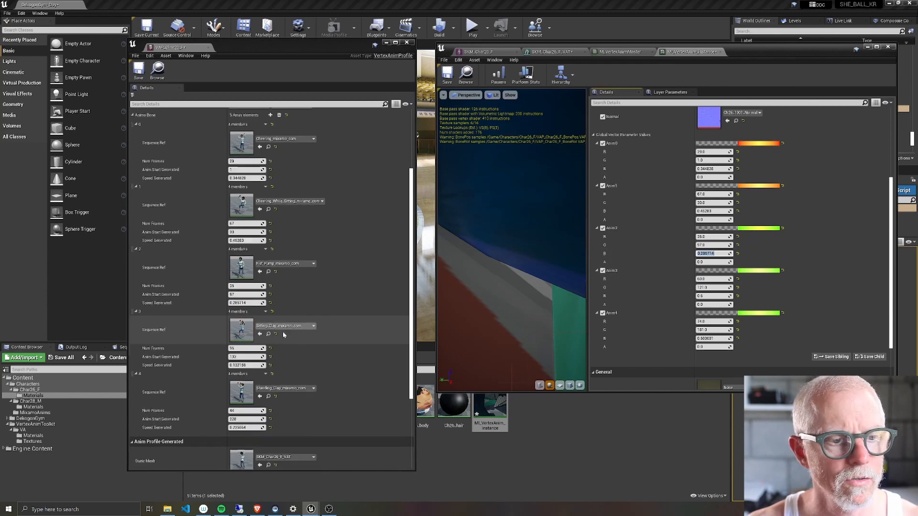
{"action": "left_click", "coordinate": [245, 331]}
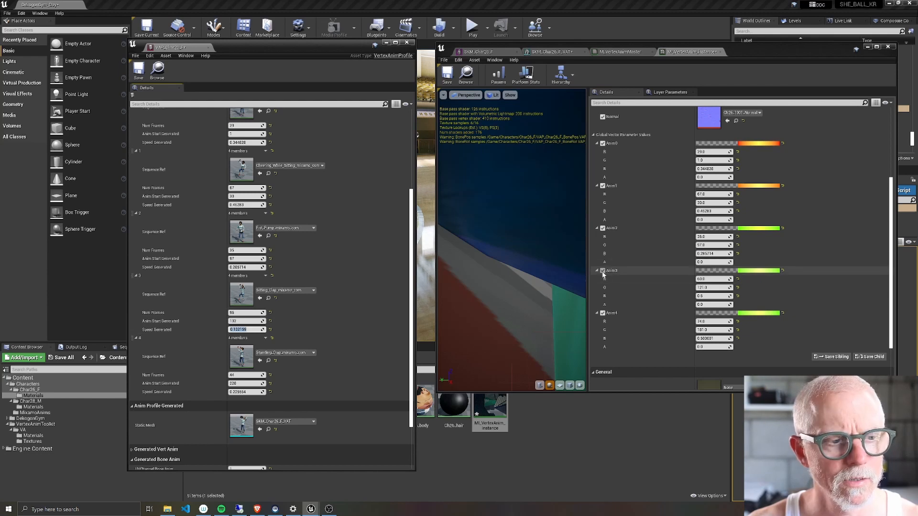
{"action": "left_click", "coordinate": [710, 280]}
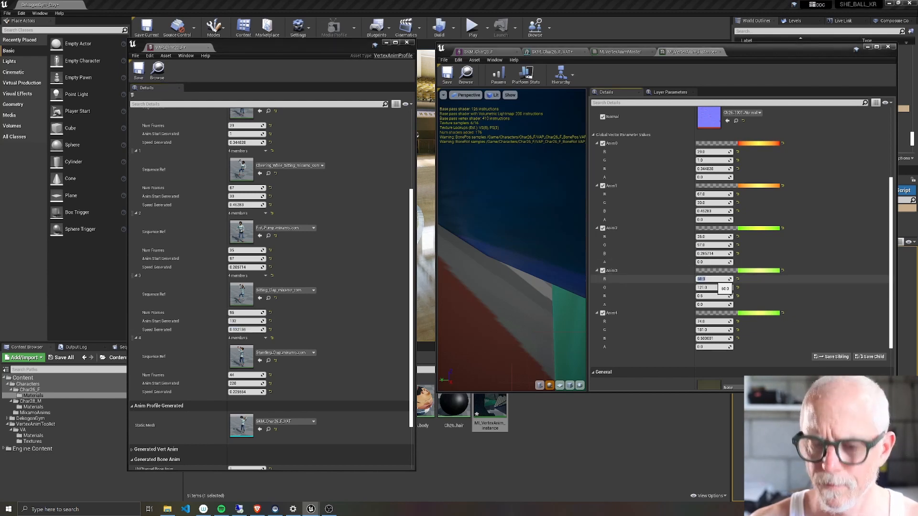
{"action": "key", "text": "Tab"}
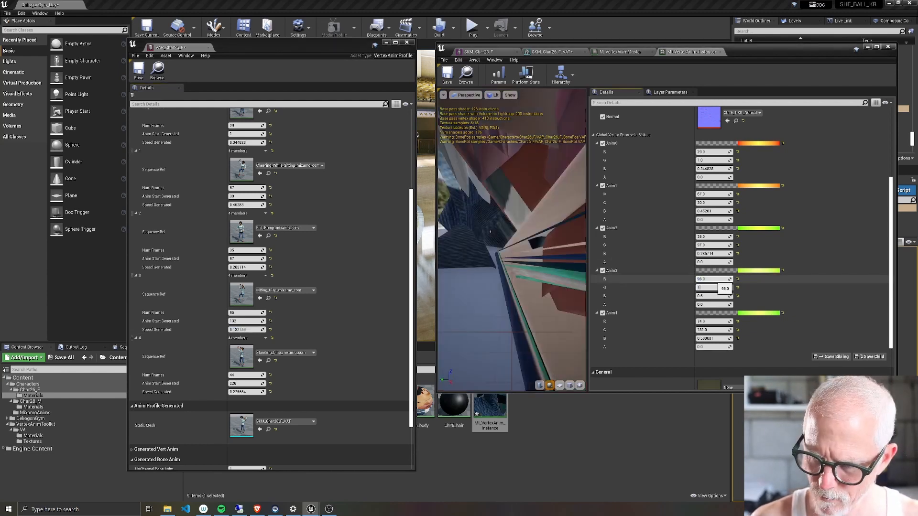
{"action": "key", "text": "Tab"}
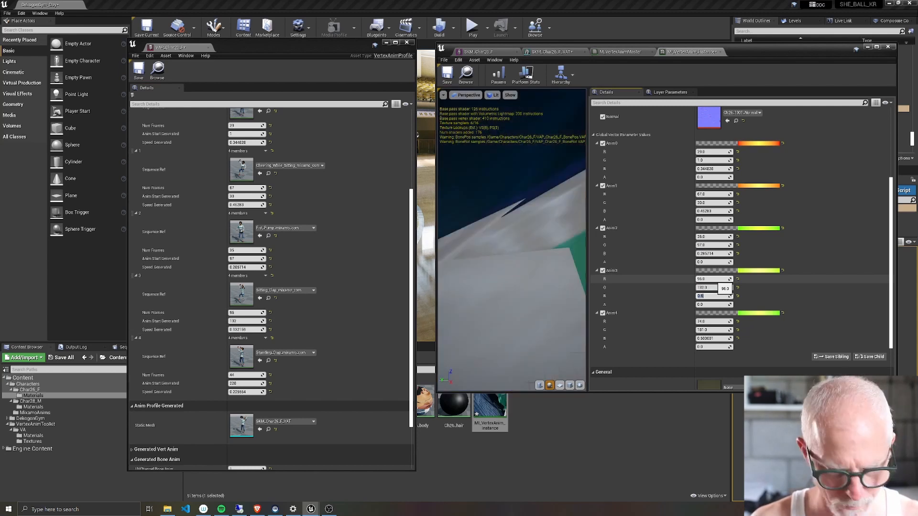
{"action": "type", "text": "0.132159"}
{"action": "key", "text": "Return"}
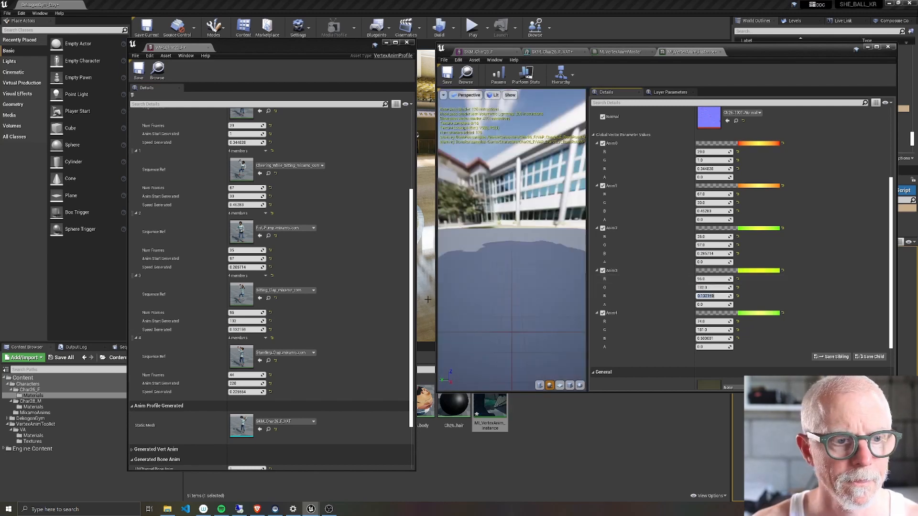
Set Anim4's R to 44, G to 228 and B to 0.225564, copied from the profile's last animation entry
{"action": "scroll", "coordinate": [268, 310], "scroll_direction": "down", "scroll_amount": 3}
{"action": "left_click", "coordinate": [244, 334]}
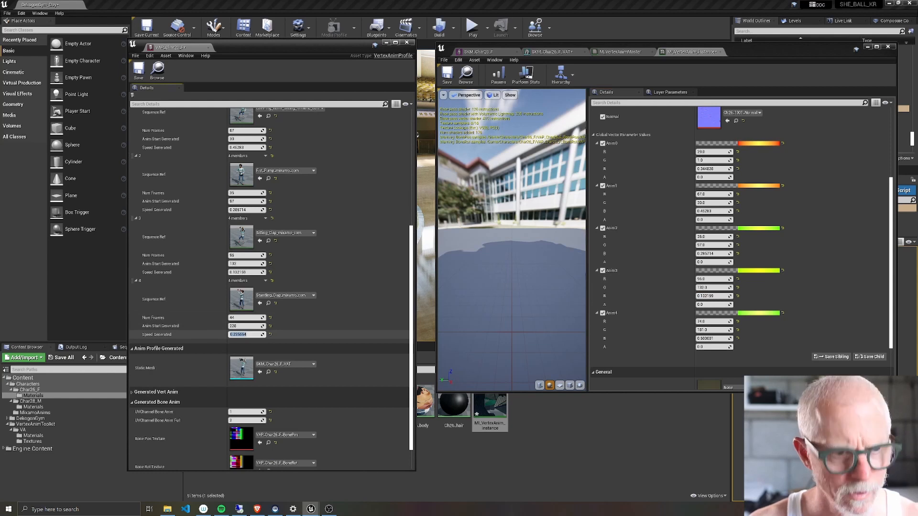
{"action": "left_click", "coordinate": [706, 321]}
{"action": "type", "text": "44"}
{"action": "key", "text": "Tab"}
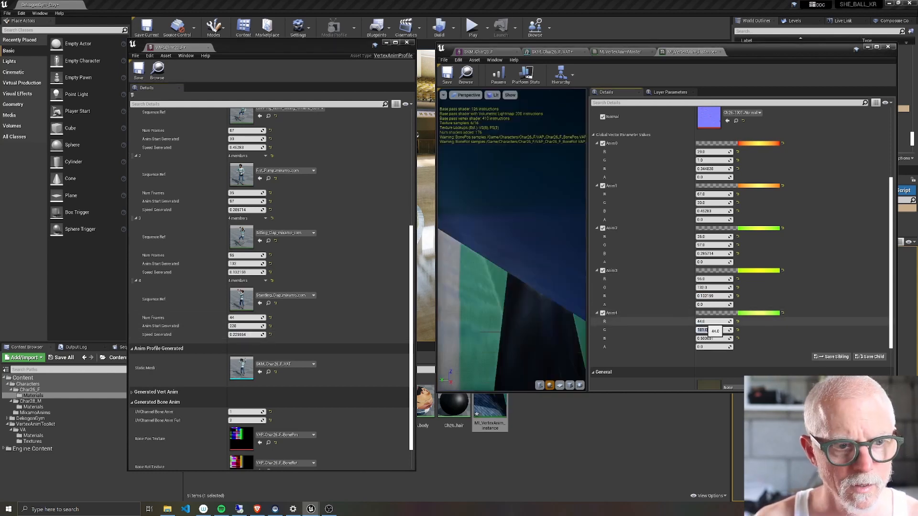
{"action": "type", "text": "228"}
{"action": "key", "text": "Tab"}
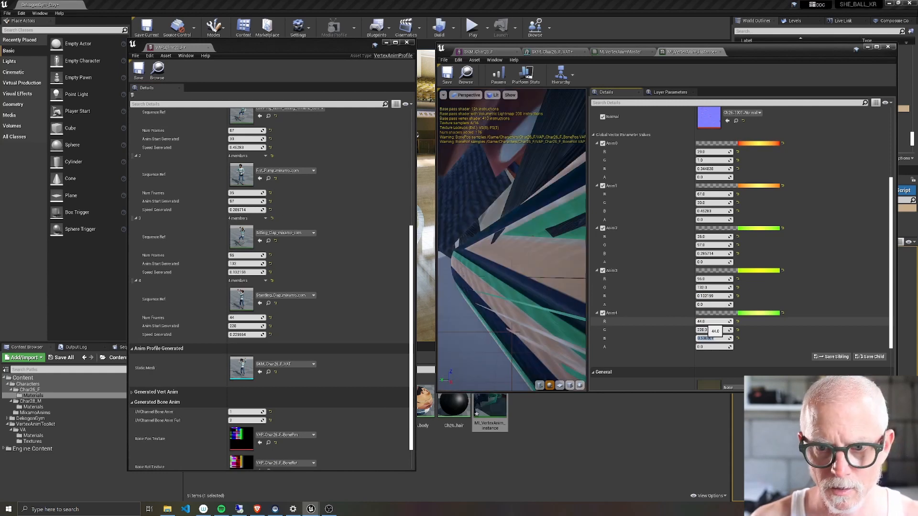
{"action": "type", "text": "0.225554"}
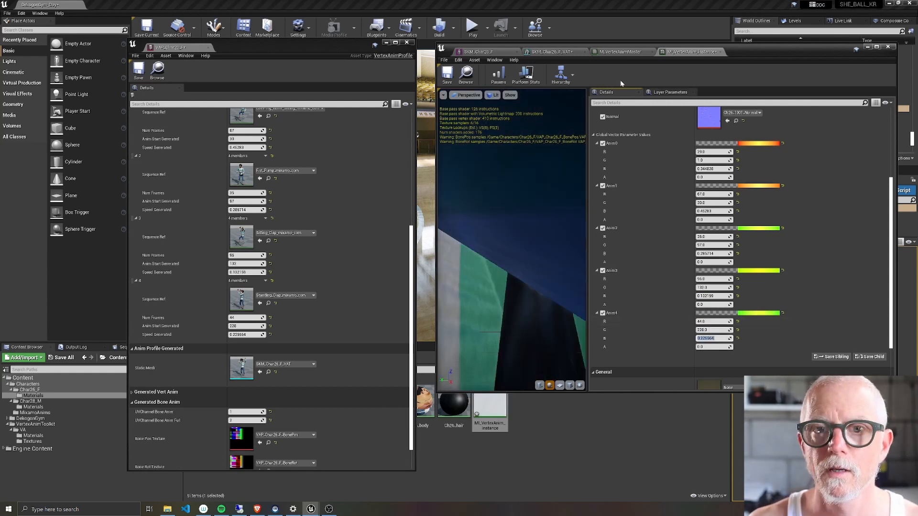
Close the animation profile editor and place the material instance editor so the characters in the level stay visible
{"action": "left_click_drag", "start_coordinate": [623, 54], "coordinate": [793, 61]}
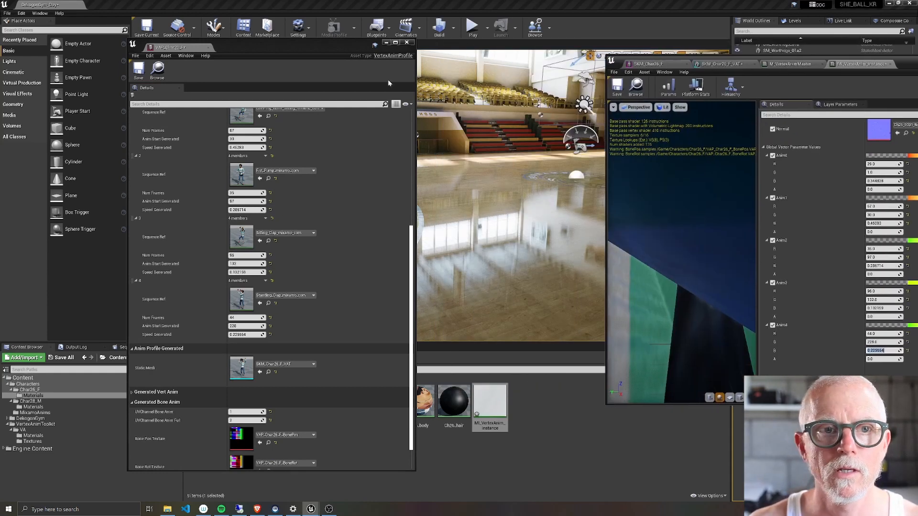
{"action": "left_click", "coordinate": [405, 43]}
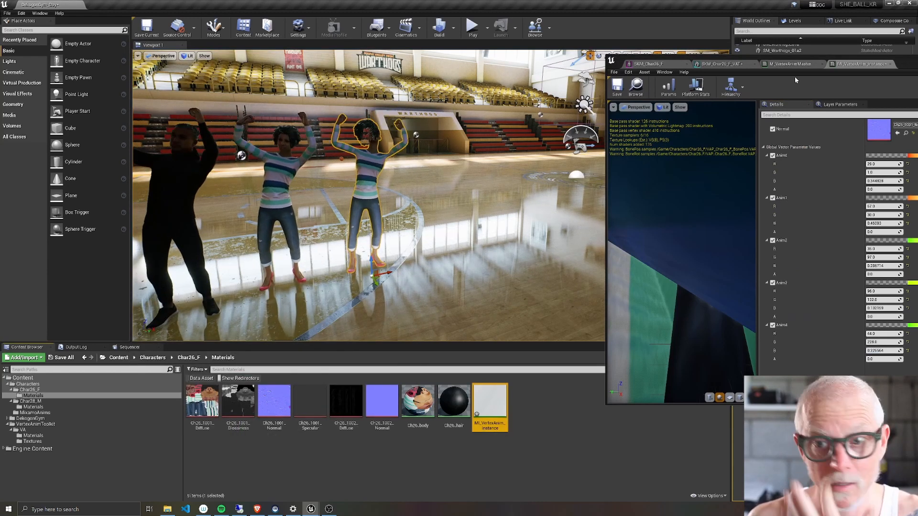
{"action": "left_click_drag", "start_coordinate": [911, 63], "coordinate": [769, 74]}
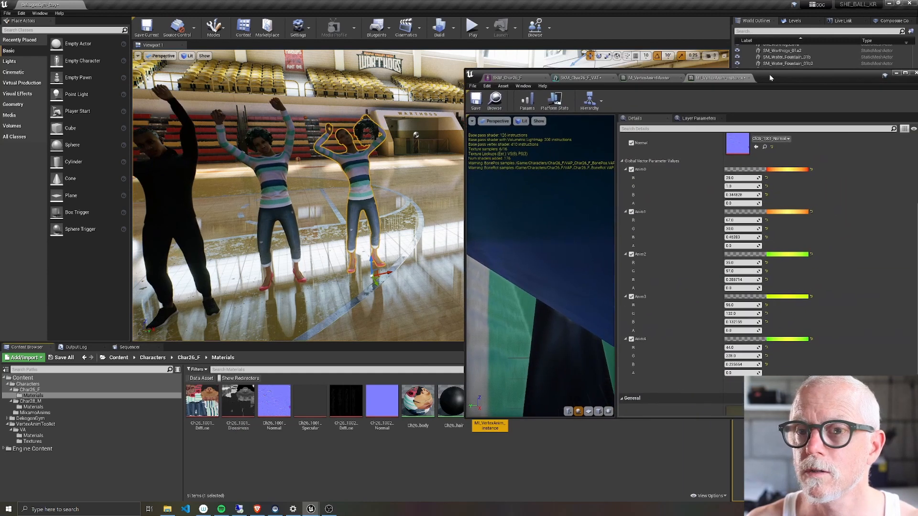
Step the material instance's Selector through 1, 2, 3 and 4 to preview each animation on the static mesh, leaving it at 4
{"action": "scroll", "coordinate": [676, 182], "scroll_direction": "up", "scroll_amount": 5}
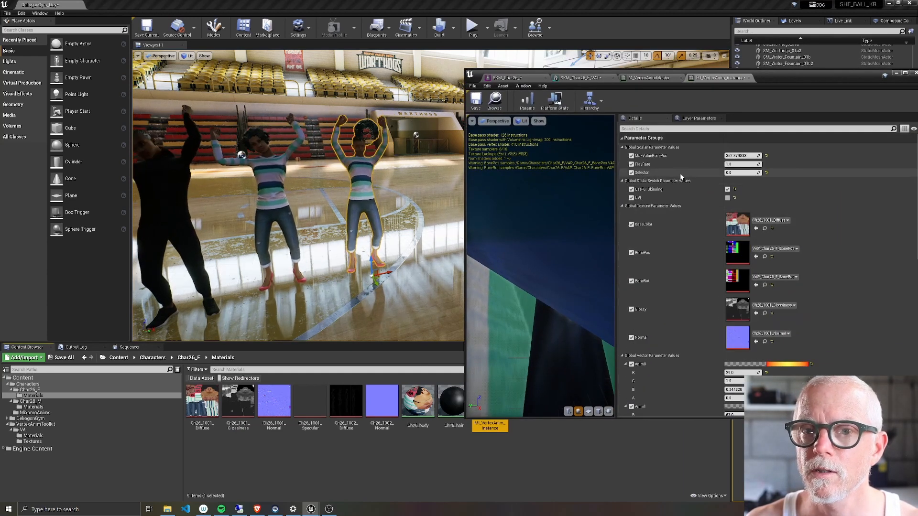
{"action": "left_click", "coordinate": [736, 172]}
{"action": "type", "text": "1"}
{"action": "key", "text": "Return"}
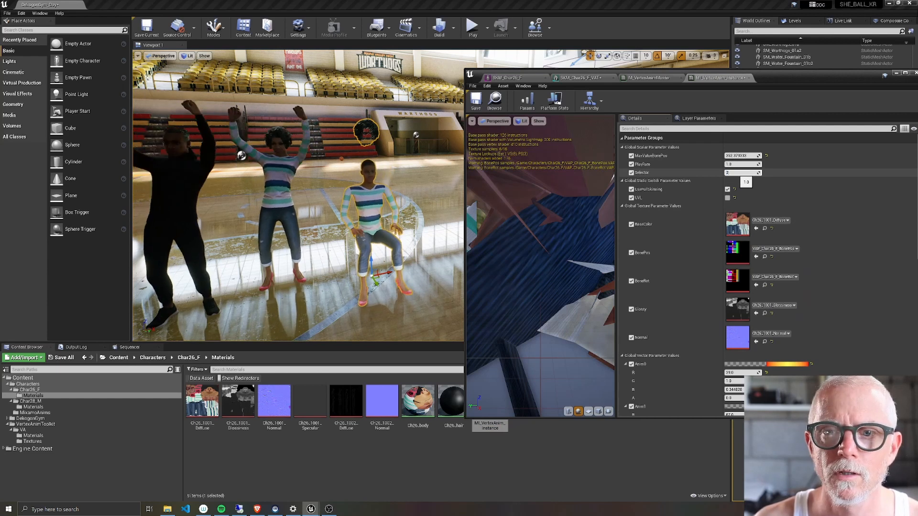
{"action": "type", "text": "2"}
{"action": "key", "text": "Return"}
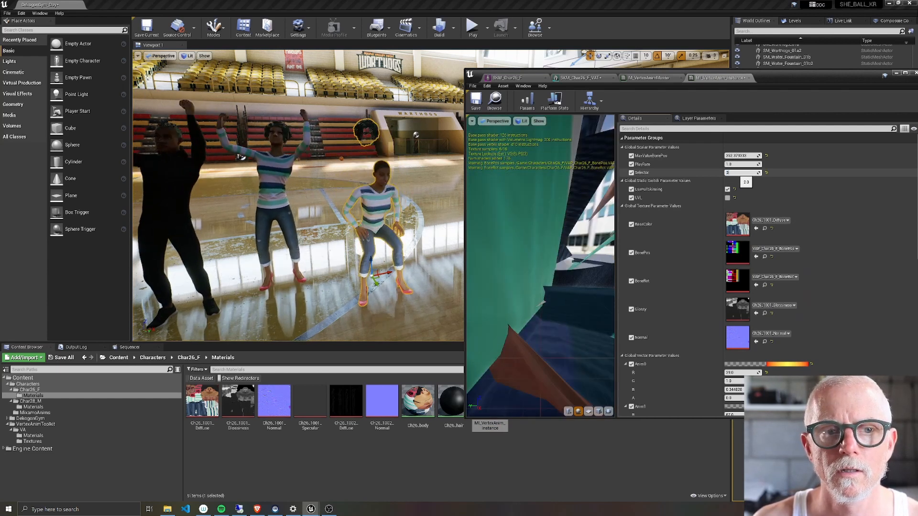
{"action": "type", "text": "3"}
{"action": "key", "text": "Return"}
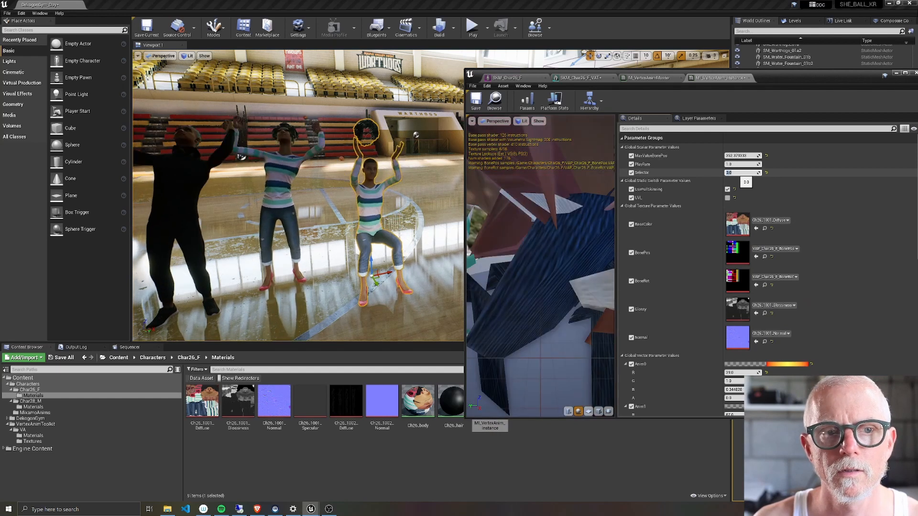
{"action": "type", "text": "4"}
{"action": "key", "text": "Return"}
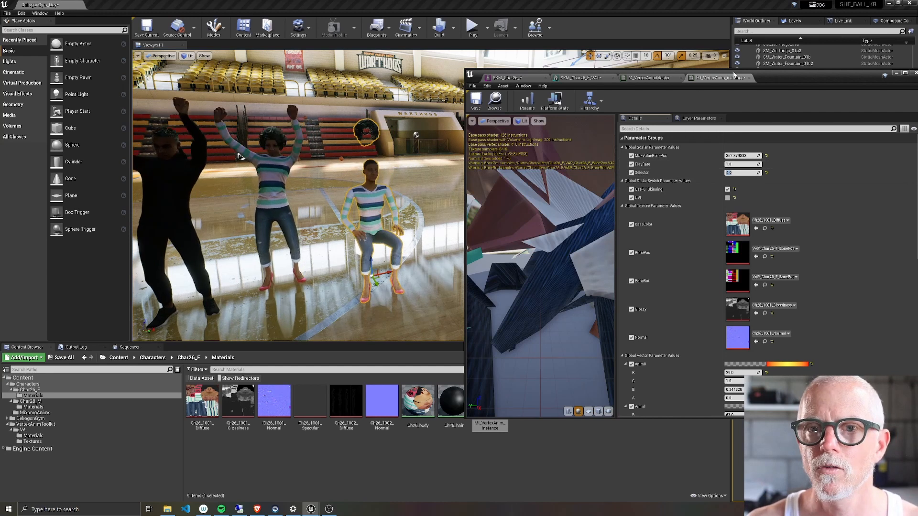
Create a child material instance from the MI_VertexAnim instance and name it with the suffix Instance_Hair
{"action": "left_click_drag", "start_coordinate": [792, 78], "coordinate": [875, 59]}
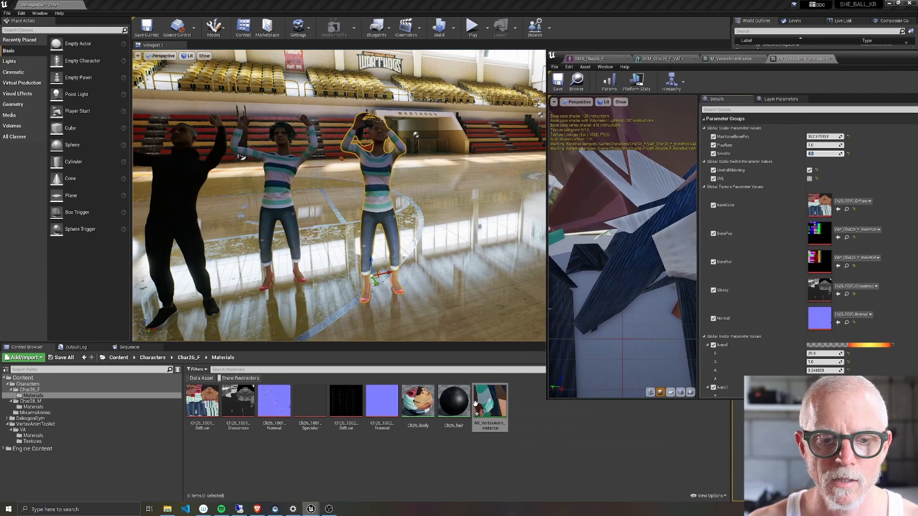
{"action": "right_click", "coordinate": [490, 404]}
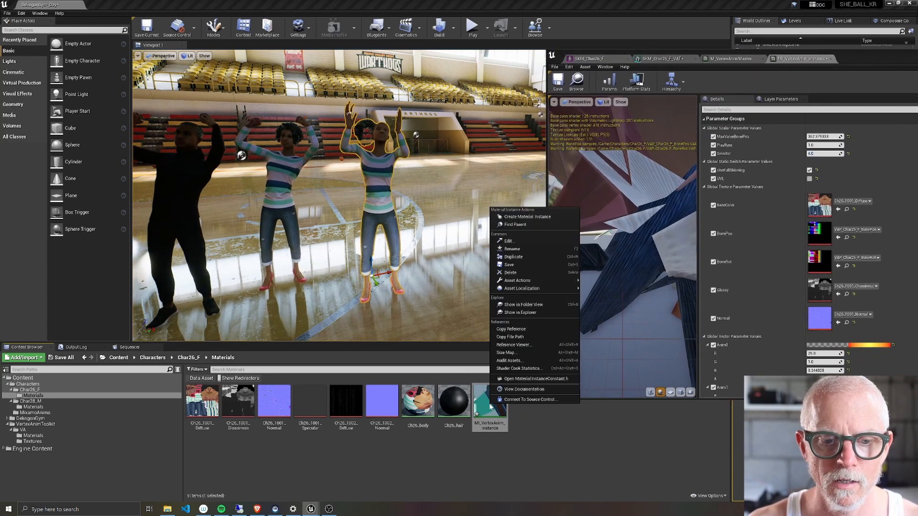
{"action": "left_click", "coordinate": [527, 217]}
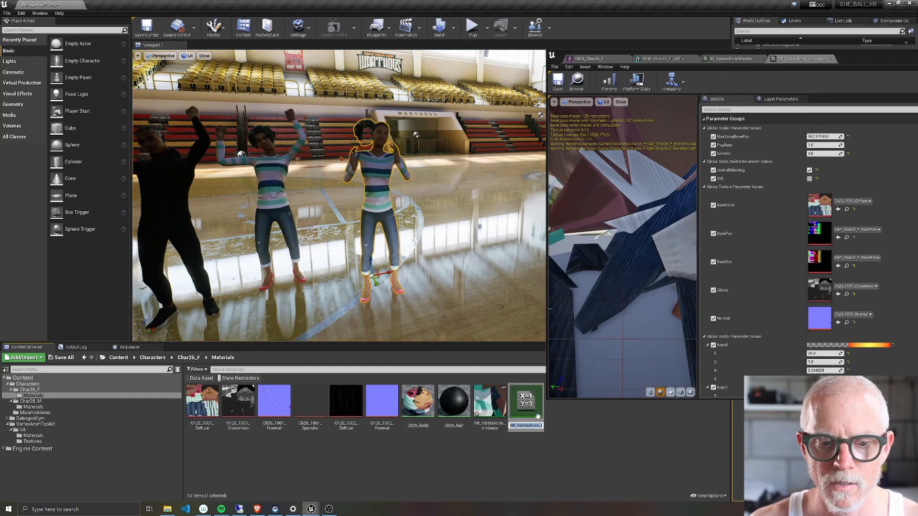
{"action": "key", "text": "End"}
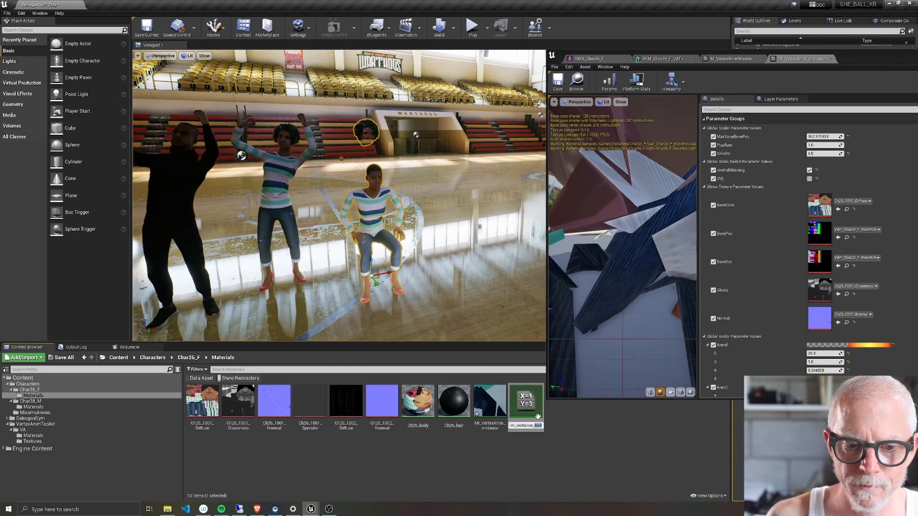
{"action": "type", "text": "Hair"}
{"action": "key", "text": "Return"}
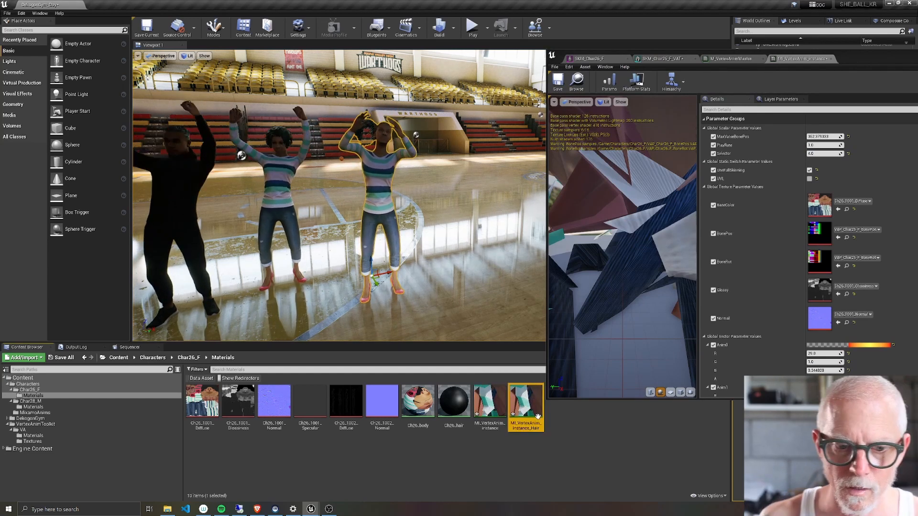
Rename the parent material instance so its name ends in Body instead of Instance
{"action": "left_click", "coordinate": [477, 406]}
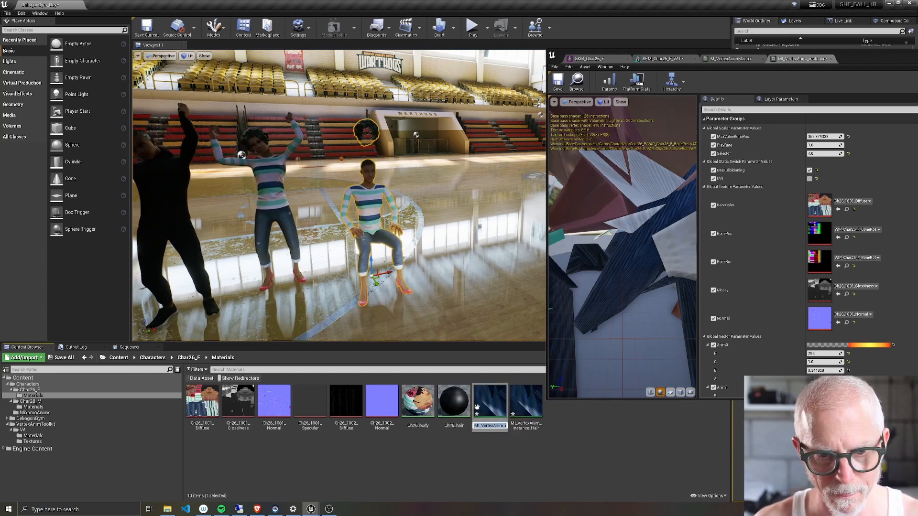
{"action": "key", "text": "End"}
{"action": "key", "text": "shift+Left"}
{"action": "key", "text": "shift+Left"}
{"action": "key", "text": "shift+Left"}
{"action": "key", "text": "shift+Left"}
{"action": "key", "text": "shift+Left"}
{"action": "key", "text": "shift+Left"}
{"action": "key", "text": "shift+Left"}
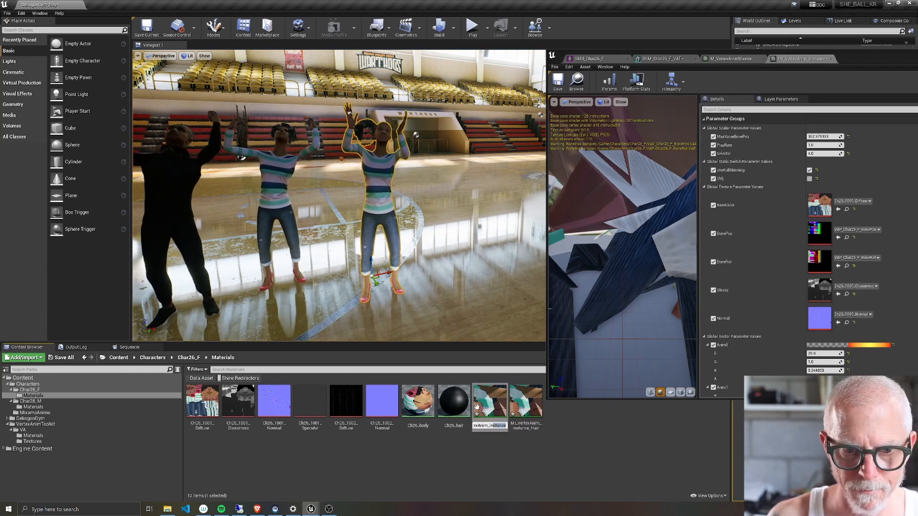
{"action": "key", "text": "shift+Left"}
{"action": "key", "text": "BackSpace"}
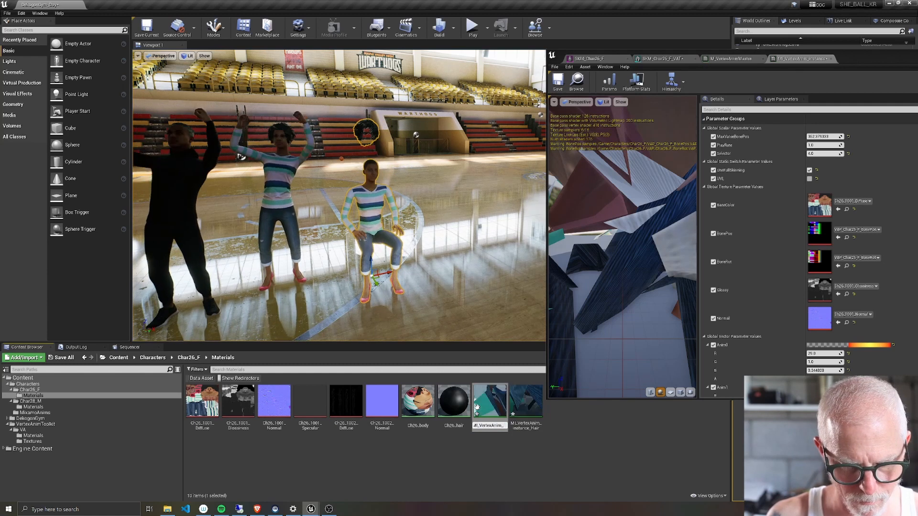
{"action": "type", "text": "Body"}
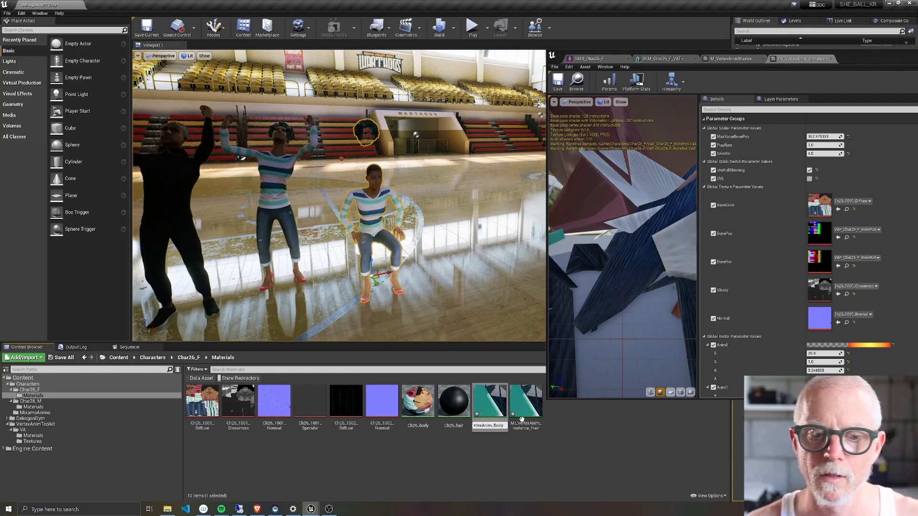
{"action": "key", "text": "Return"}
Assign the hair material instance to the second material slot of the SKM_Char26_F_VAT static mesh
{"action": "left_click", "coordinate": [659, 60]}
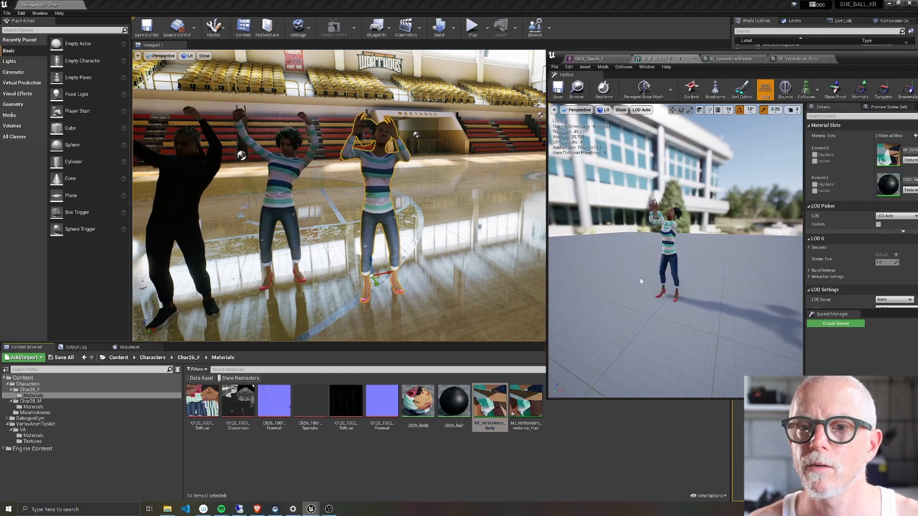
{"action": "left_click_drag", "start_coordinate": [526, 401], "coordinate": [908, 189]}
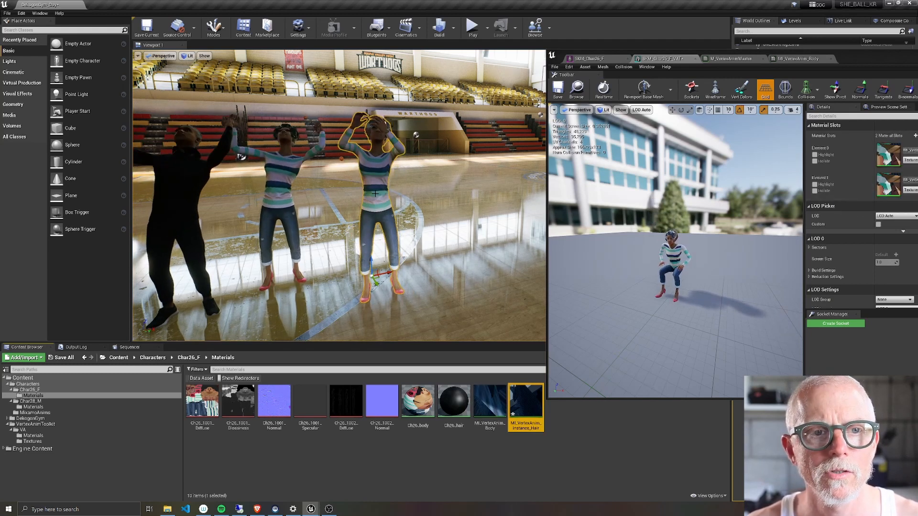
In the hair material instance, override BaseColor with Ch26_1002_Diffuse and Normal with Ch26_1002_Normal, and check the hair in the level
{"action": "double_click", "coordinate": [535, 403]}
{"action": "left_click", "coordinate": [713, 205]}
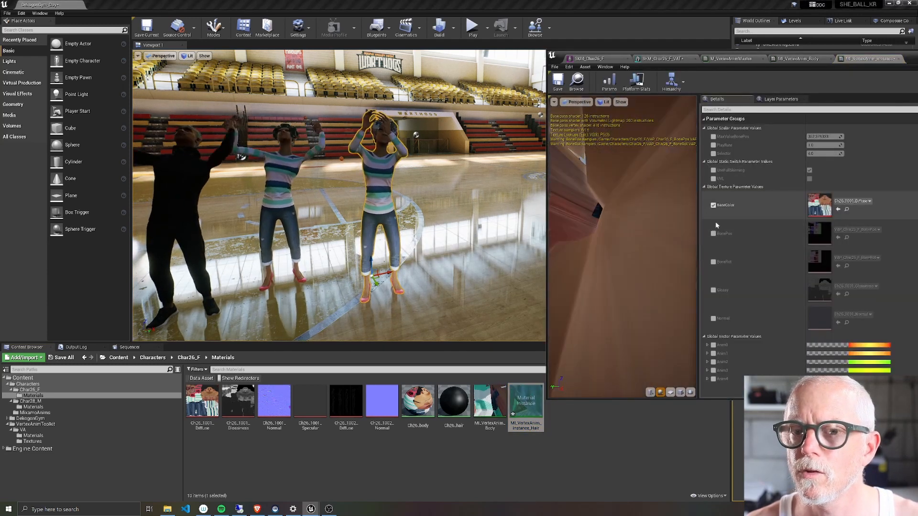
{"action": "left_click", "coordinate": [713, 290]}
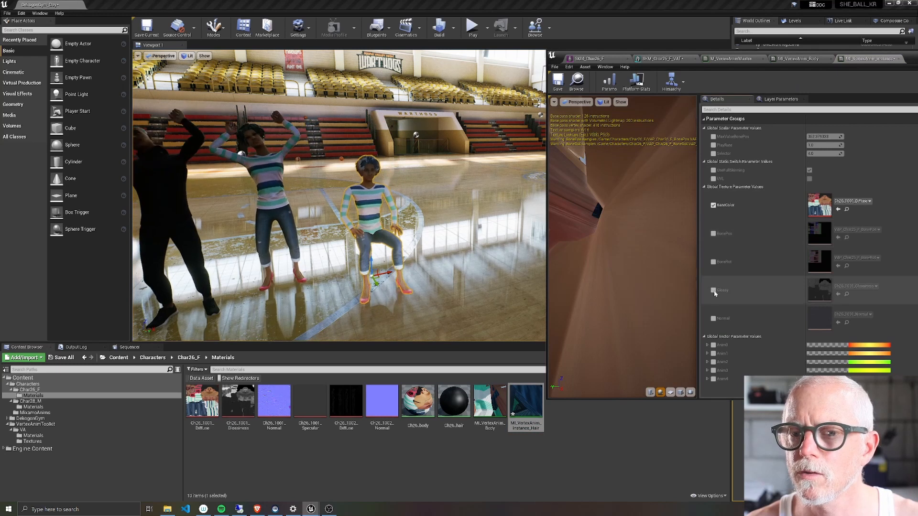
{"action": "left_click", "coordinate": [714, 318]}
{"action": "left_click", "coordinate": [713, 290]}
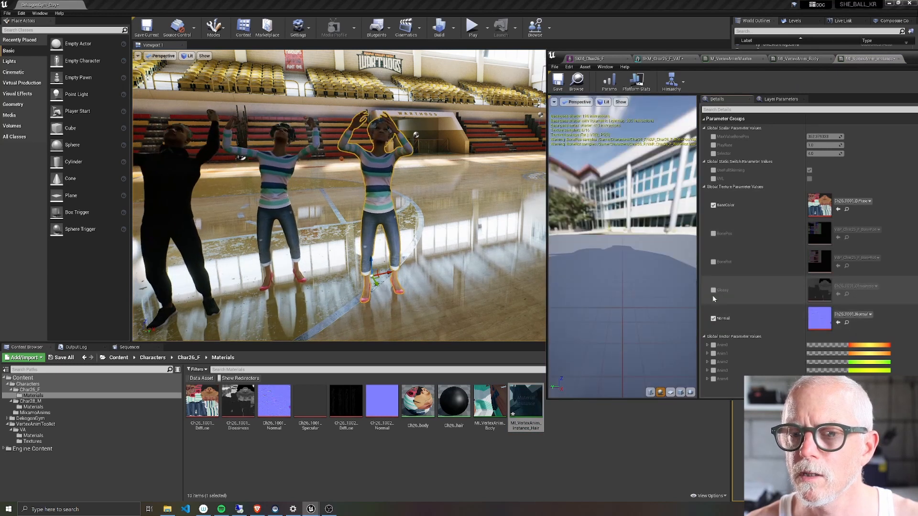
{"action": "left_click_drag", "start_coordinate": [338, 406], "coordinate": [824, 203]}
{"action": "left_click_drag", "start_coordinate": [381, 404], "coordinate": [817, 317]}
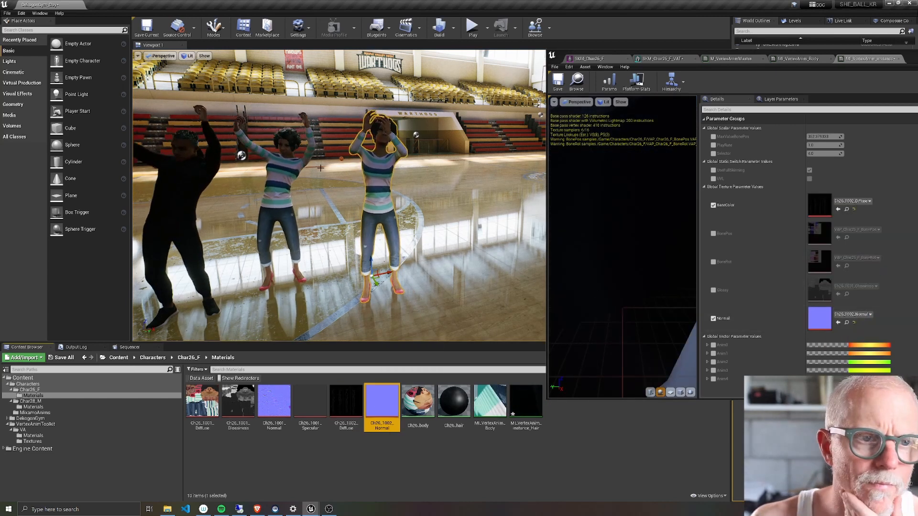
{"action": "right_click_drag", "start_coordinate": [314, 113], "coordinate": [299, 110]}
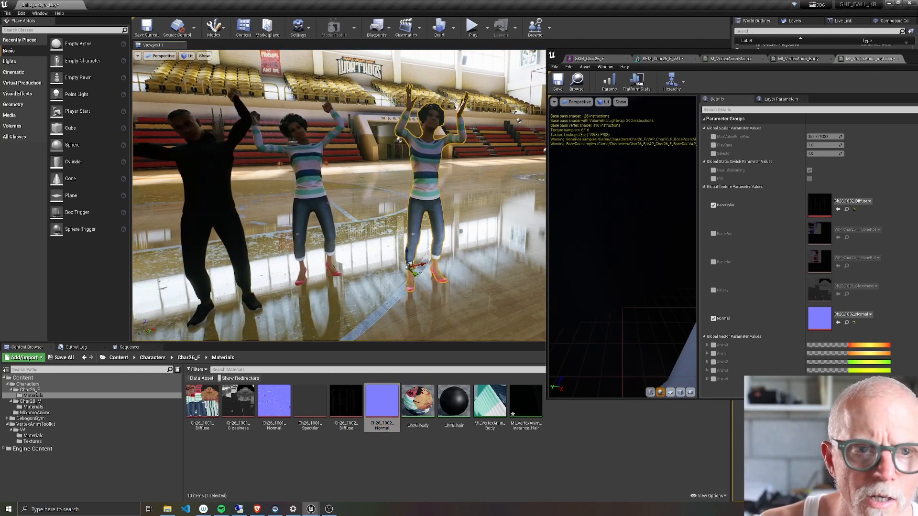
{"action": "mouse_move", "coordinate": [320, 79]}
{"action": "right_mouse_down"}
{"action": "mouse_move", "coordinate": [308, 75]}
{"action": "mouse_move", "coordinate": [322, 76]}
{"action": "right_mouse_up"}
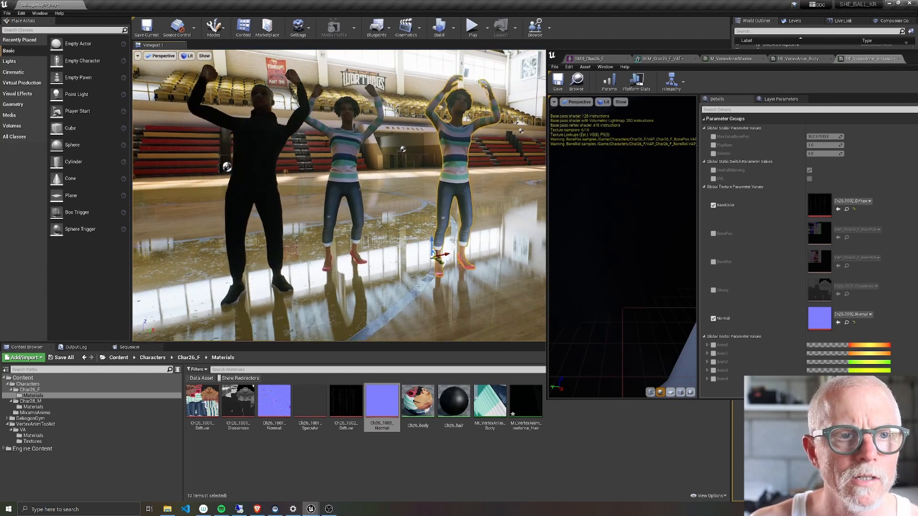
{"action": "right_click_drag", "start_coordinate": [422, 239], "coordinate": [417, 245]}
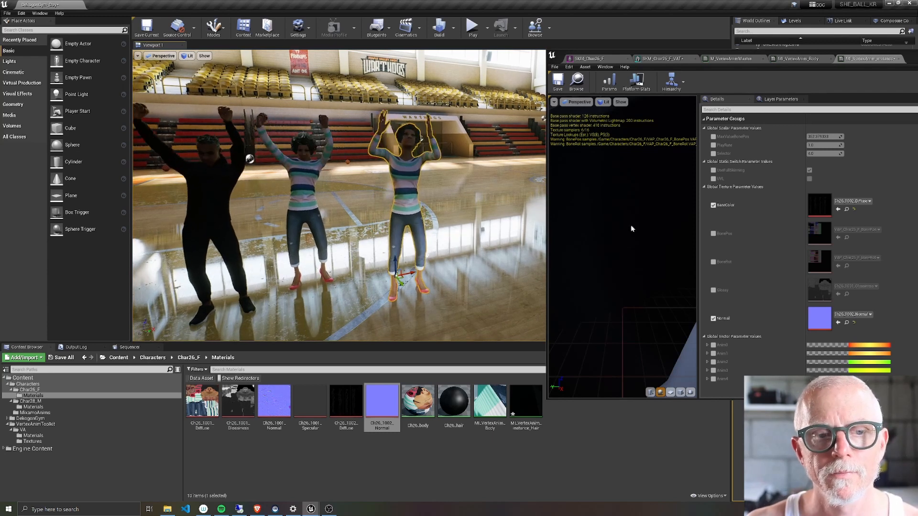
Save the hair material instance, then close the open asset editors, applying the pending changes to M_VertexAnimMaster
{"action": "left_click_drag", "start_coordinate": [914, 53], "coordinate": [751, 61]}
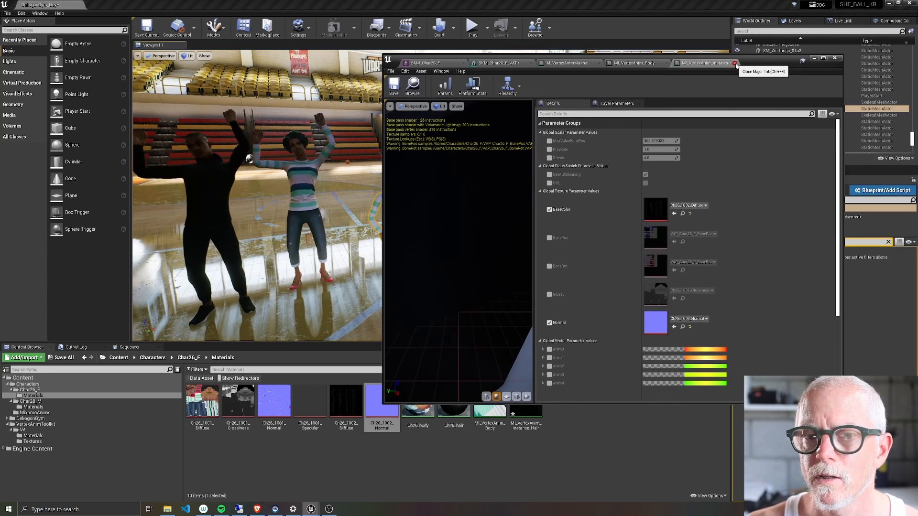
{"action": "left_click", "coordinate": [395, 86]}
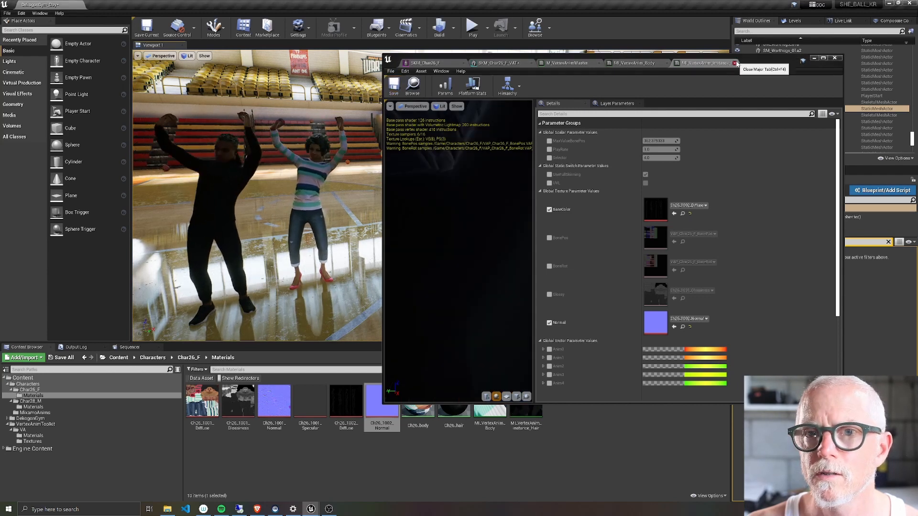
{"action": "left_click", "coordinate": [735, 63]}
{"action": "left_click", "coordinate": [665, 63]}
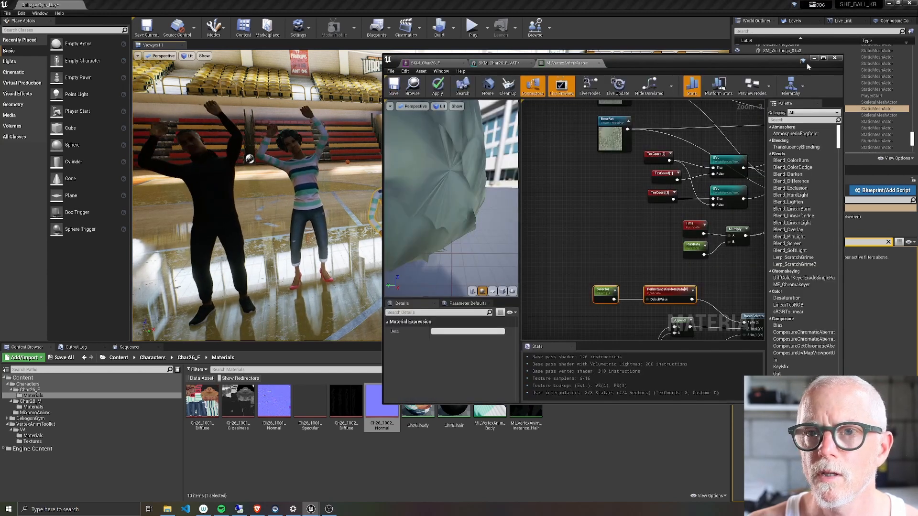
{"action": "left_click", "coordinate": [834, 59]}
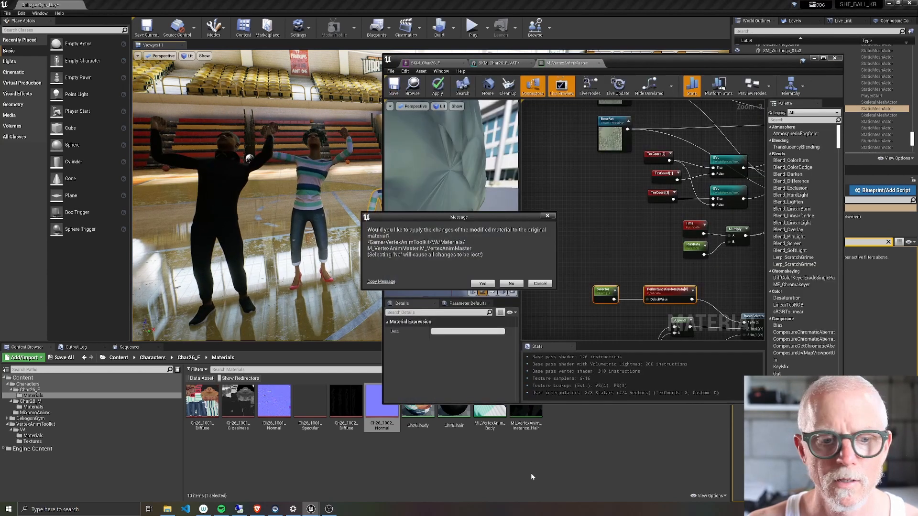
{"action": "left_click", "coordinate": [487, 285]}
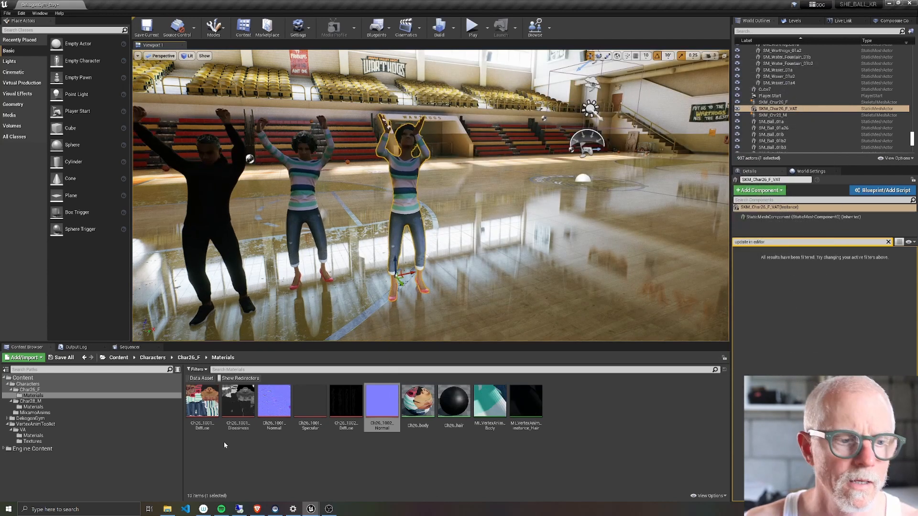
Open the VAP_Char26_F animation profile from the Char26_F folder and review its list of bone animation sequences
{"action": "left_click", "coordinate": [28, 390]}
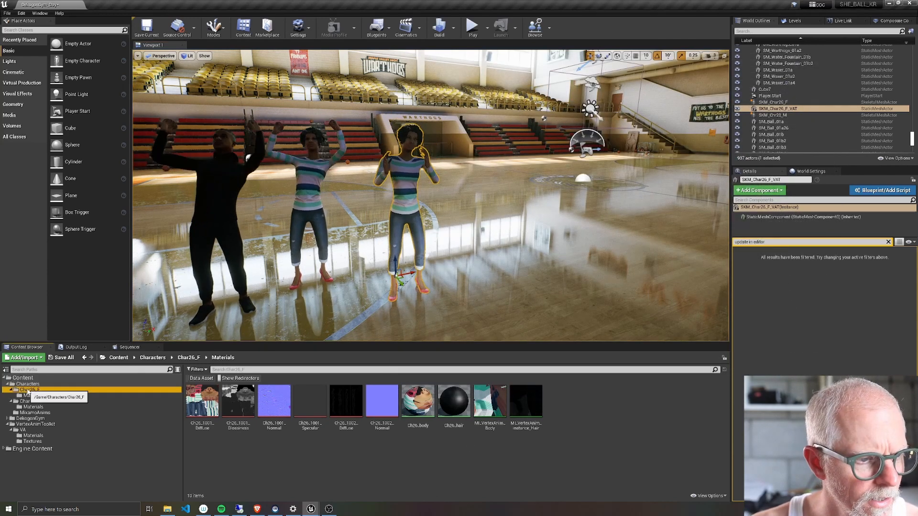
{"action": "left_click", "coordinate": [344, 401]}
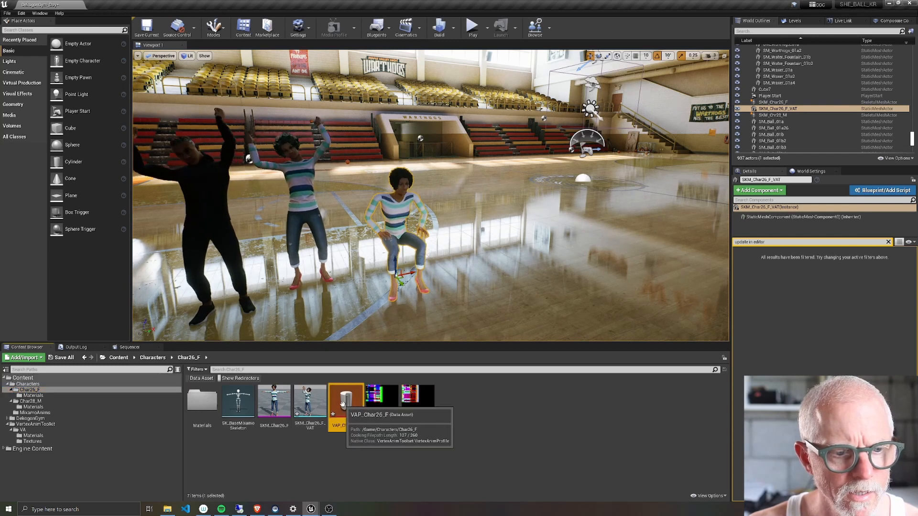
{"action": "double_click", "coordinate": [342, 402]}
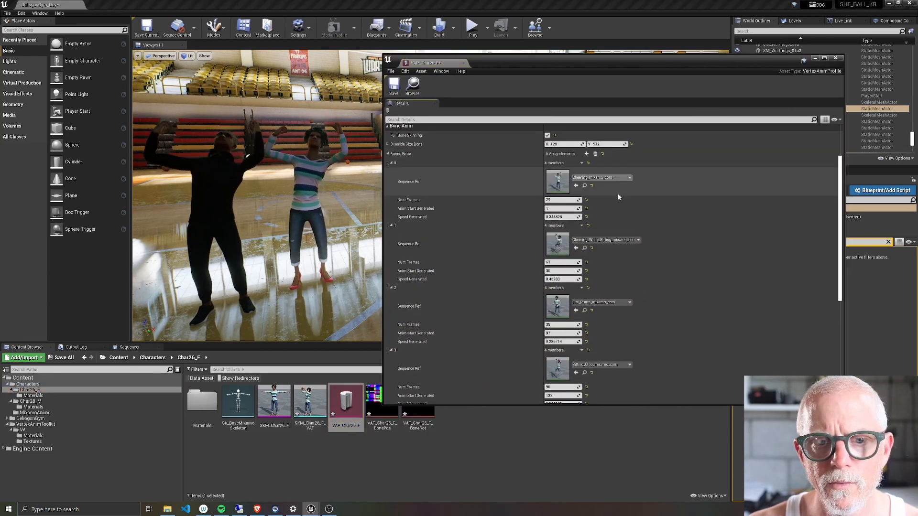
{"action": "scroll", "coordinate": [594, 263], "scroll_direction": "down", "scroll_amount": 3}
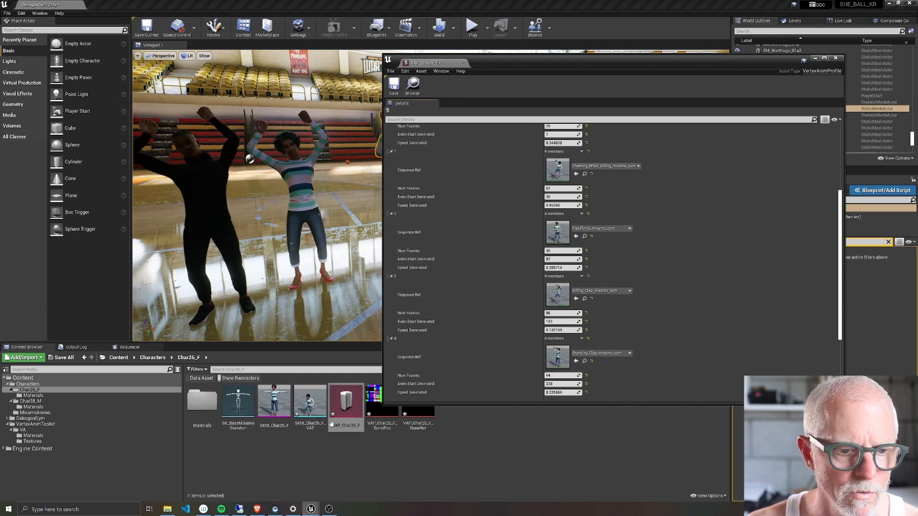
Copy the VAP_Char26_F profile into the Char28_M folder and rename the copy VAP_Char28_M
{"action": "left_click_drag", "start_coordinate": [331, 425], "coordinate": [39, 405]}
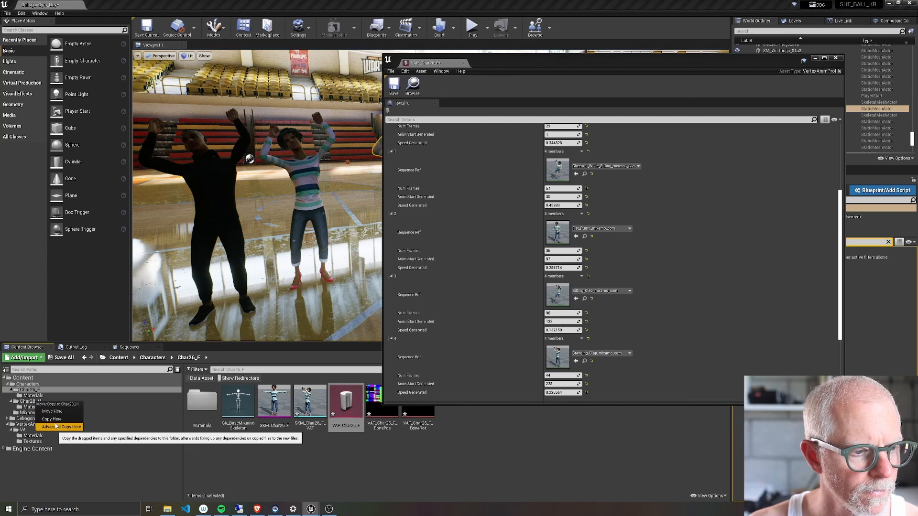
{"action": "left_click", "coordinate": [55, 420]}
{"action": "left_click", "coordinate": [36, 402]}
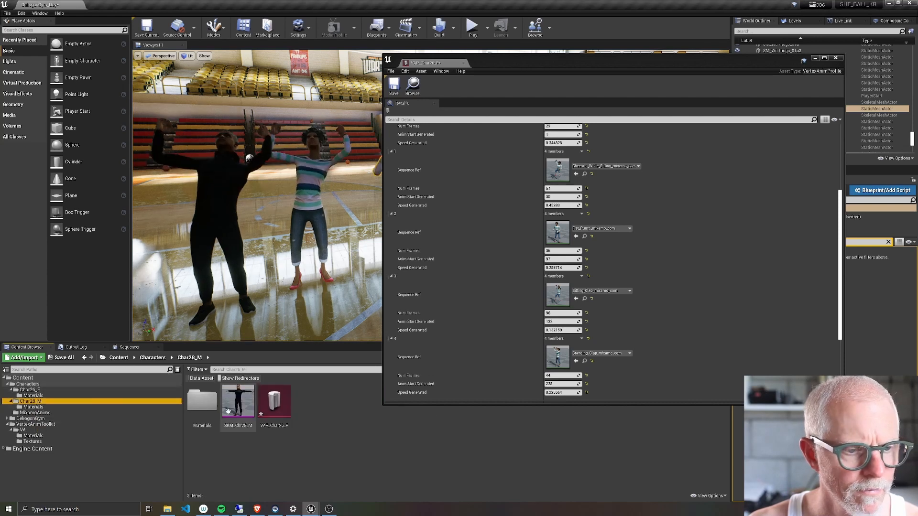
{"action": "left_click", "coordinate": [273, 397]}
{"action": "key", "text": "F2"}
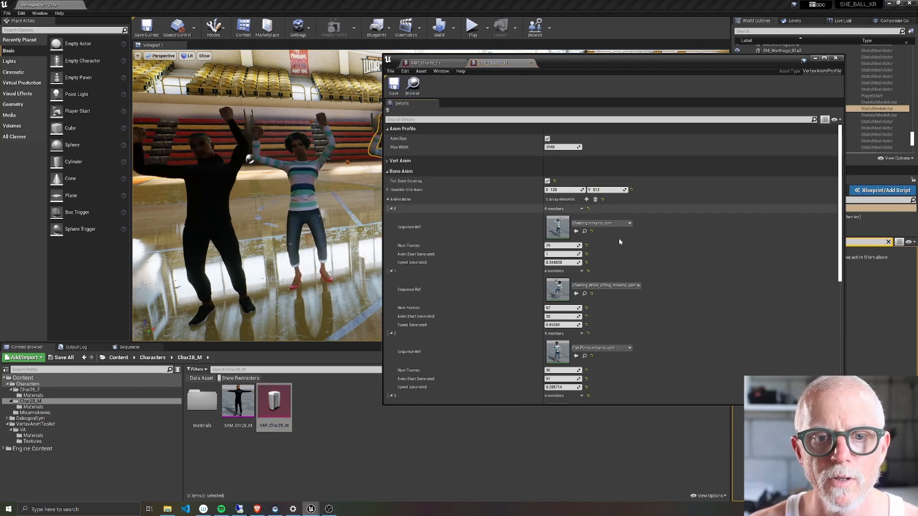
In the VAP_Char28_M profile, reset the generated static mesh, bone position and rotation textures, and the maximum position value to their defaults
{"action": "scroll", "coordinate": [684, 275], "scroll_direction": "down", "scroll_amount": 5}
{"action": "scroll", "coordinate": [685, 275], "scroll_direction": "down", "scroll_amount": 6}
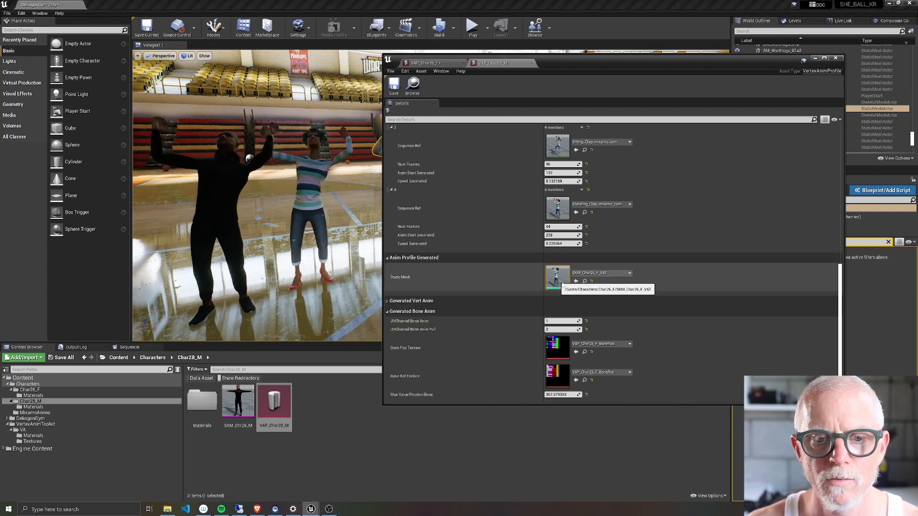
{"action": "left_click", "coordinate": [591, 282]}
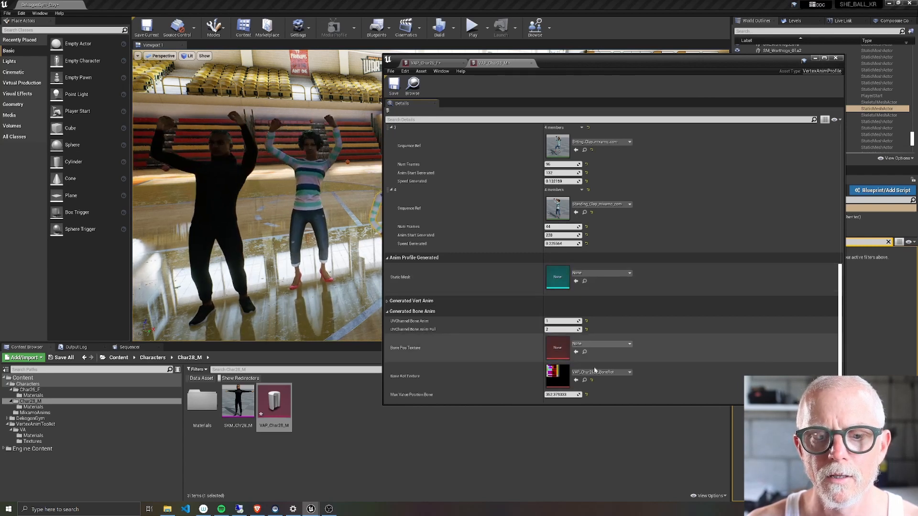
{"action": "left_click", "coordinate": [586, 396]}
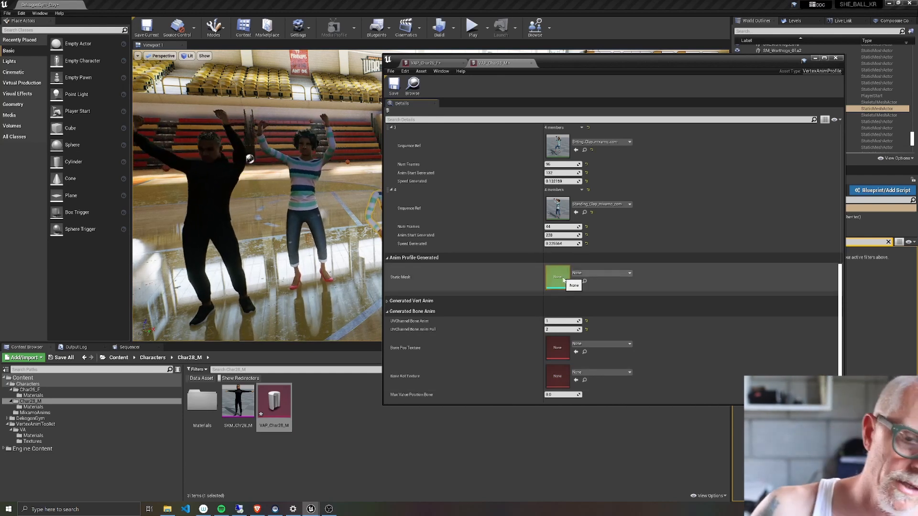
Bake the Char28_M skeletal mesh's animations using the VAP_Char28_M profile, then check the generated assets in the profile
{"action": "double_click", "coordinate": [238, 402]}
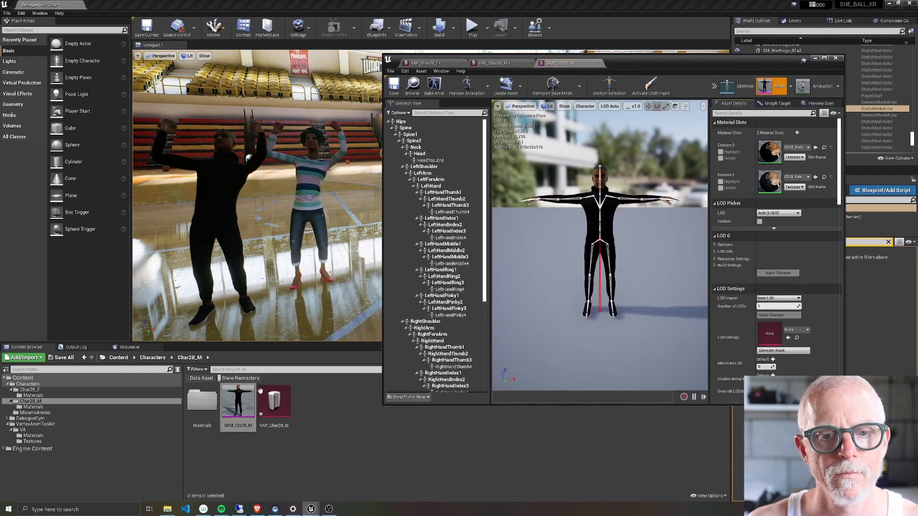
{"action": "left_click", "coordinate": [439, 95]}
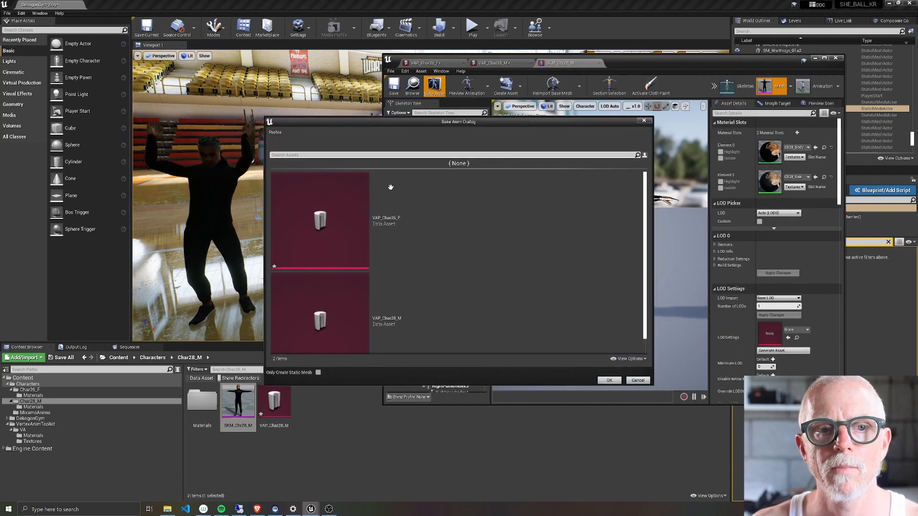
{"action": "left_click", "coordinate": [362, 334]}
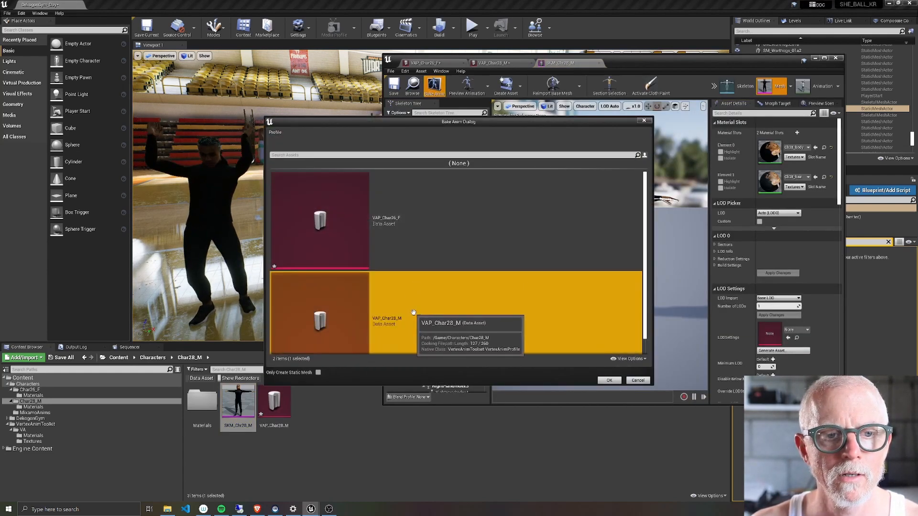
{"action": "left_click", "coordinate": [609, 380]}
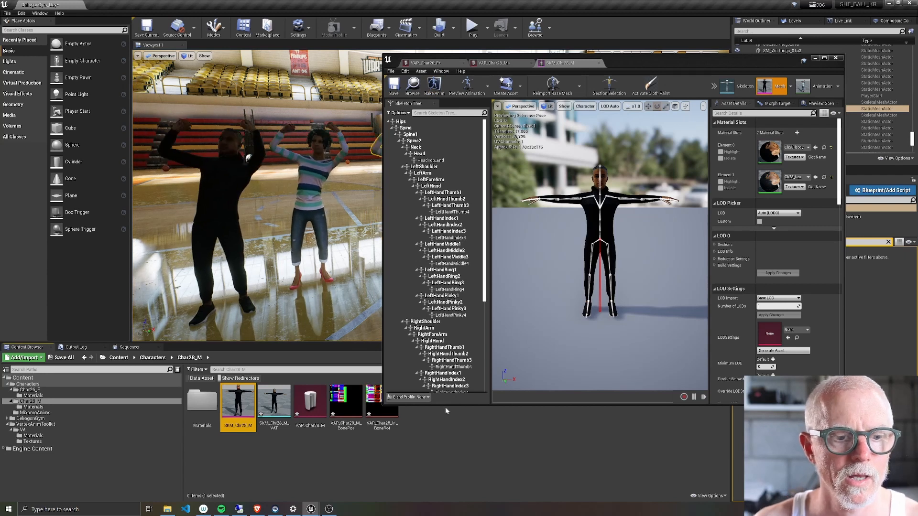
{"action": "double_click", "coordinate": [310, 401]}
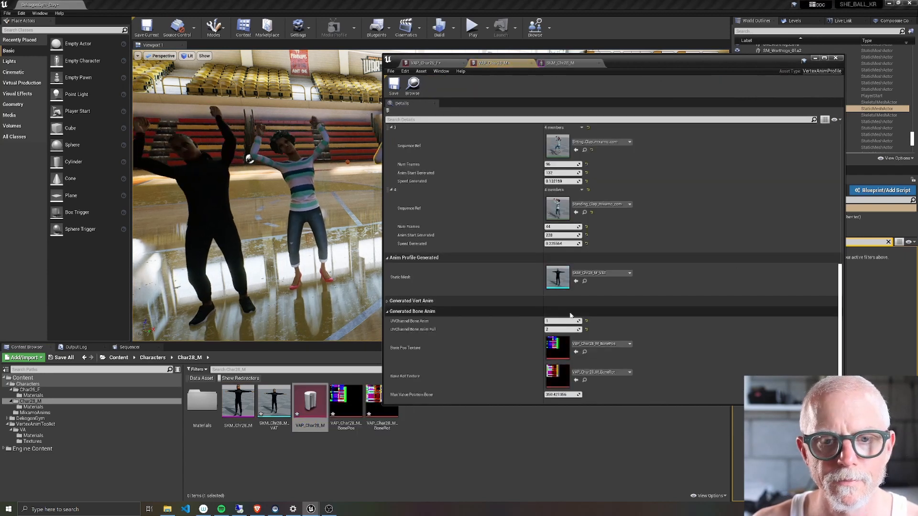
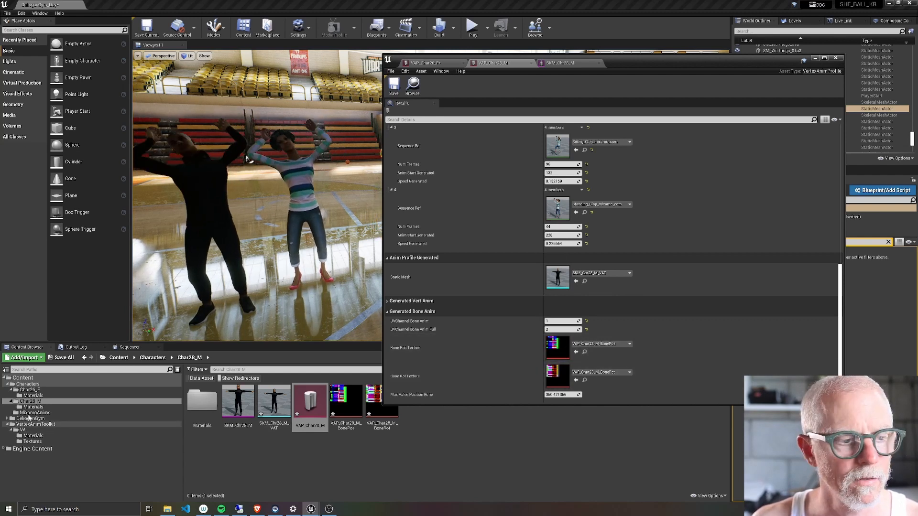
Copy the MI_VertexAnim_Body material instance from Char26_F's Materials folder into Char28_M's Materials folder
{"action": "left_click", "coordinate": [31, 395]}
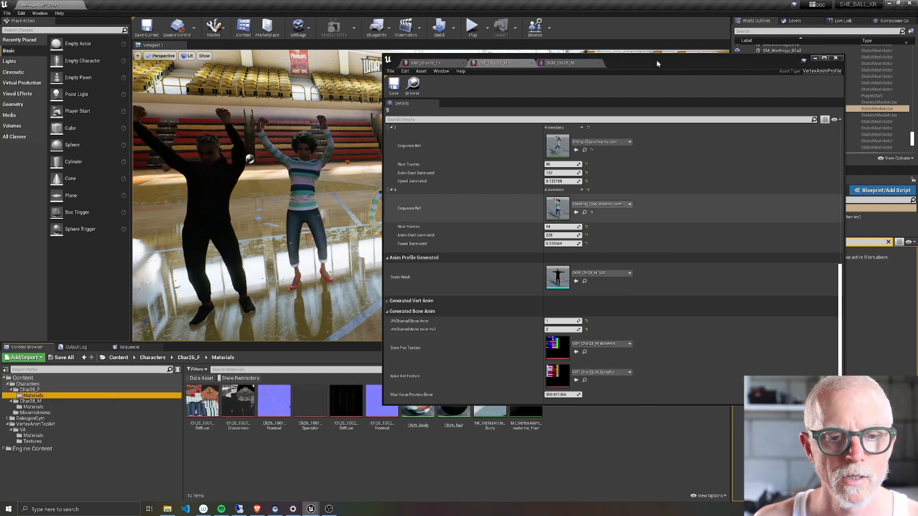
{"action": "left_click_drag", "start_coordinate": [655, 58], "coordinate": [671, 13]}
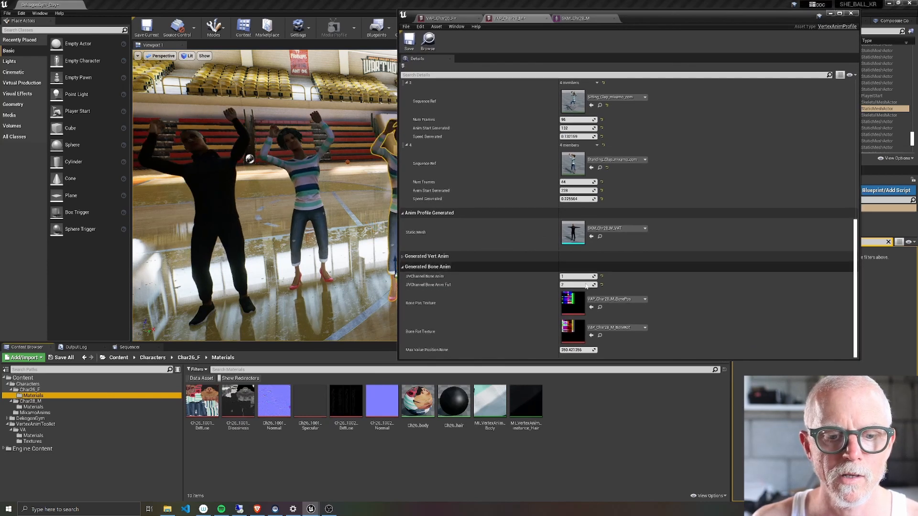
{"action": "left_click", "coordinate": [494, 402]}
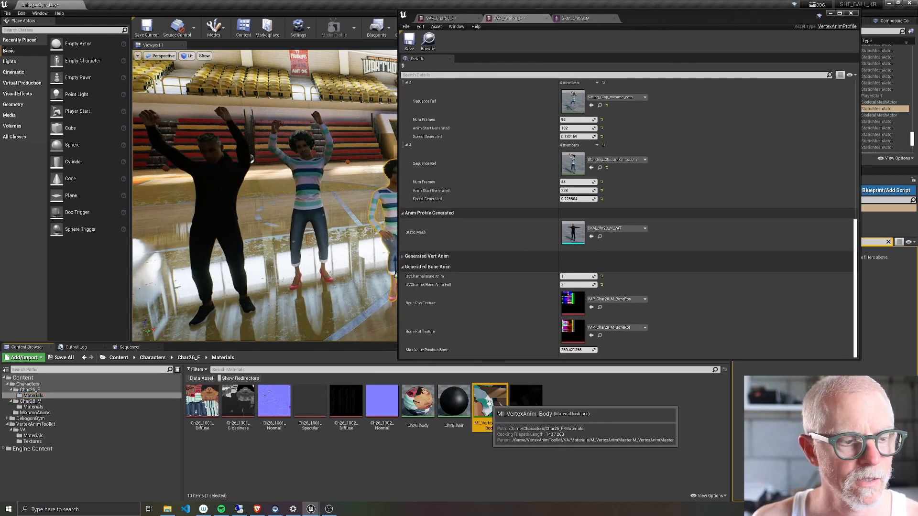
{"action": "left_click_drag", "start_coordinate": [488, 403], "coordinate": [34, 406]}
{"action": "left_click", "coordinate": [48, 422]}
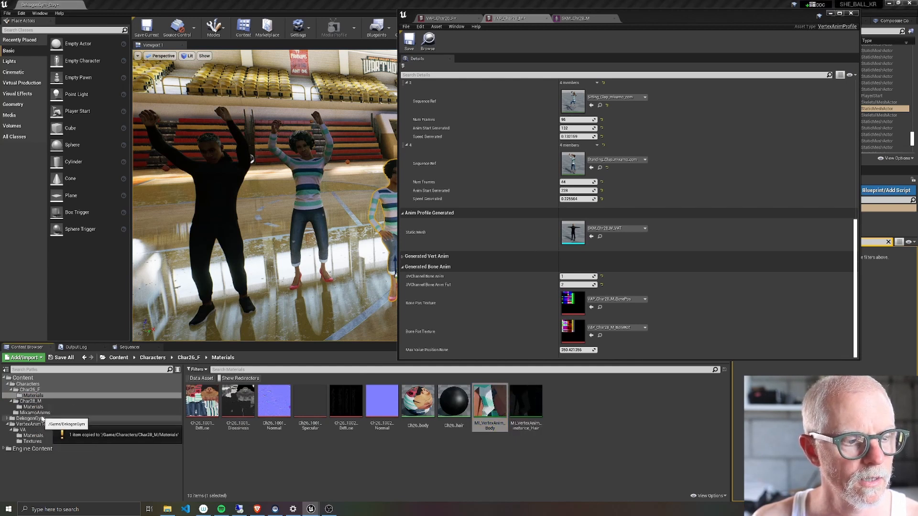
Rename the copied body material instance in Char28_M's Materials folder to MI_VertexAnim_Ch28_M__Body
{"action": "left_click", "coordinate": [34, 407]}
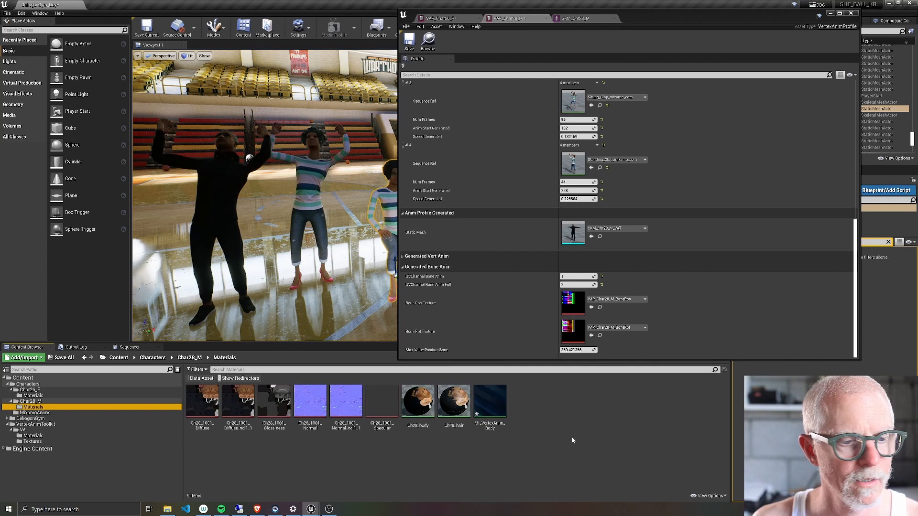
{"action": "left_click", "coordinate": [491, 405]}
{"action": "key", "text": "F2"}
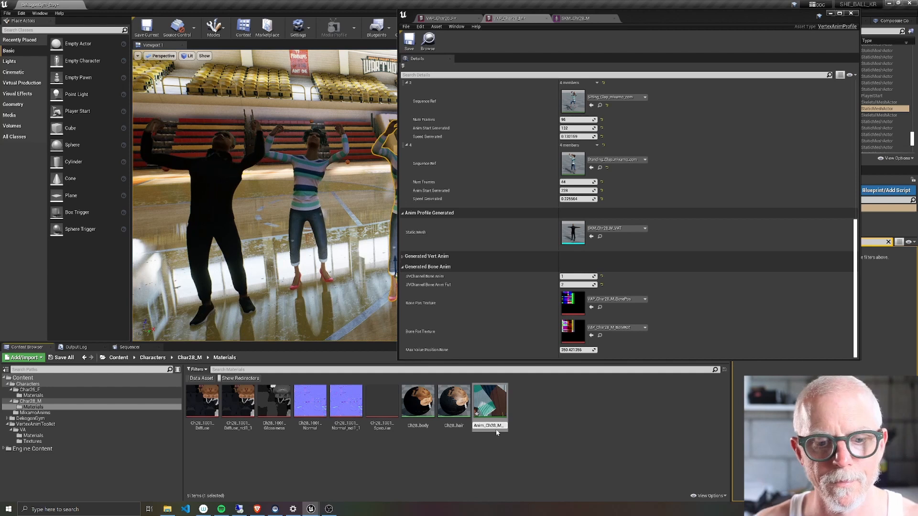
{"action": "left_click", "coordinate": [500, 411]}
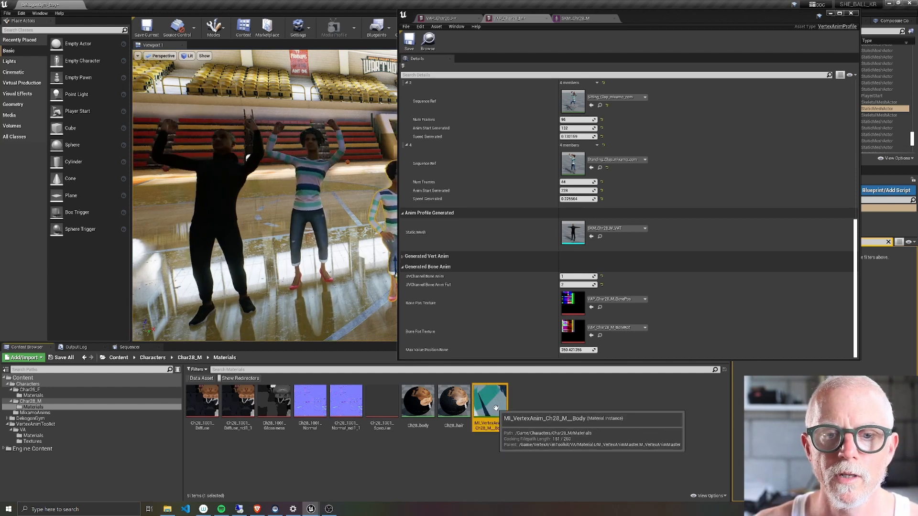
In the Char28_M body material instance, set BoneRot to VAP_Char28_M_BoneRot and BonePos to VAP_Char28_M_BonePos, then return to Char28_M's Materials folder
{"action": "double_click", "coordinate": [499, 411]}
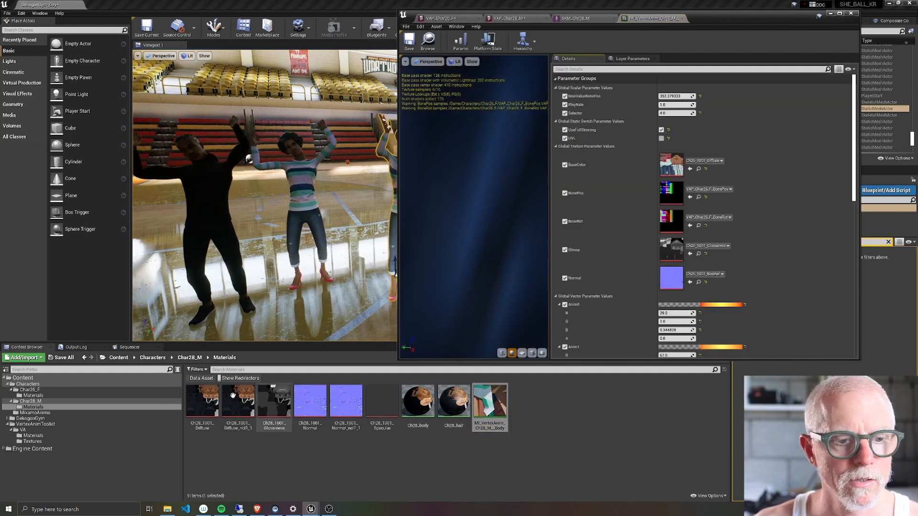
{"action": "left_click", "coordinate": [43, 401]}
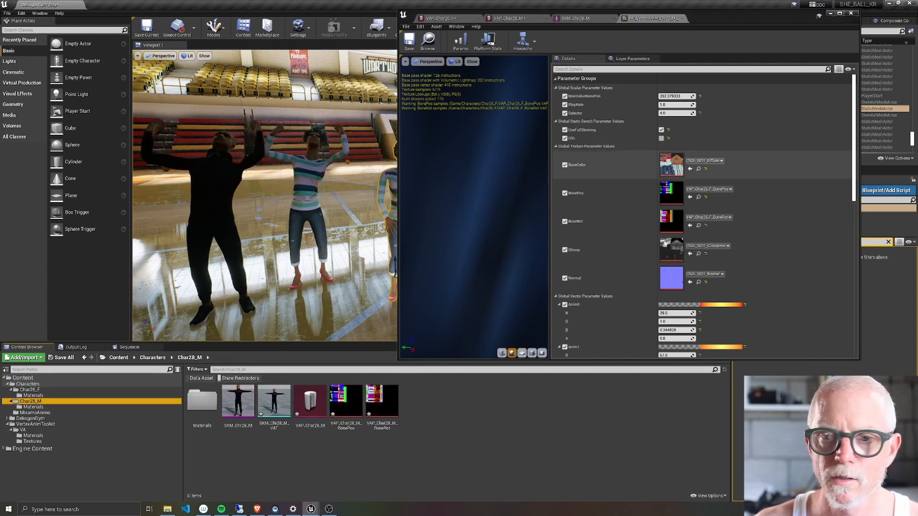
{"action": "left_click_drag", "start_coordinate": [382, 400], "coordinate": [663, 220]}
{"action": "left_click_drag", "start_coordinate": [345, 402], "coordinate": [678, 191]}
{"action": "double_click", "coordinate": [210, 404]}
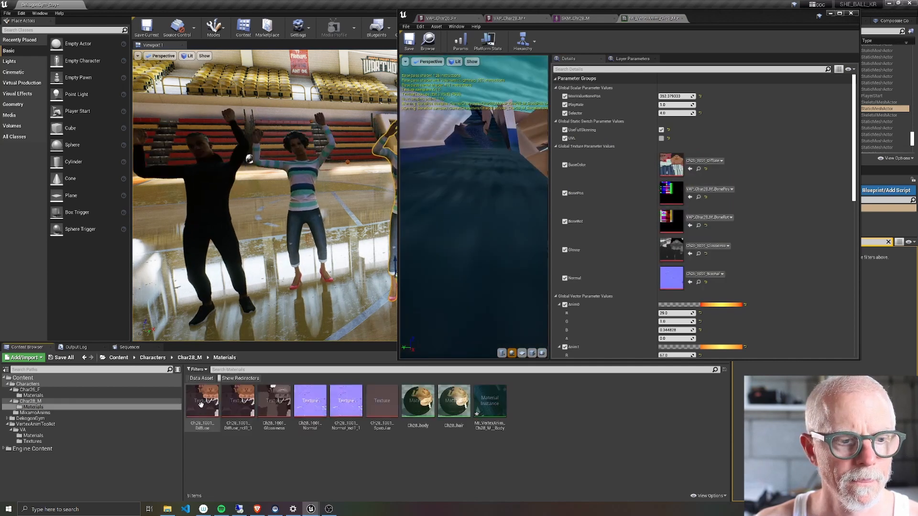
Assign Ch28_1001_Diffuse, Ch28_1001_Glossiness and Ch28_1001_Normal to the material instance's BaseColor, Glossy and Normal texture parameters
{"action": "left_click_drag", "start_coordinate": [210, 404], "coordinate": [672, 163]}
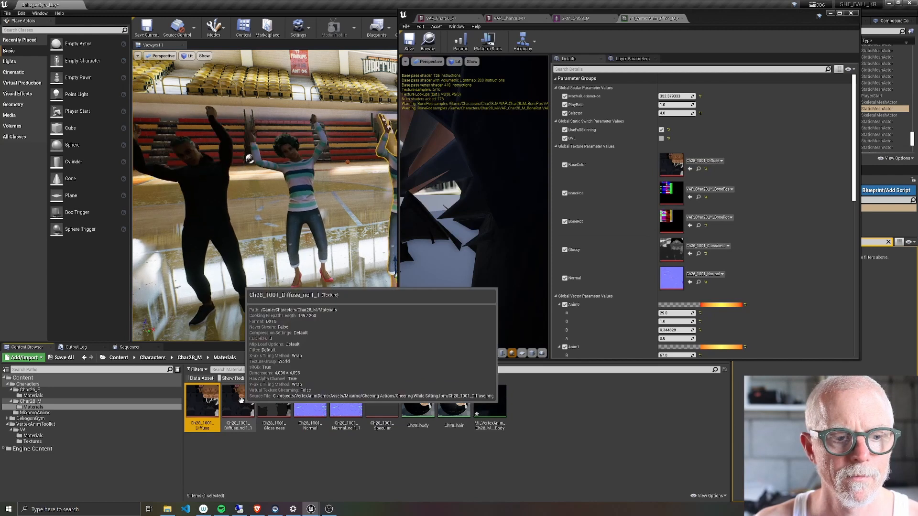
{"action": "left_click_drag", "start_coordinate": [274, 401], "coordinate": [670, 249]}
{"action": "left_click_drag", "start_coordinate": [315, 395], "coordinate": [675, 278]}
{"action": "left_click", "coordinate": [346, 401]}
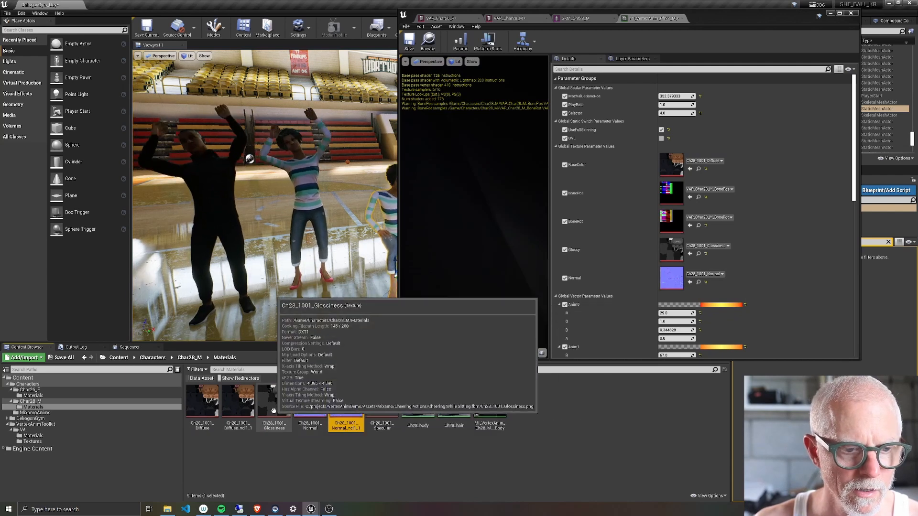
{"action": "left_click", "coordinate": [252, 408]}
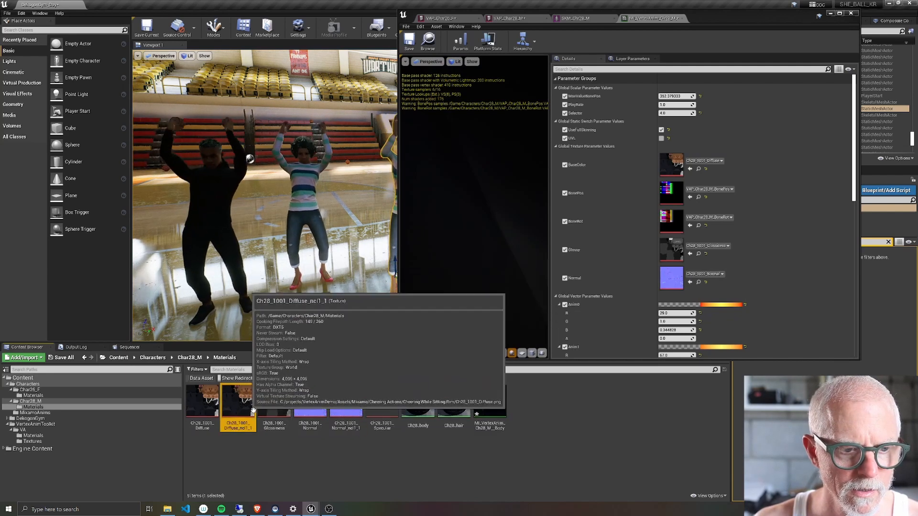
{"action": "left_click", "coordinate": [338, 408]}
{"action": "left_click", "coordinate": [239, 405]}
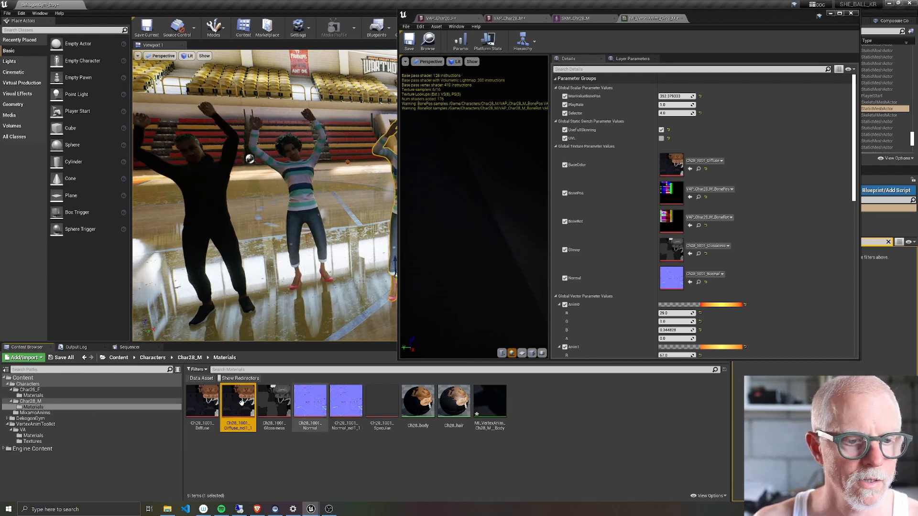
Assign the MI_VertexAnim_Ch28_M__Body material instance to both material slots of the SKM_Chr28_M_VAT static mesh
{"action": "left_click", "coordinate": [29, 401]}
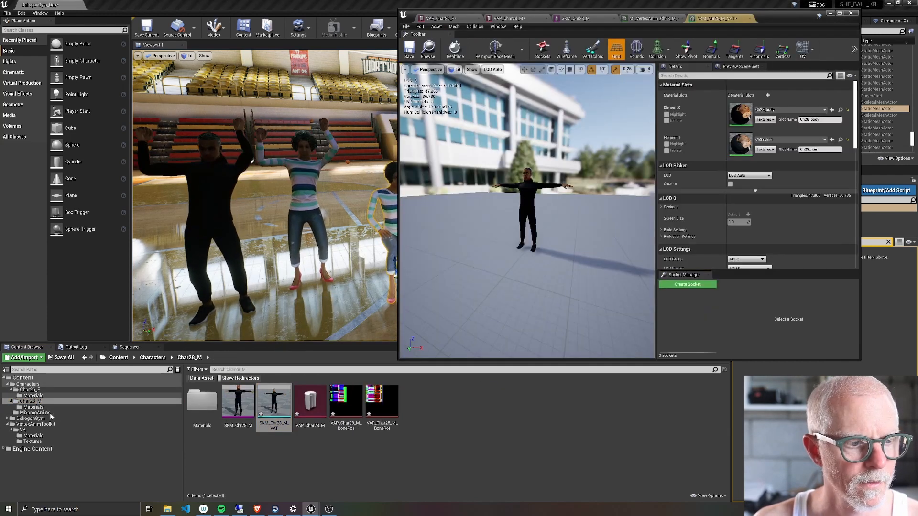
{"action": "left_click", "coordinate": [33, 406]}
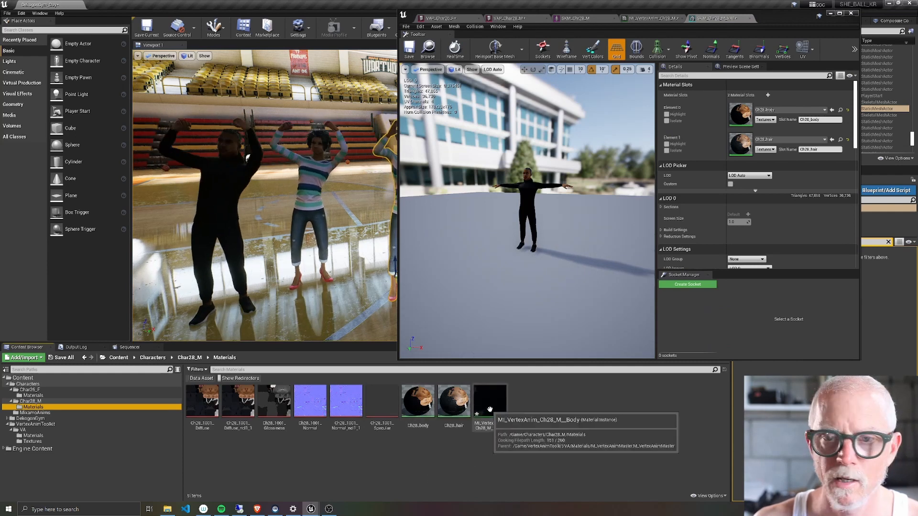
{"action": "left_click_drag", "start_coordinate": [490, 401], "coordinate": [732, 142]}
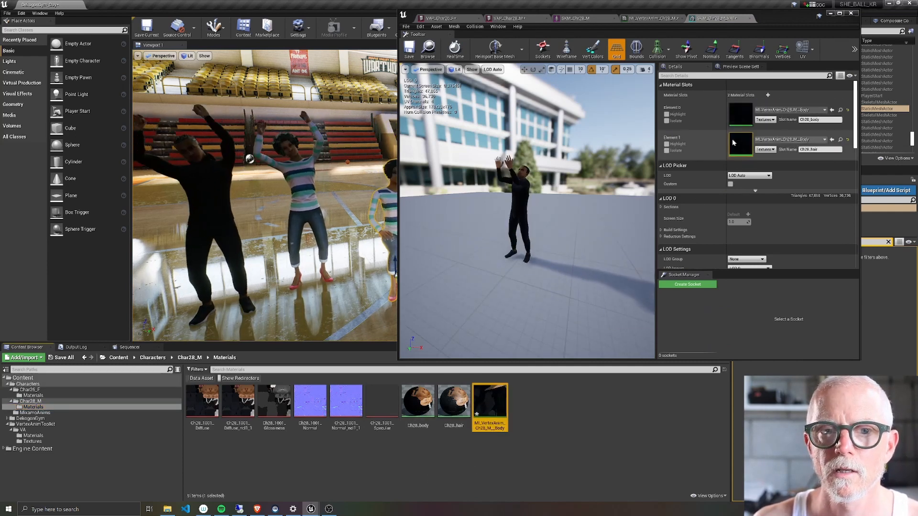
{"action": "left_click_drag", "start_coordinate": [528, 210], "coordinate": [554, 133]}
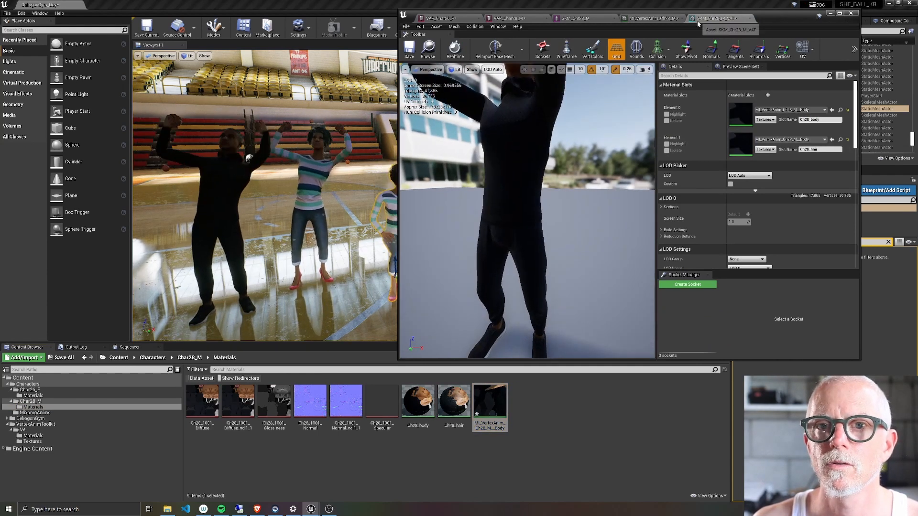
Place the SKM_Chr28_M_VAT static mesh on the gym floor among the other characters
{"action": "left_click_drag", "start_coordinate": [569, 12], "coordinate": [708, 21]}
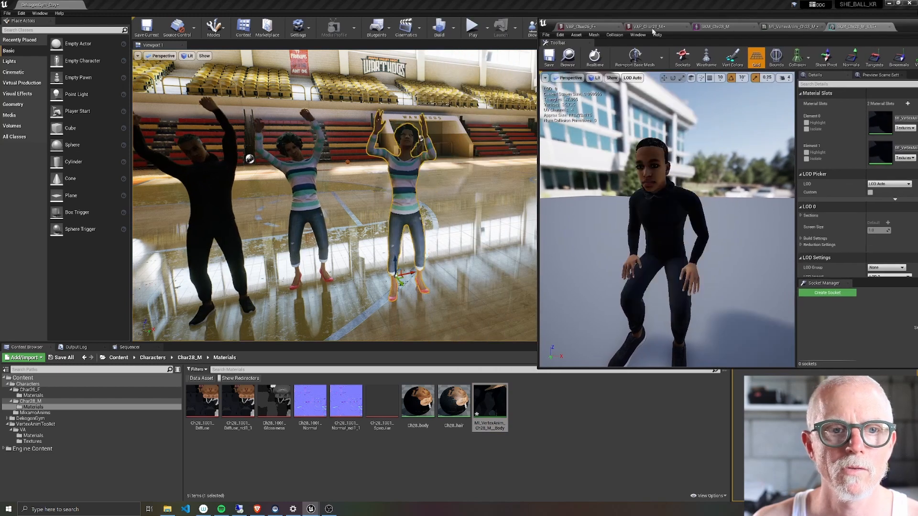
{"action": "left_click", "coordinate": [30, 401]}
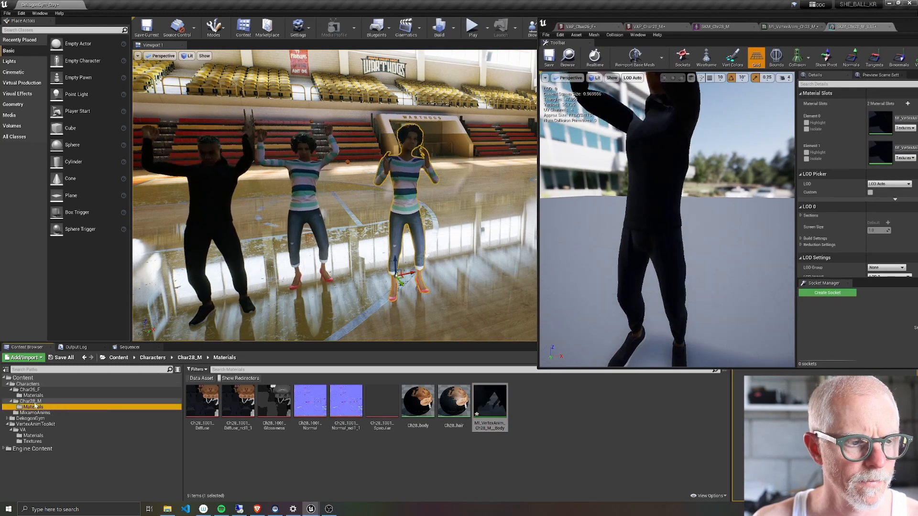
{"action": "left_click_drag", "start_coordinate": [267, 400], "coordinate": [313, 301]}
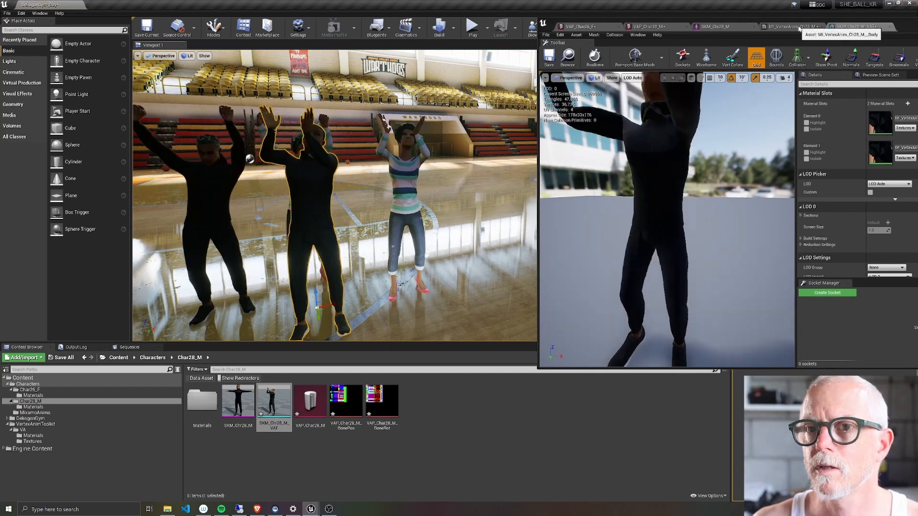
Preview the placed character's animations by setting the body material instance's Selector to 0, 1, 2, 3 and 4 in turn
{"action": "left_click", "coordinate": [791, 26]}
{"action": "left_click", "coordinate": [806, 121]}
{"action": "type", "text": "0"}
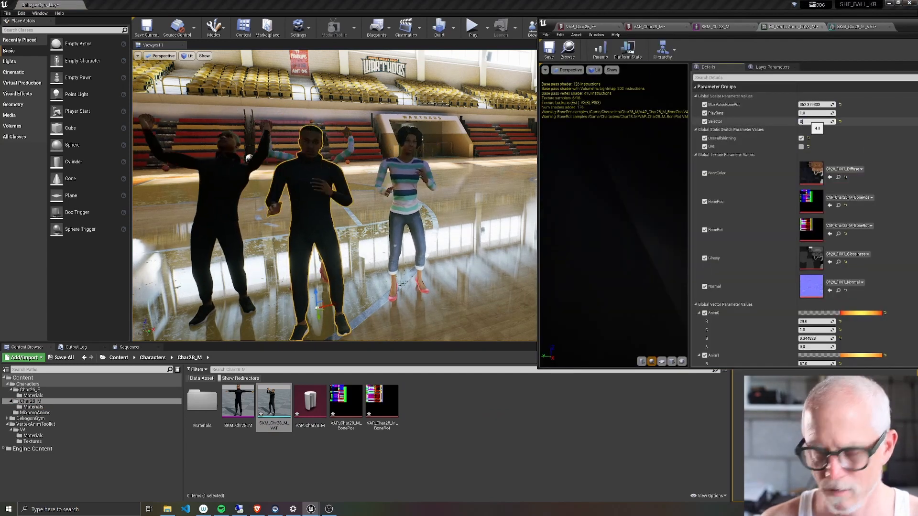
{"action": "key", "text": "Return"}
{"action": "type", "text": "1"}
{"action": "key", "text": "Return"}
{"action": "type", "text": "2"}
{"action": "key", "text": "Return"}
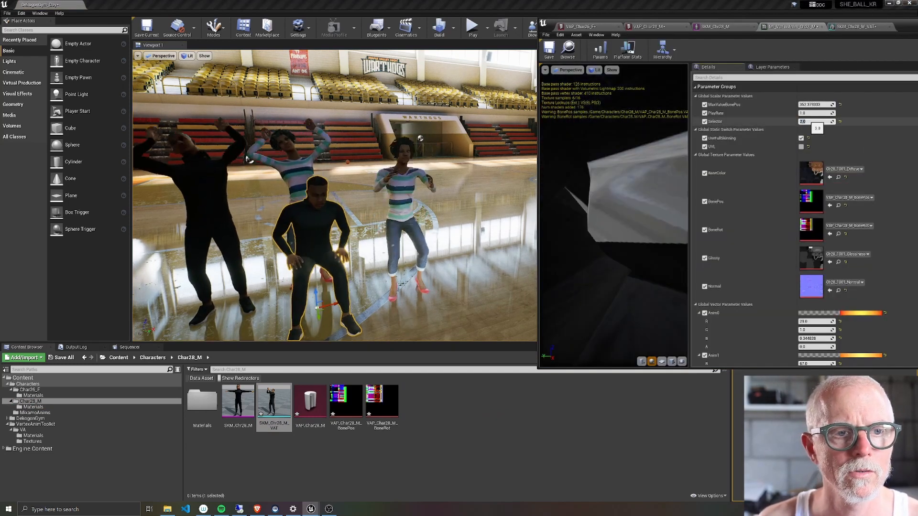
{"action": "type", "text": "3"}
{"action": "key", "text": "Return"}
{"action": "type", "text": "4"}
{"action": "key", "text": "Return"}
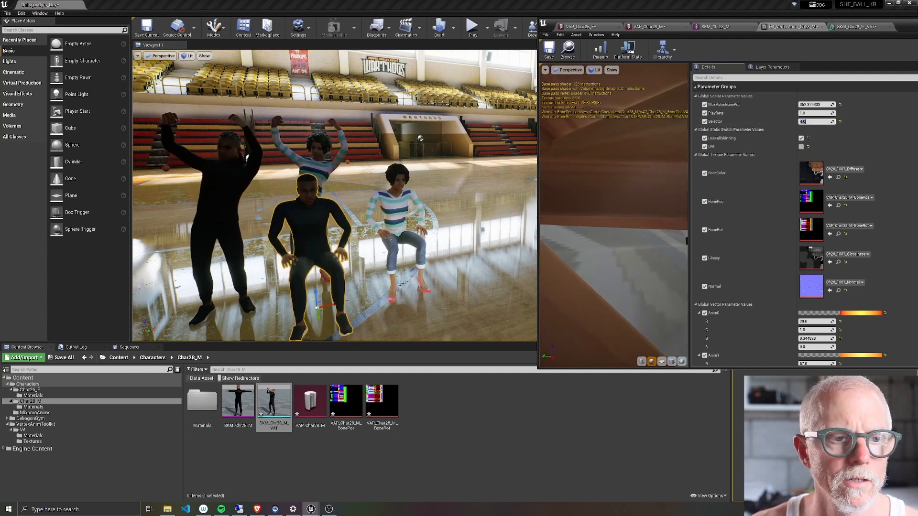
{"action": "left_click", "coordinate": [324, 232]}
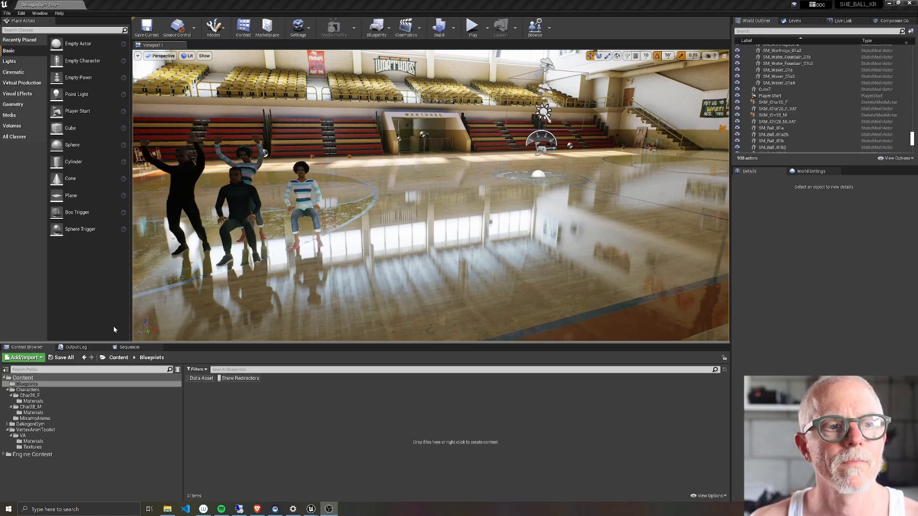
Delete all four test characters from the gym floor
{"action": "left_click", "coordinate": [233, 186]}
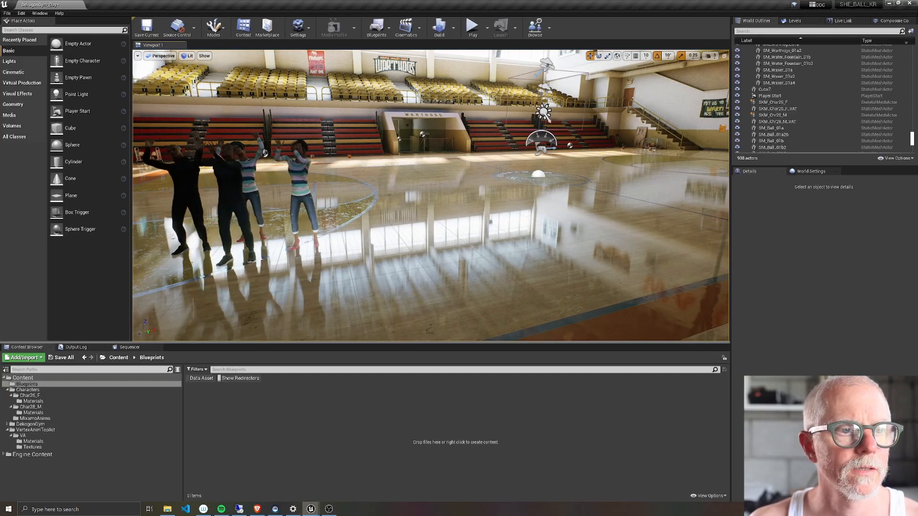
{"action": "left_click", "coordinate": [254, 173], "text": "ctrl"}
{"action": "left_click", "coordinate": [298, 182], "text": "ctrl"}
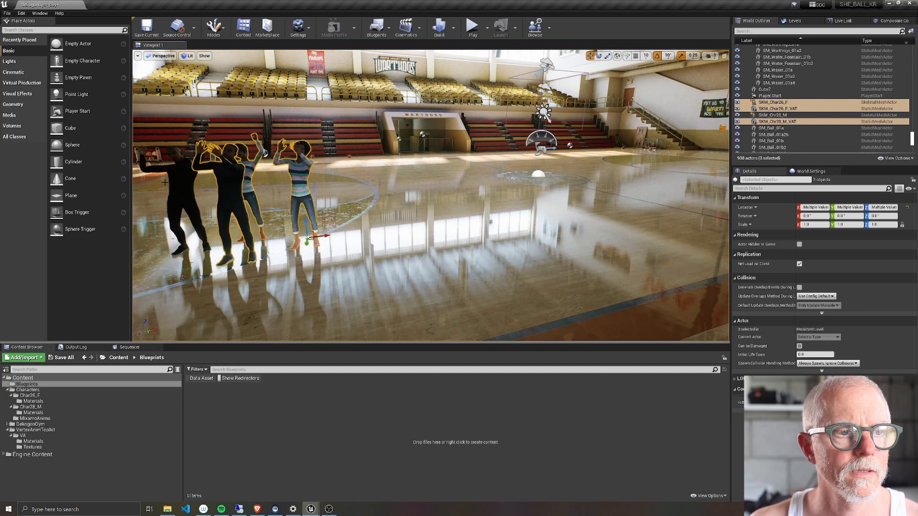
{"action": "left_click", "coordinate": [187, 185], "text": "ctrl"}
{"action": "key", "text": "Delete"}
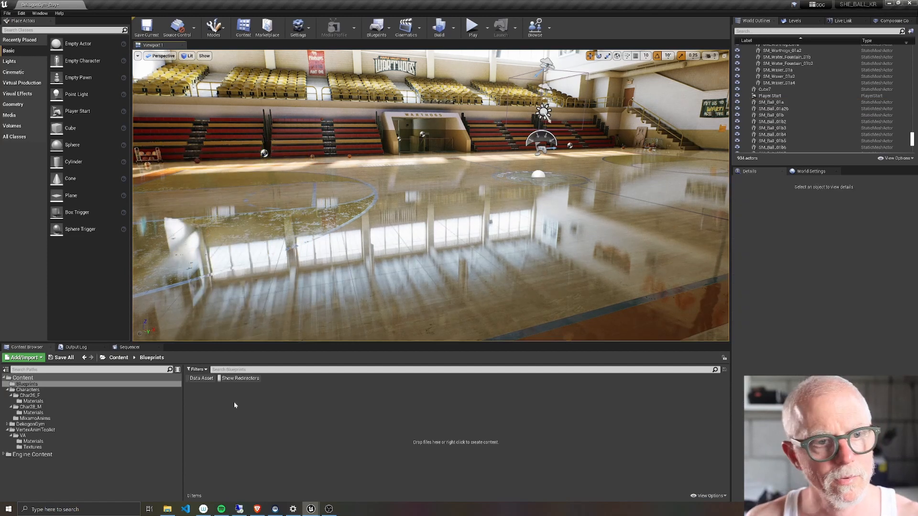
Create an Actor Blueprint class named BP_CrowdGrid in the Blueprints folder and open it for editing
{"action": "right_click", "coordinate": [228, 415]}
{"action": "left_click", "coordinate": [218, 438]}
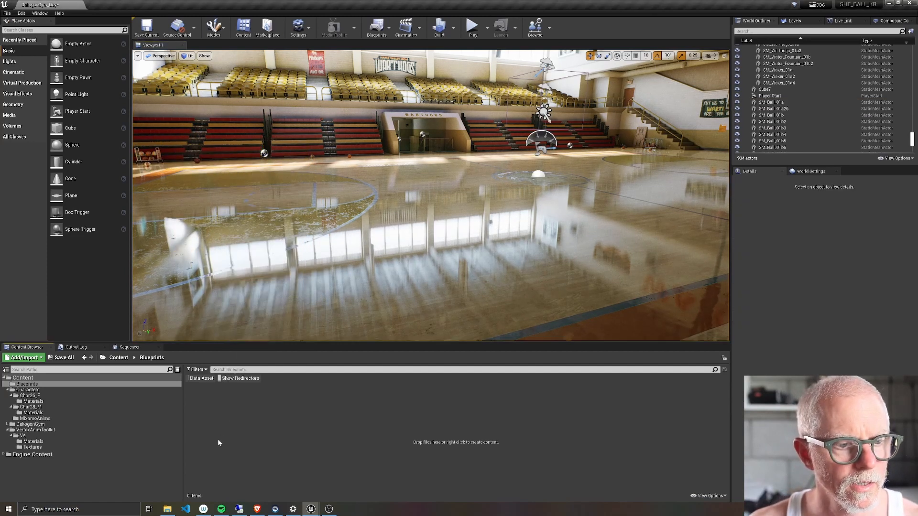
{"action": "left_click", "coordinate": [34, 384]}
{"action": "left_click", "coordinate": [204, 414]}
{"action": "right_click", "coordinate": [204, 417]}
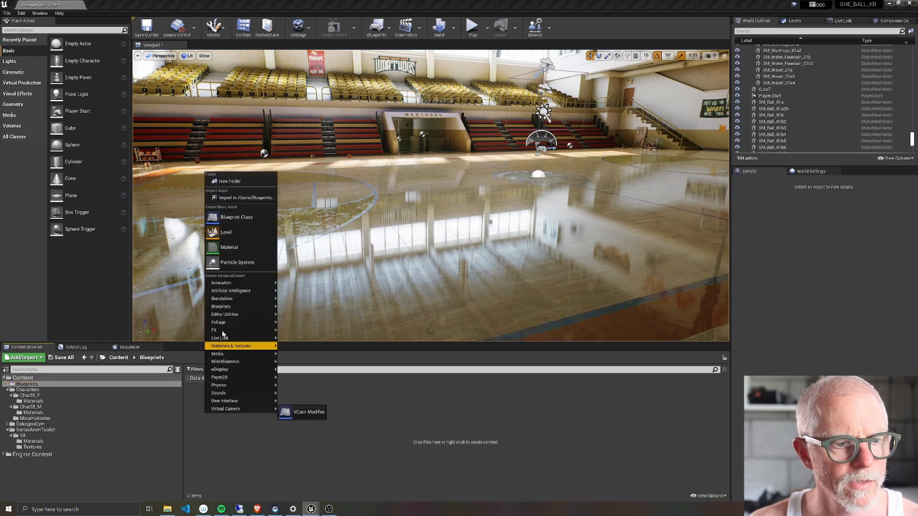
{"action": "left_click", "coordinate": [225, 216]}
{"action": "left_click", "coordinate": [397, 194]}
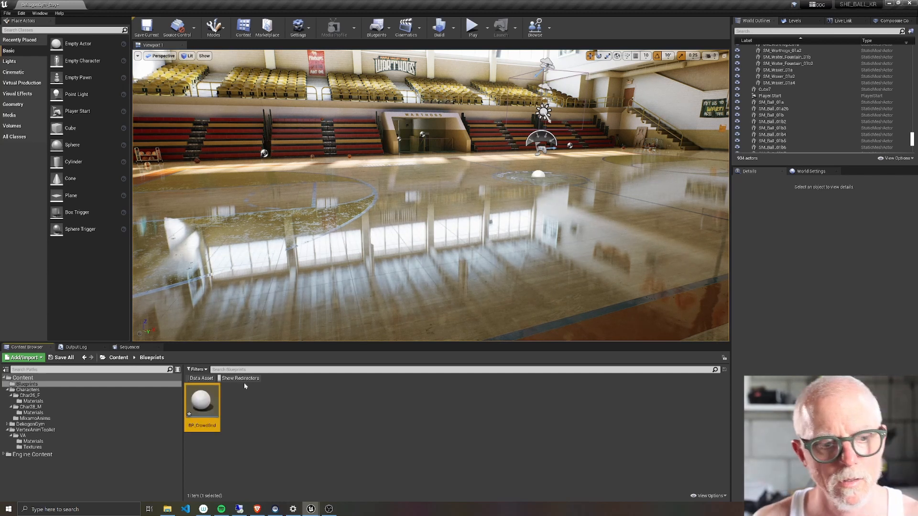
{"action": "double_click", "coordinate": [215, 395]}
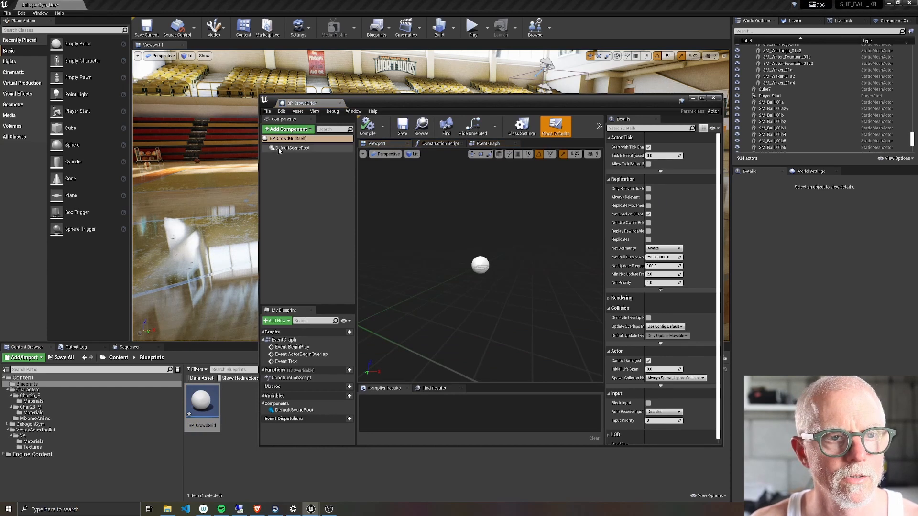
Add an Instanced Static Mesh component to the Blueprint and name it ISM_Chr26_F
{"action": "left_click", "coordinate": [288, 129]}
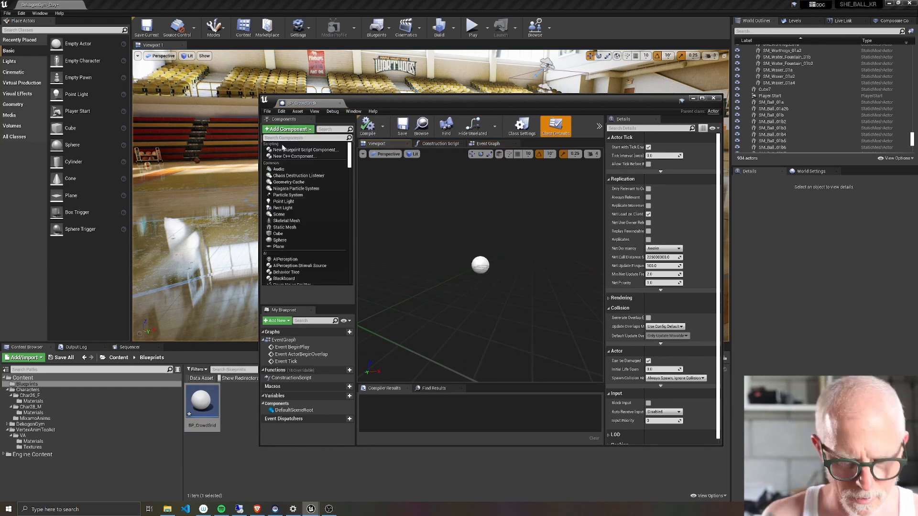
{"action": "type", "text": "instanced"}
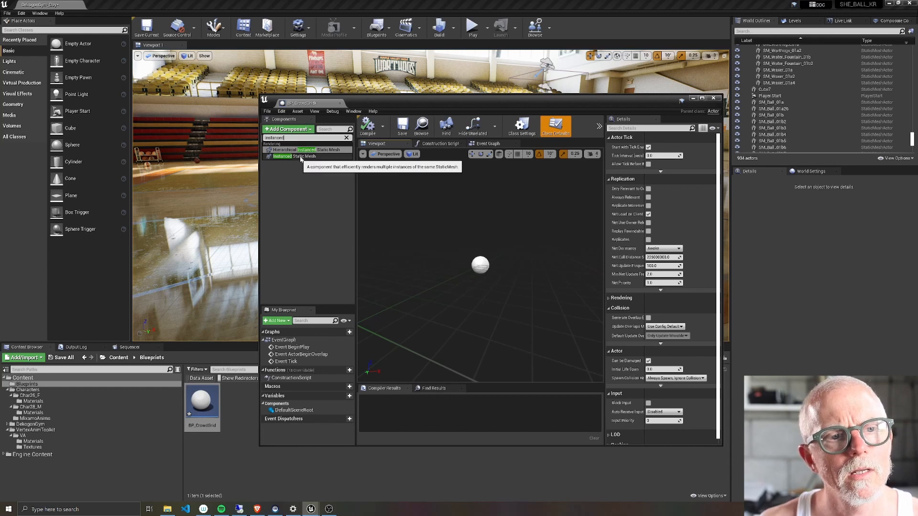
{"action": "left_click", "coordinate": [300, 157]}
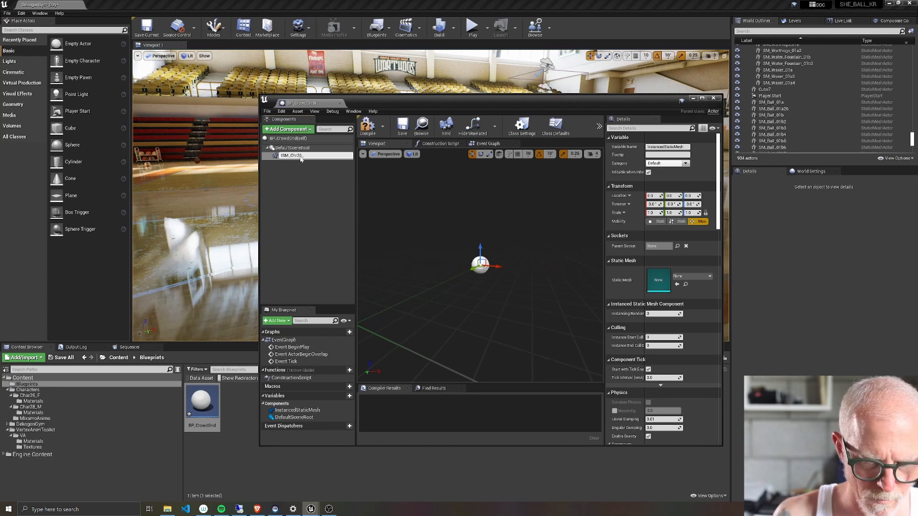
{"action": "key", "text": "Return"}
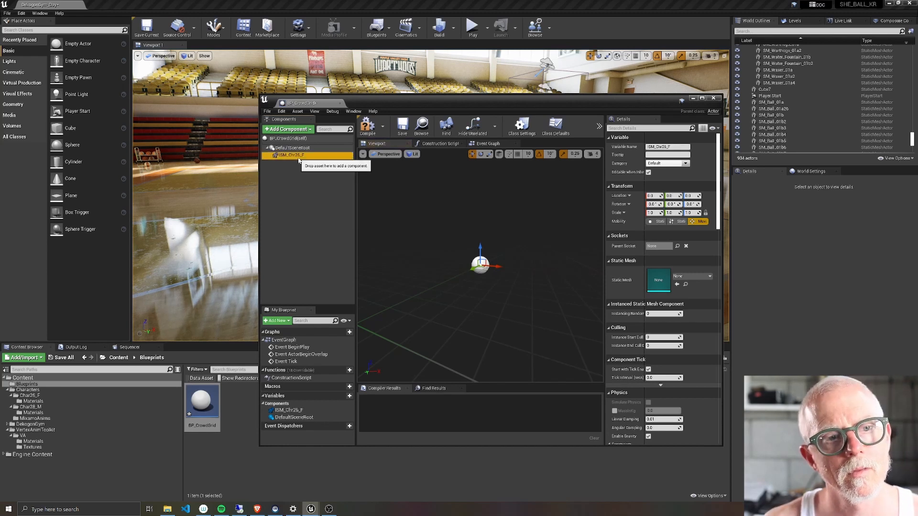
Duplicate the ISM_Chr26_F component and name the copy ISM_Chr28_M
{"action": "right_click", "coordinate": [298, 159]}
{"action": "left_click", "coordinate": [320, 210]}
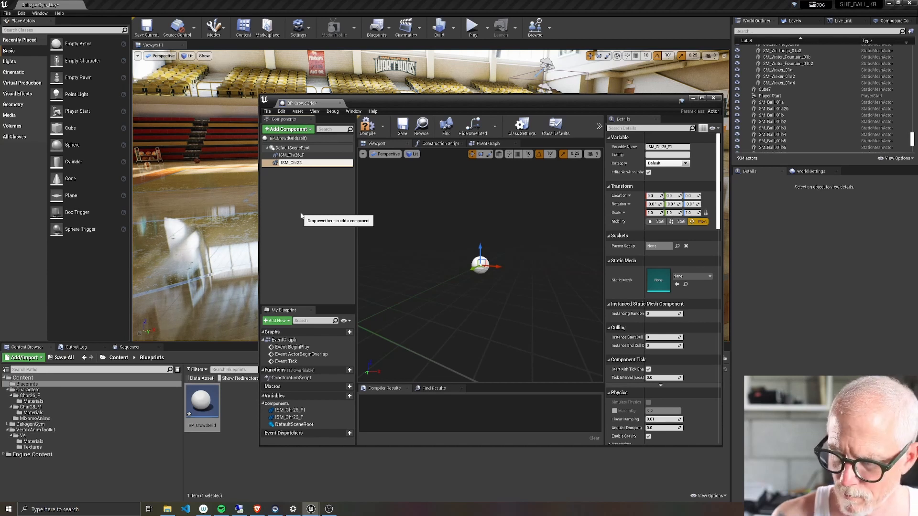
{"action": "key", "text": "Return"}
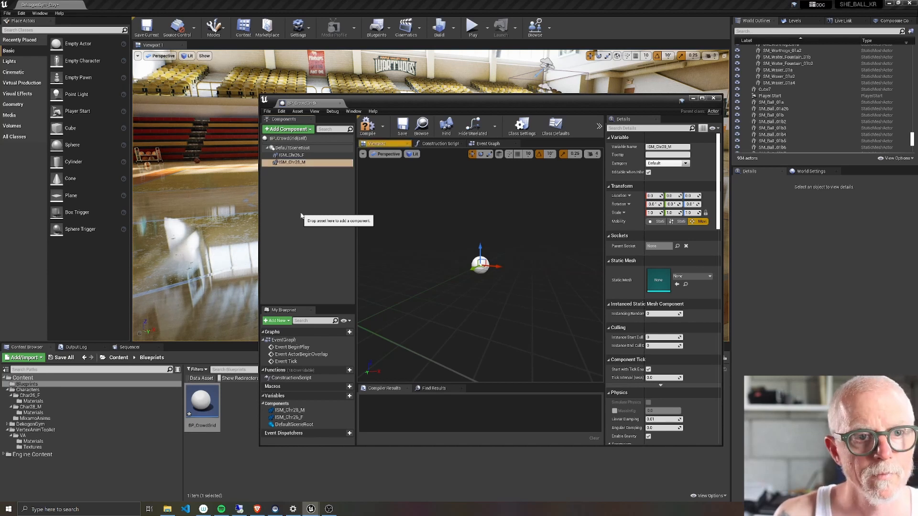
Set the static mesh of the ISM_Chr26_F component to SKM_Char26_F_VAT
{"action": "left_click", "coordinate": [290, 155]}
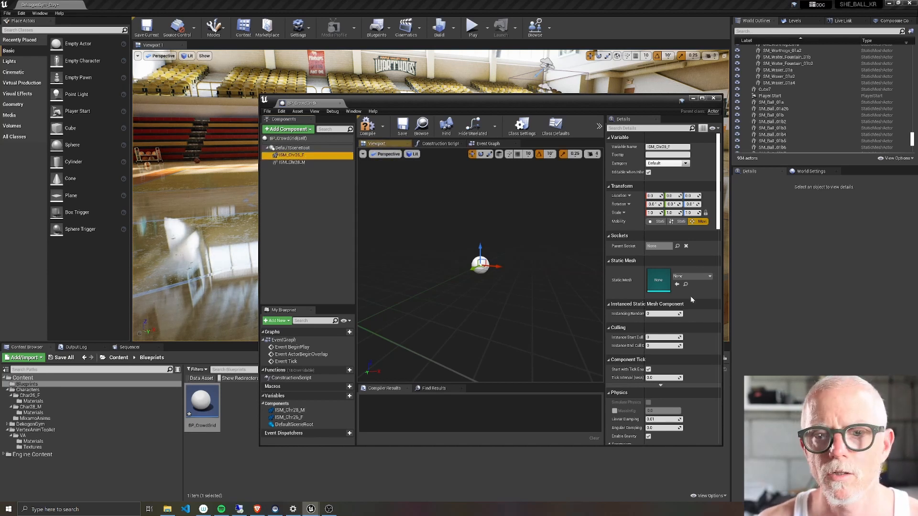
{"action": "left_click", "coordinate": [694, 276]}
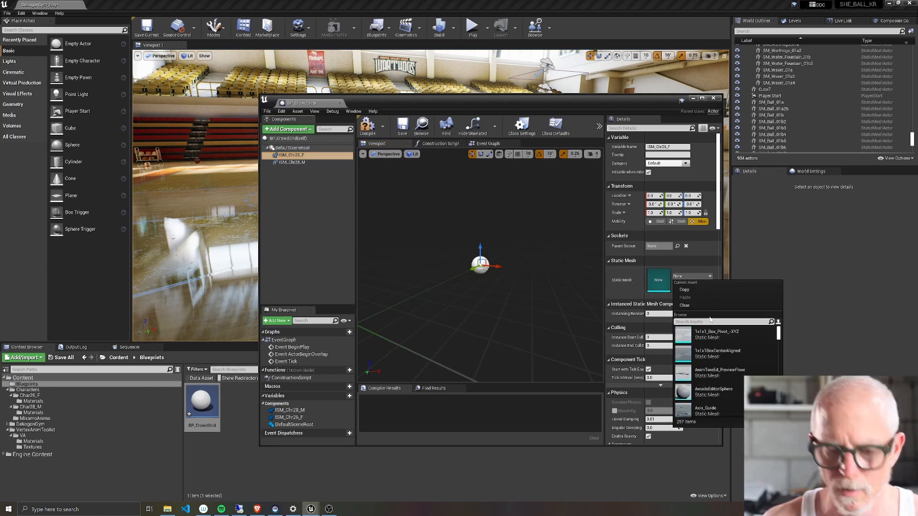
{"action": "type", "text": "26"}
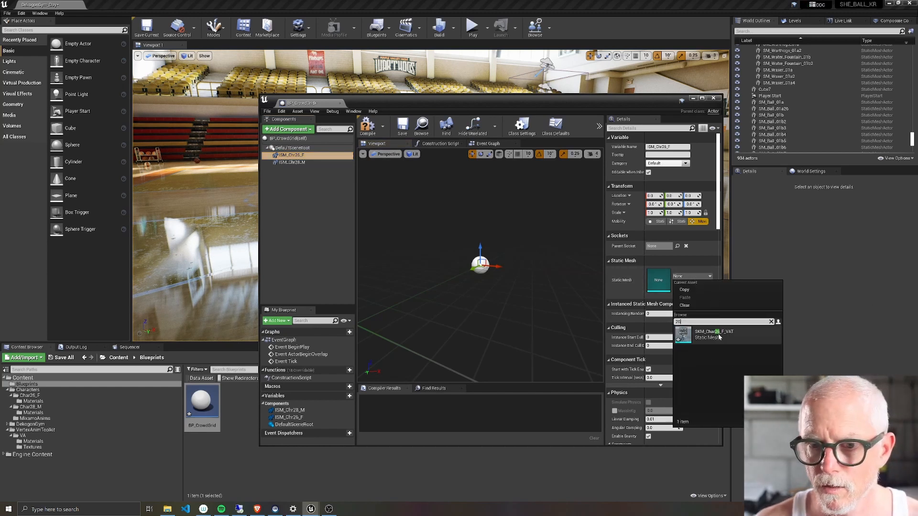
{"action": "left_click", "coordinate": [715, 333]}
Set the static mesh of the ISM_Chr28_M component to SKM_Chr28_M_VAT
{"action": "left_click", "coordinate": [300, 162]}
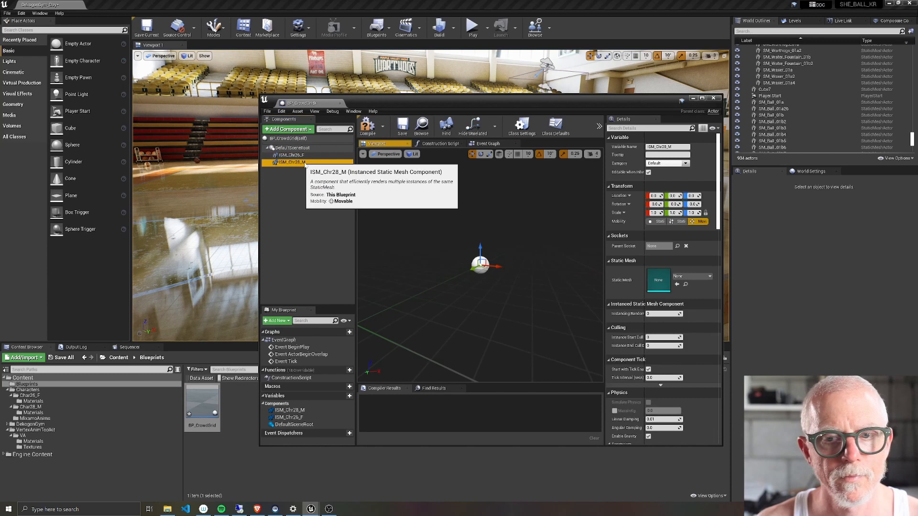
{"action": "left_click", "coordinate": [694, 276]}
{"action": "type", "text": "28"}
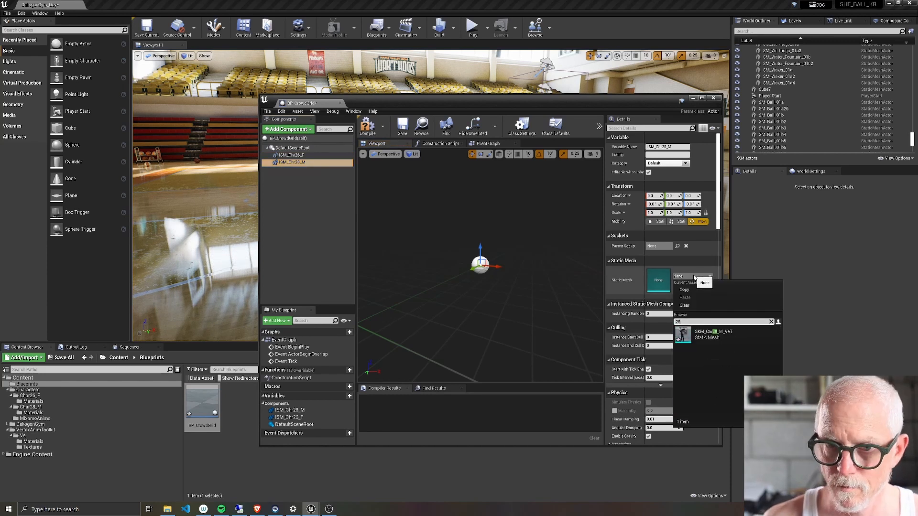
{"action": "left_click", "coordinate": [712, 336]}
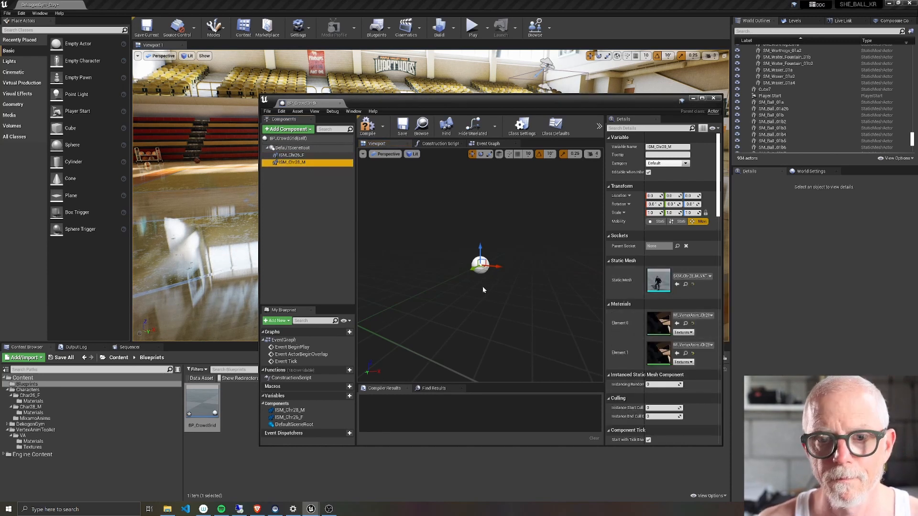
{"action": "left_click", "coordinate": [291, 155]}
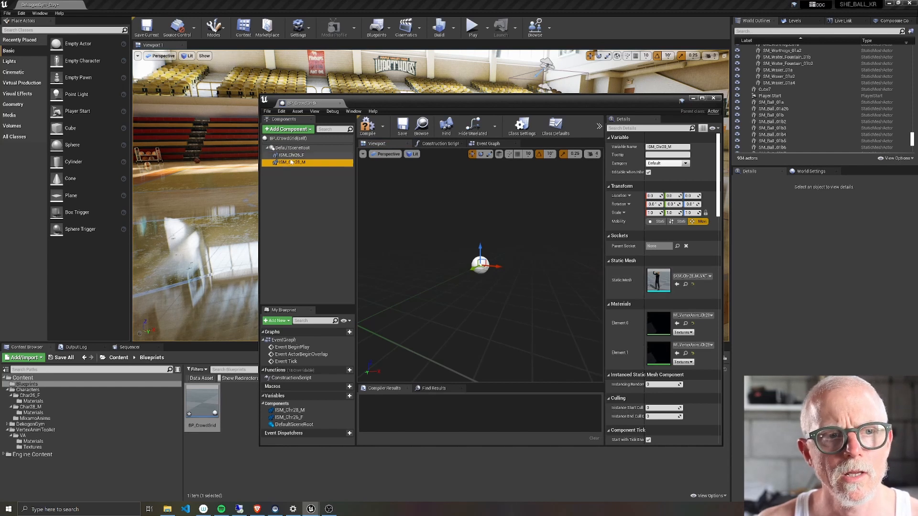
Add four instances to the ISM_Chr26_F component and spread them out in a row in the Blueprint viewport
{"action": "scroll", "coordinate": [664, 325], "scroll_direction": "down", "scroll_amount": 3}
{"action": "scroll", "coordinate": [665, 325], "scroll_direction": "down", "scroll_amount": 18}
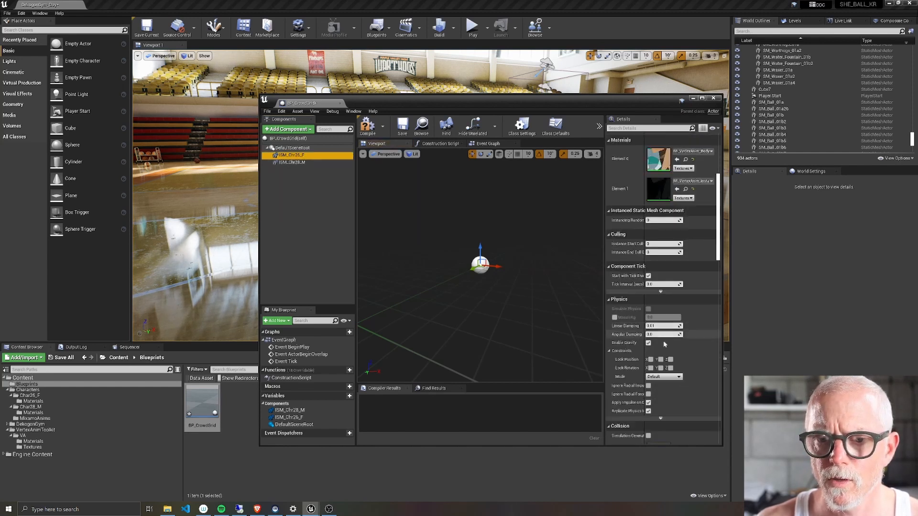
{"action": "scroll", "coordinate": [655, 362], "scroll_direction": "down", "scroll_amount": 1}
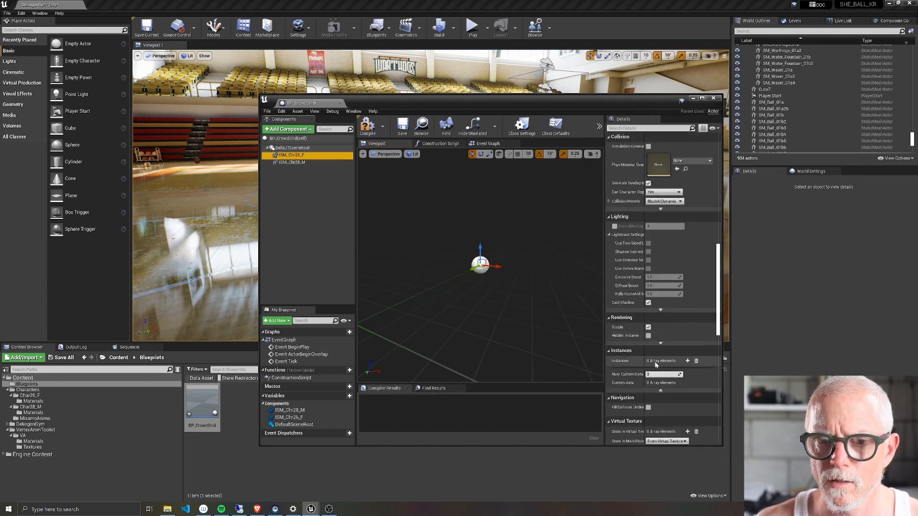
{"action": "left_click", "coordinate": [688, 362]}
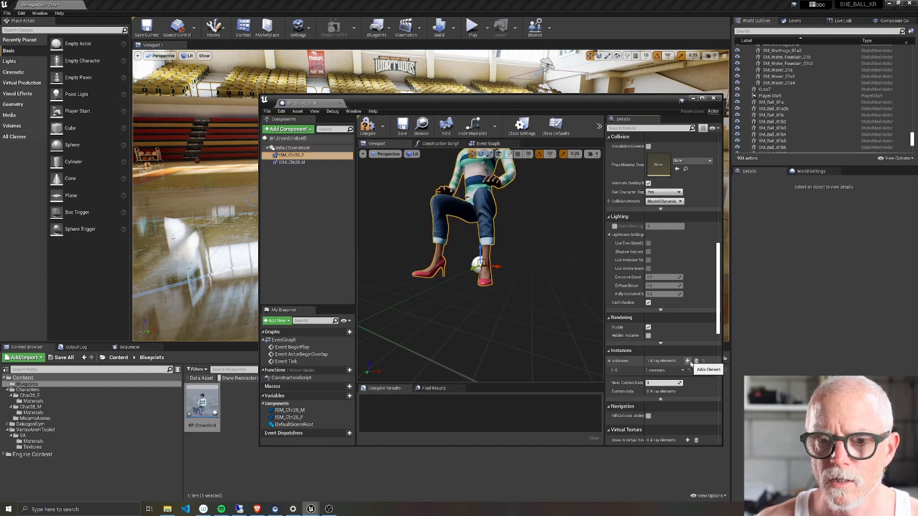
{"action": "scroll", "coordinate": [520, 256], "scroll_direction": "down", "scroll_amount": 6}
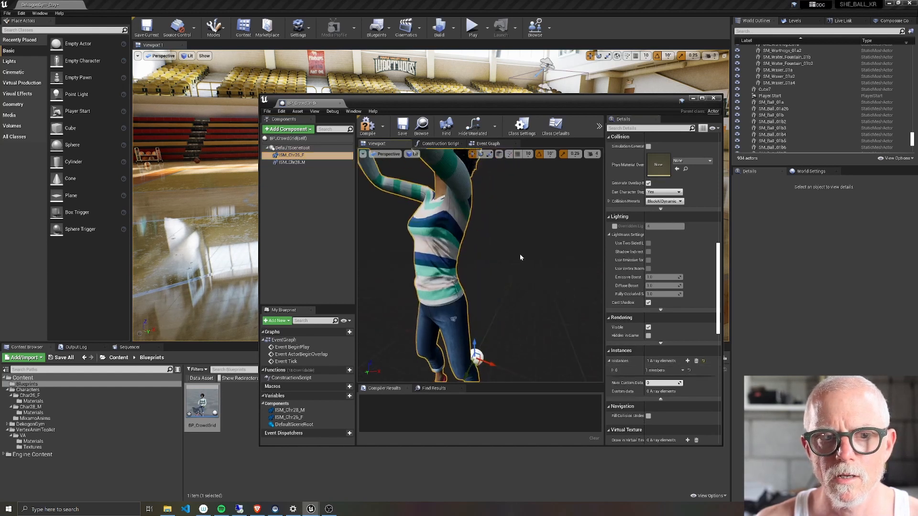
{"action": "left_click", "coordinate": [688, 361]}
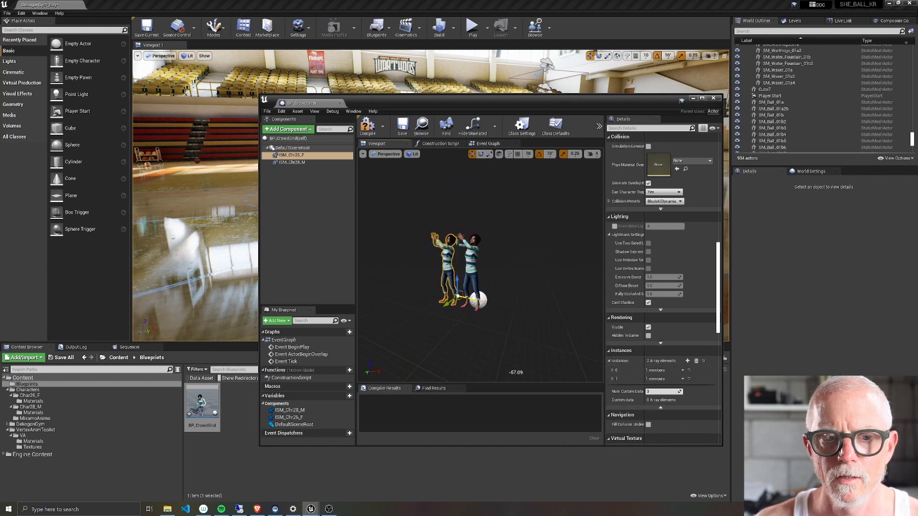
{"action": "left_click", "coordinate": [687, 362]}
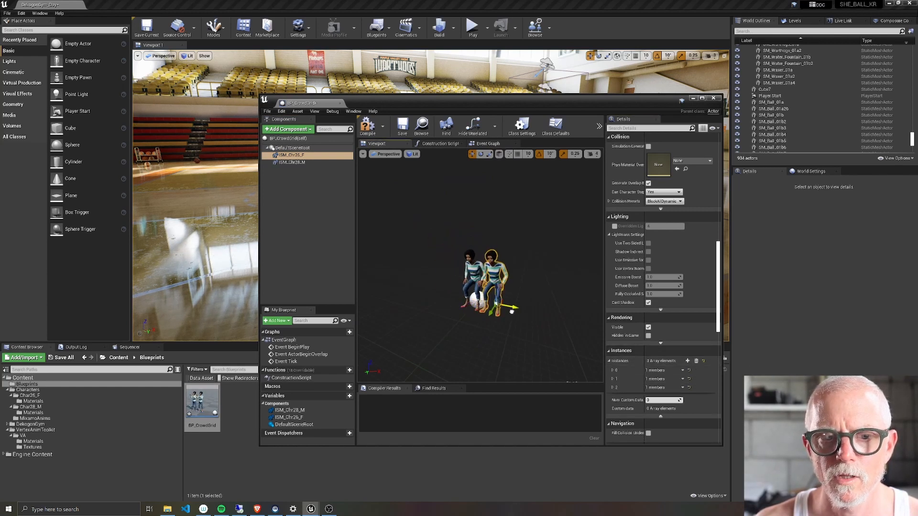
{"action": "left_click", "coordinate": [688, 362]}
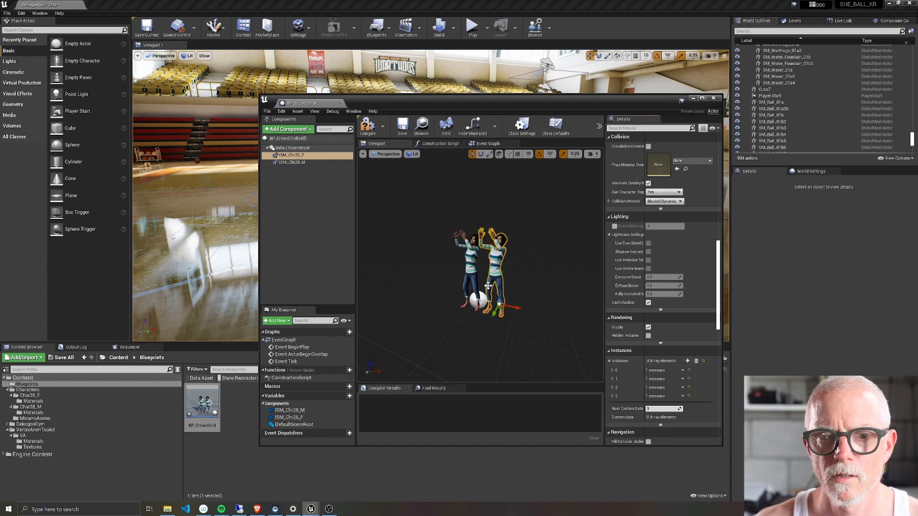
{"action": "left_click", "coordinate": [498, 274]}
{"action": "left_click_drag", "start_coordinate": [513, 306], "coordinate": [442, 282]}
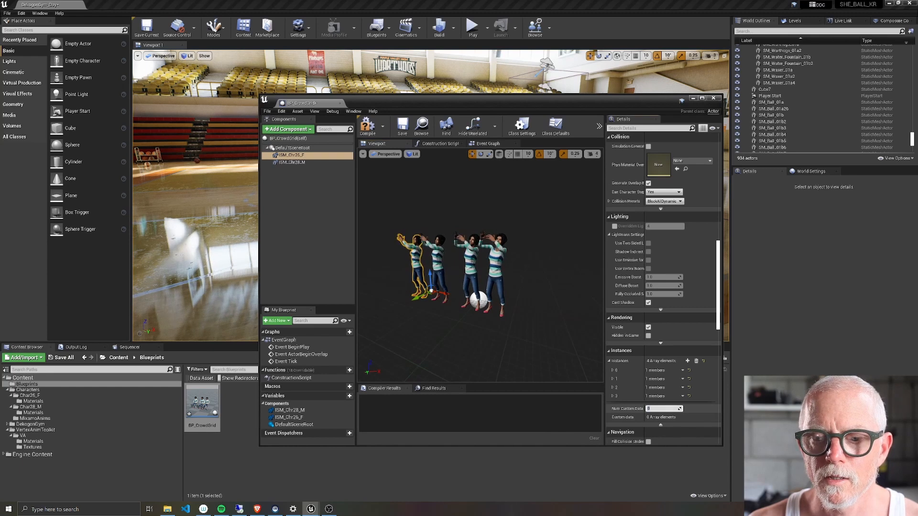
Set the number of custom data floats on ISM_Chr26_F to 1 and give its instances different custom data values
{"action": "left_click_drag", "start_coordinate": [657, 409], "coordinate": [662, 418]}
{"action": "scroll", "coordinate": [662, 418], "scroll_direction": "down", "scroll_amount": 2}
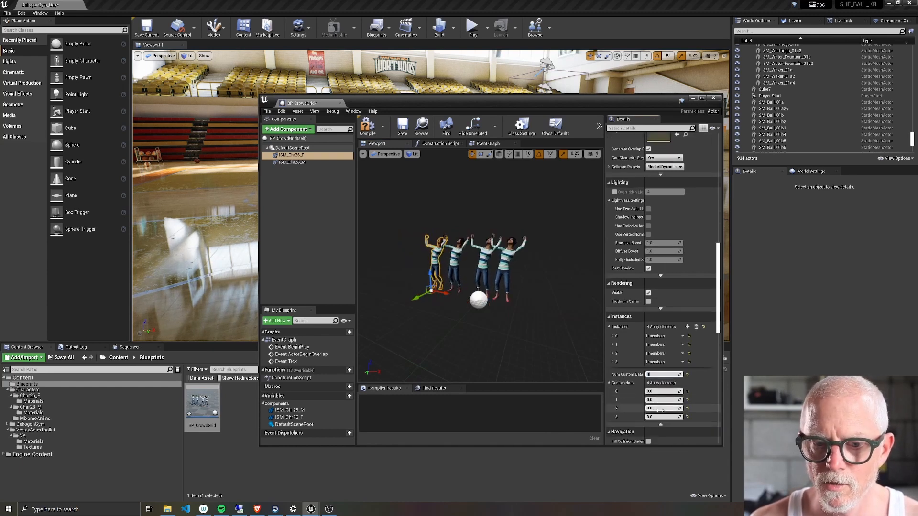
{"action": "type", "text": "1"}
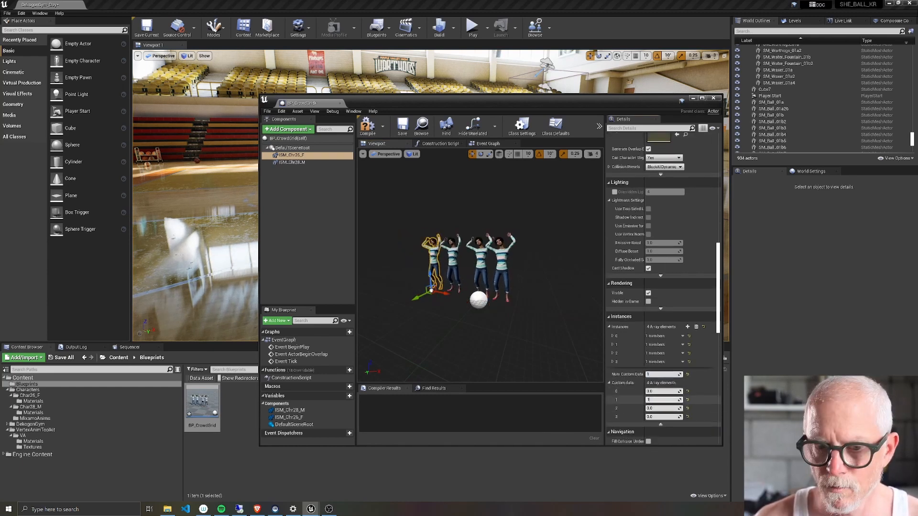
{"action": "key", "text": "Tab"}
{"action": "type", "text": "3"}
{"action": "key", "text": "Tab"}
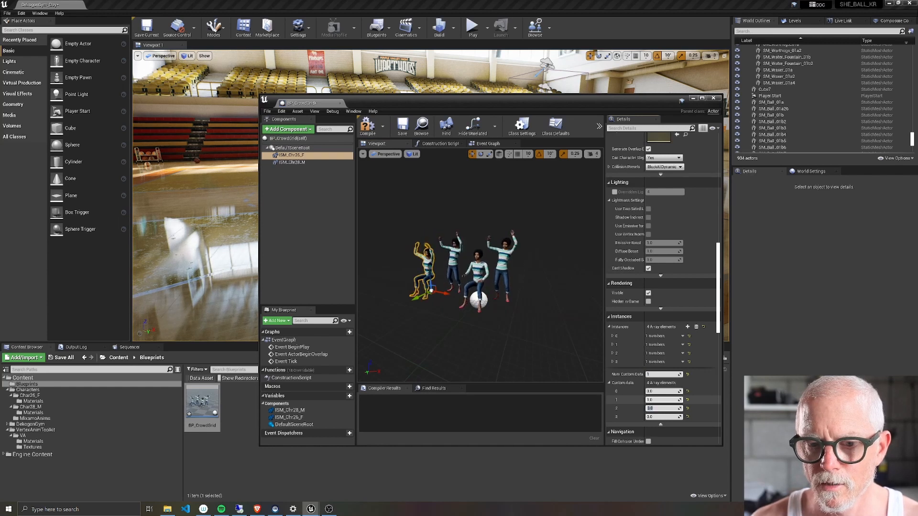
{"action": "type", "text": "4"}
{"action": "key", "text": "Return"}
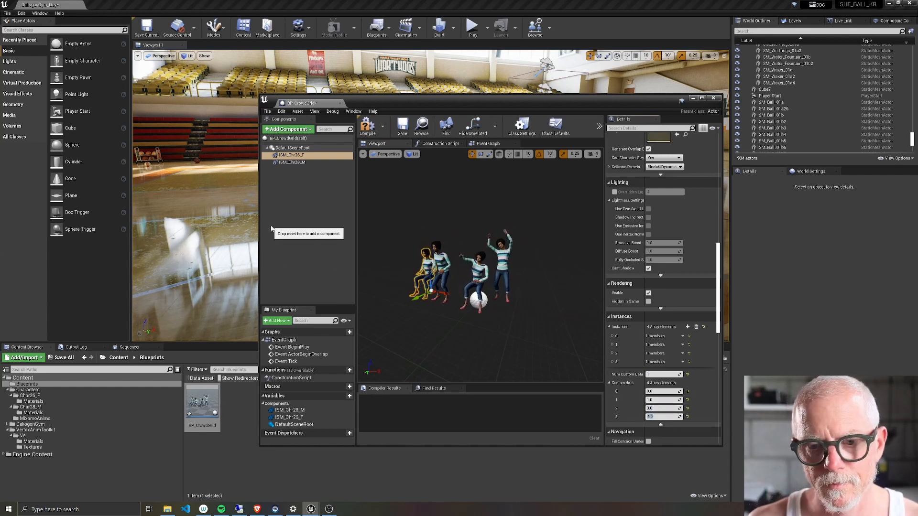
Clear all instances from ISM_Chr26_F and set the number of custom data floats on ISM_Chr28_M to 1
{"action": "left_click", "coordinate": [696, 327]}
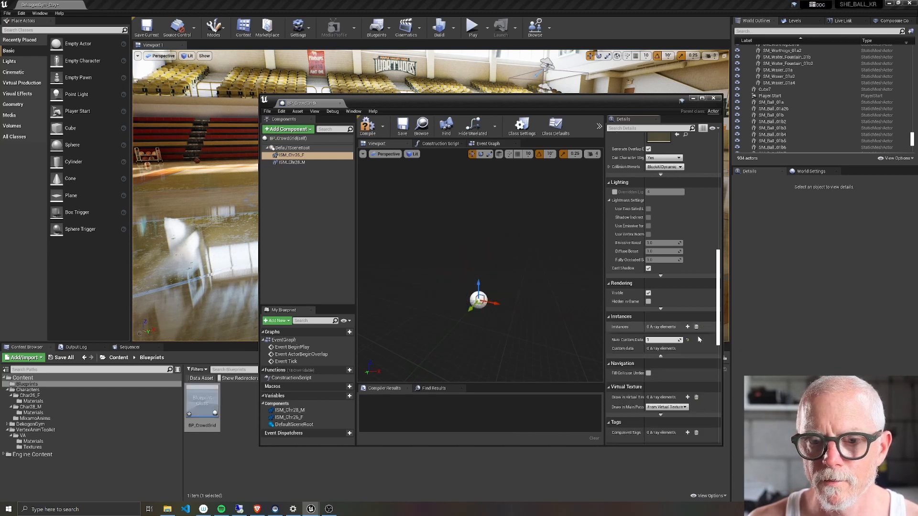
{"action": "left_click", "coordinate": [296, 163]}
{"action": "left_click", "coordinate": [647, 339]}
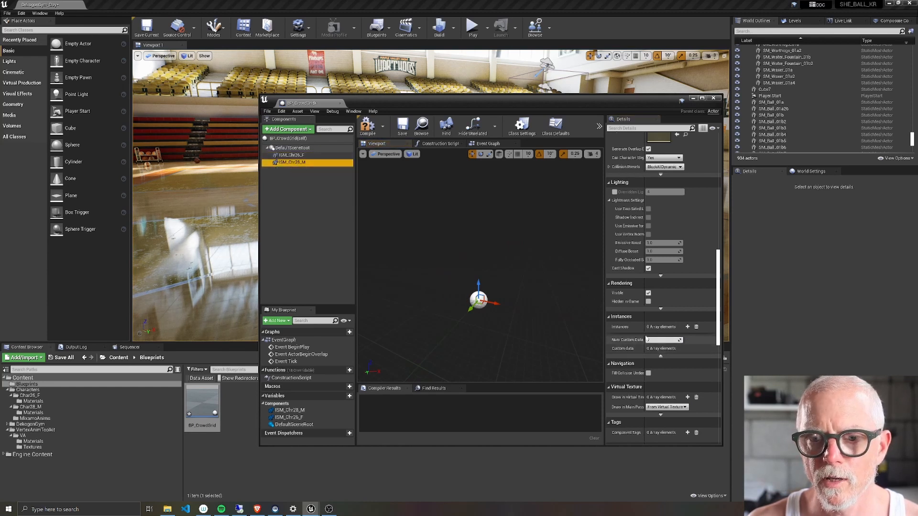
{"action": "type", "text": "1"}
{"action": "key", "text": "Return"}
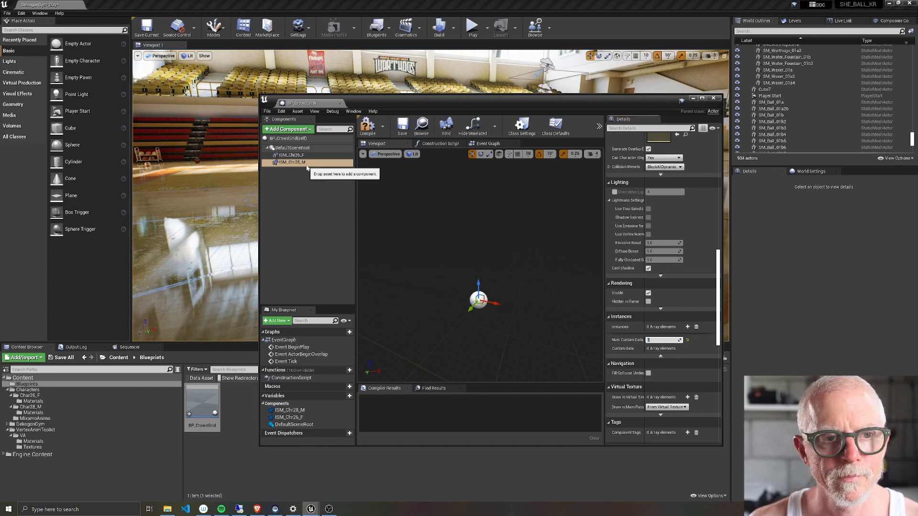
Compile the Blueprint and connect a new Sequence node to the entry node of the Construction Script
{"action": "left_click", "coordinate": [292, 156]}
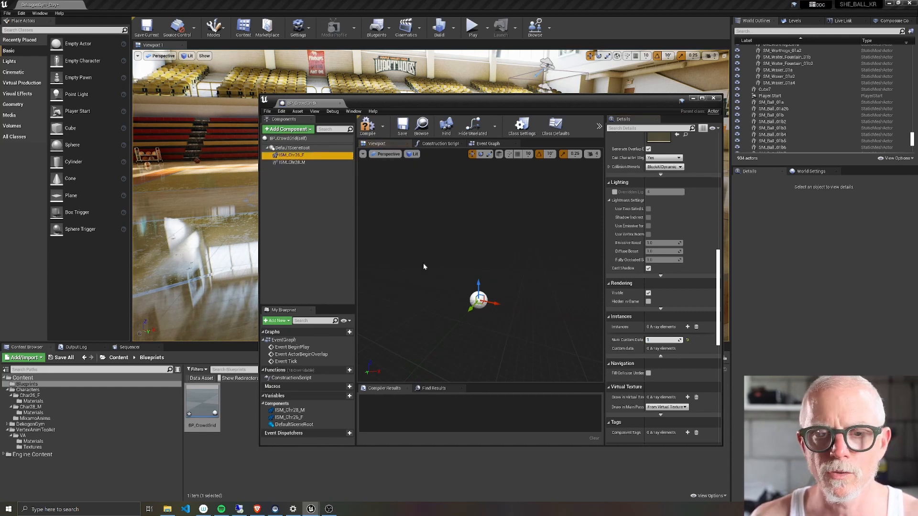
{"action": "left_click", "coordinate": [367, 125]}
{"action": "left_click", "coordinate": [440, 144]}
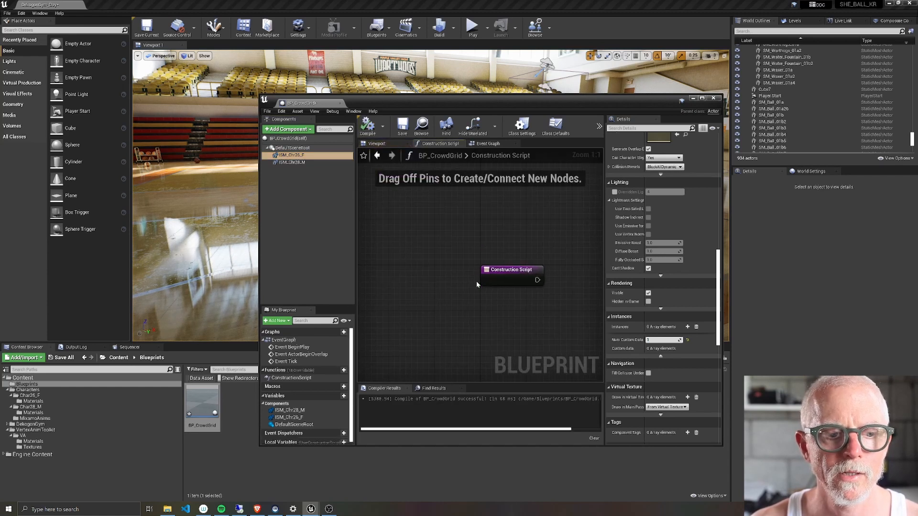
{"action": "right_click_drag", "start_coordinate": [531, 330], "coordinate": [421, 299]}
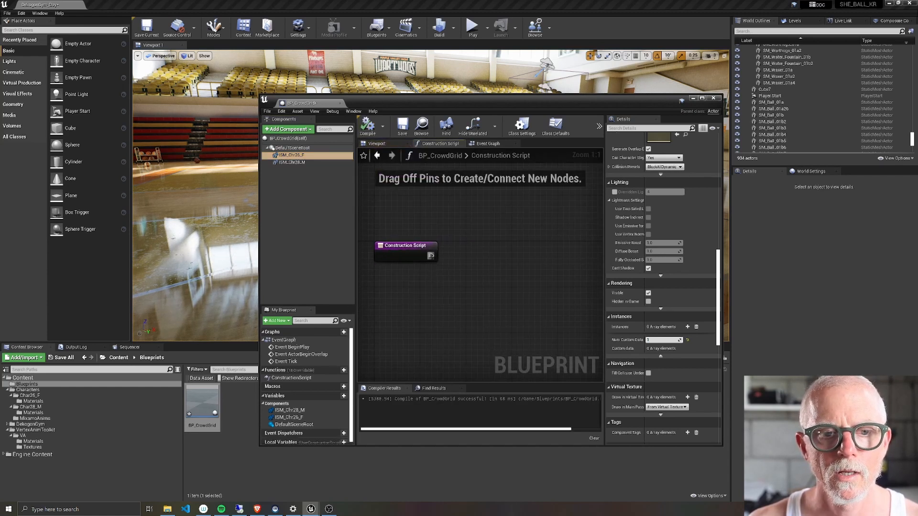
{"action": "left_click_drag", "start_coordinate": [449, 243], "coordinate": [449, 243]}
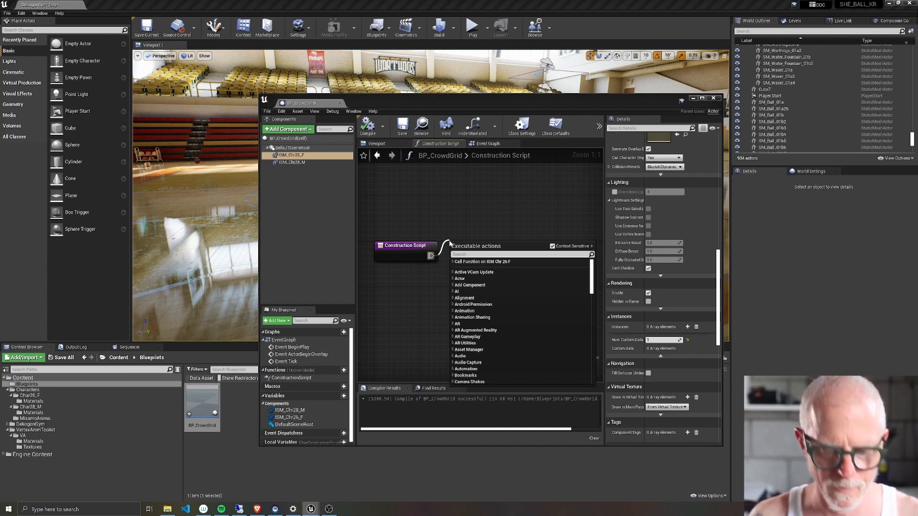
{"action": "type", "text": "sequenc"}
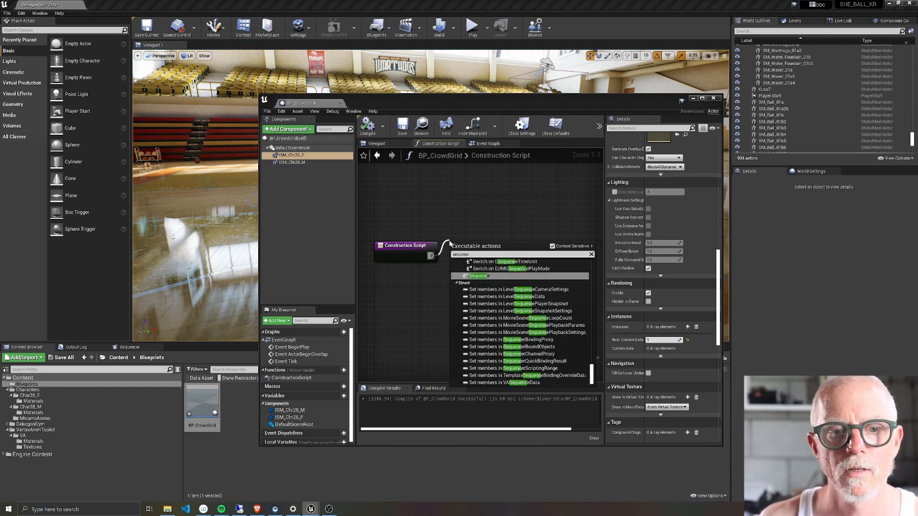
{"action": "key", "text": "Return"}
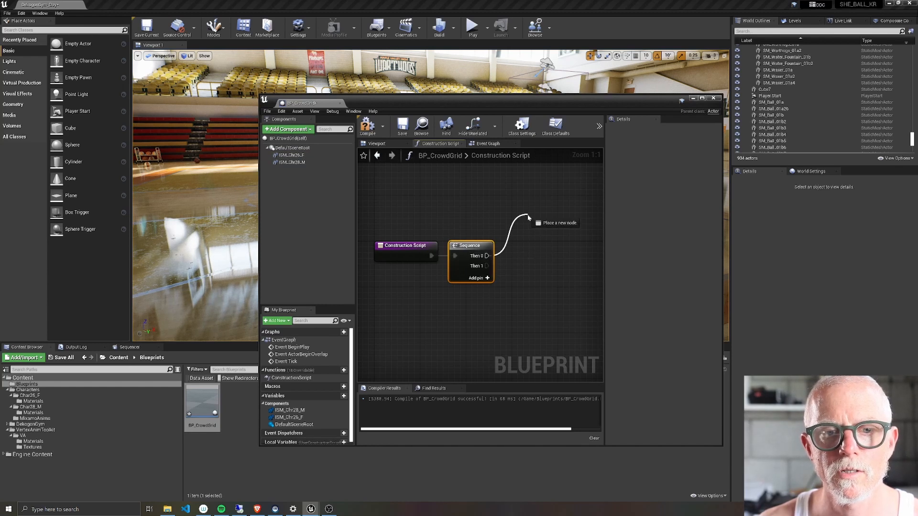
Add a Set Random Stream Seed node to the Sequence's Then 0 output and line it up with the Sequence
{"action": "left_click_drag", "start_coordinate": [528, 217], "coordinate": [528, 217]}
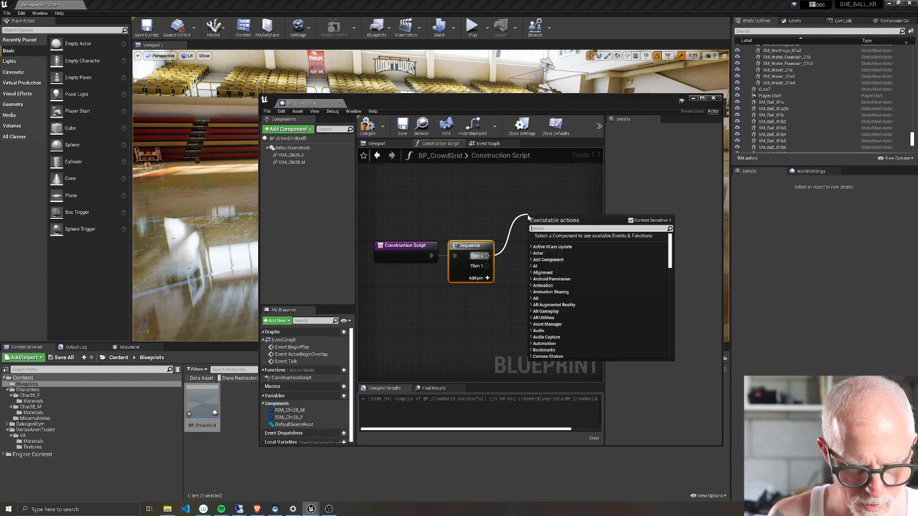
{"action": "type", "text": "rand"}
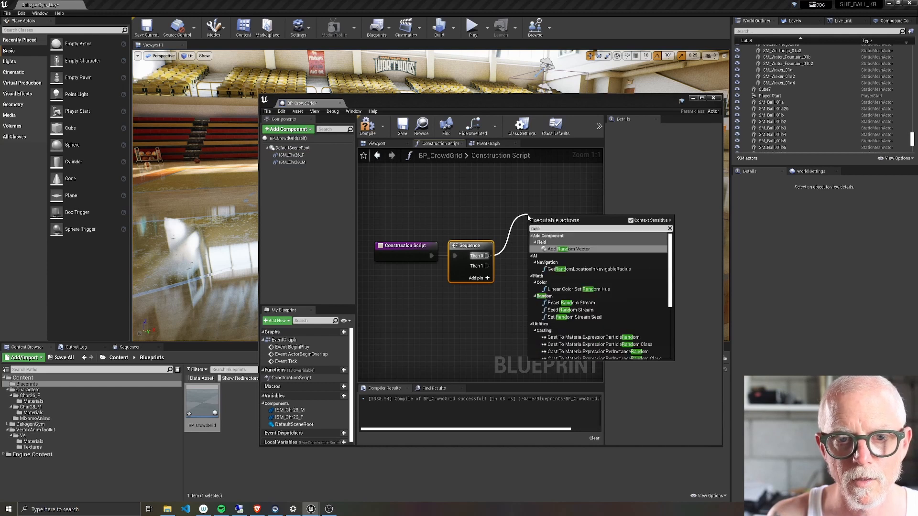
{"action": "type", "text": "om stream"}
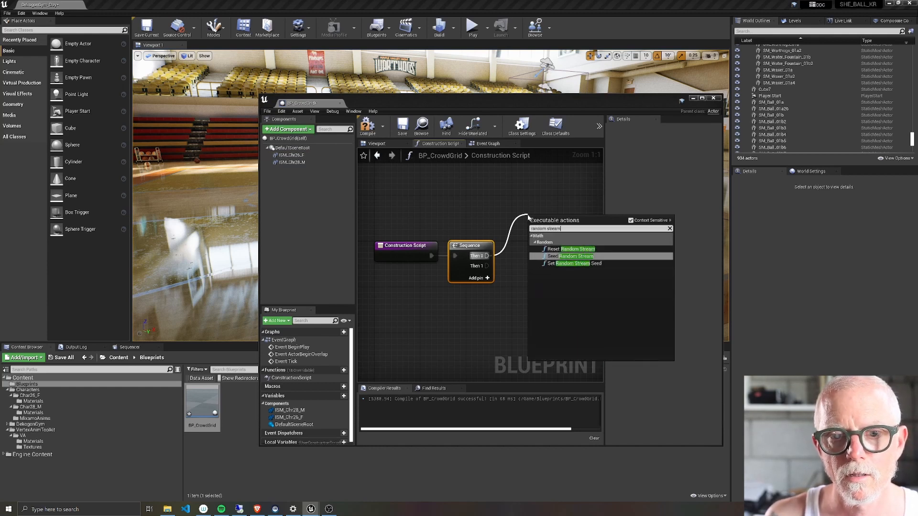
{"action": "left_click", "coordinate": [565, 263]}
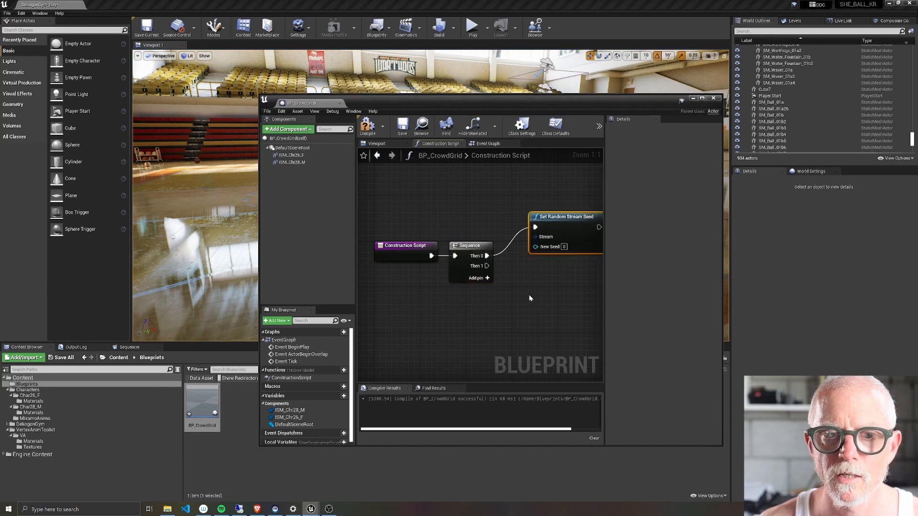
{"action": "right_click_drag", "start_coordinate": [529, 295], "coordinate": [468, 276]}
{"action": "left_click_drag", "start_coordinate": [504, 201], "coordinate": [533, 230]}
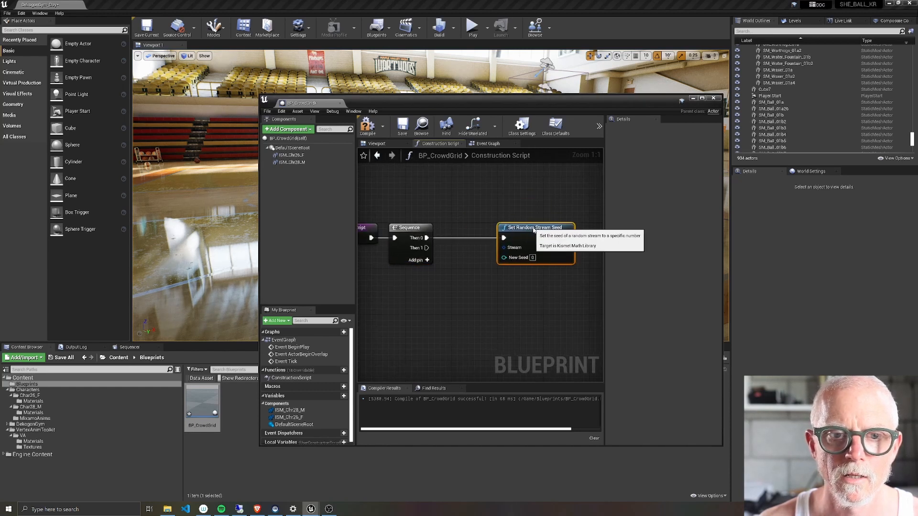
Promote the Stream input of Set Random Stream Seed to a variable named RandomStream
{"action": "right_click", "coordinate": [503, 248]}
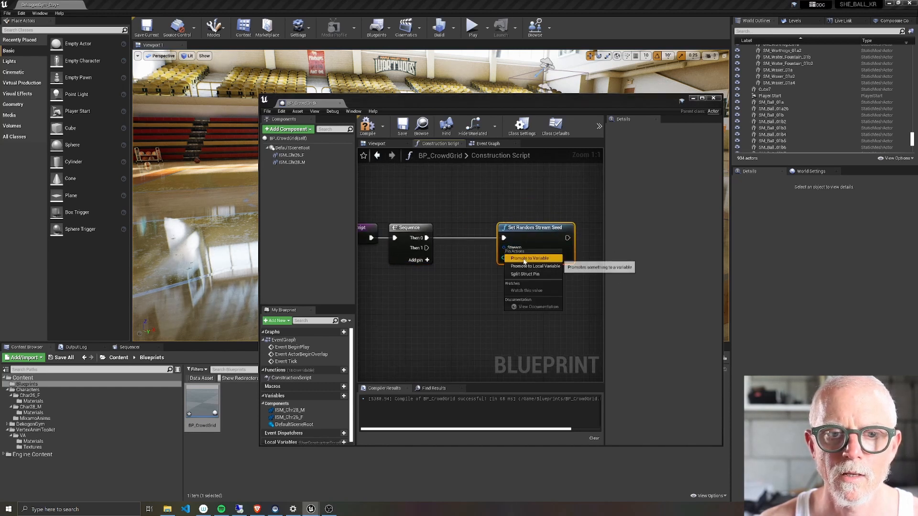
{"action": "left_click", "coordinate": [524, 261]}
{"action": "left_click_drag", "start_coordinate": [468, 230], "coordinate": [457, 250]}
{"action": "left_click_drag", "start_coordinate": [505, 204], "coordinate": [504, 194]}
{"action": "key", "text": "Escape"}
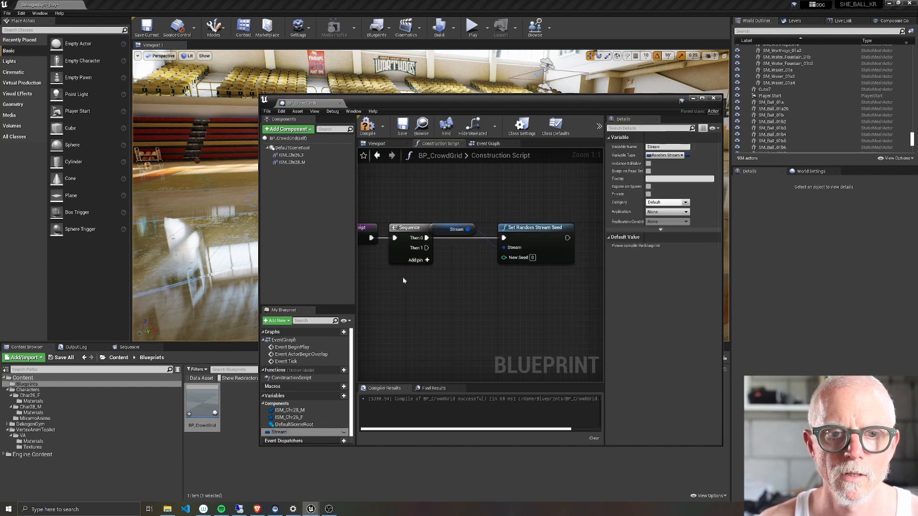
{"action": "left_click", "coordinate": [287, 432]}
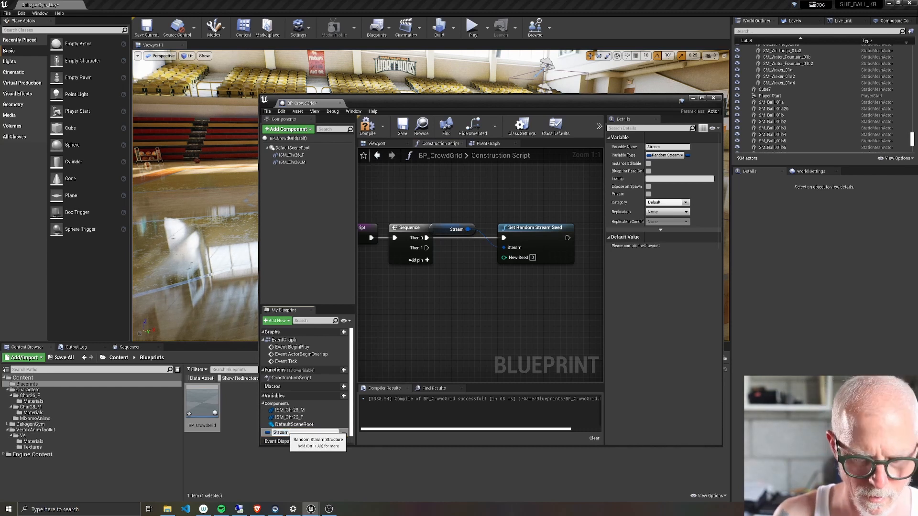
{"action": "key", "text": "Return"}
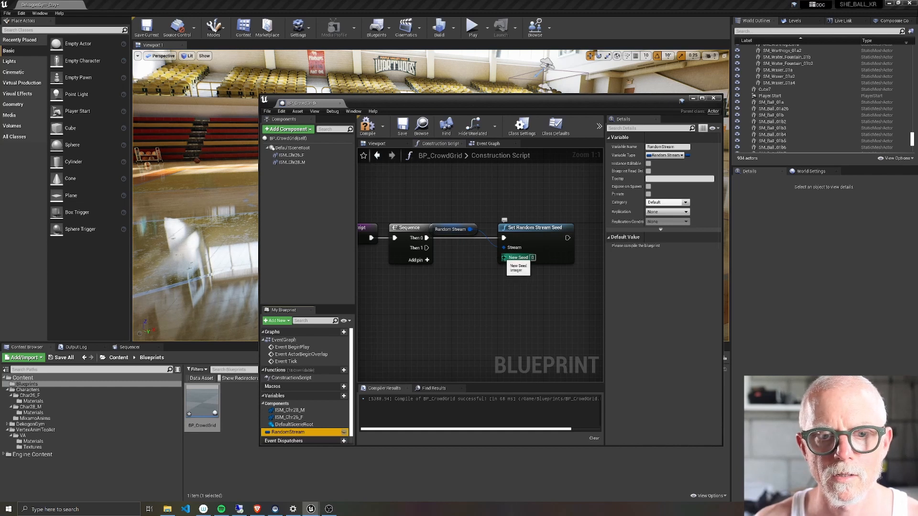
Promote the New Seed input of Set Random Stream Seed to an integer variable named RandomSeed
{"action": "right_click", "coordinate": [503, 257]}
{"action": "left_click", "coordinate": [518, 268]}
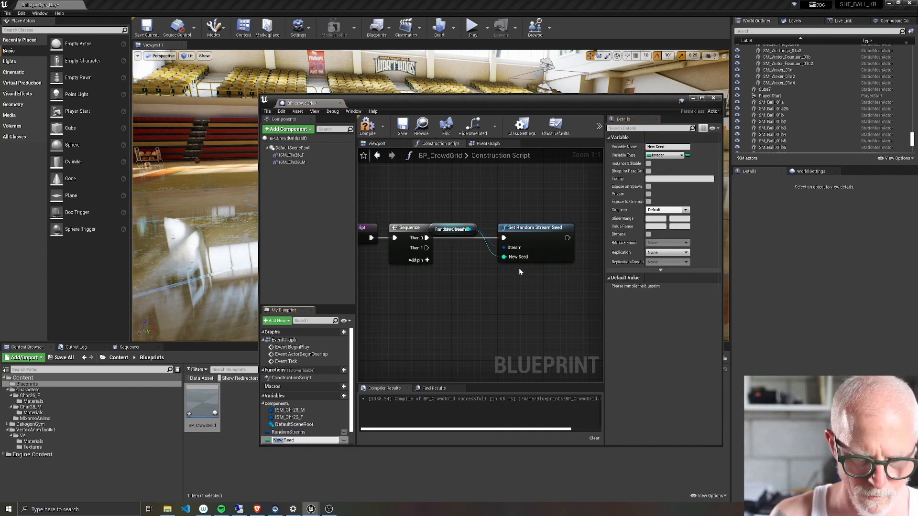
{"action": "key", "text": "Return"}
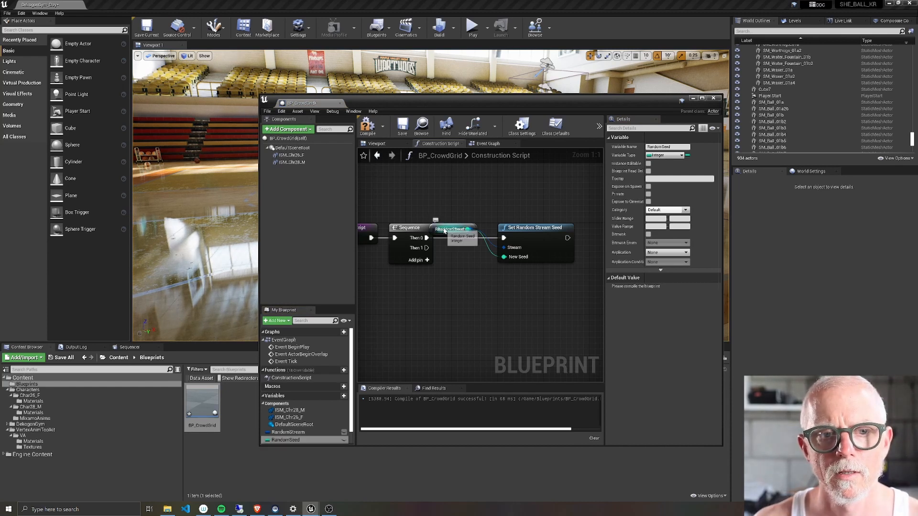
Arrange the Random Stream and Random Seed nodes below the Sequence and shift Set Random Stream Seed clear of them
{"action": "left_click_drag", "start_coordinate": [446, 224], "coordinate": [433, 285]}
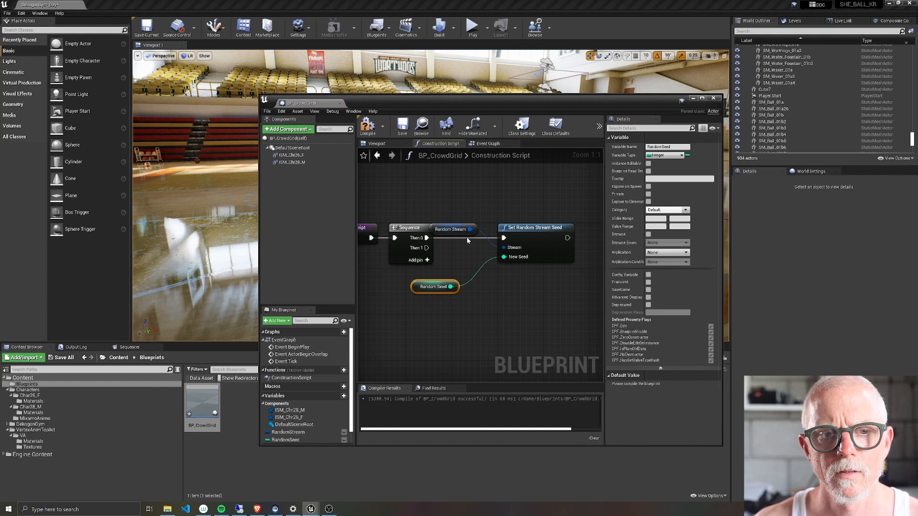
{"action": "left_click_drag", "start_coordinate": [453, 230], "coordinate": [426, 273]}
{"action": "left_click_drag", "start_coordinate": [521, 229], "coordinate": [526, 223]}
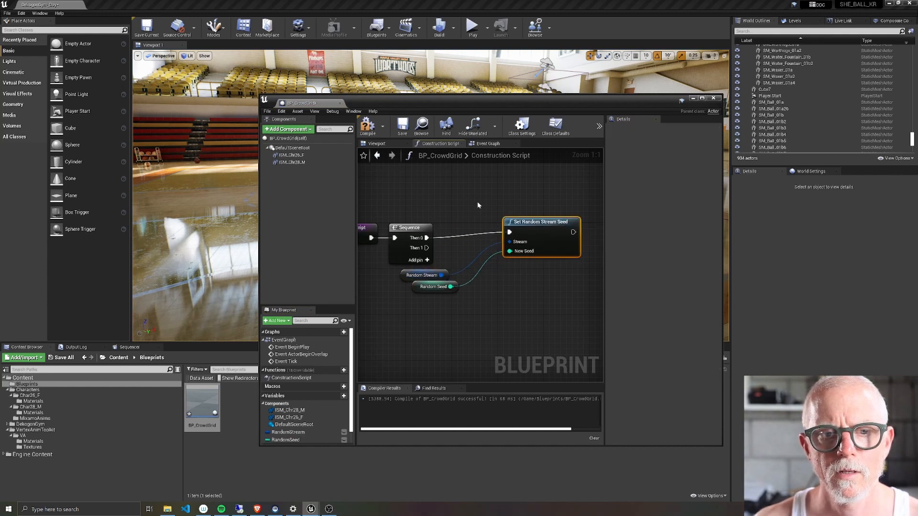
{"action": "right_click_drag", "start_coordinate": [479, 205], "coordinate": [506, 193]}
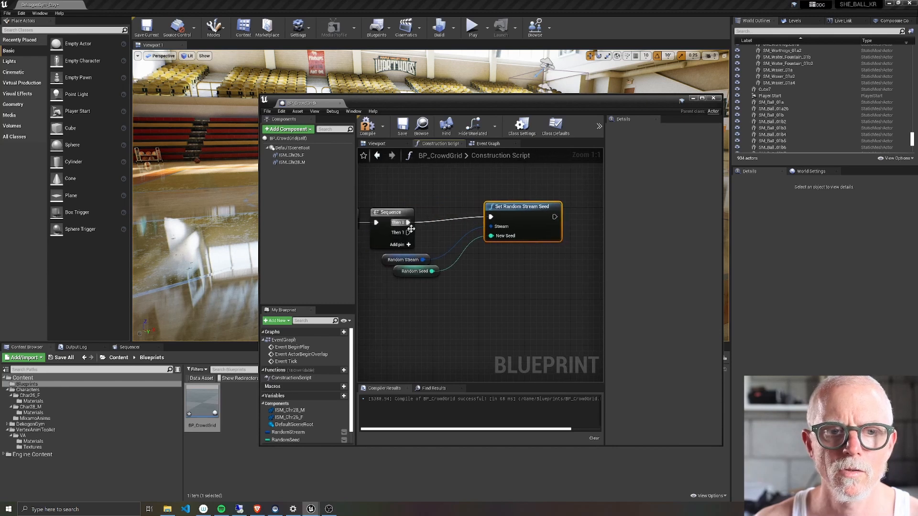
Add a Make Random Stream node to the Construction Script and place it above the Sequence
{"action": "left_click_drag", "start_coordinate": [408, 222], "coordinate": [461, 180]}
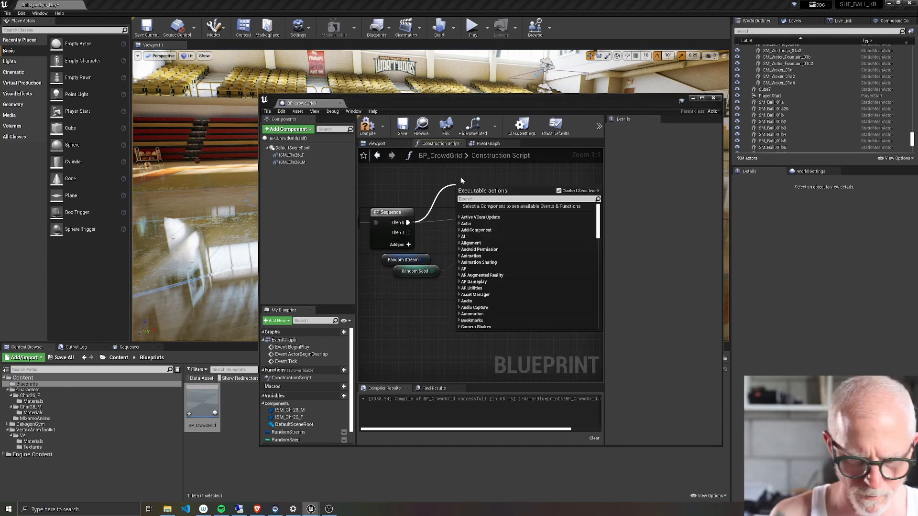
{"action": "type", "text": "random stream"}
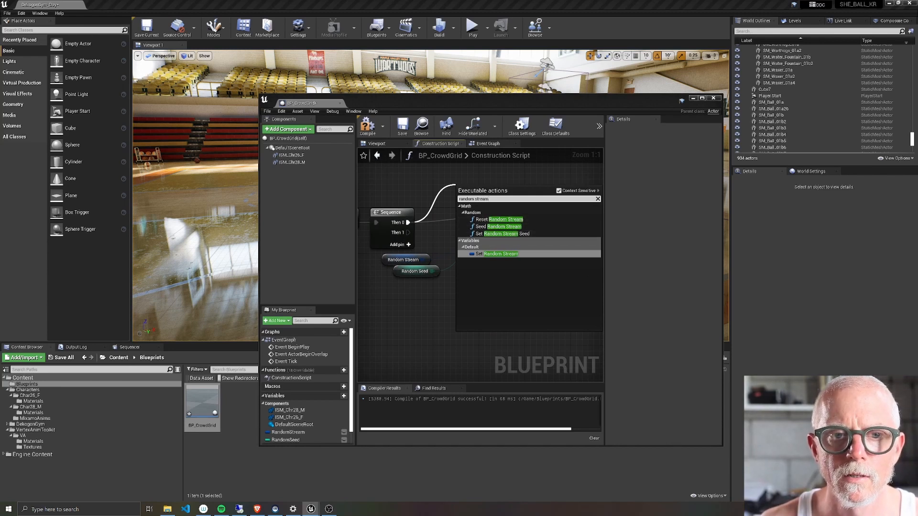
{"action": "left_click", "coordinate": [419, 183]}
{"action": "right_click", "coordinate": [421, 183]}
{"action": "type", "text": "random stream"}
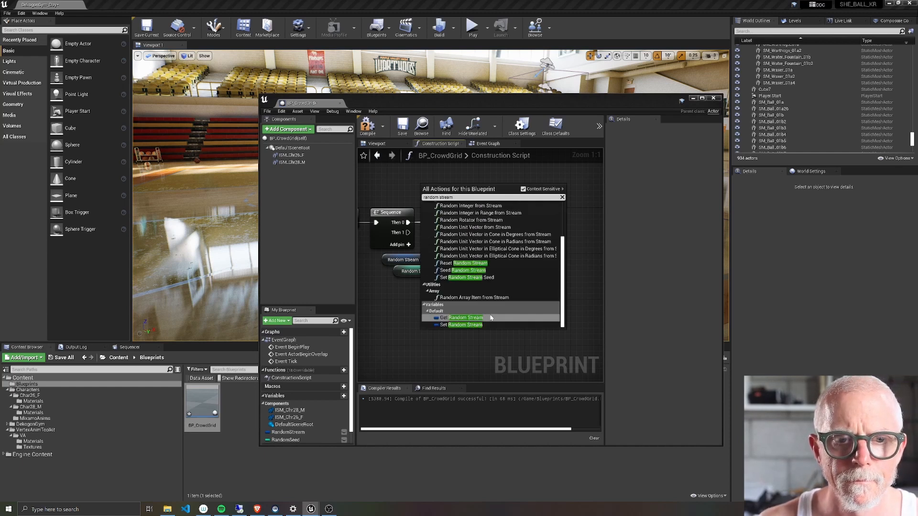
{"action": "scroll", "coordinate": [457, 286], "scroll_direction": "up", "scroll_amount": 3}
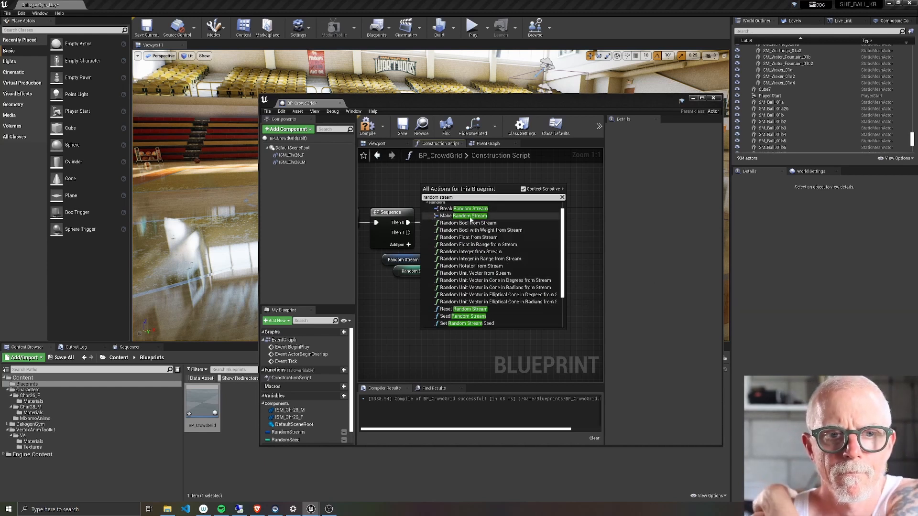
{"action": "left_click", "coordinate": [467, 323]}
{"action": "left_click_drag", "start_coordinate": [479, 190], "coordinate": [432, 181]}
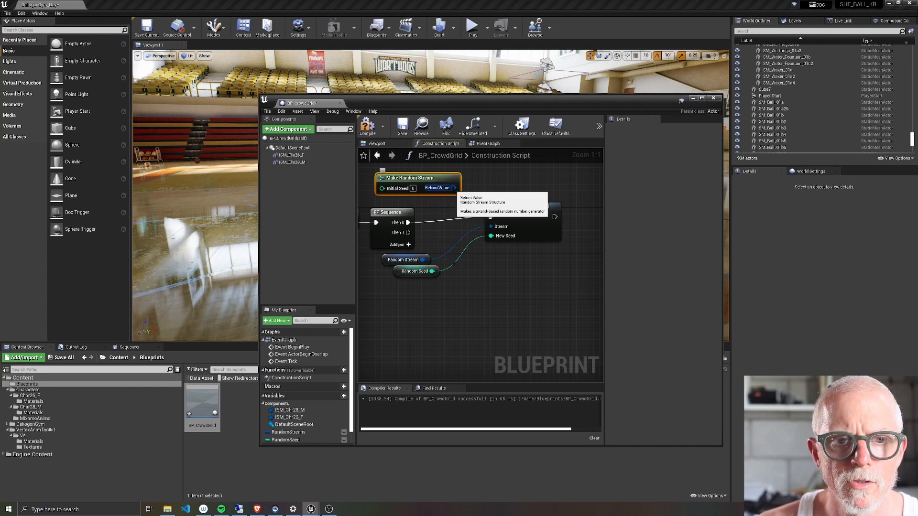
Add a Set RandomStream node fed by Make Random Stream's Return Value and connect the Sequence's Then 0 output to it
{"action": "right_click", "coordinate": [453, 188]}
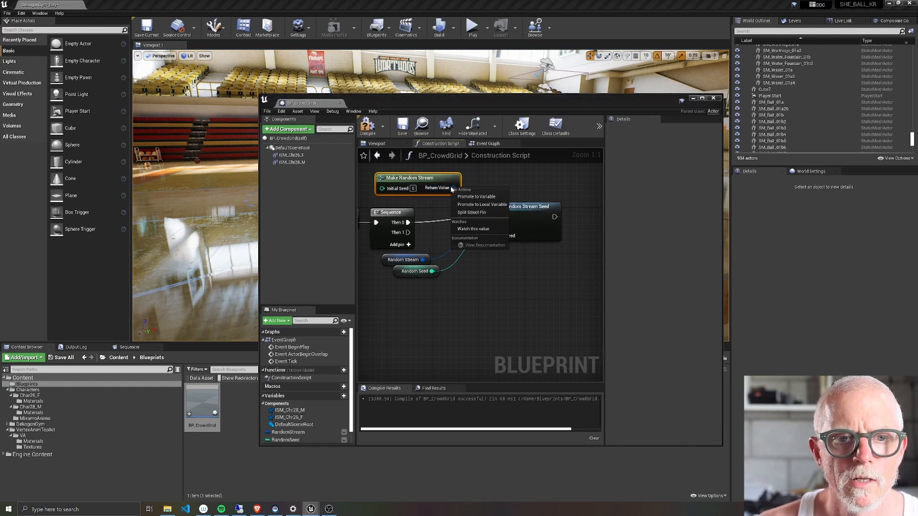
{"action": "left_click", "coordinate": [426, 245]}
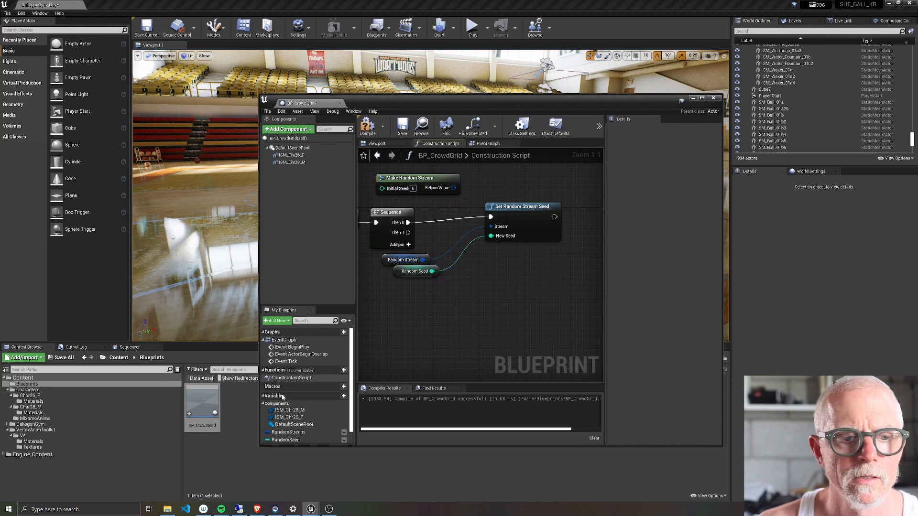
{"action": "left_click", "coordinate": [288, 432]}
{"action": "left_click_drag", "start_coordinate": [444, 252], "coordinate": [491, 176]}
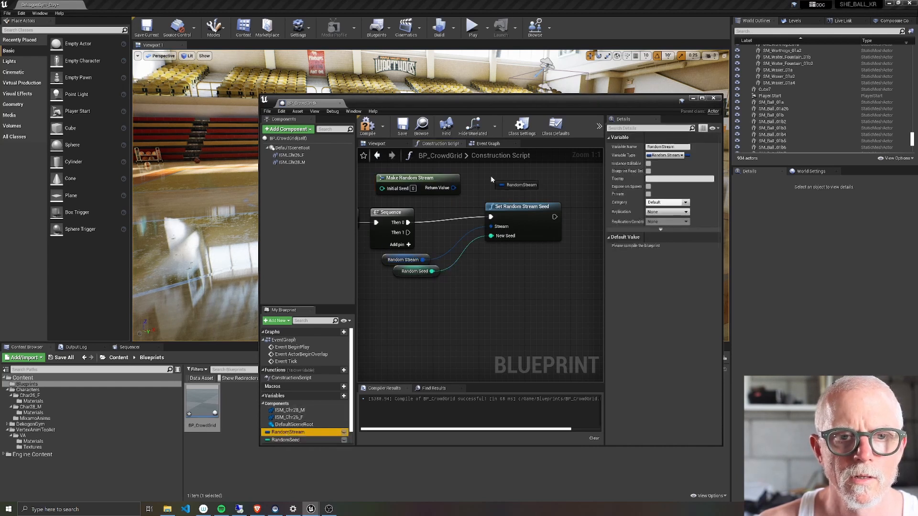
{"action": "left_click", "coordinate": [495, 194]}
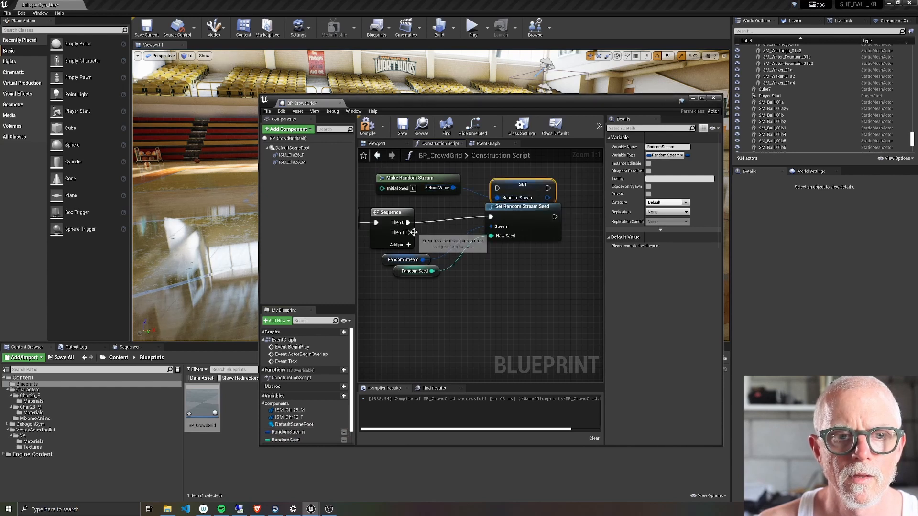
{"action": "left_click_drag", "start_coordinate": [408, 222], "coordinate": [497, 190]}
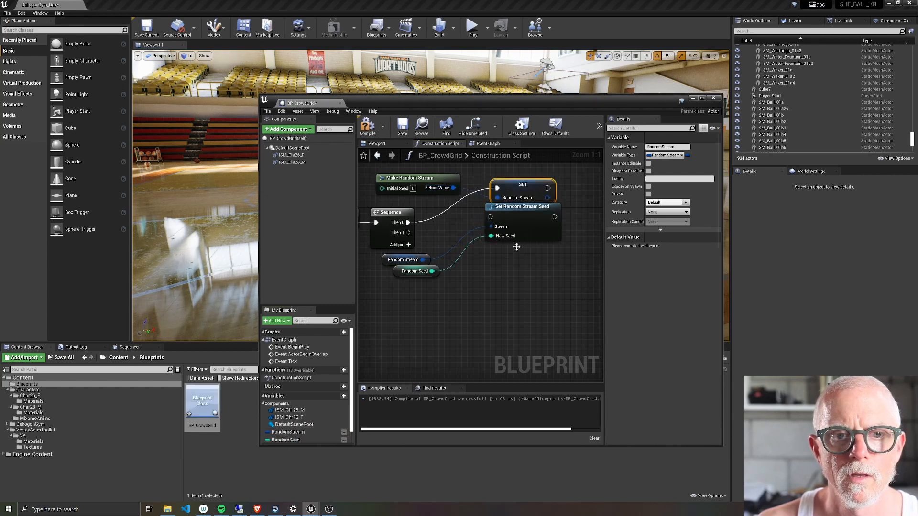
Move Set Random Stream Seed beyond the Set RandomStream node and wire the setter's execution and stream outputs into it
{"action": "right_click_drag", "start_coordinate": [514, 244], "coordinate": [424, 287]}
{"action": "left_click_drag", "start_coordinate": [420, 244], "coordinate": [521, 210]}
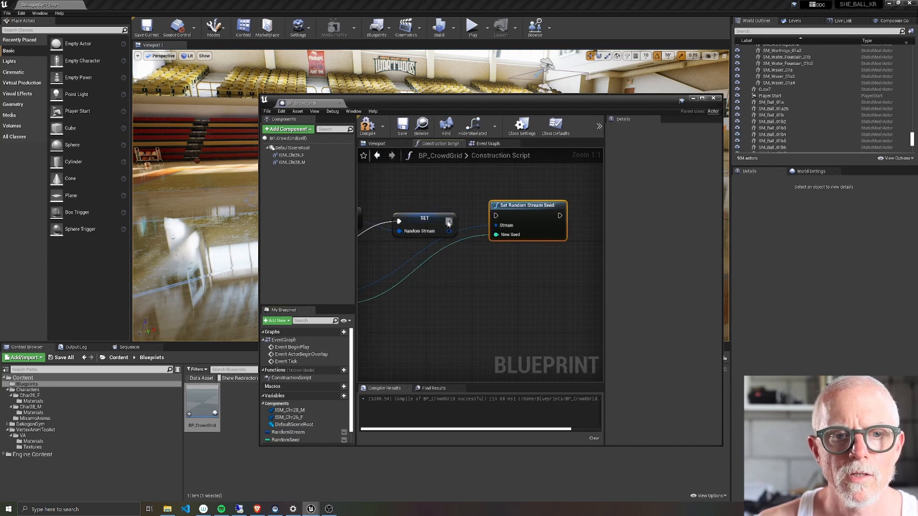
{"action": "left_click_drag", "start_coordinate": [449, 223], "coordinate": [503, 213]}
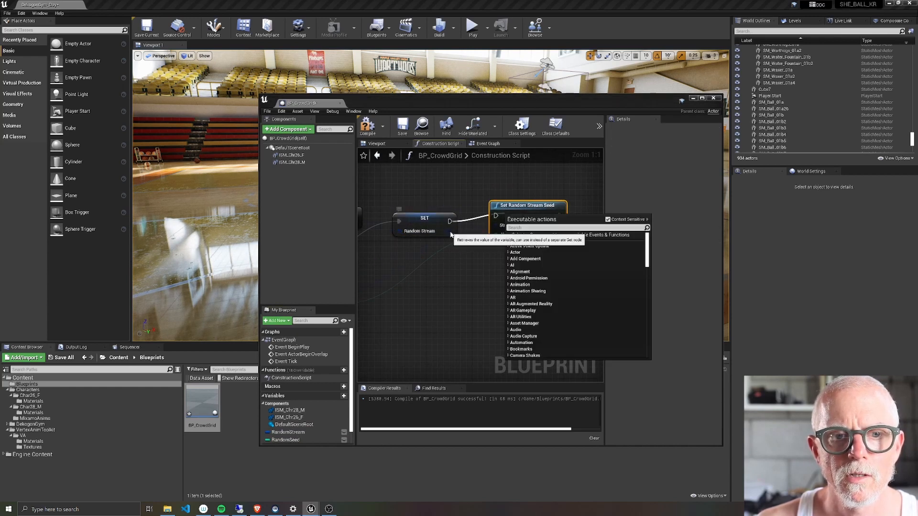
{"action": "left_click_drag", "start_coordinate": [450, 231], "coordinate": [495, 212]}
{"action": "right_click_drag", "start_coordinate": [419, 313], "coordinate": [510, 285]}
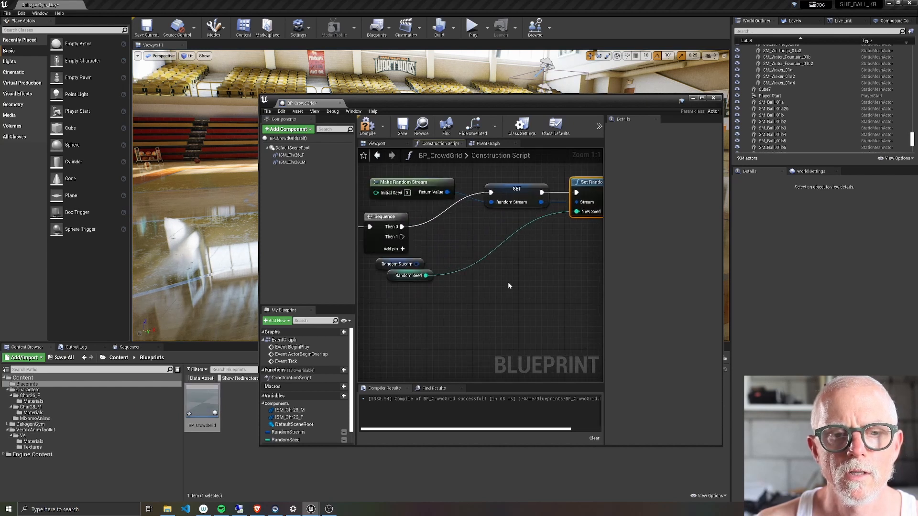
Move the Random Seed node below the Set RandomStream node and delete the unused Random Stream getter
{"action": "scroll", "coordinate": [509, 283], "scroll_direction": "down", "scroll_amount": 1}
{"action": "left_click_drag", "start_coordinate": [439, 274], "coordinate": [484, 278]}
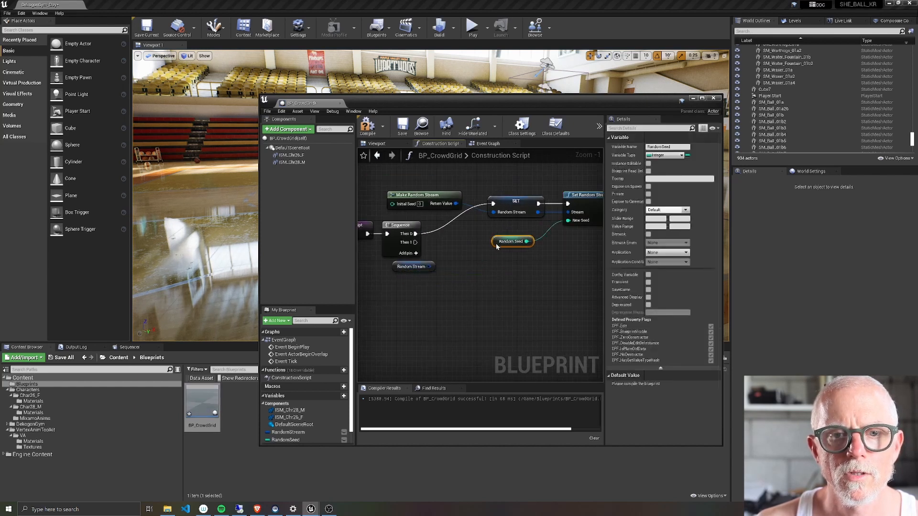
{"action": "left_click_drag", "start_coordinate": [419, 265], "coordinate": [423, 310]}
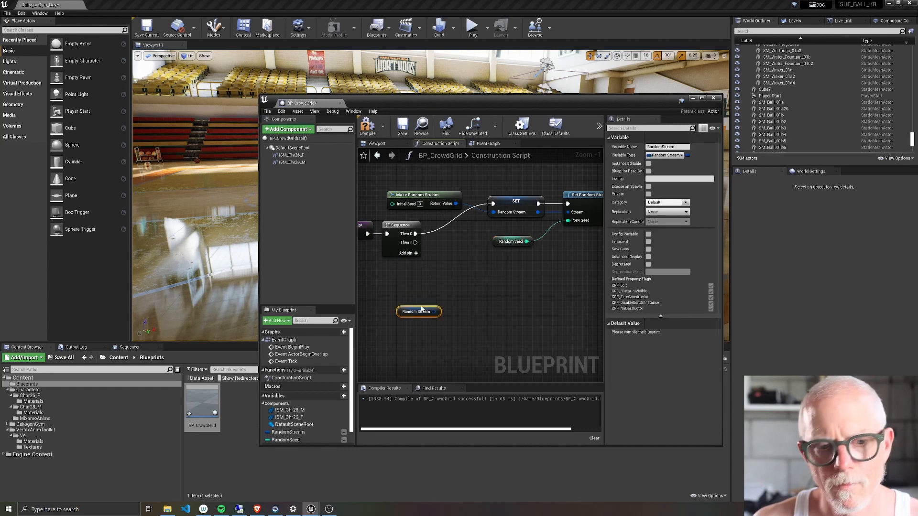
{"action": "key", "text": "Delete"}
{"action": "right_click_drag", "start_coordinate": [506, 303], "coordinate": [498, 298]}
{"action": "scroll", "coordinate": [496, 297], "scroll_direction": "down", "scroll_amount": 1}
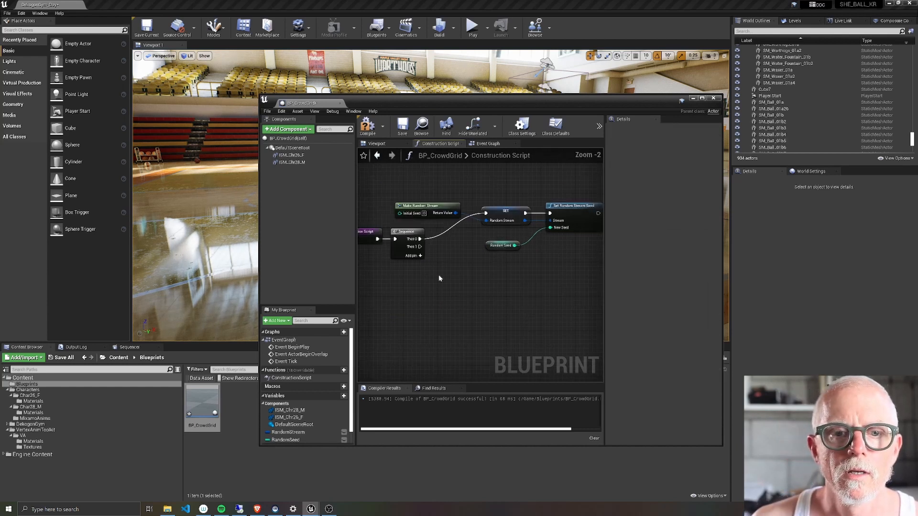
{"action": "right_click_drag", "start_coordinate": [438, 274], "coordinate": [394, 305]}
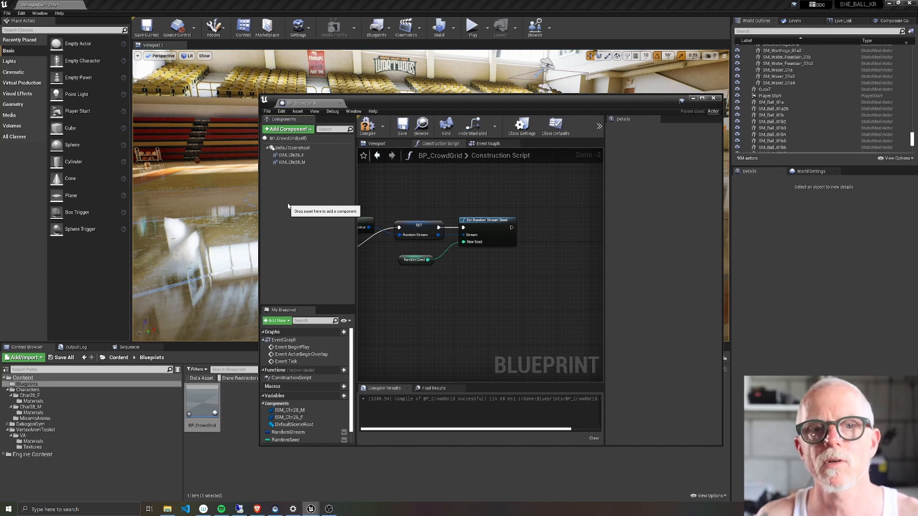
{"action": "right_click_drag", "start_coordinate": [459, 200], "coordinate": [377, 188]}
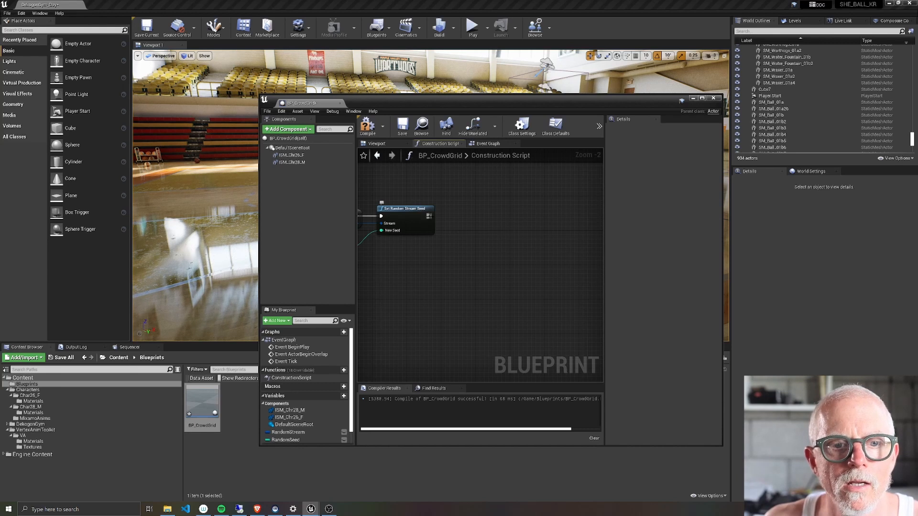
{"action": "left_click_drag", "start_coordinate": [429, 216], "coordinate": [469, 205]}
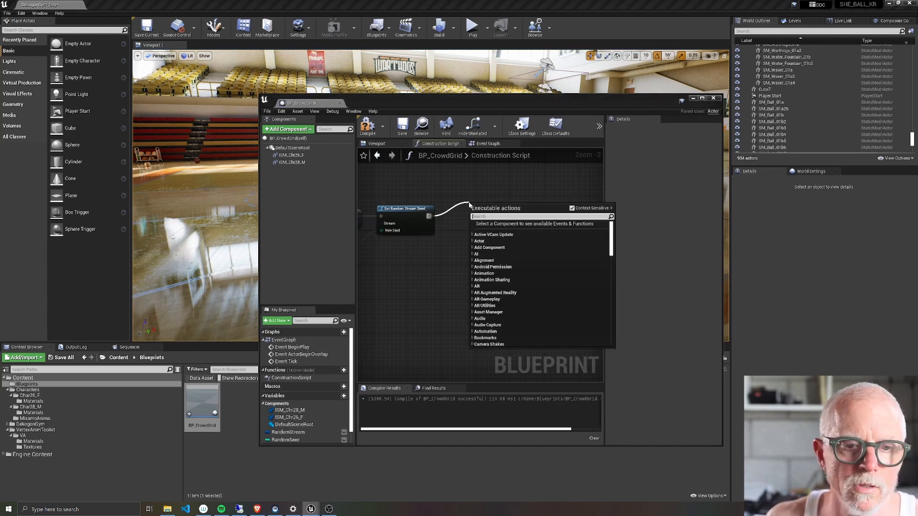
{"action": "left_click", "coordinate": [410, 193]}
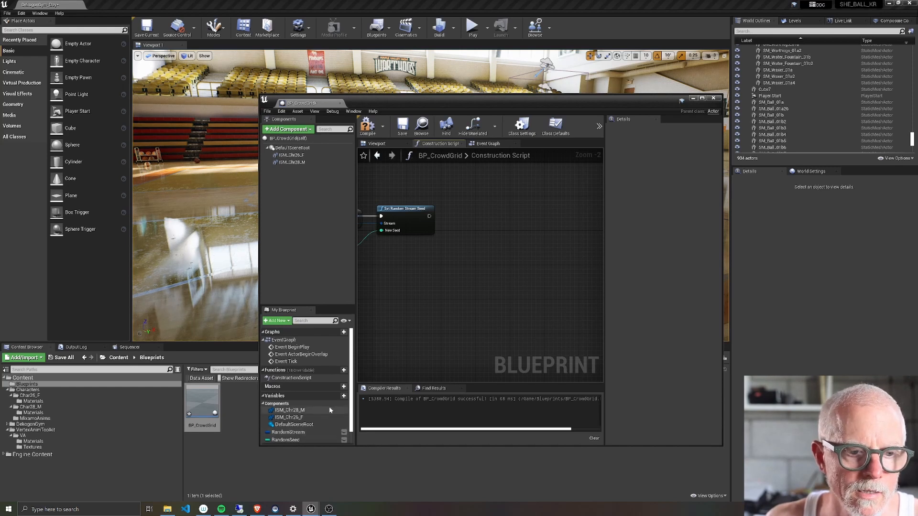
Create a variable named ISM_List as an array of Instanced Static Mesh Component object references
{"action": "left_click", "coordinate": [343, 396]}
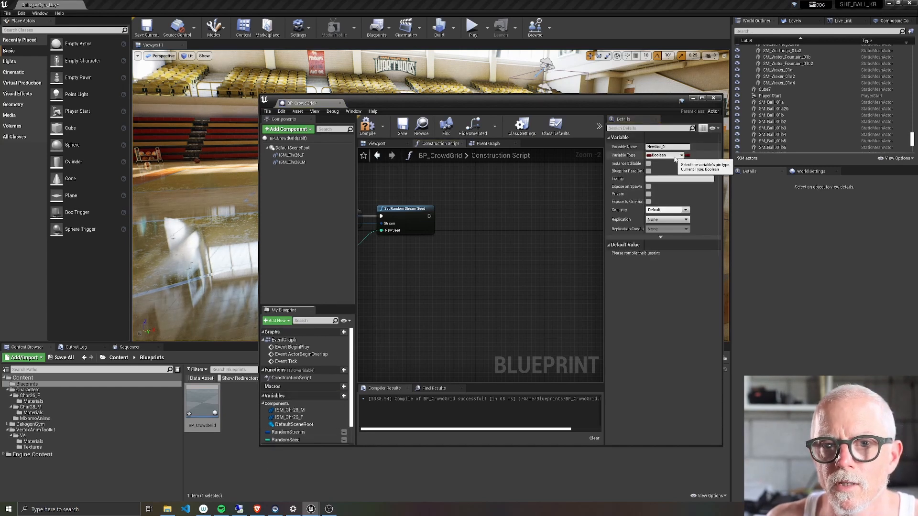
{"action": "left_click", "coordinate": [661, 147]}
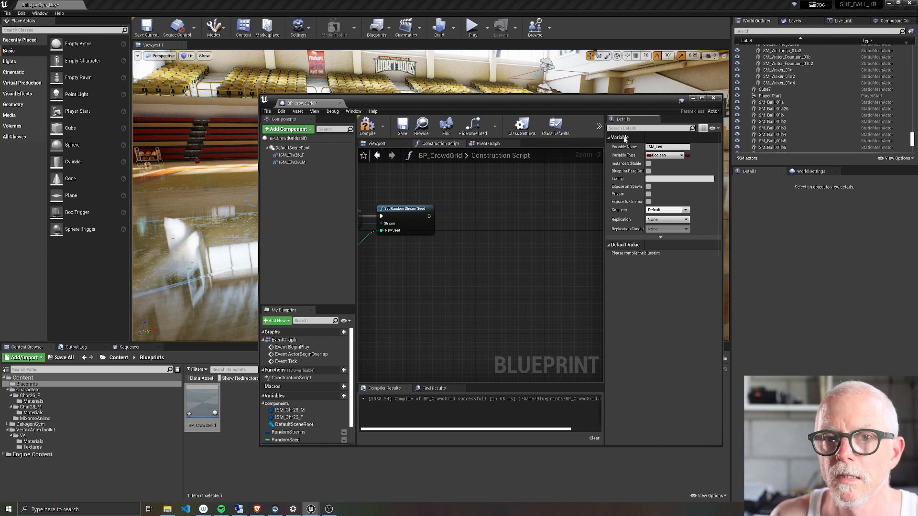
{"action": "left_click", "coordinate": [664, 155]}
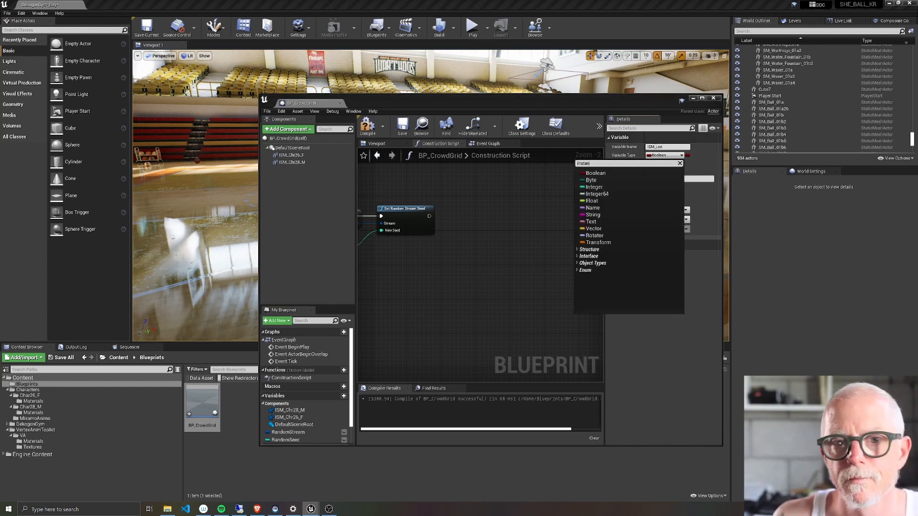
{"action": "type", "text": "instanced Stati"}
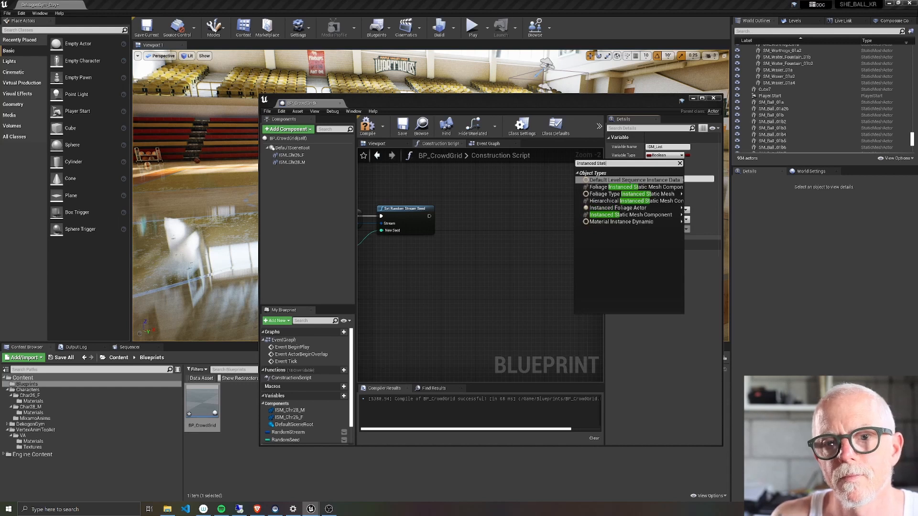
{"action": "mouse_move", "coordinate": [618, 201]}
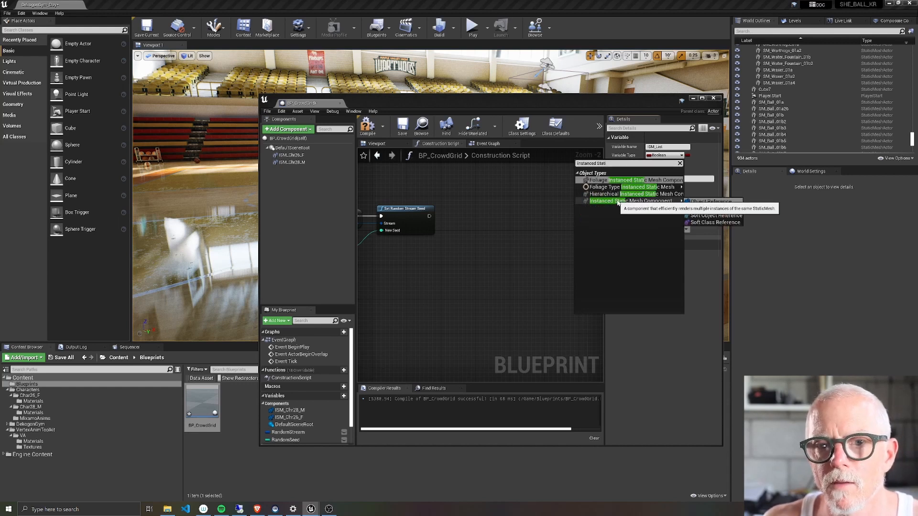
{"action": "left_click", "coordinate": [706, 201]}
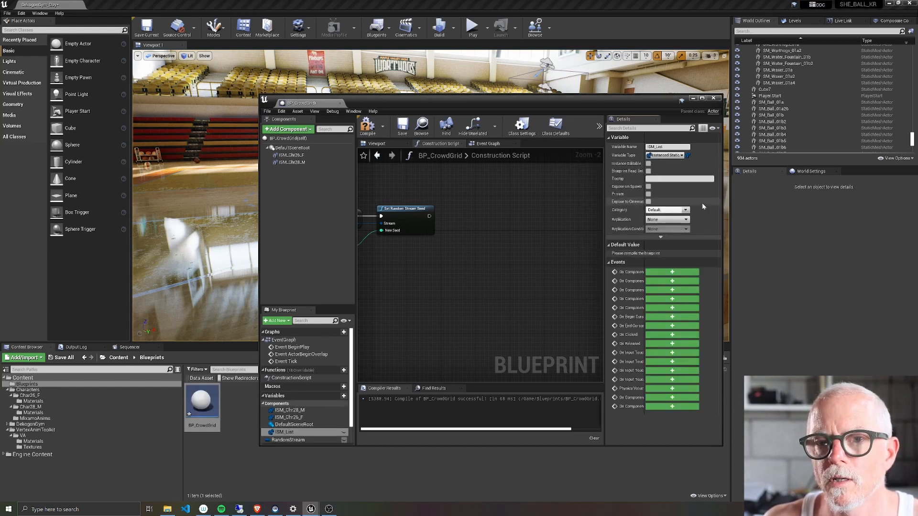
{"action": "left_click", "coordinate": [687, 155]}
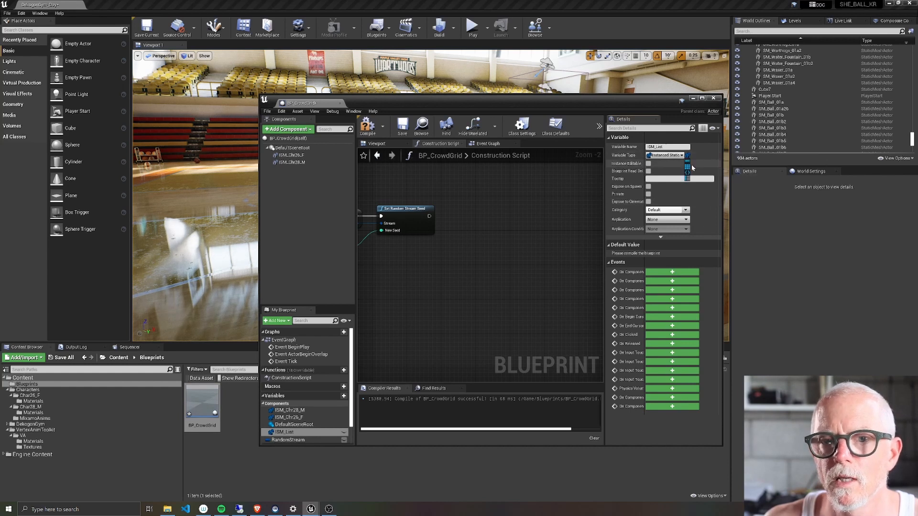
{"action": "left_click", "coordinate": [688, 167]}
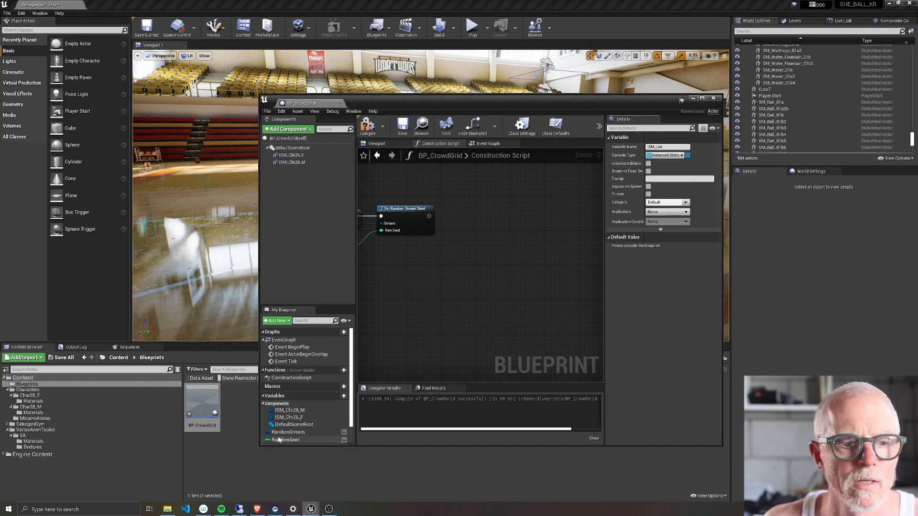
{"action": "scroll", "coordinate": [290, 437], "scroll_direction": "down", "scroll_amount": 2}
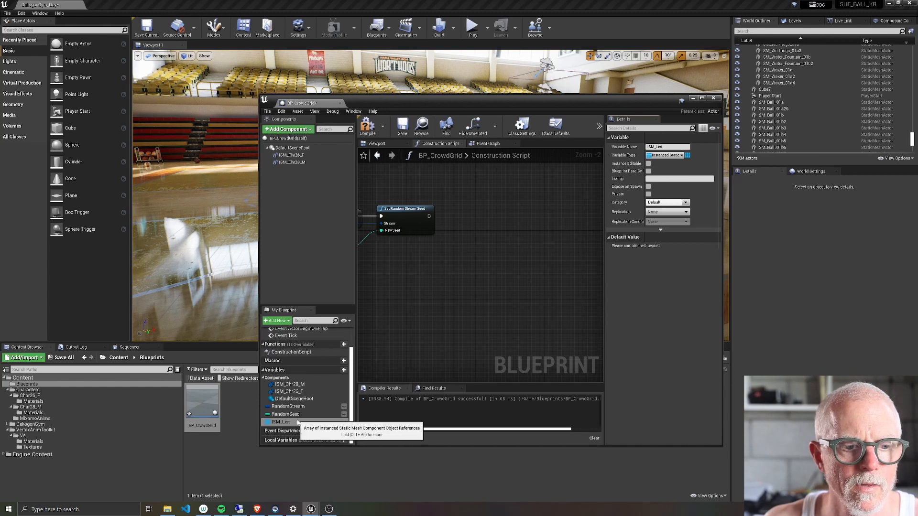
{"action": "left_click_drag", "start_coordinate": [293, 425], "coordinate": [484, 216]}
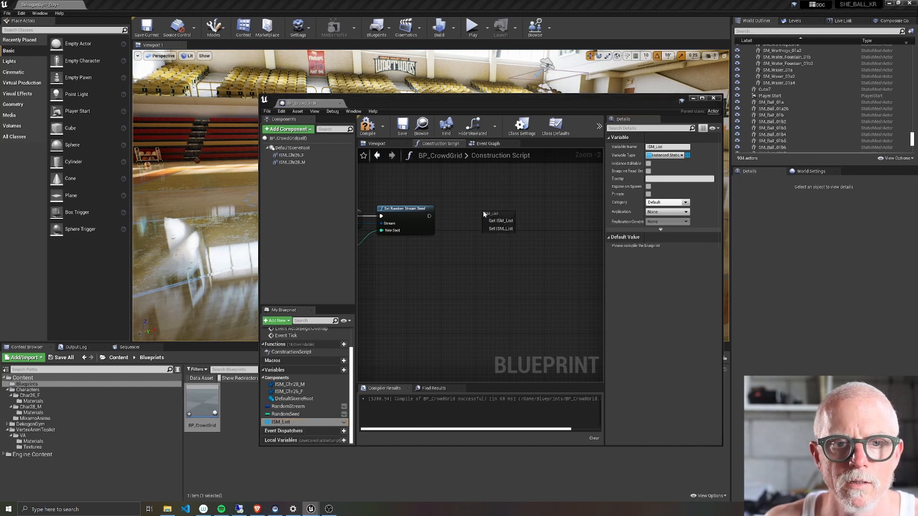
{"action": "left_click", "coordinate": [500, 229]}
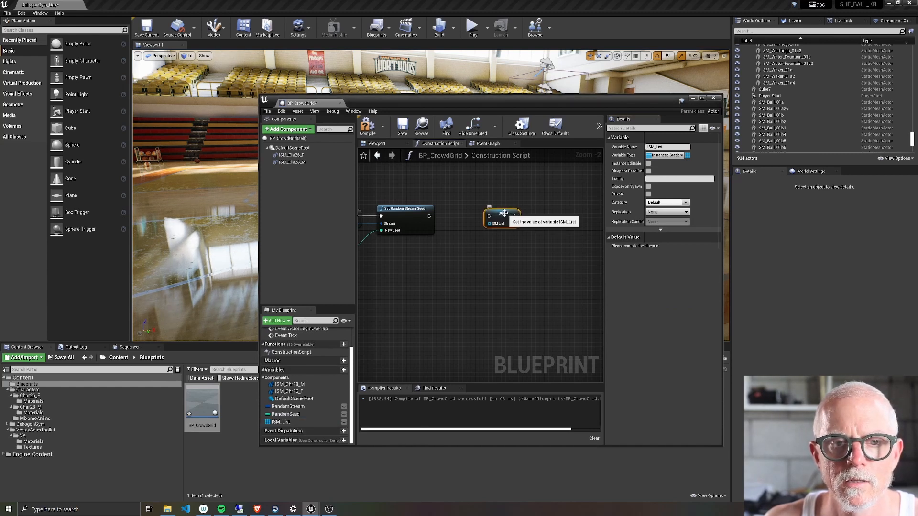
{"action": "key", "text": "Delete"}
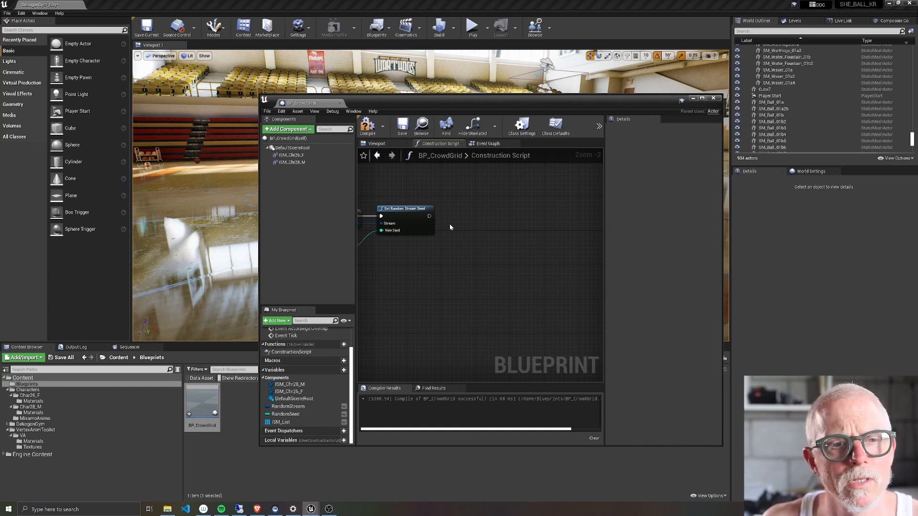
Add an Add Unique array node connected to the execution output of Set Random Stream Seed
{"action": "left_click_drag", "start_coordinate": [430, 216], "coordinate": [475, 207]}
{"action": "type", "text": "add"}
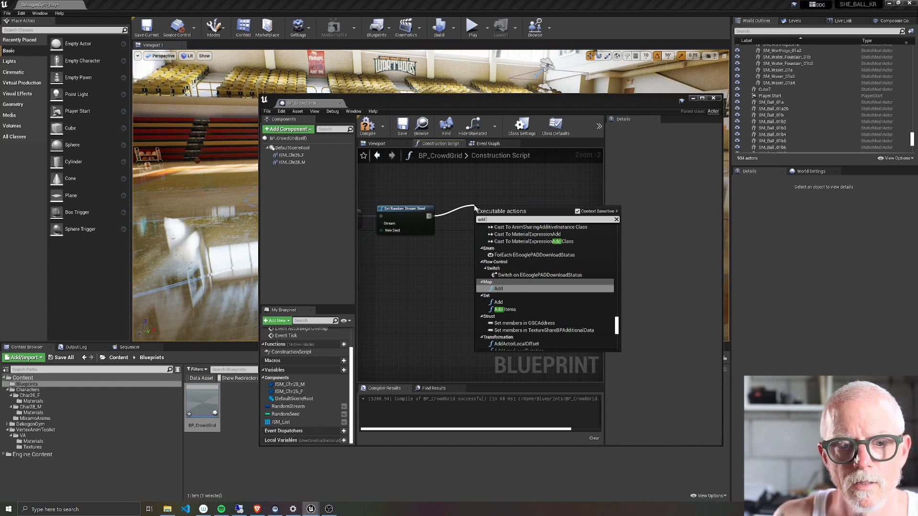
{"action": "type", "text": " uniq"}
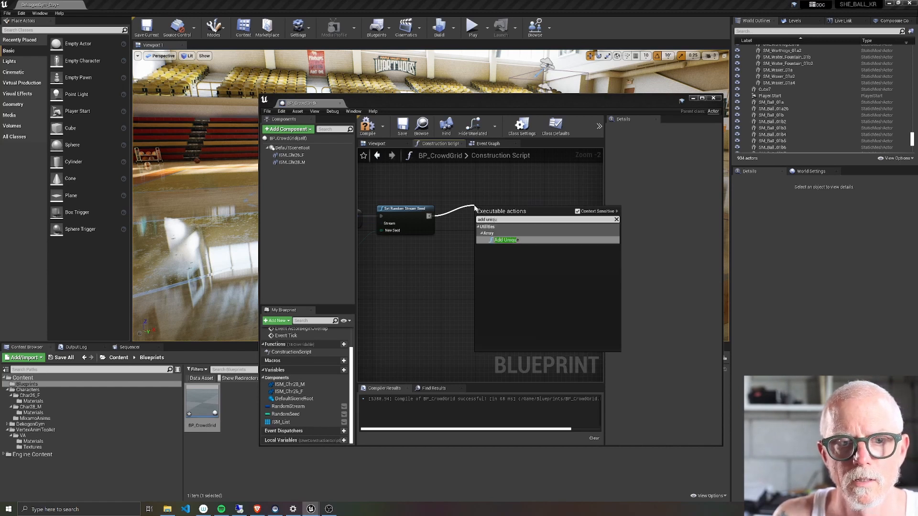
{"action": "type", "text": "u"}
{"action": "left_click", "coordinate": [507, 240]}
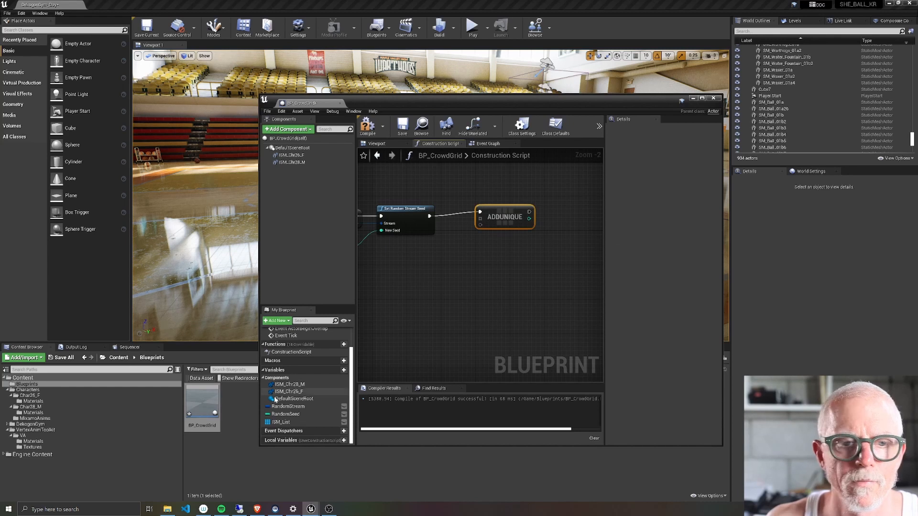
Feed the ISM_List array and the ISM_Chr26_F component into the array and item inputs of the Add Unique node
{"action": "left_click_drag", "start_coordinate": [435, 240], "coordinate": [480, 219]}
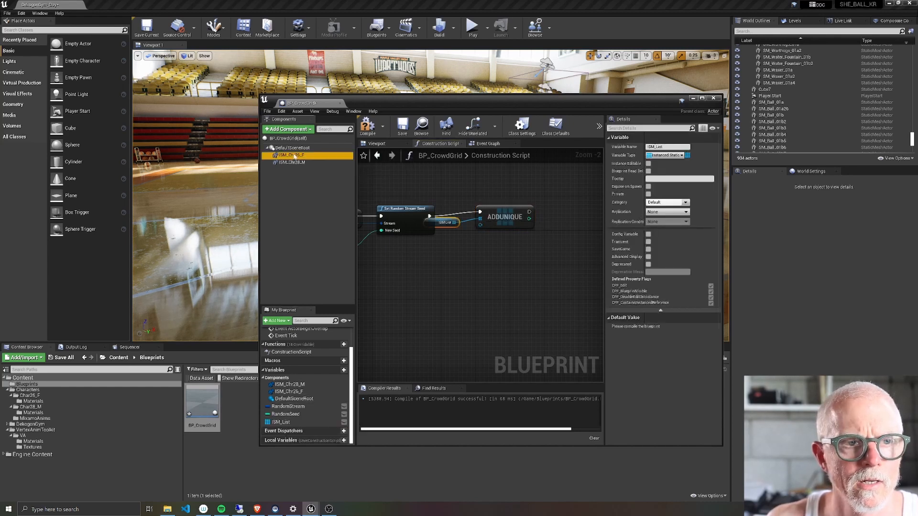
{"action": "left_click_drag", "start_coordinate": [290, 155], "coordinate": [480, 226]}
{"action": "right_click_drag", "start_coordinate": [492, 291], "coordinate": [475, 270]}
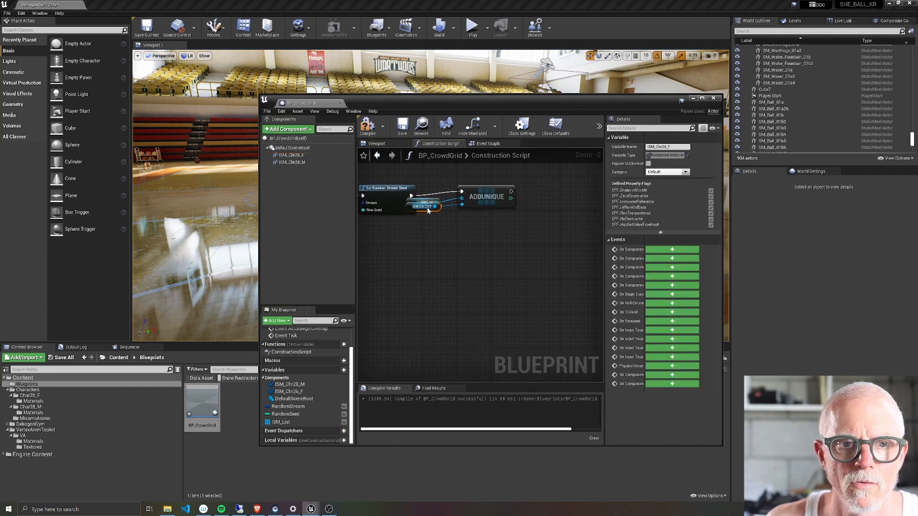
Separate the overlapping ISM_List and ISM_Chr26_F getters, placing them clear of each other below Set Random Stream Seed
{"action": "left_click", "coordinate": [429, 214]}
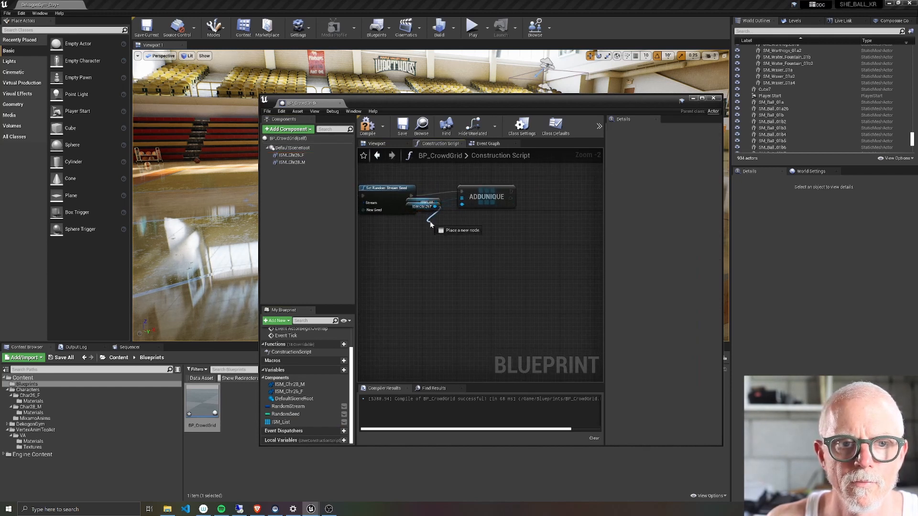
{"action": "right_click", "coordinate": [428, 219]}
{"action": "left_click", "coordinate": [415, 271]}
{"action": "scroll", "coordinate": [415, 271], "scroll_direction": "up", "scroll_amount": 2}
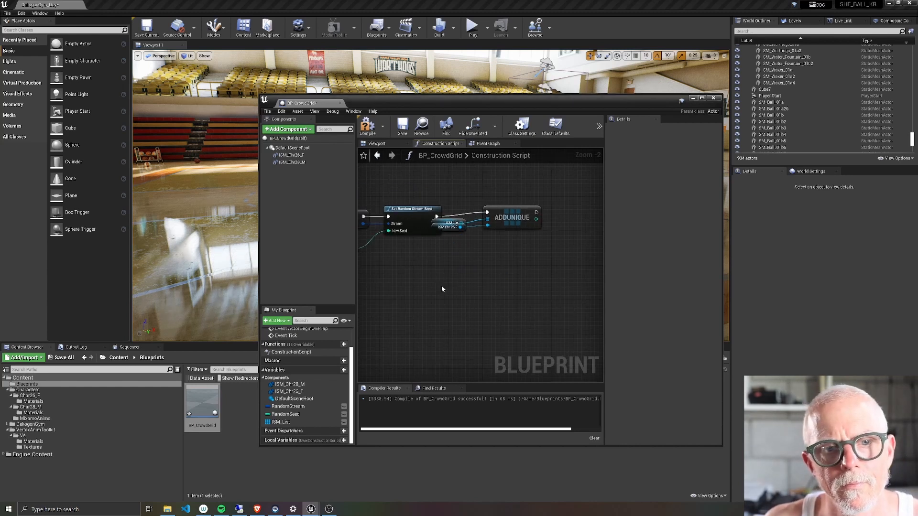
{"action": "left_click_drag", "start_coordinate": [444, 201], "coordinate": [451, 236]}
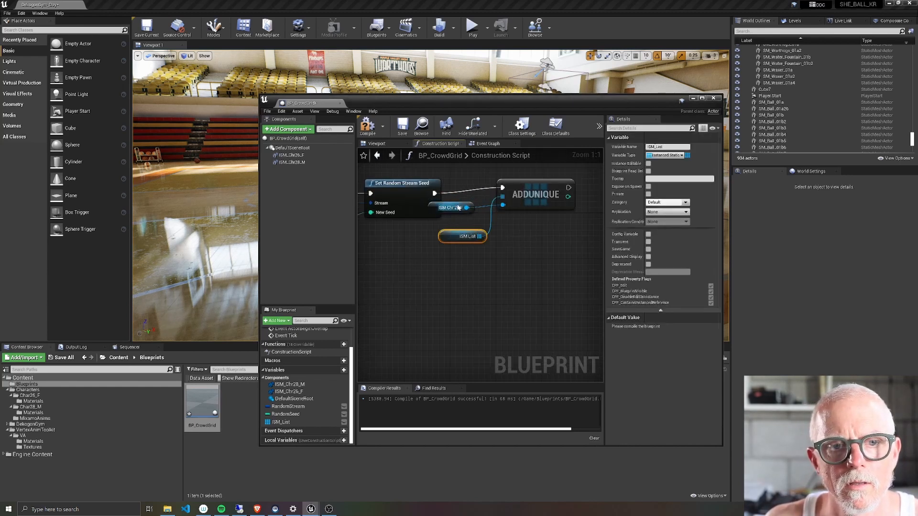
{"action": "left_click_drag", "start_coordinate": [446, 202], "coordinate": [398, 223]}
Add a second Add Unique array node connected to the execution output of the first one
{"action": "right_click_drag", "start_coordinate": [560, 318], "coordinate": [481, 314]}
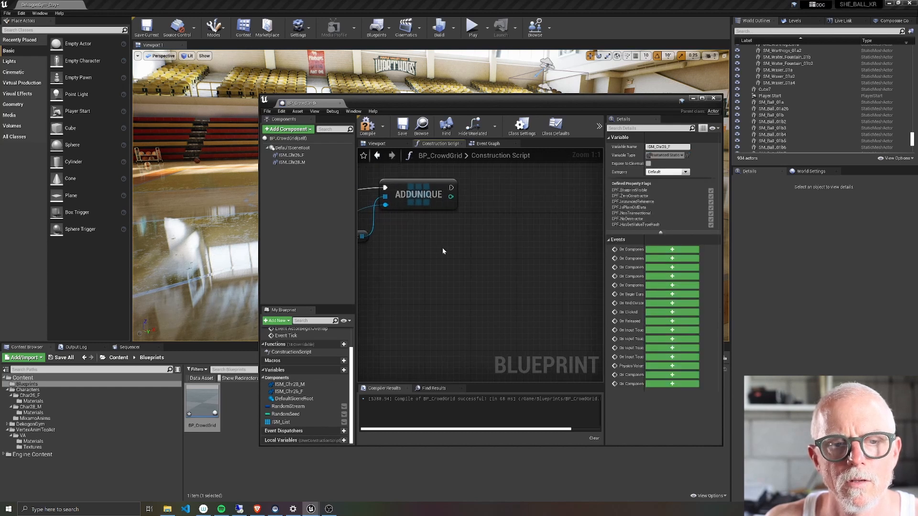
{"action": "left_click", "coordinate": [452, 191]}
{"action": "scroll", "coordinate": [440, 292], "scroll_direction": "down", "scroll_amount": 3}
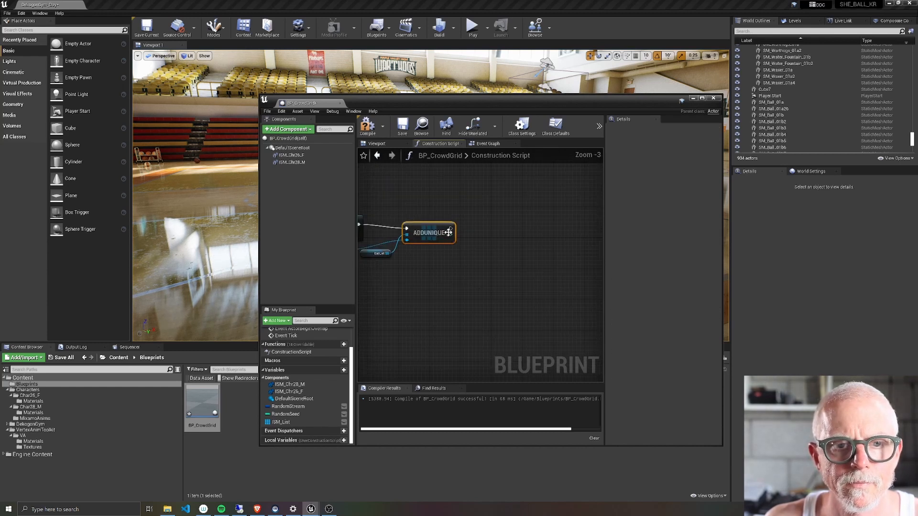
{"action": "left_click_drag", "start_coordinate": [450, 228], "coordinate": [460, 230]}
{"action": "type", "text": "add unique"}
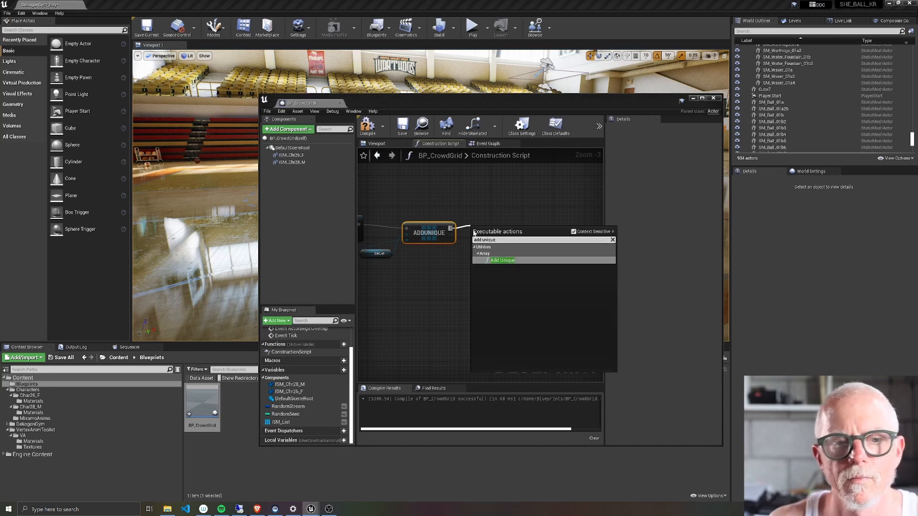
{"action": "left_click", "coordinate": [500, 261]}
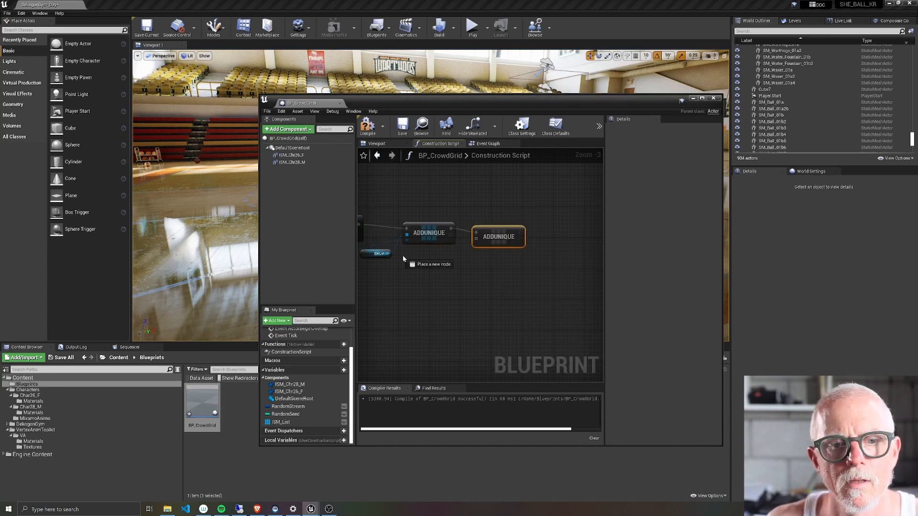
Wire the ISM_List getter into the second Add Unique node's array input and the ISM_Chr28_M component into its item input
{"action": "left_click_drag", "start_coordinate": [403, 258], "coordinate": [476, 238]}
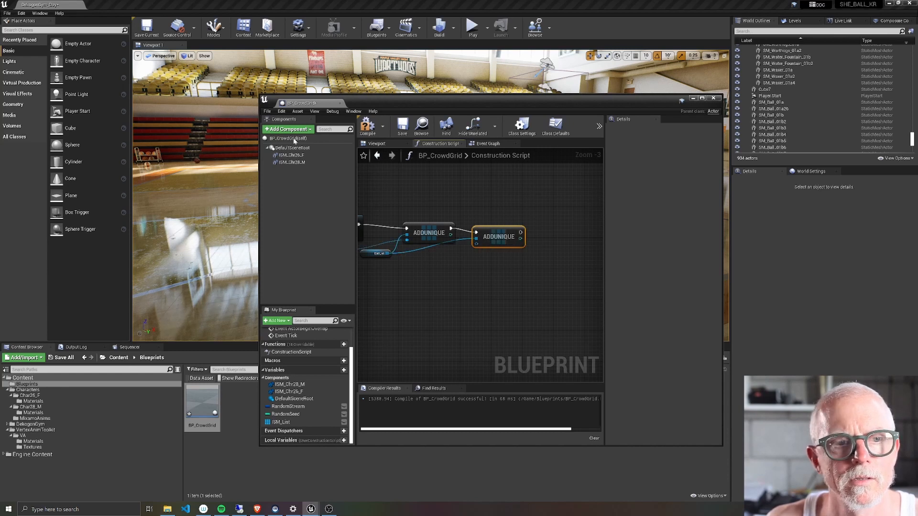
{"action": "left_click", "coordinate": [292, 162]}
{"action": "left_click_drag", "start_coordinate": [292, 162], "coordinate": [476, 244]}
Create an Add Instance (ISM_Chr26_F) node from the Then 1 output of the Sequence node
{"action": "right_click_drag", "start_coordinate": [432, 288], "coordinate": [547, 266]}
{"action": "scroll", "coordinate": [454, 280], "scroll_direction": "down", "scroll_amount": 1}
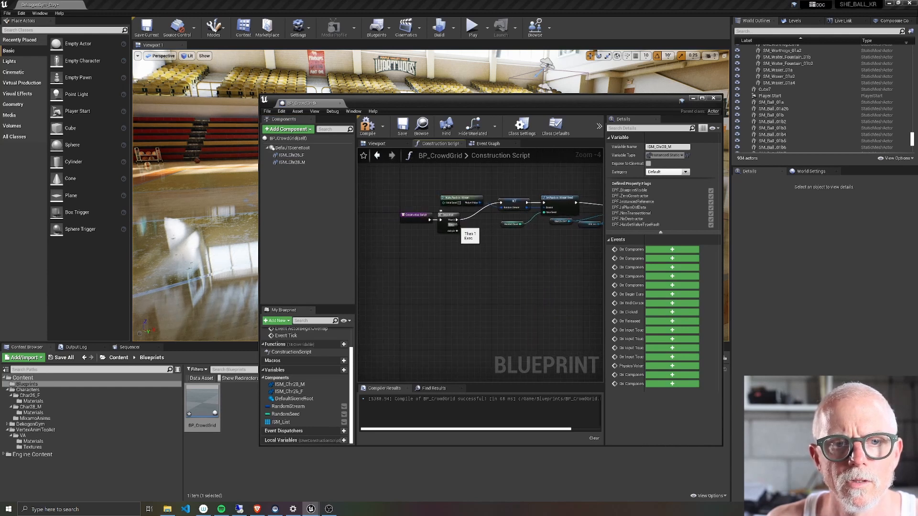
{"action": "left_click_drag", "start_coordinate": [455, 224], "coordinate": [500, 262]}
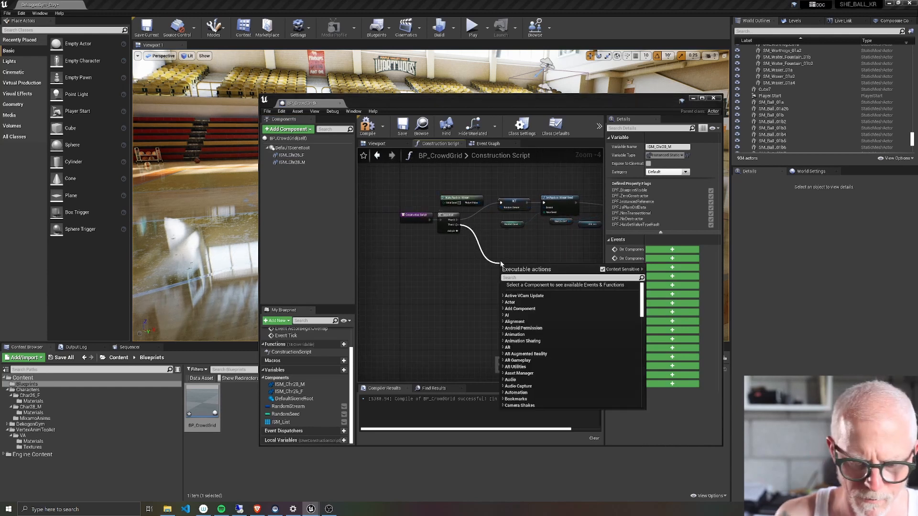
{"action": "type", "text": "instance"}
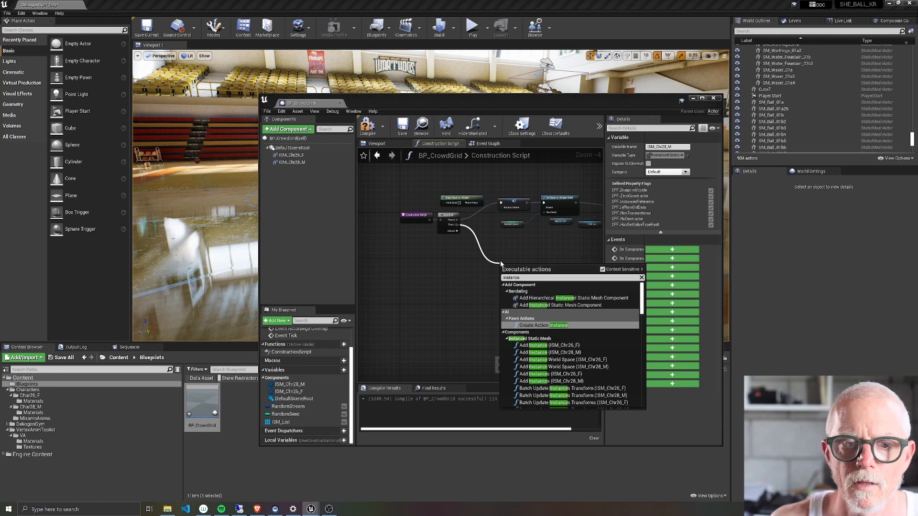
{"action": "left_click", "coordinate": [540, 346]}
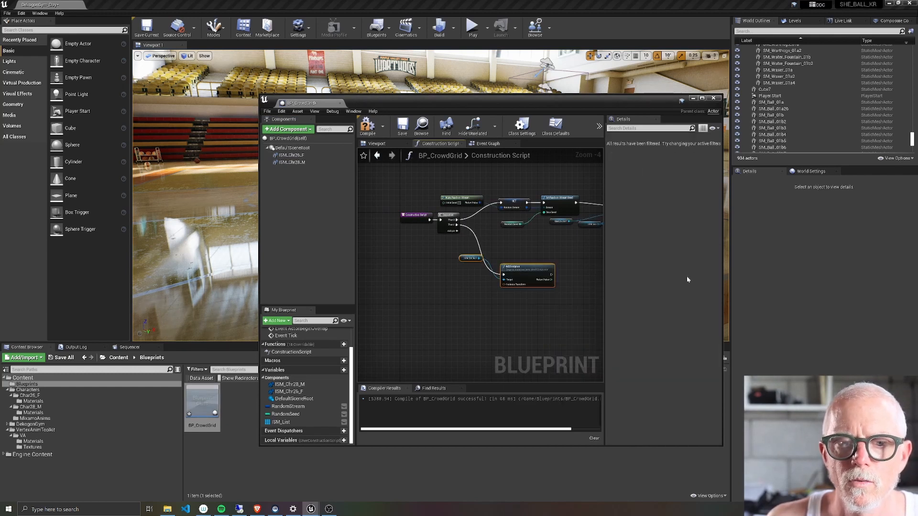
Delete the ISM_Chr26_F getter feeding Add Instance and move the Add Instance node further from the Sequence node
{"action": "scroll", "coordinate": [472, 266], "scroll_direction": "up", "scroll_amount": 3}
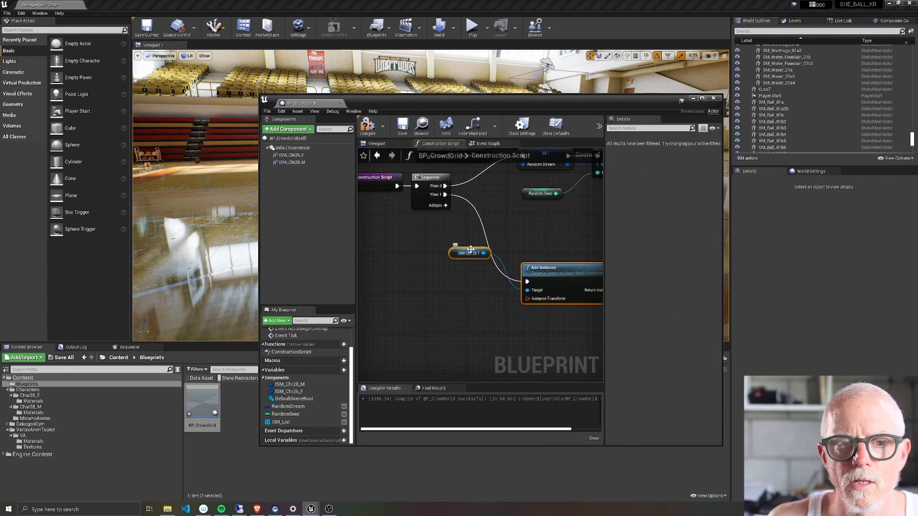
{"action": "left_click_drag", "start_coordinate": [470, 250], "coordinate": [437, 285]}
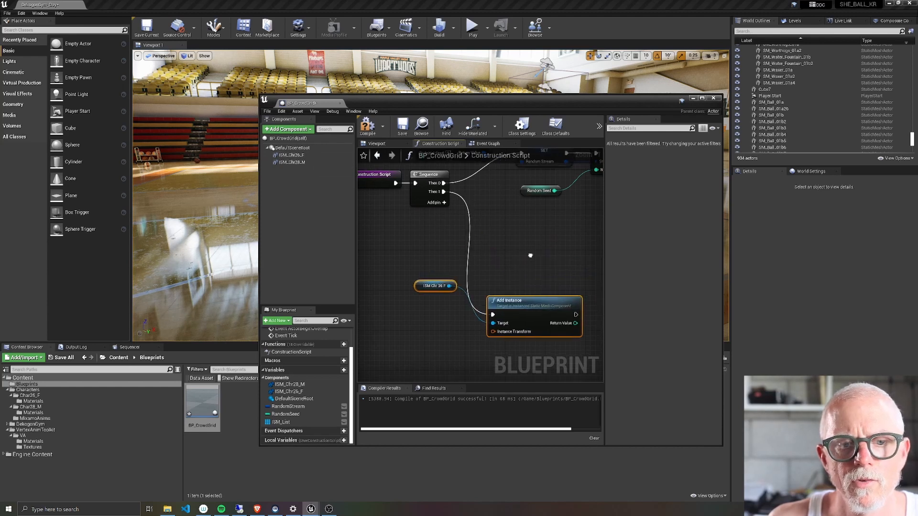
{"action": "right_click_drag", "start_coordinate": [529, 256], "coordinate": [530, 215]}
{"action": "left_click_drag", "start_coordinate": [399, 228], "coordinate": [446, 269]}
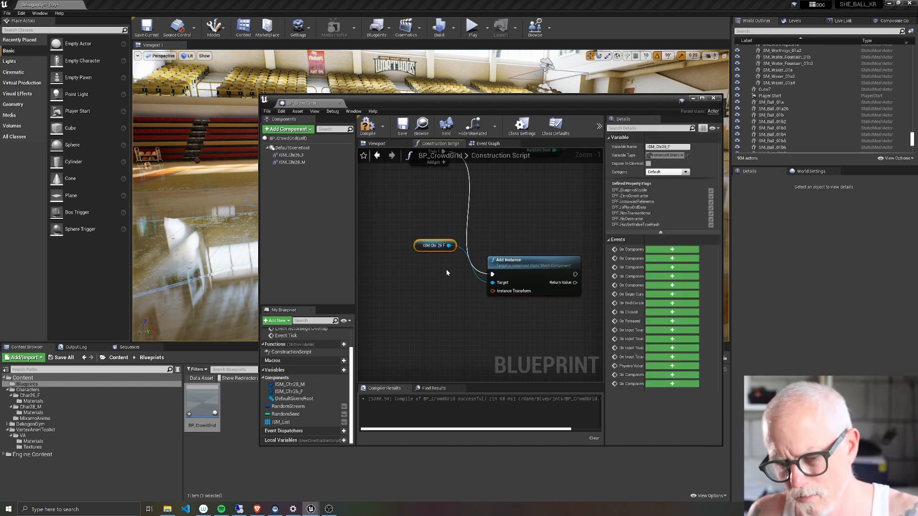
{"action": "key", "text": "Delete"}
{"action": "left_click_drag", "start_coordinate": [534, 259], "coordinate": [596, 211]}
Place an ISM_List getter with a Random Array Item from Stream node and connect the RandomStream variable to its stream input
{"action": "right_click_drag", "start_coordinate": [515, 216], "coordinate": [508, 264]}
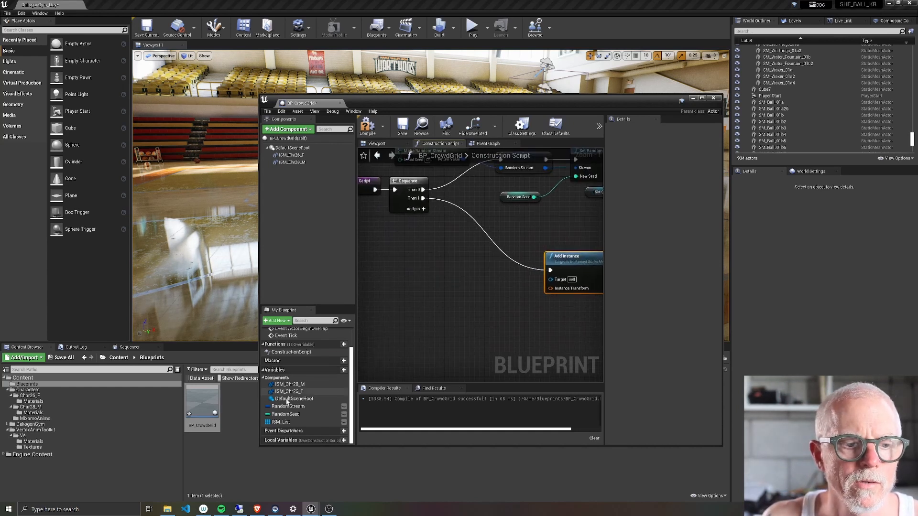
{"action": "left_click_drag", "start_coordinate": [286, 423], "coordinate": [426, 288]}
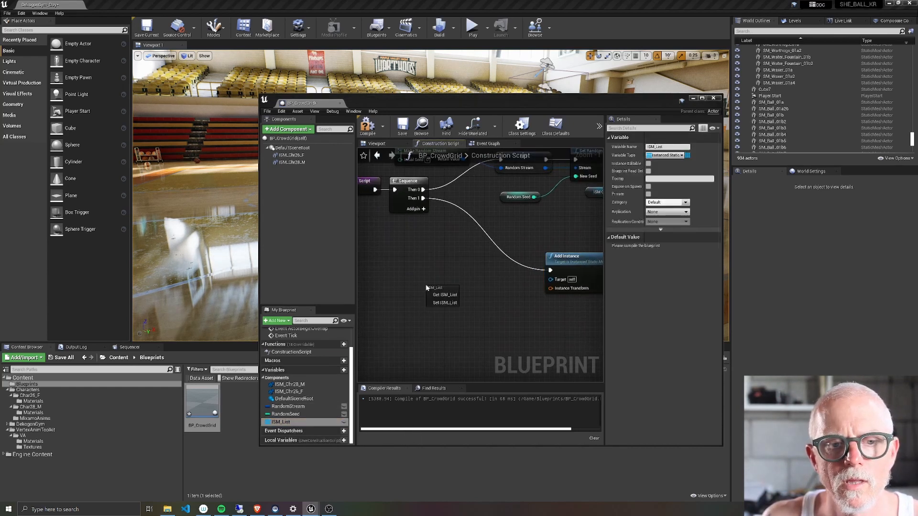
{"action": "left_click", "coordinate": [452, 295]}
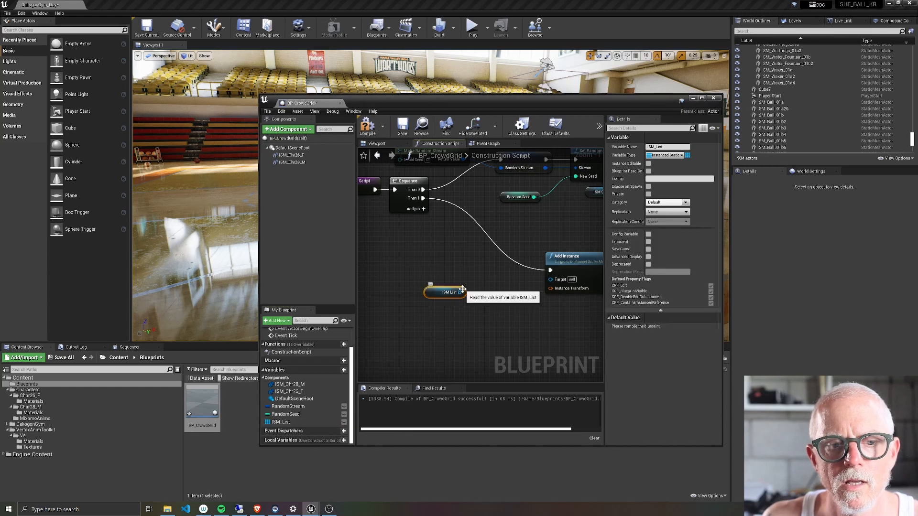
{"action": "left_click_drag", "start_coordinate": [459, 292], "coordinate": [480, 284]}
{"action": "type", "text": "ran"}
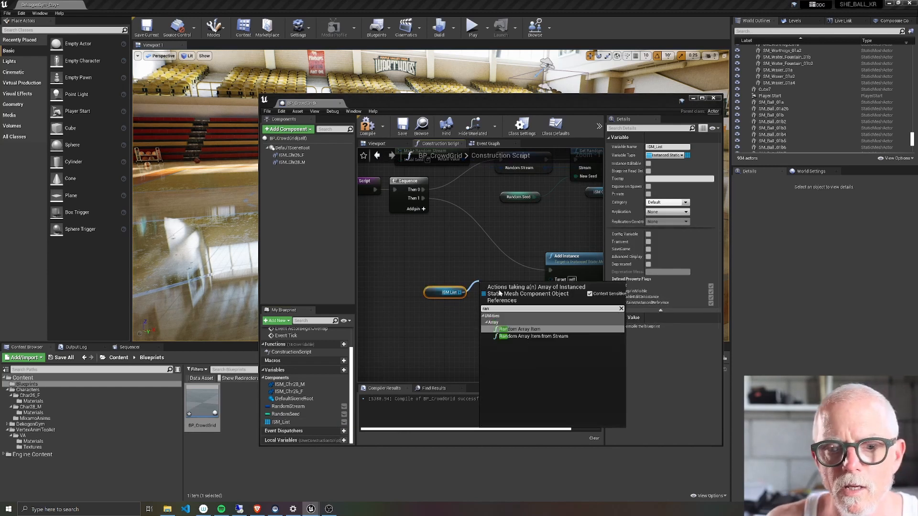
{"action": "left_click", "coordinate": [531, 336]}
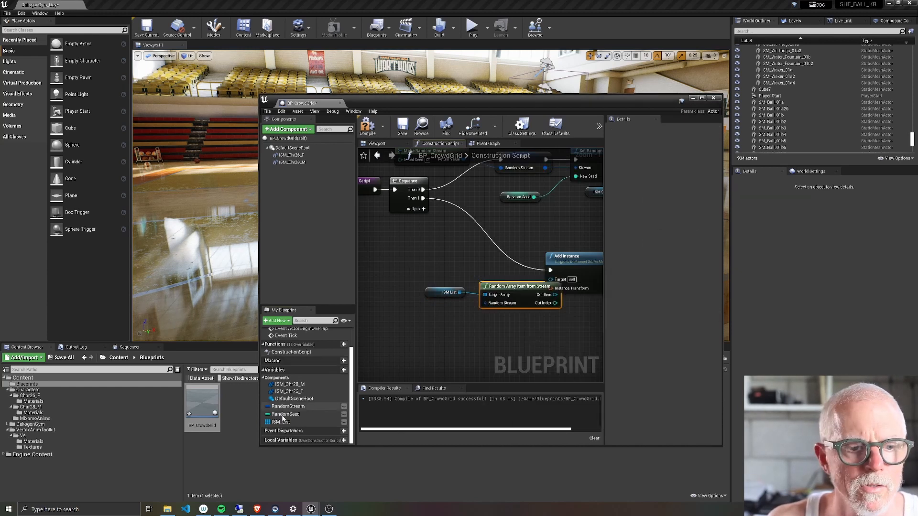
{"action": "left_click_drag", "start_coordinate": [284, 407], "coordinate": [485, 304]}
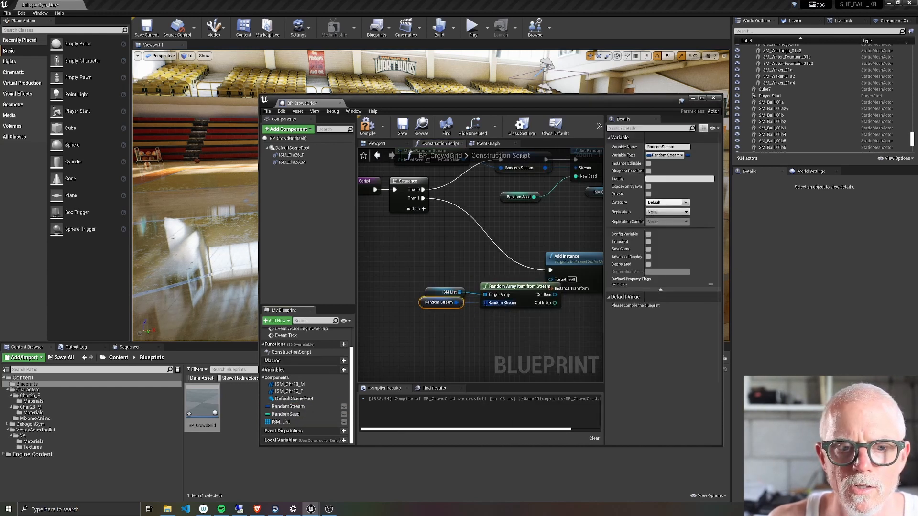
Move Add Instance clear of the random item node and connect Out Item to its Target input
{"action": "right_click_drag", "start_coordinate": [600, 274], "coordinate": [529, 260]}
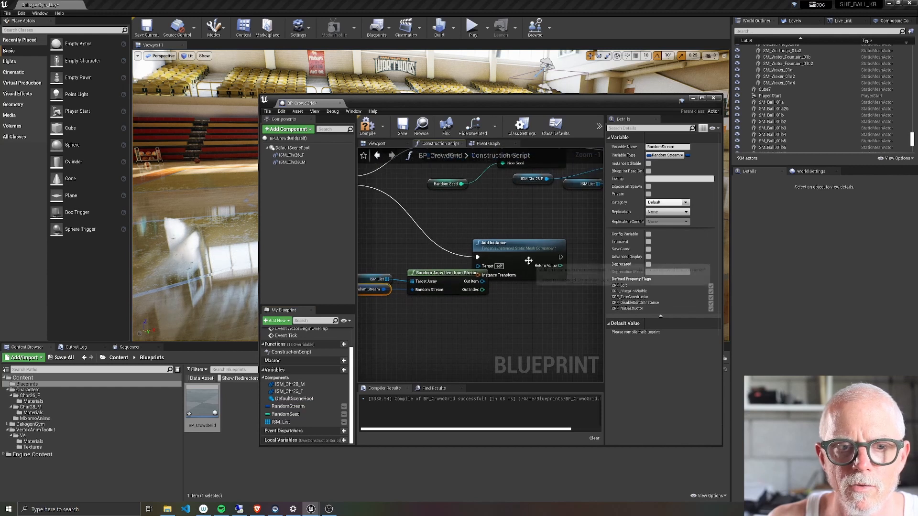
{"action": "left_click_drag", "start_coordinate": [528, 261], "coordinate": [577, 261]}
{"action": "left_click_drag", "start_coordinate": [483, 281], "coordinate": [527, 267]}
Separate the ISM_List getter from the Random Stream getter below the Sequence node and compile the blueprint
{"action": "right_click_drag", "start_coordinate": [501, 300], "coordinate": [546, 287]}
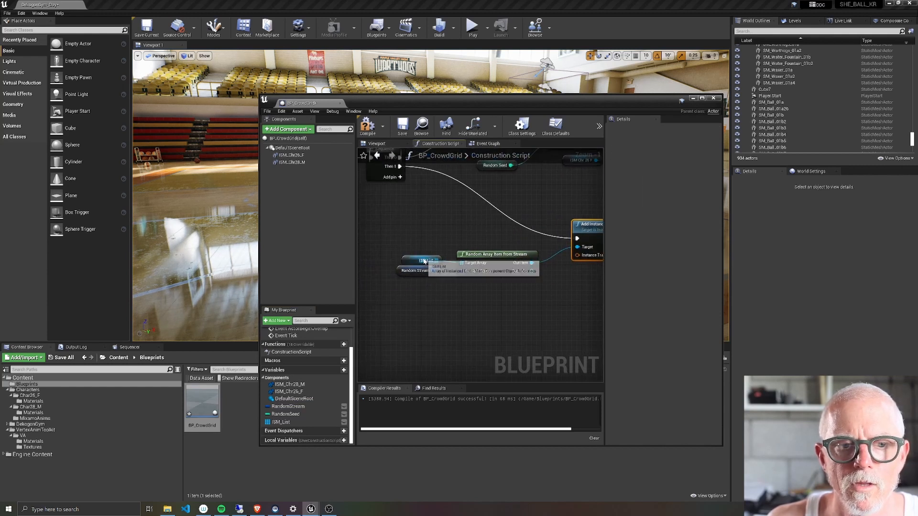
{"action": "left_click_drag", "start_coordinate": [410, 257], "coordinate": [405, 248]}
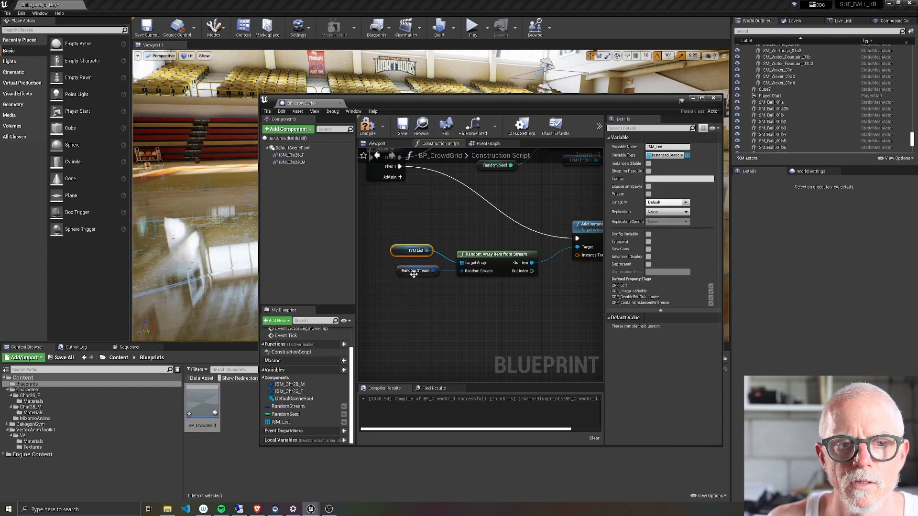
{"action": "right_click_drag", "start_coordinate": [487, 242], "coordinate": [422, 247]}
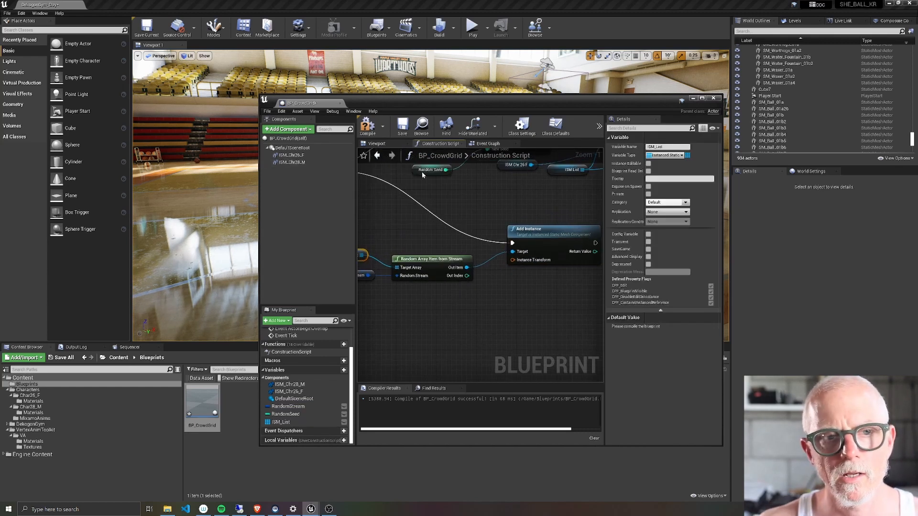
{"action": "left_click", "coordinate": [377, 129]}
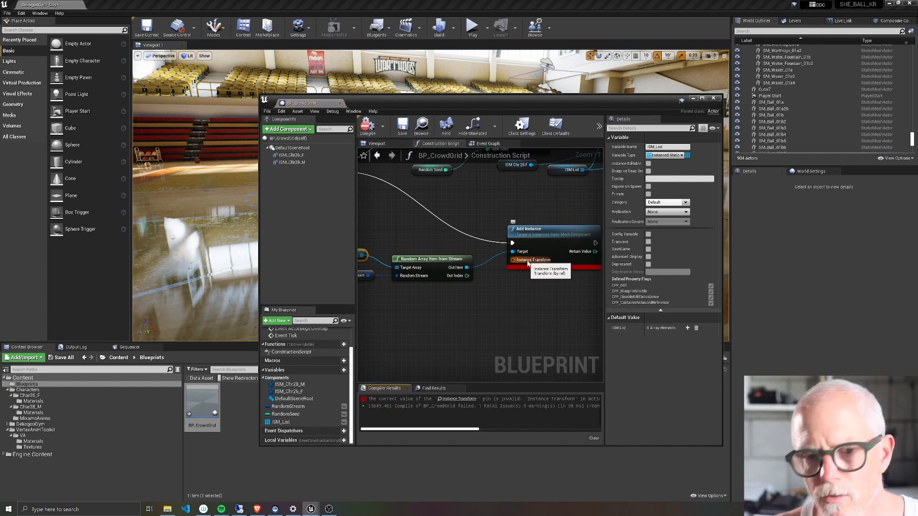
Move the Add Instance node and its random item inputs further along the graph, leaving space after the Sequence node
{"action": "scroll", "coordinate": [527, 263], "scroll_direction": "down", "scroll_amount": 6}
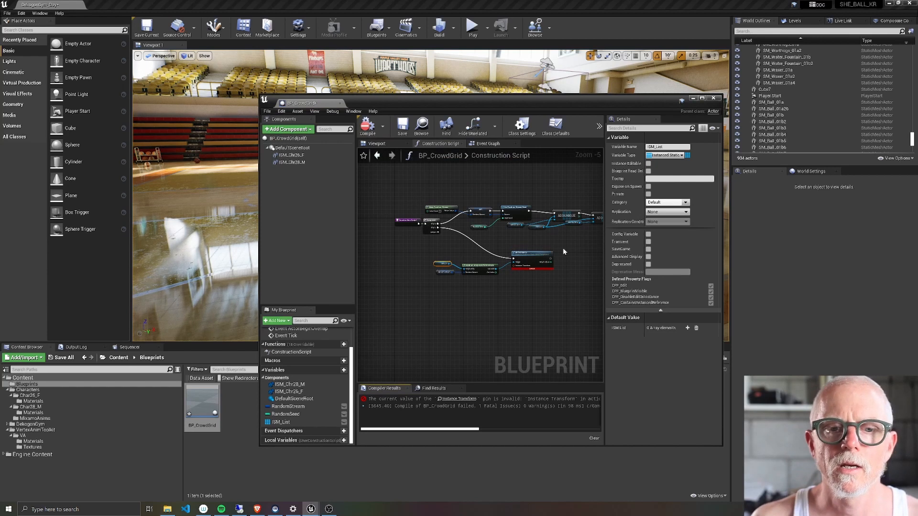
{"action": "left_click_drag", "start_coordinate": [564, 252], "coordinate": [420, 284]}
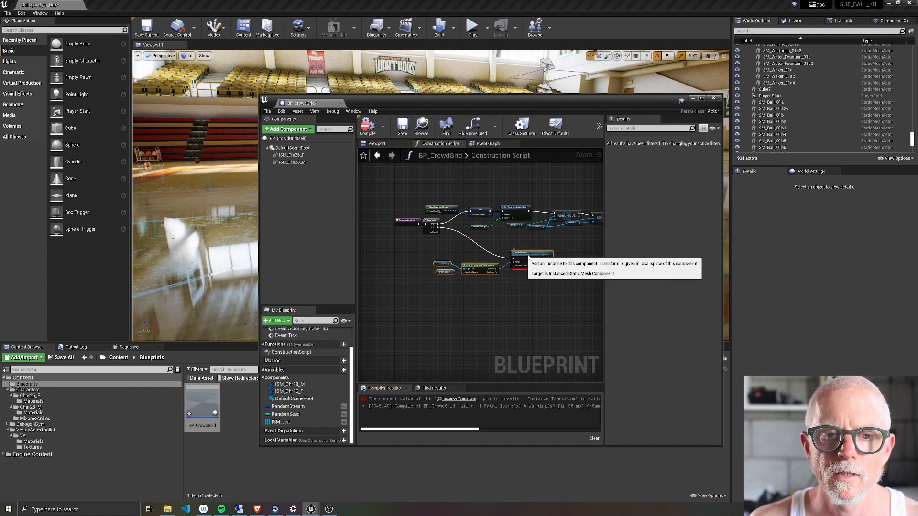
{"action": "left_click_drag", "start_coordinate": [490, 265], "coordinate": [543, 253]}
{"action": "left_click", "coordinate": [466, 303]}
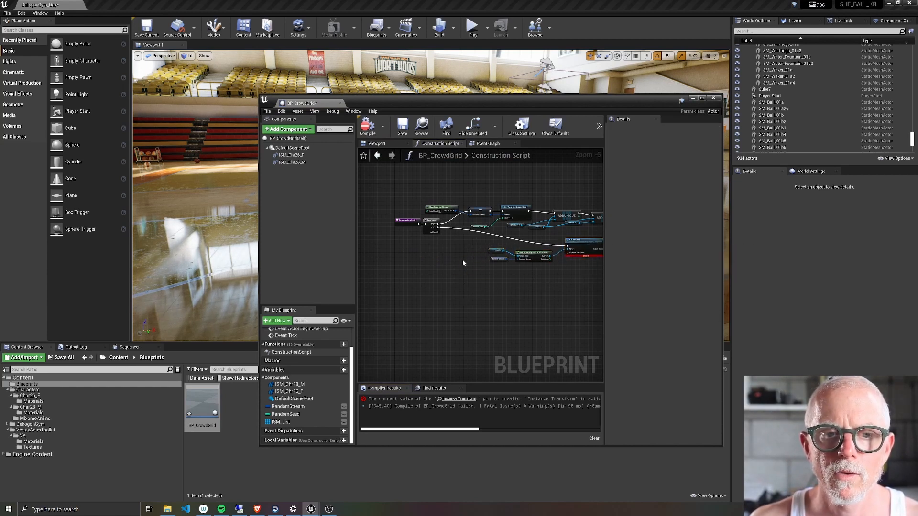
{"action": "scroll", "coordinate": [452, 259], "scroll_direction": "up", "scroll_amount": 2}
{"action": "left_click_drag", "start_coordinate": [536, 257], "coordinate": [549, 255]}
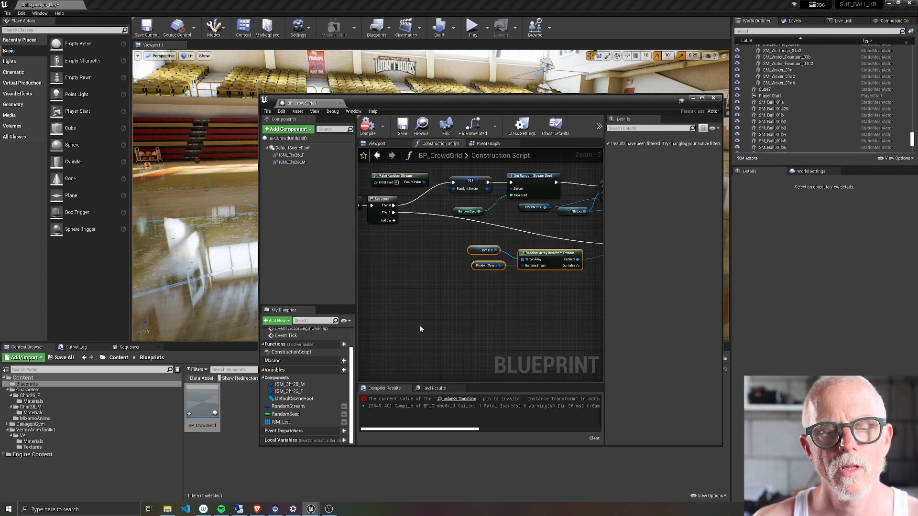
Create a new blueprint variable named NumRows
{"action": "right_click_drag", "start_coordinate": [457, 309], "coordinate": [500, 310]}
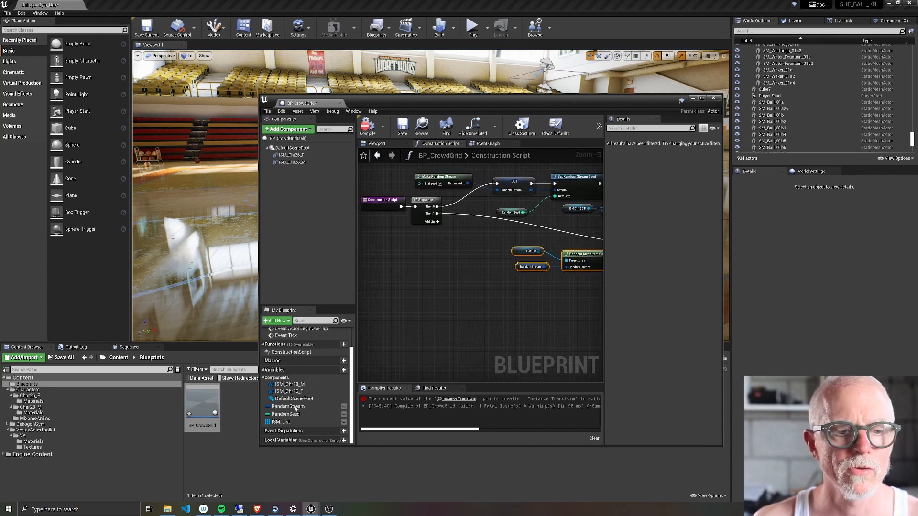
{"action": "left_click", "coordinate": [337, 371]}
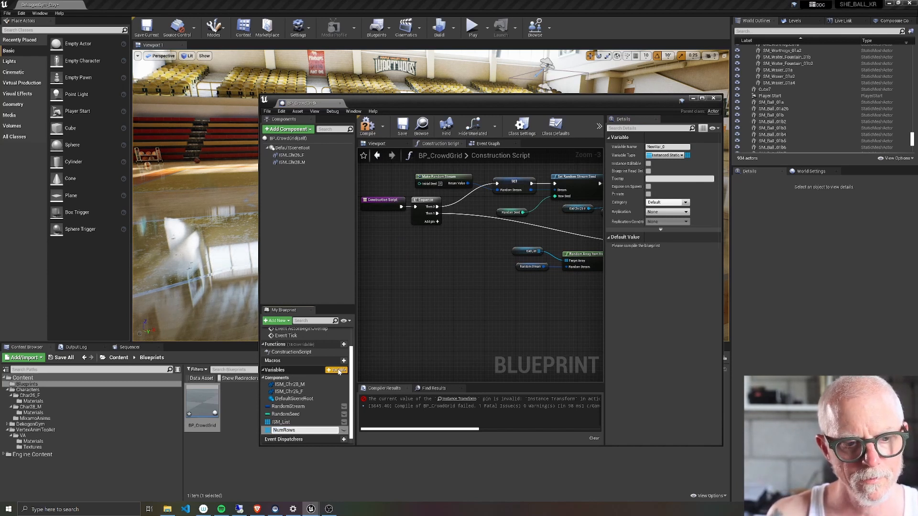
{"action": "key", "text": "Return"}
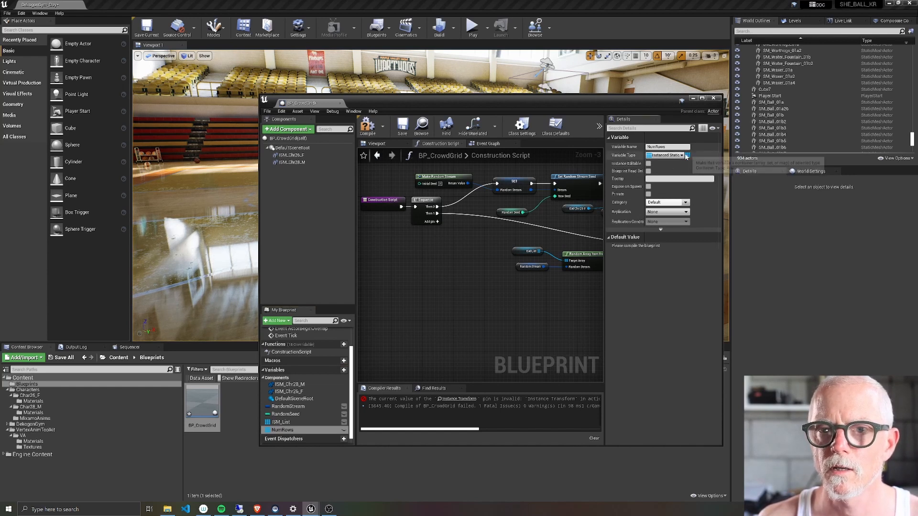
Change NumRows to the Integer type and add another Integer variable named NumCols
{"action": "left_click", "coordinate": [668, 155]}
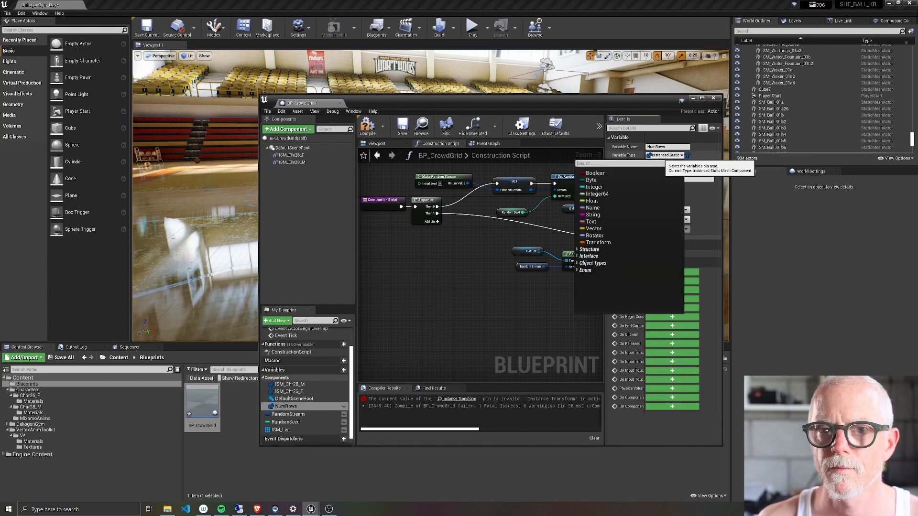
{"action": "left_click", "coordinate": [594, 187]}
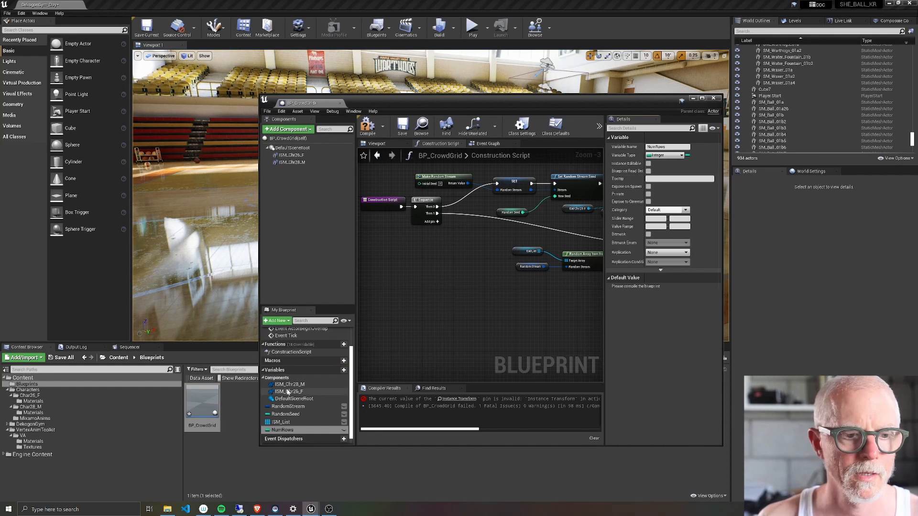
{"action": "left_click", "coordinate": [343, 370]}
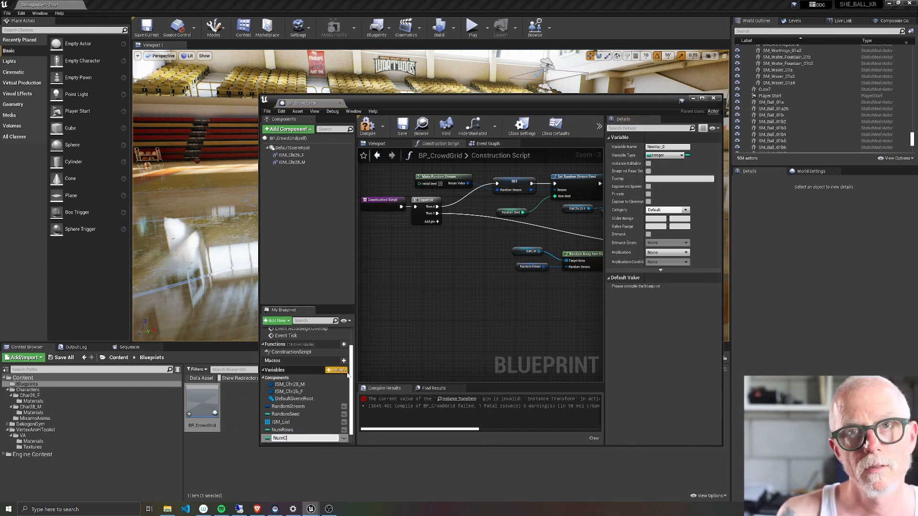
{"action": "type", "text": "NumCols"}
{"action": "key", "text": "Return"}
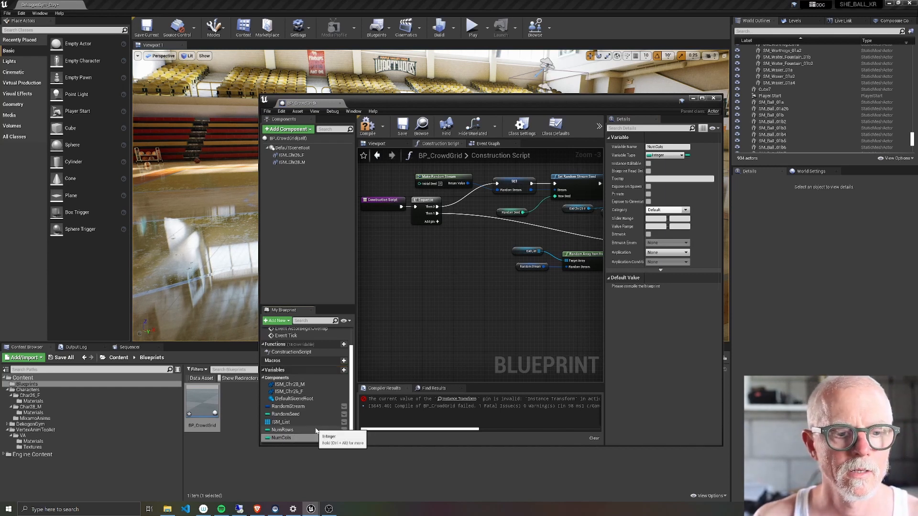
Create two Float variables named RowDist and ColsDist
{"action": "left_click", "coordinate": [342, 370]}
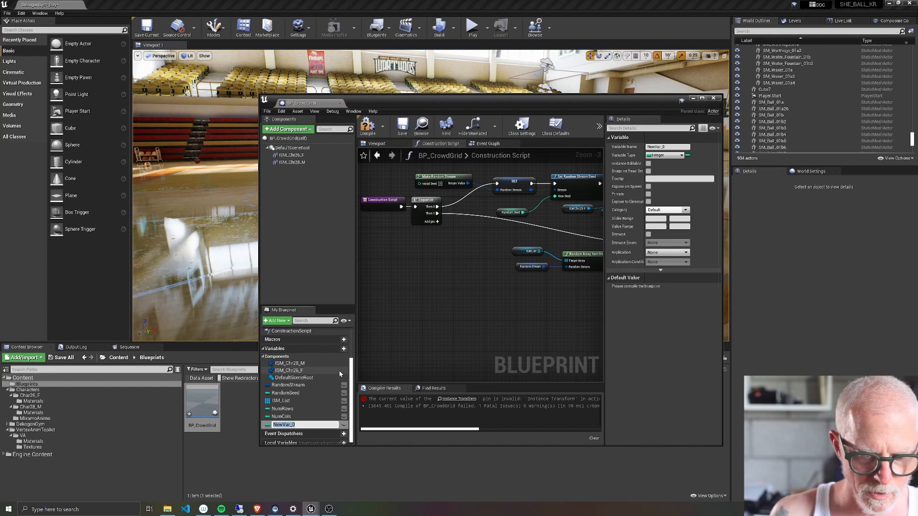
{"action": "type", "text": "RowDist"}
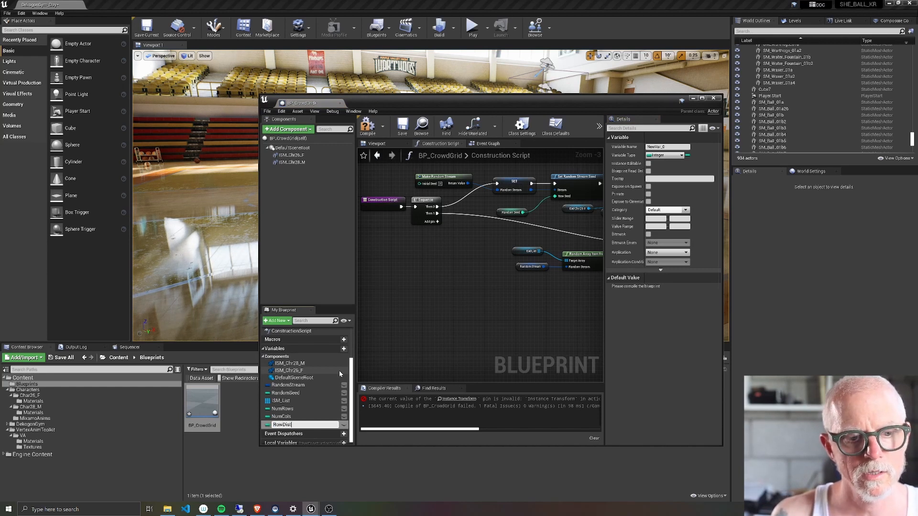
{"action": "key", "text": "Return"}
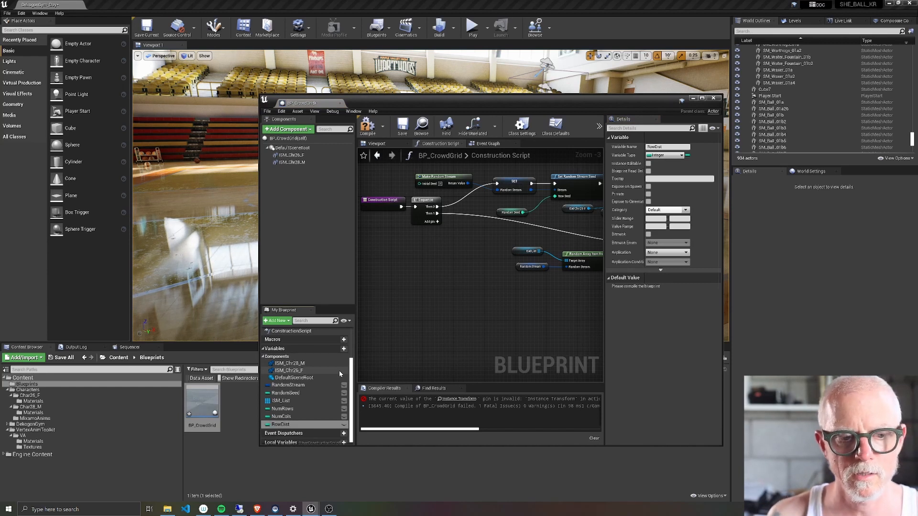
{"action": "left_click", "coordinate": [656, 156]}
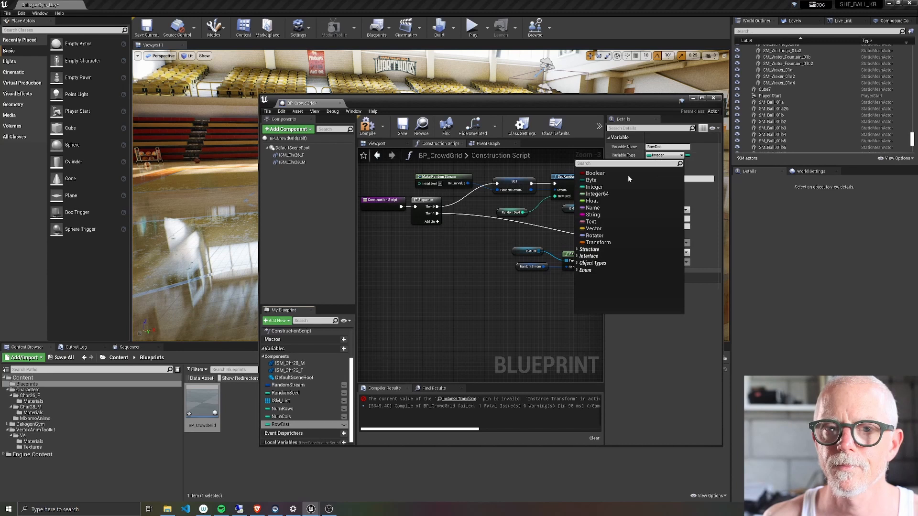
{"action": "left_click", "coordinate": [594, 205]}
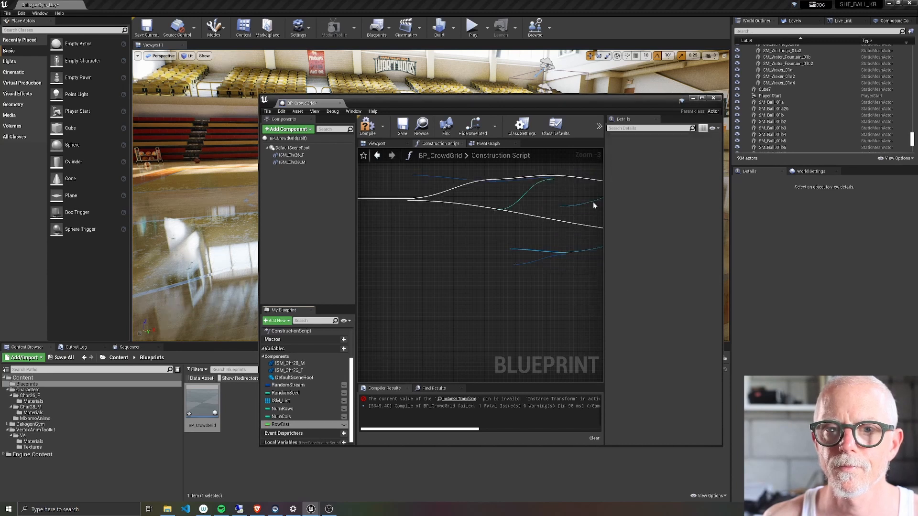
{"action": "left_click", "coordinate": [343, 348]}
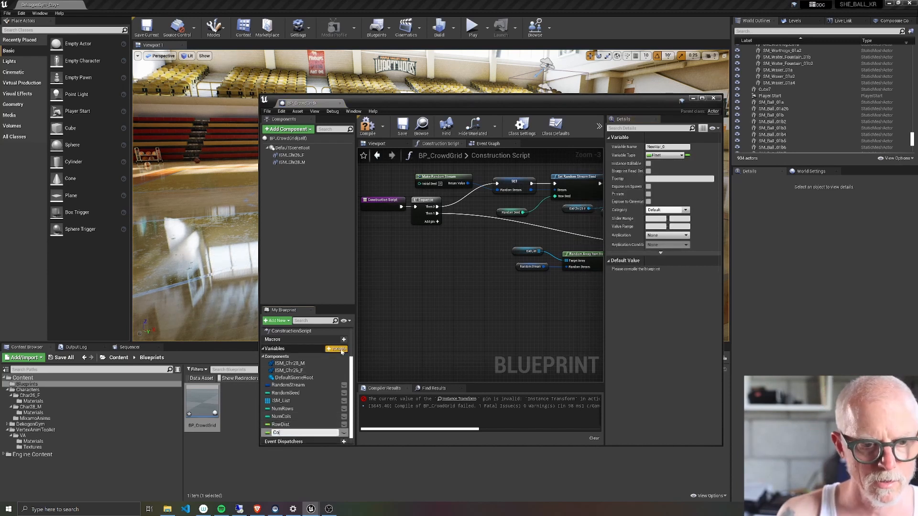
{"action": "type", "text": "ColsDist"}
{"action": "key", "text": "Return"}
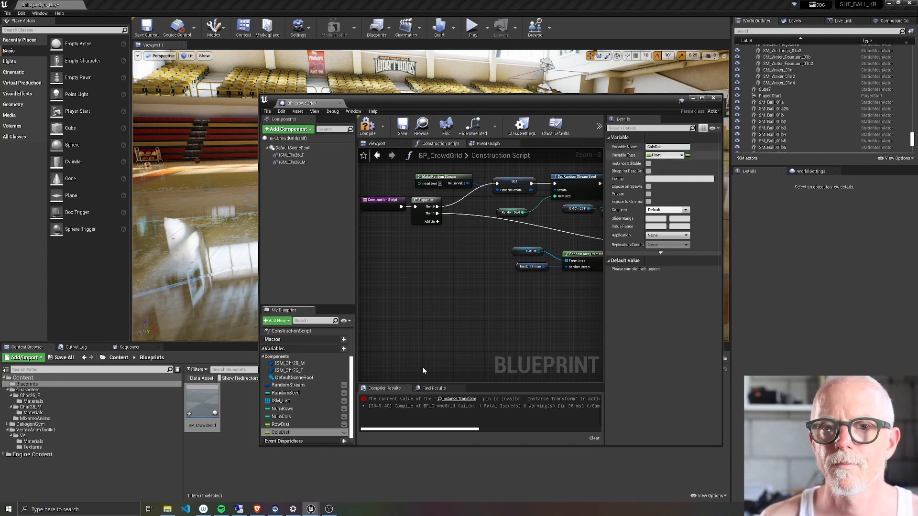
Insert a For Loop on the Sequence node's Then 1 execution output, ahead of Add Instance
{"action": "right_click_drag", "start_coordinate": [434, 321], "coordinate": [368, 304]}
{"action": "right_click_drag", "start_coordinate": [462, 293], "coordinate": [466, 295]}
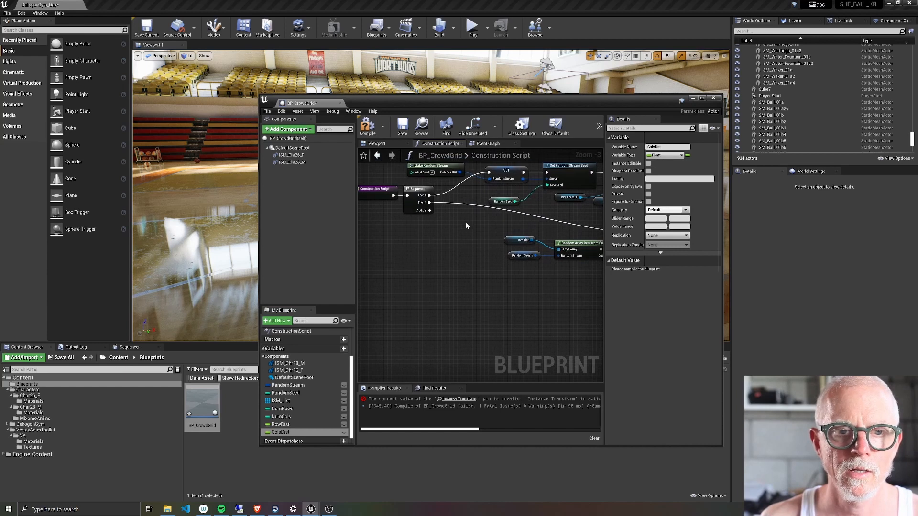
{"action": "left_click_drag", "start_coordinate": [427, 204], "coordinate": [434, 267]}
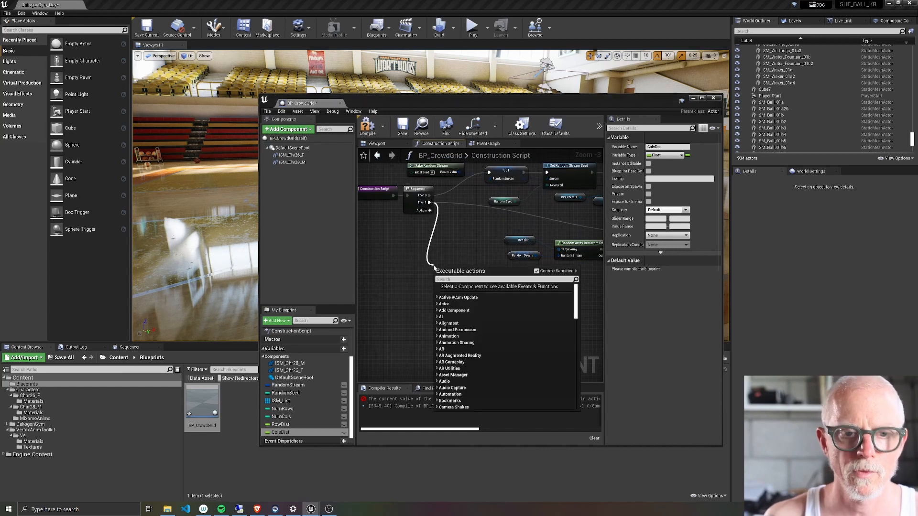
{"action": "type", "text": "loop"}
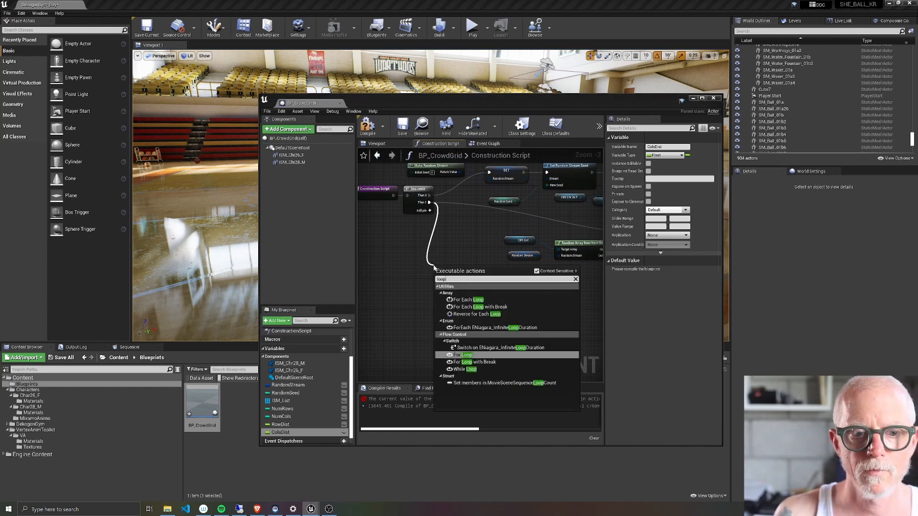
{"action": "left_click", "coordinate": [464, 355]}
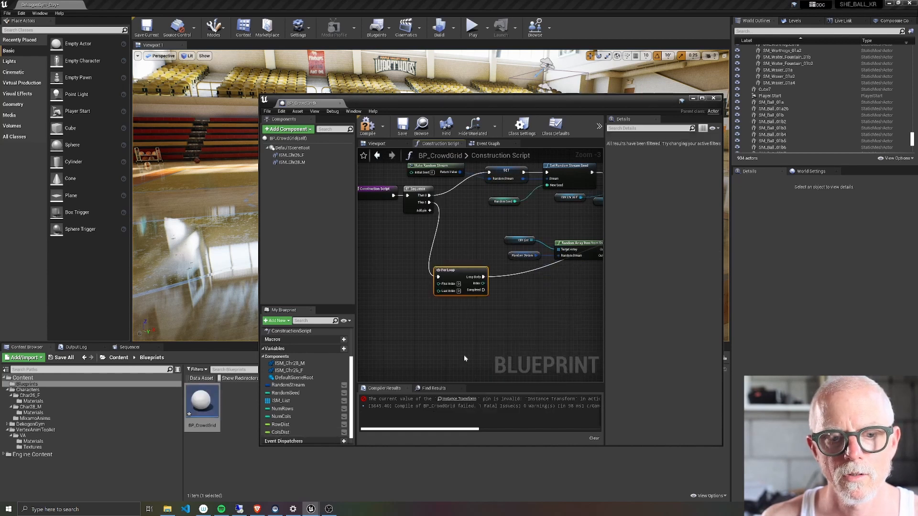
Feed NumRows into the loop's Last Index and chain a second For Loop from its Loop Body, with NumCols as Last Index
{"action": "left_click_drag", "start_coordinate": [282, 409], "coordinate": [508, 324]}
{"action": "type", "text": "loop"}
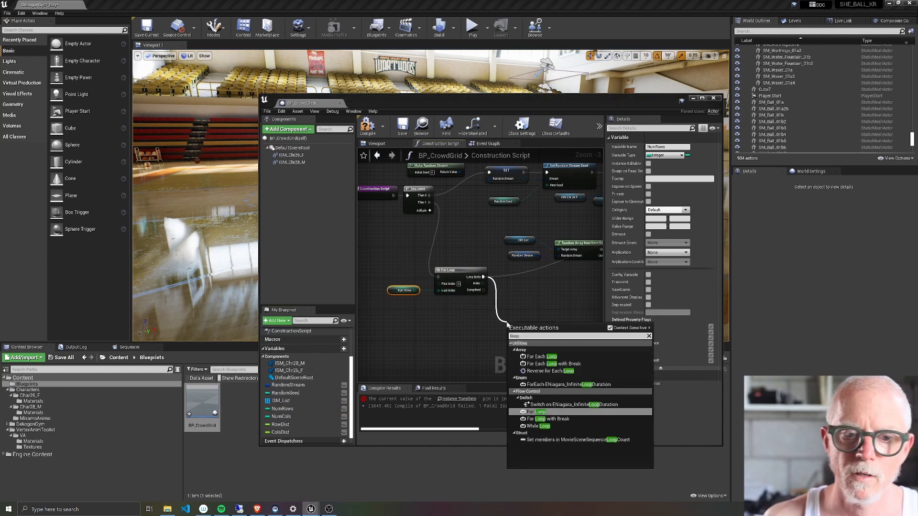
{"action": "left_click", "coordinate": [539, 412]}
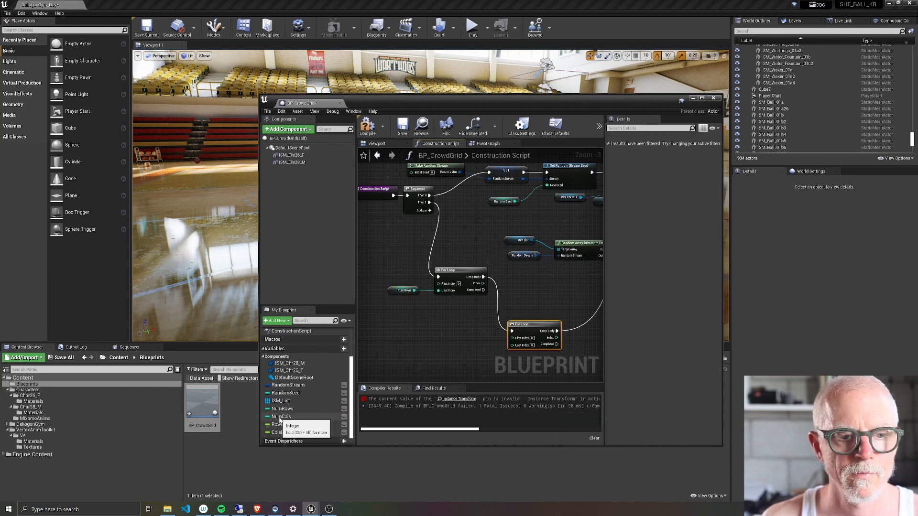
{"action": "left_click_drag", "start_coordinate": [281, 417], "coordinate": [521, 281]}
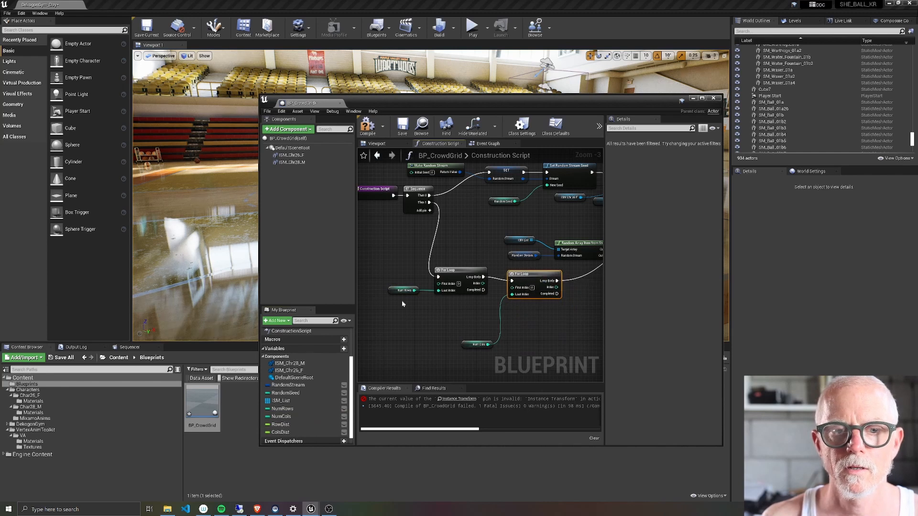
Subtract 1 from NumRows with an integer subtraction node and use the result as the first loop's Last Index
{"action": "left_click_drag", "start_coordinate": [414, 290], "coordinate": [426, 317]}
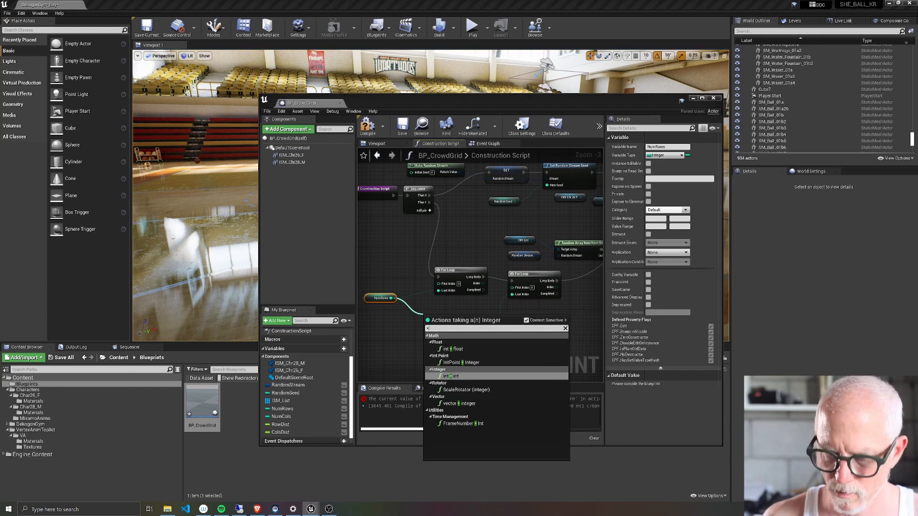
{"action": "key", "text": "BackSpace"}
{"action": "type", "text": "-"}
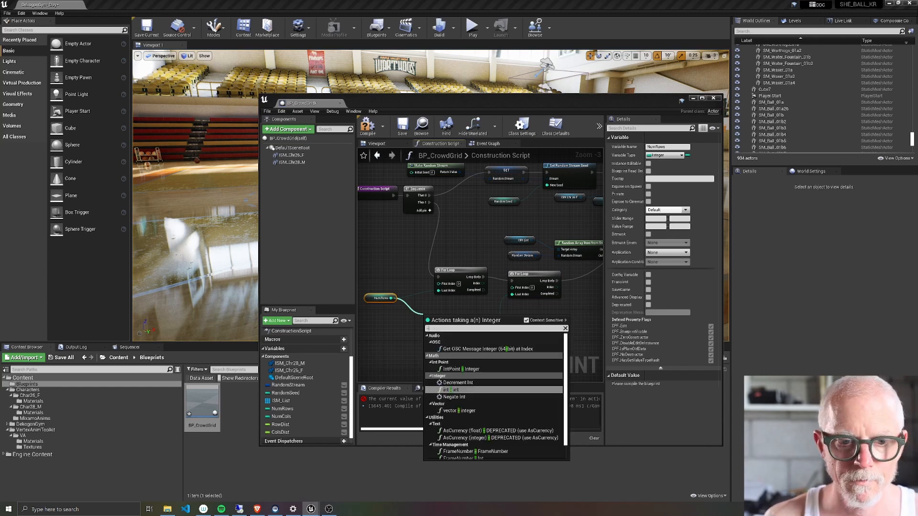
{"action": "left_click", "coordinate": [450, 389]}
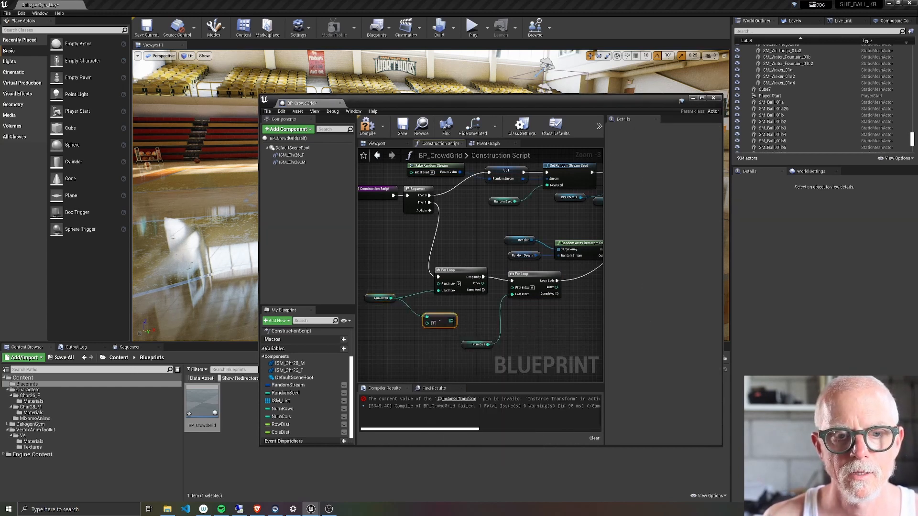
{"action": "left_click_drag", "start_coordinate": [451, 321], "coordinate": [411, 301]}
Subtract 1 from NumCols with an integer subtraction node and use the result as the second loop's Last Index
{"action": "left_click_drag", "start_coordinate": [469, 346], "coordinate": [488, 327]}
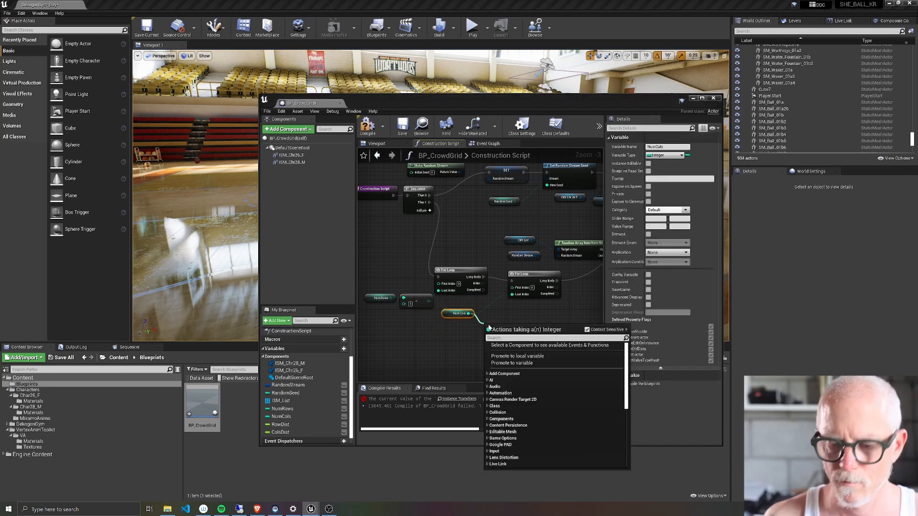
{"action": "type", "text": "="}
{"action": "key", "text": "BackSpace"}
{"action": "type", "text": "-"}
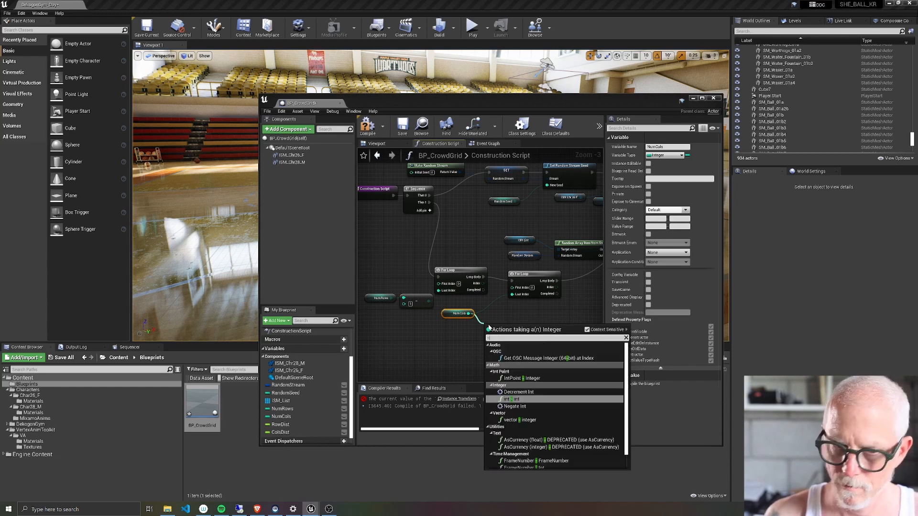
{"action": "key", "text": "Return"}
{"action": "left_click_drag", "start_coordinate": [516, 336], "coordinate": [512, 294]}
Move Add Instance and the random array item node with its getters further along the graph, clear of the For Loops
{"action": "right_click_drag", "start_coordinate": [556, 336], "coordinate": [509, 337]}
{"action": "scroll", "coordinate": [509, 336], "scroll_direction": "down", "scroll_amount": 1}
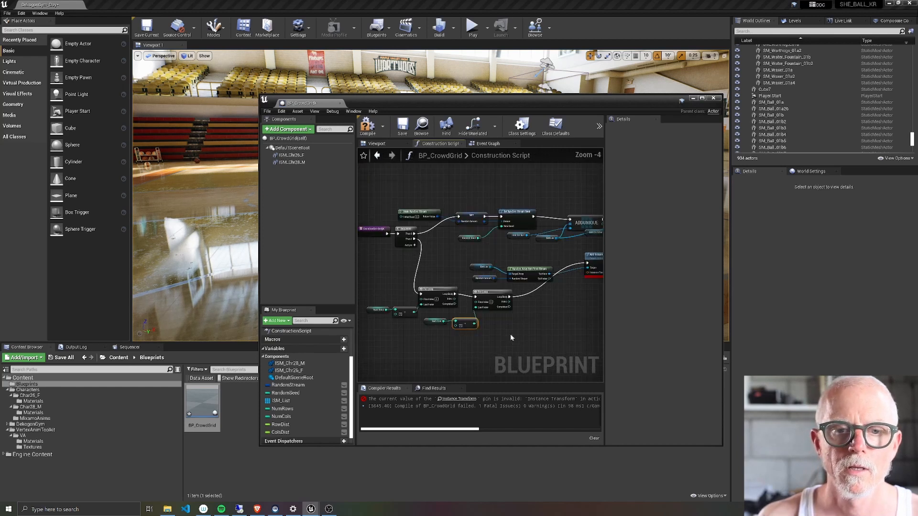
{"action": "right_click_drag", "start_coordinate": [573, 318], "coordinate": [483, 314]}
{"action": "left_click_drag", "start_coordinate": [402, 257], "coordinate": [458, 275]}
{"action": "left_click_drag", "start_coordinate": [508, 249], "coordinate": [565, 263]}
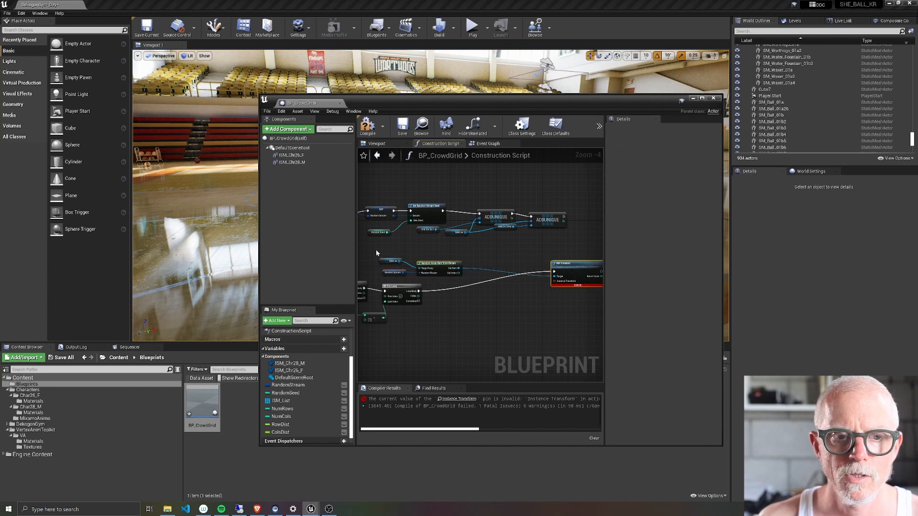
{"action": "left_click_drag", "start_coordinate": [376, 254], "coordinate": [500, 279]}
{"action": "left_click_drag", "start_coordinate": [434, 266], "coordinate": [473, 261]}
{"action": "right_click_drag", "start_coordinate": [412, 312], "coordinate": [514, 299]}
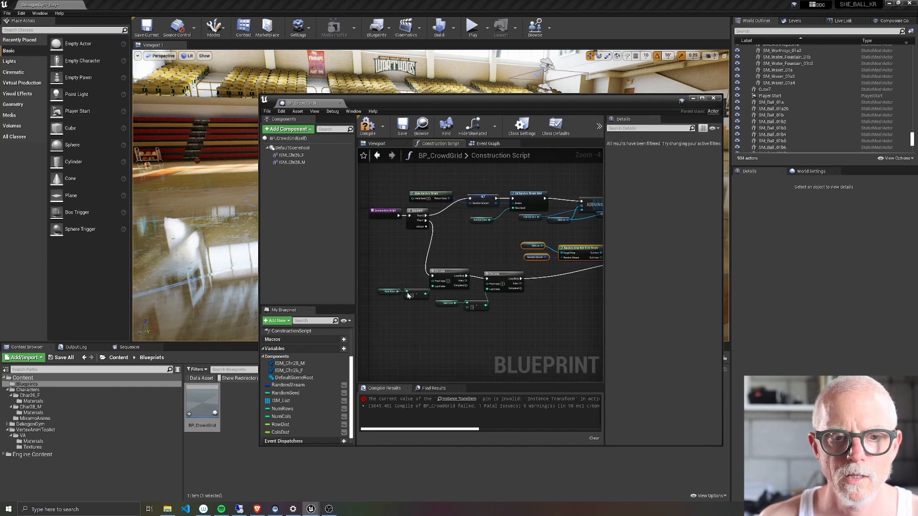
Spread the two For Loops apart with their Last Index nodes, raising the row loop and moving the column loop down and along
{"action": "left_click_drag", "start_coordinate": [376, 252], "coordinate": [449, 254]}
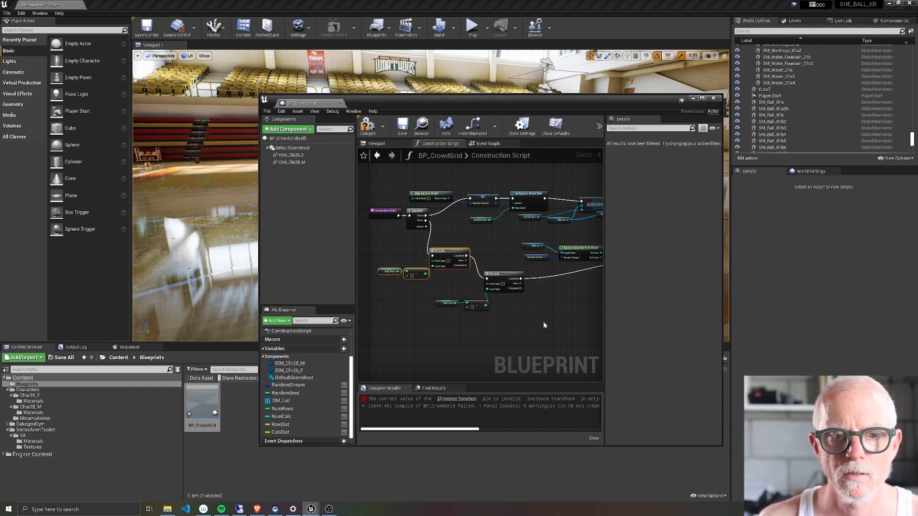
{"action": "left_click_drag", "start_coordinate": [485, 297], "coordinate": [527, 297]}
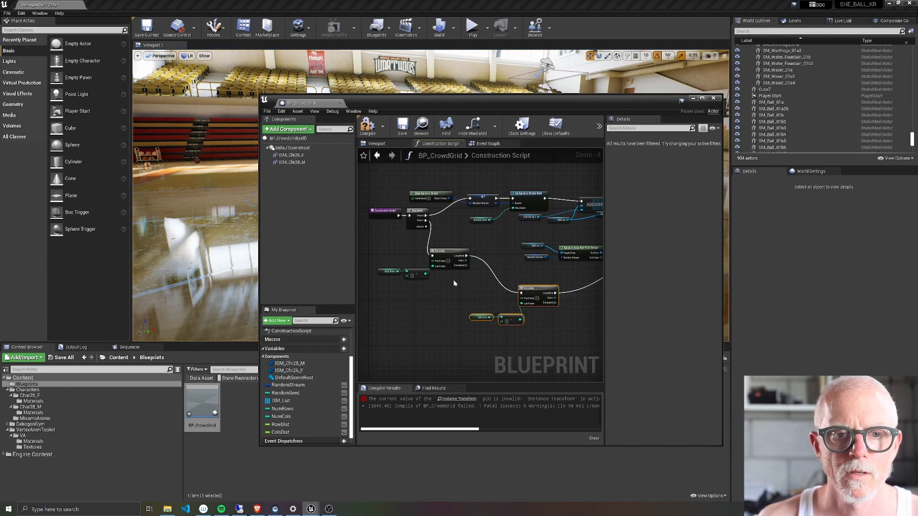
{"action": "mouse_move", "coordinate": [453, 284]}
{"action": "right_mouse_down"}
{"action": "mouse_move", "coordinate": [482, 286]}
{"action": "mouse_move", "coordinate": [444, 276]}
{"action": "mouse_move", "coordinate": [462, 281]}
{"action": "right_mouse_up"}
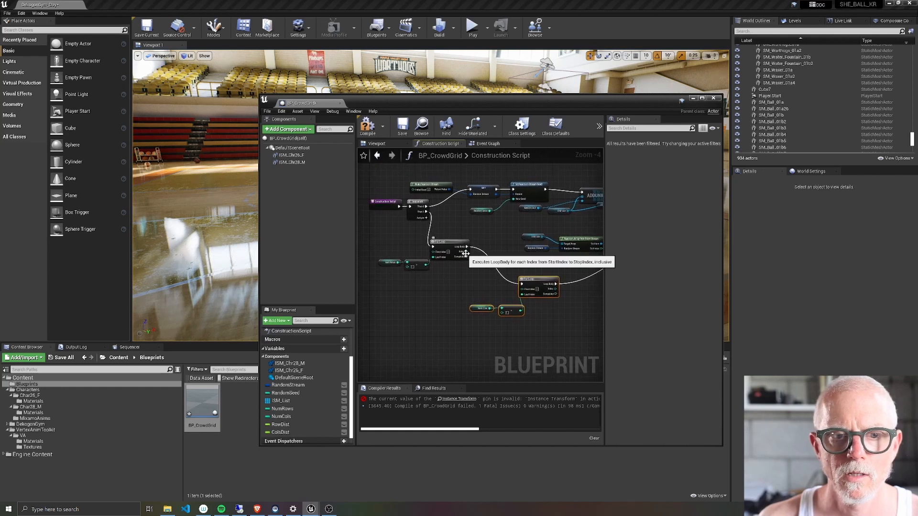
{"action": "left_click_drag", "start_coordinate": [466, 249], "coordinate": [463, 252]}
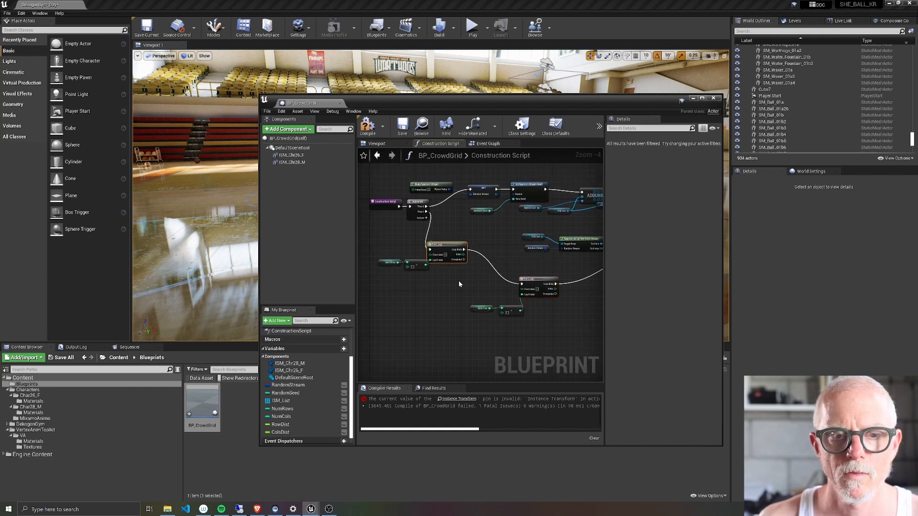
Maximize the blueprint editor and multiply the row loop's Index by RowDist using an int * float node
{"action": "scroll", "coordinate": [463, 249], "scroll_direction": "up", "scroll_amount": 4}
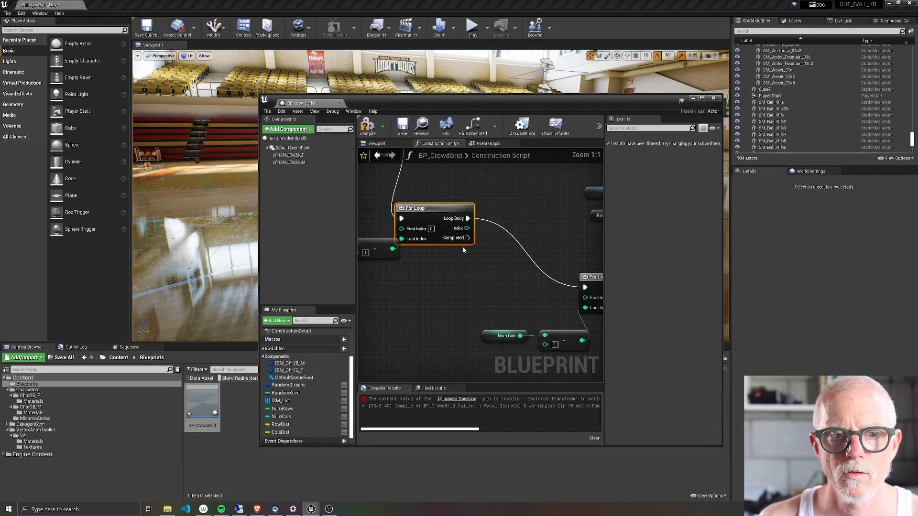
{"action": "left_click", "coordinate": [701, 99]}
{"action": "left_click_drag", "start_coordinate": [301, 130], "coordinate": [319, 175]}
{"action": "type", "text": "*"}
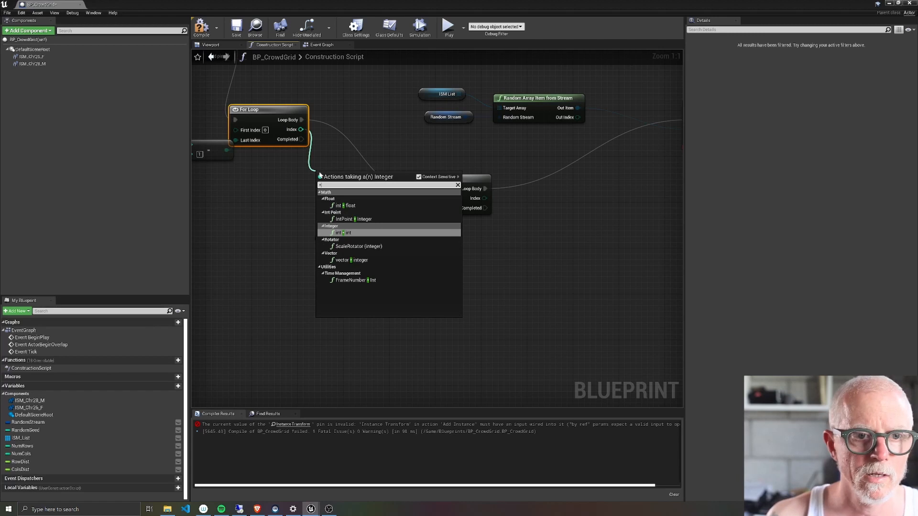
{"action": "key", "text": "Up"}
{"action": "key", "text": "Up"}
{"action": "key", "text": "Return"}
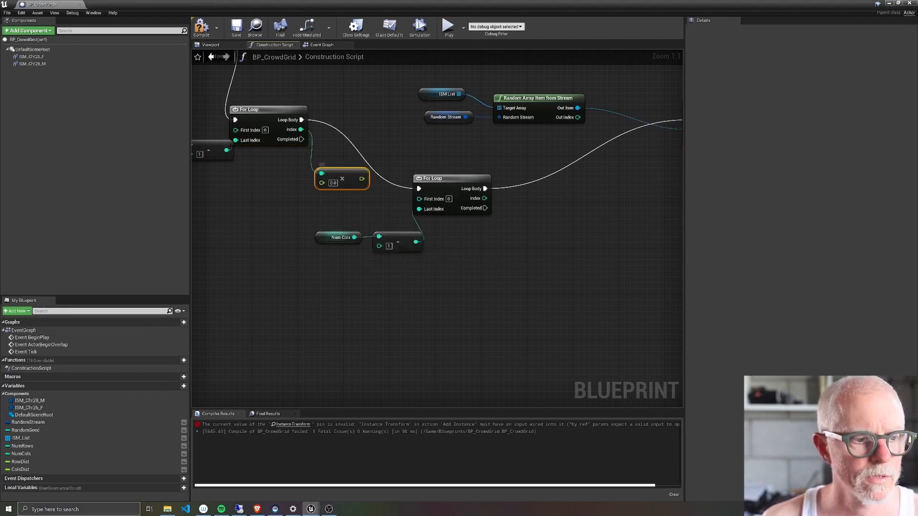
{"action": "left_click", "coordinate": [20, 462]}
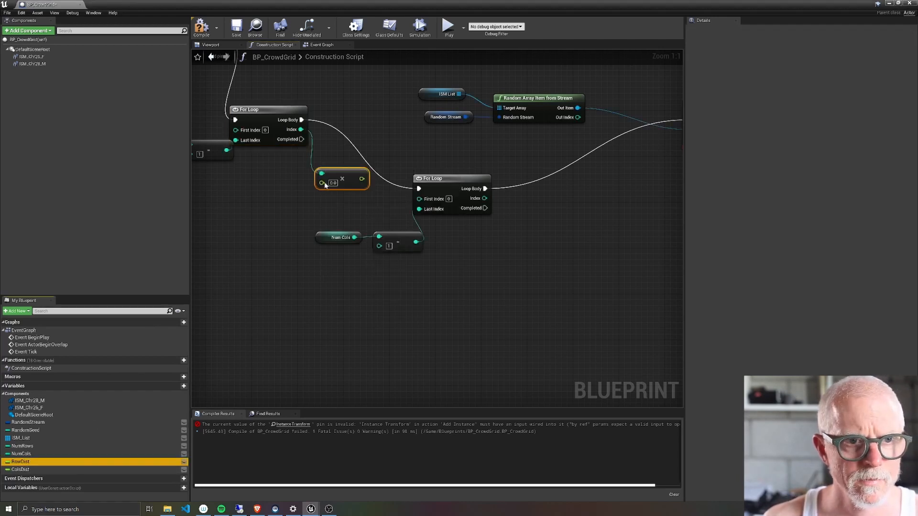
{"action": "left_click_drag", "start_coordinate": [325, 186], "coordinate": [320, 186]}
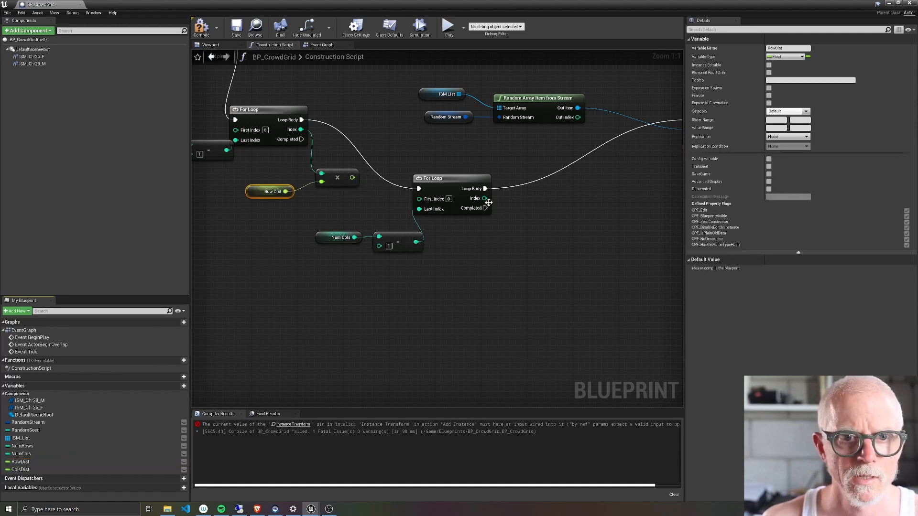
Multiply the column loop's Index by ColsDist using an int * float node
{"action": "left_click_drag", "start_coordinate": [484, 199], "coordinate": [519, 223]}
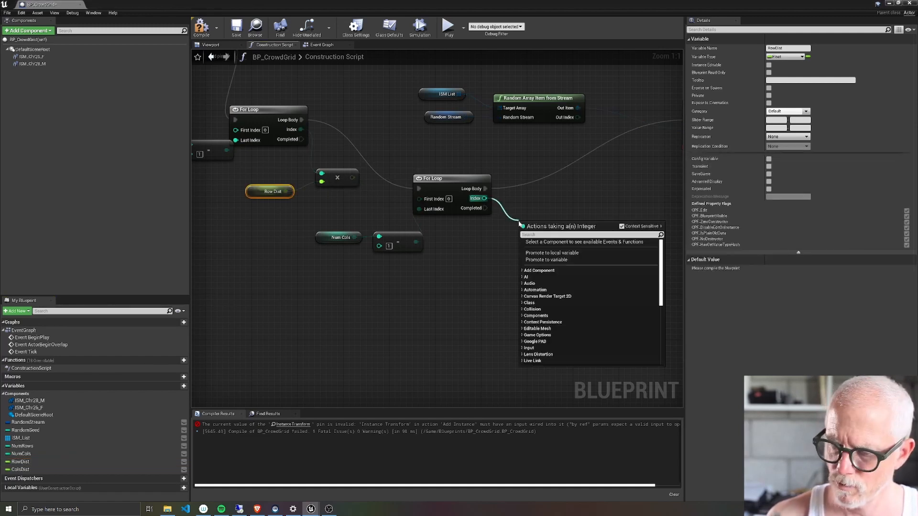
{"action": "type", "text": "*"}
{"action": "key", "text": "Up"}
{"action": "key", "text": "Up"}
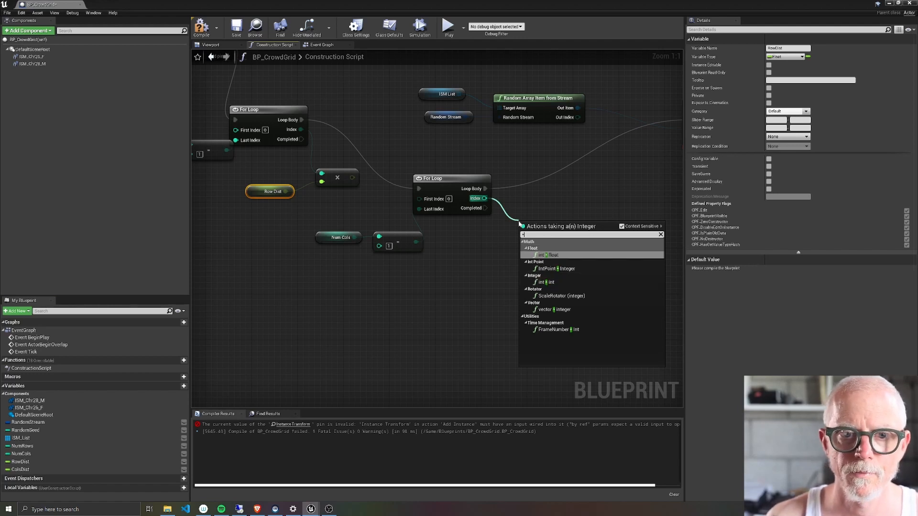
{"action": "key", "text": "Return"}
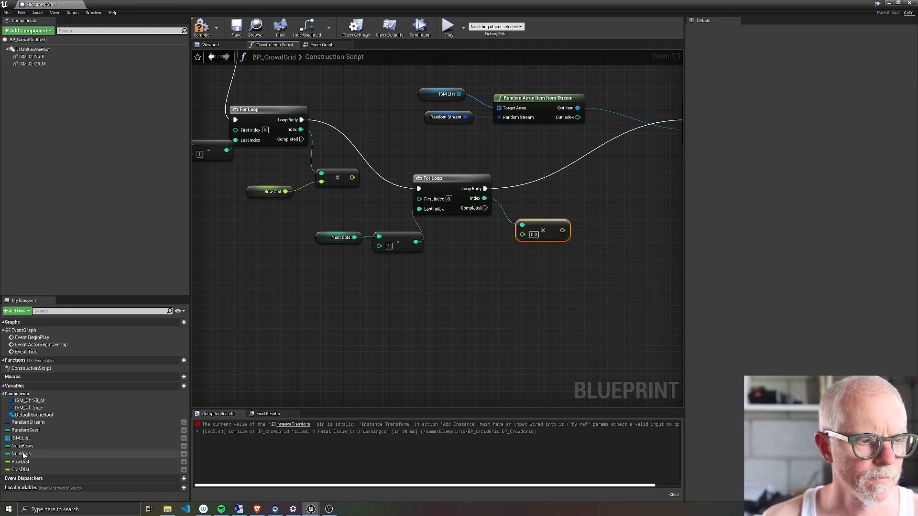
{"action": "left_click_drag", "start_coordinate": [13, 472], "coordinate": [524, 241]}
Split Add Instance's Instance Transform pin, and split its Location pin into X, Y and Z
{"action": "right_click_drag", "start_coordinate": [563, 269], "coordinate": [463, 321]}
{"action": "right_click", "coordinate": [550, 177]}
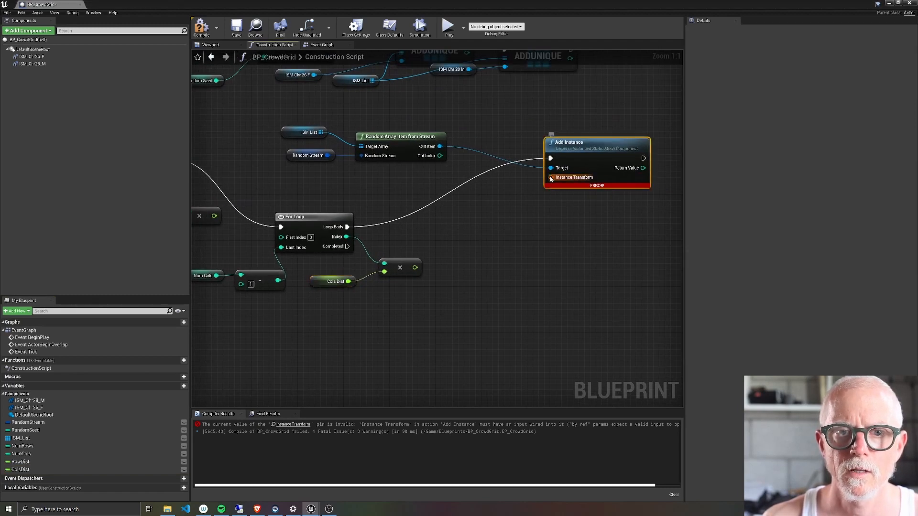
{"action": "left_click", "coordinate": [558, 201]}
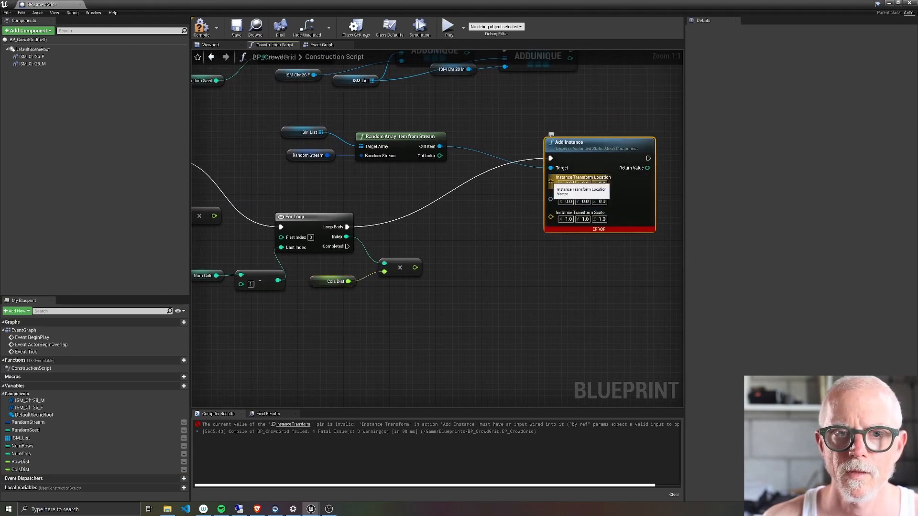
{"action": "right_click", "coordinate": [551, 182]}
{"action": "left_click", "coordinate": [569, 207]}
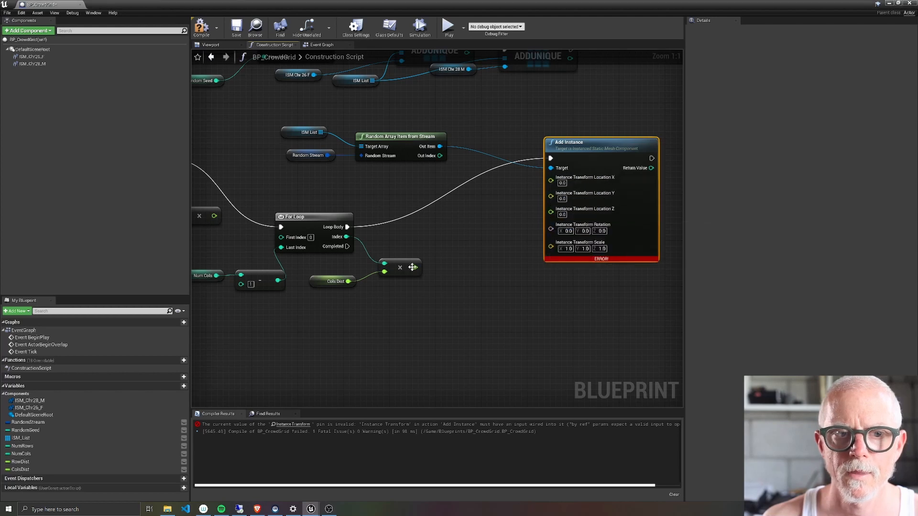
Feed the row product into Add Instance's Location X and the column product into Location Y, and compile the blueprint
{"action": "left_click_drag", "start_coordinate": [213, 216], "coordinate": [551, 183]}
{"action": "right_click_drag", "start_coordinate": [430, 206], "coordinate": [564, 214]}
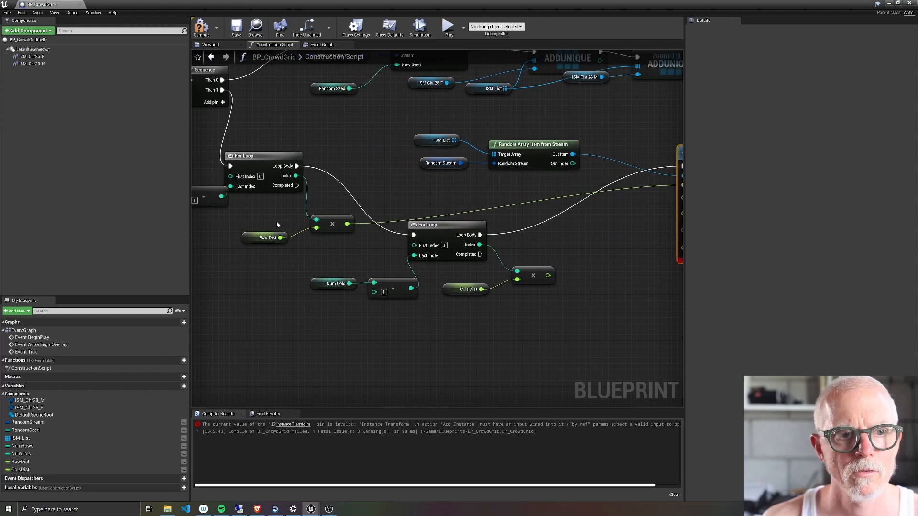
{"action": "right_click_drag", "start_coordinate": [582, 252], "coordinate": [424, 256]}
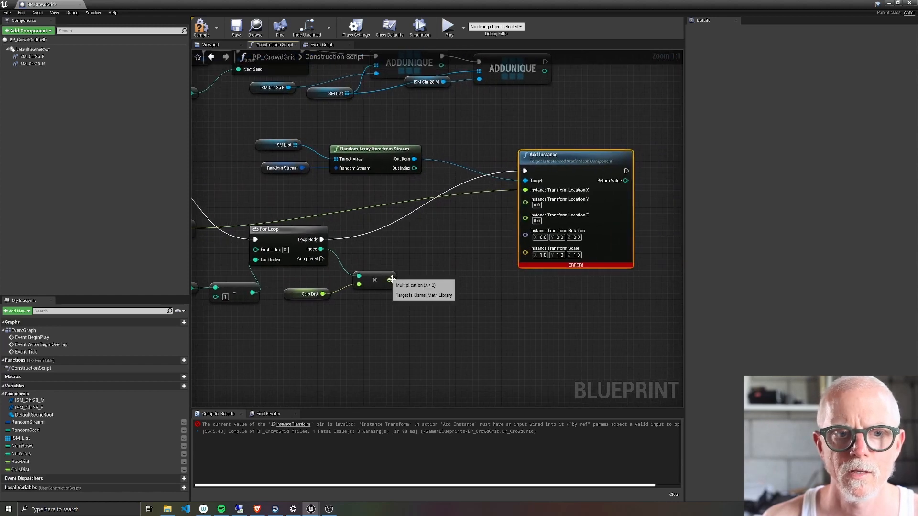
{"action": "left_click_drag", "start_coordinate": [389, 279], "coordinate": [526, 200]}
{"action": "left_click", "coordinate": [201, 28]}
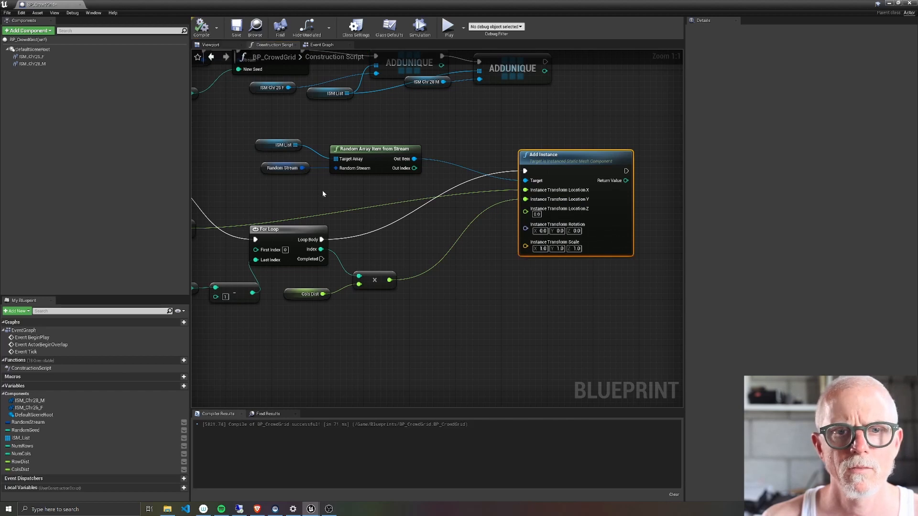
Make the RandomSeed, NumRows, NumCols, RowDist and ColsDist variables instance editable
{"action": "left_click", "coordinate": [33, 430]}
{"action": "left_click", "coordinate": [184, 430]}
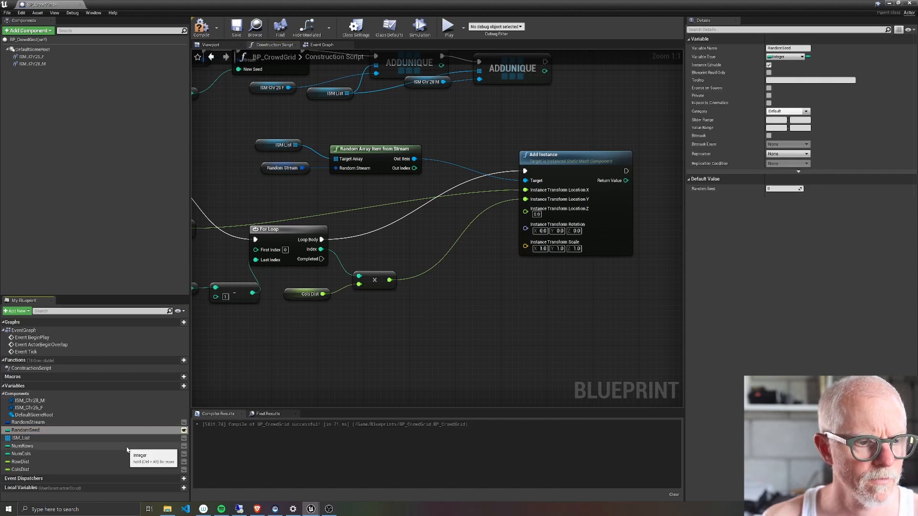
{"action": "left_click", "coordinate": [29, 446]}
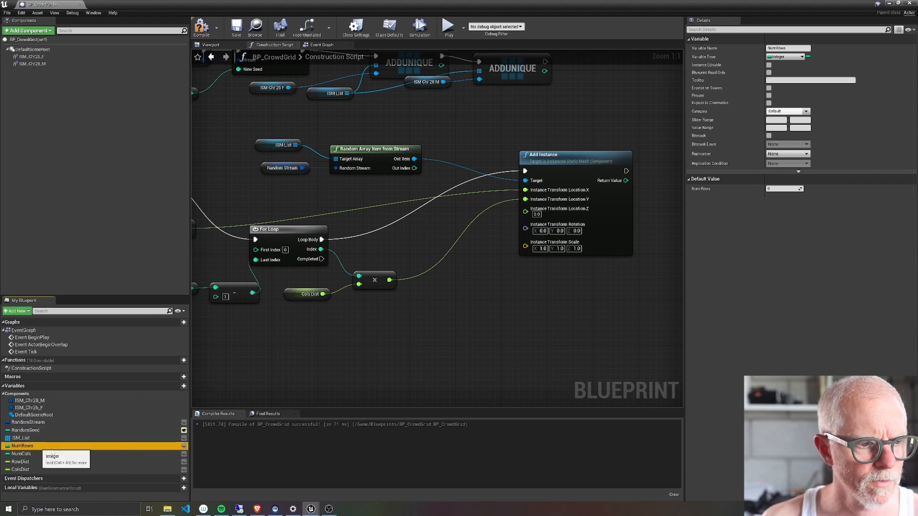
{"action": "left_click", "coordinate": [183, 446]}
{"action": "left_click", "coordinate": [184, 453]}
{"action": "left_click", "coordinate": [183, 462]}
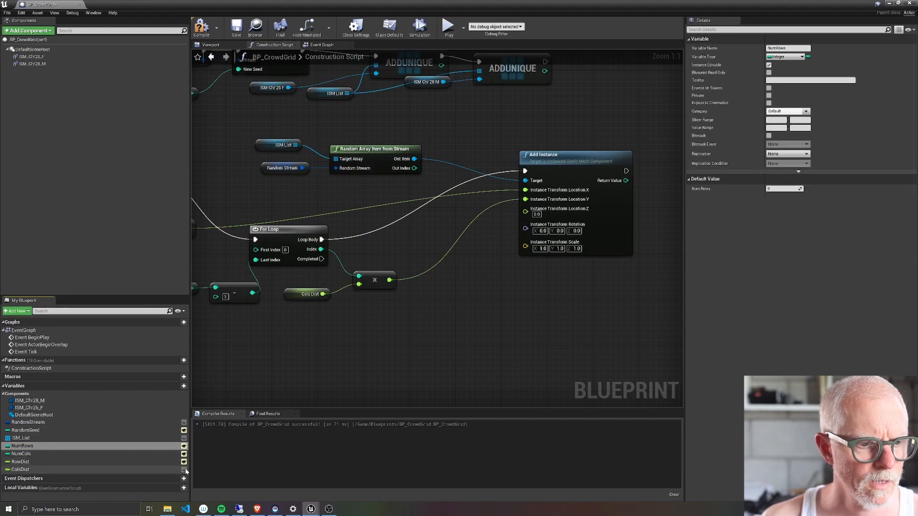
{"action": "left_click", "coordinate": [183, 469]}
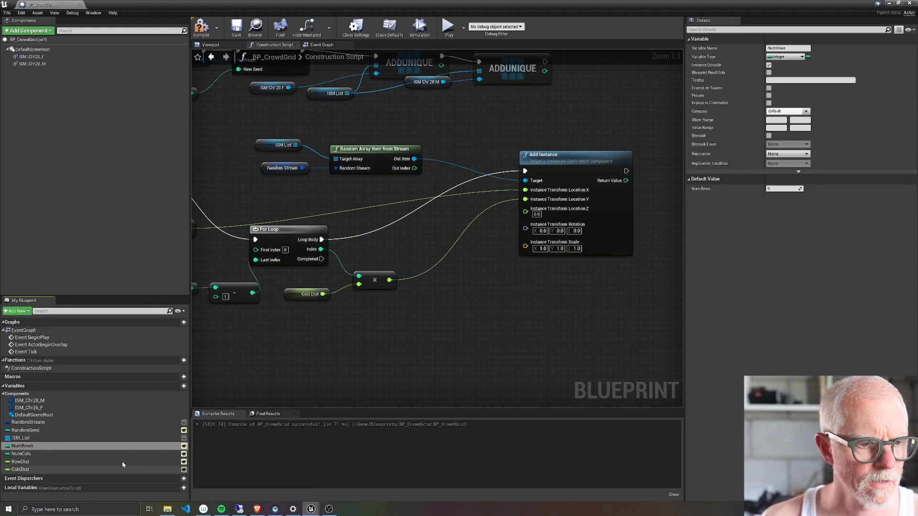
Set the default values of NumRows and NumCols to 2
{"action": "left_click", "coordinate": [784, 189]}
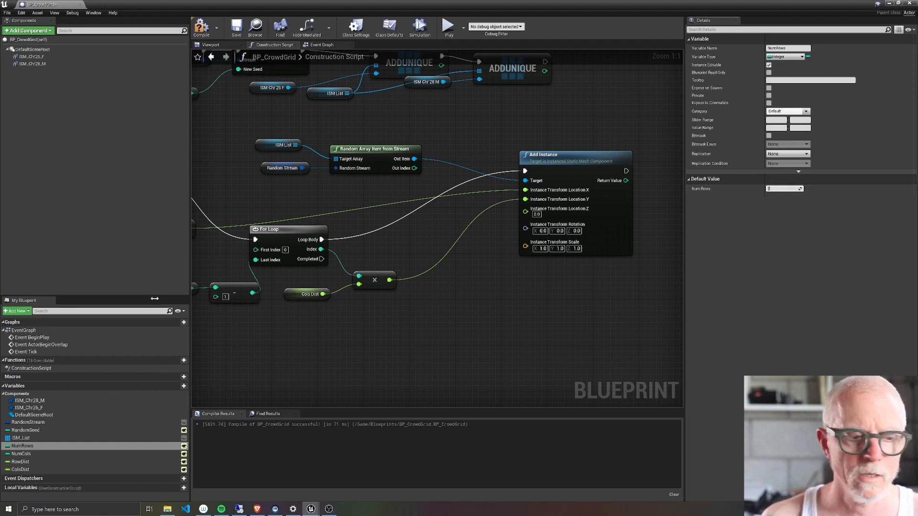
{"action": "left_click", "coordinate": [21, 453]}
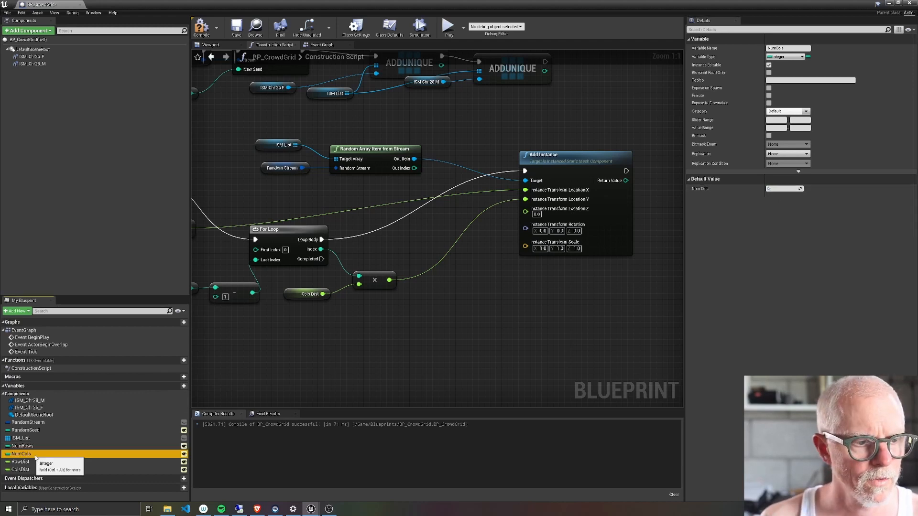
{"action": "left_click", "coordinate": [783, 189]}
{"action": "type", "text": "2"}
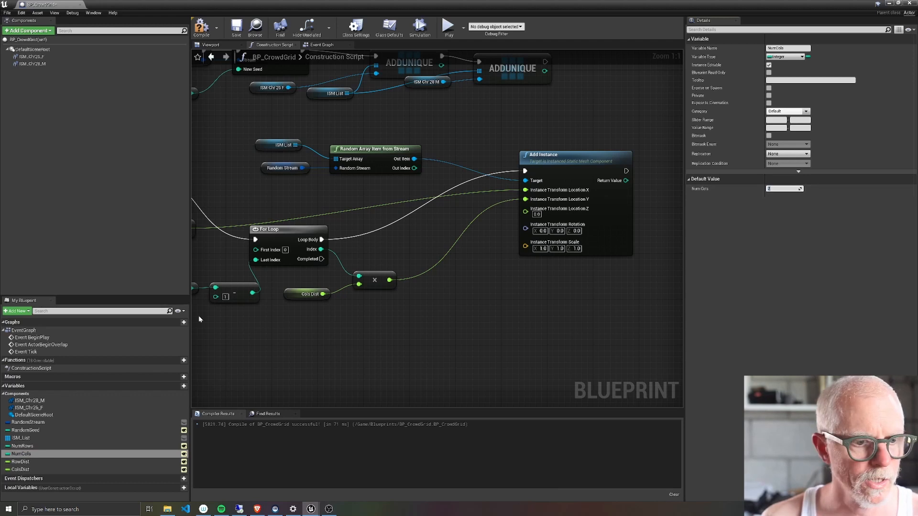
Enter a default spacing for RowDist and set the default value of ColsDist to 80
{"action": "left_click", "coordinate": [21, 462]}
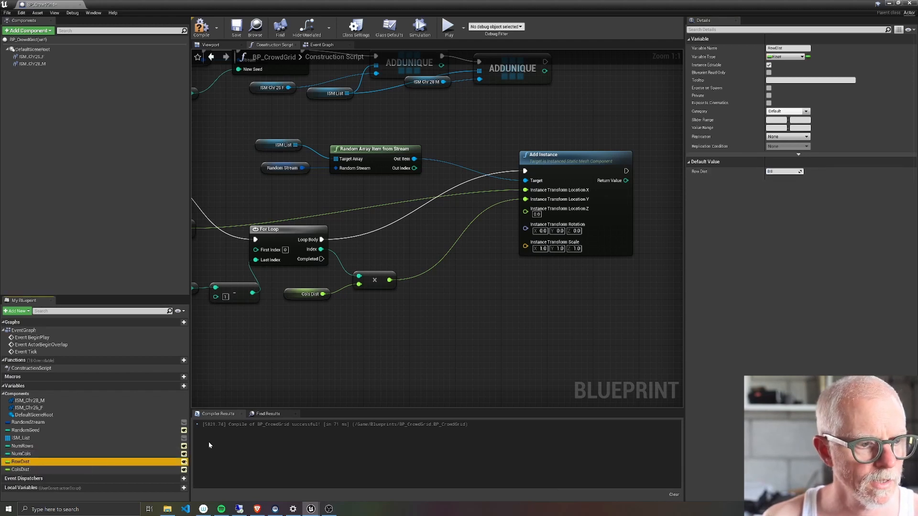
{"action": "left_click", "coordinate": [784, 172]}
{"action": "key", "text": "Return"}
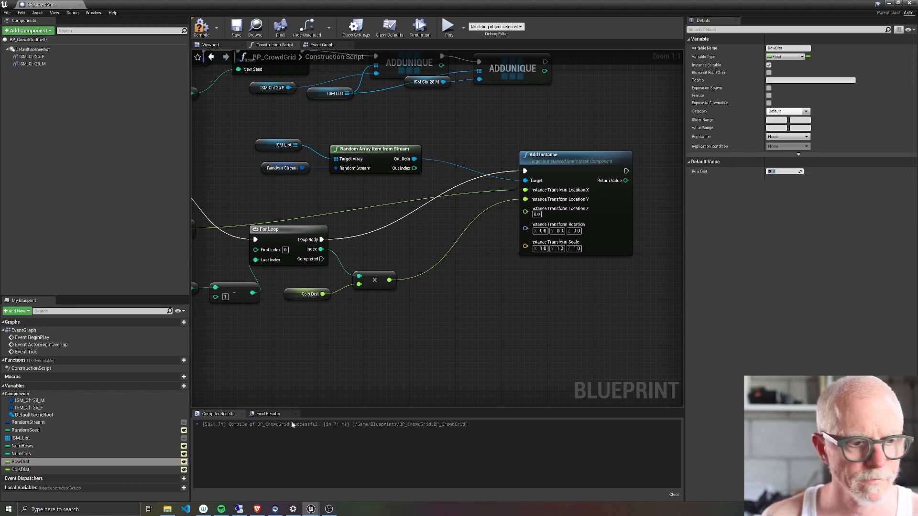
{"action": "left_click", "coordinate": [20, 469]}
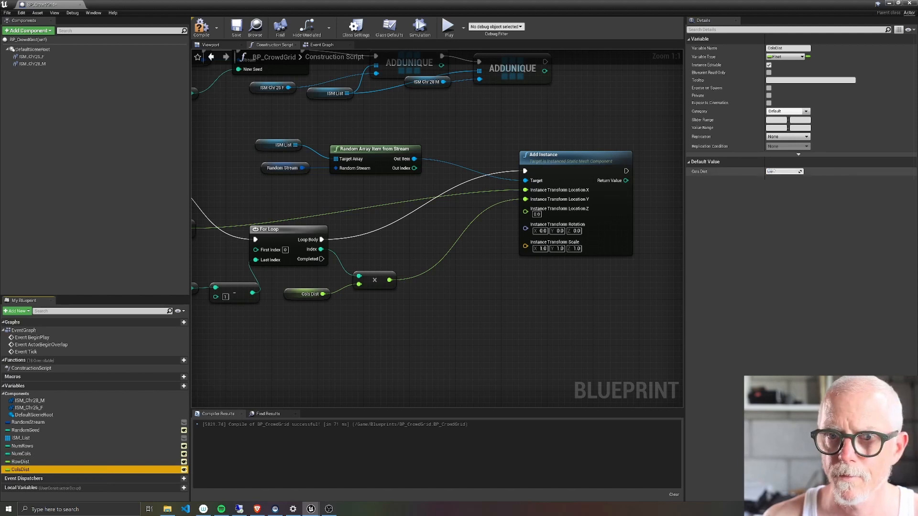
{"action": "left_click", "coordinate": [770, 171]}
{"action": "type", "text": "80"}
{"action": "key", "text": "Return"}
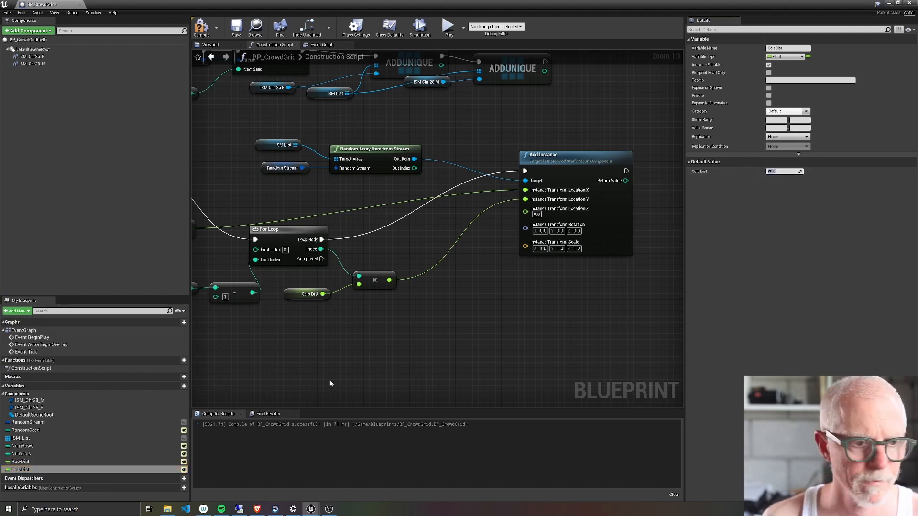
Review the loop wiring, compile the blueprint and show the generated crowd in the Viewport
{"action": "right_click_drag", "start_coordinate": [318, 315], "coordinate": [422, 312]}
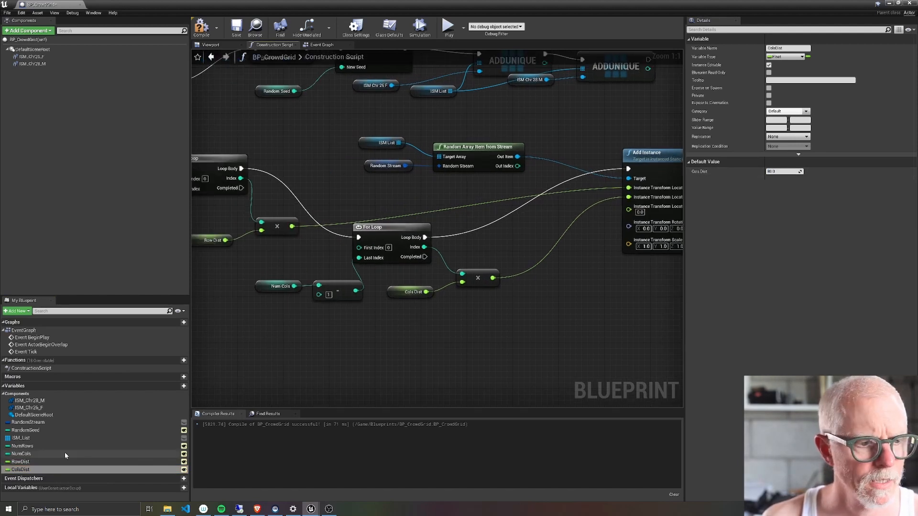
{"action": "right_click_drag", "start_coordinate": [603, 306], "coordinate": [528, 324]}
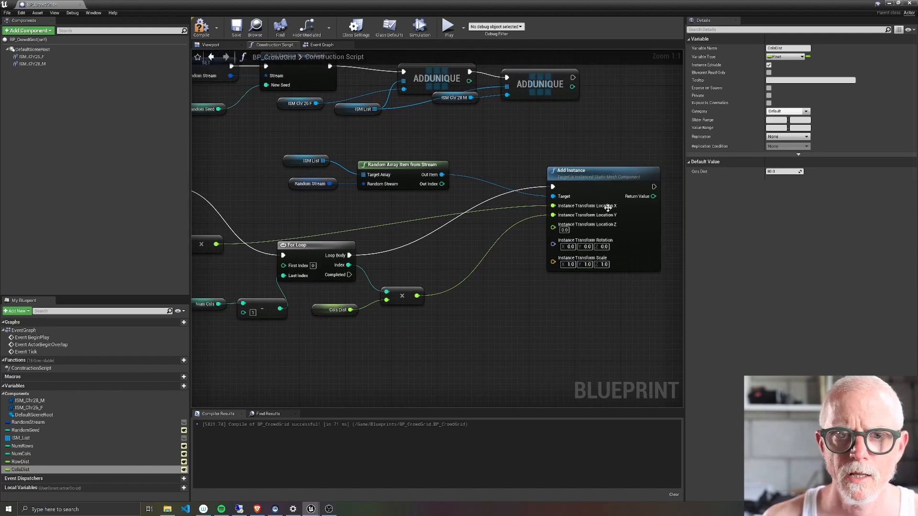
{"action": "right_click_drag", "start_coordinate": [437, 349], "coordinate": [497, 343]}
{"action": "scroll", "coordinate": [499, 341], "scroll_direction": "down", "scroll_amount": 2}
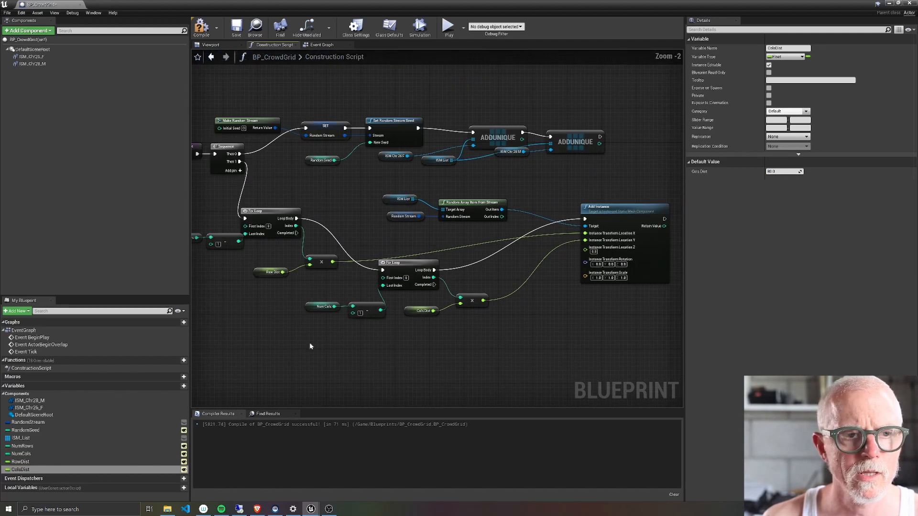
{"action": "right_click_drag", "start_coordinate": [287, 334], "coordinate": [373, 326]}
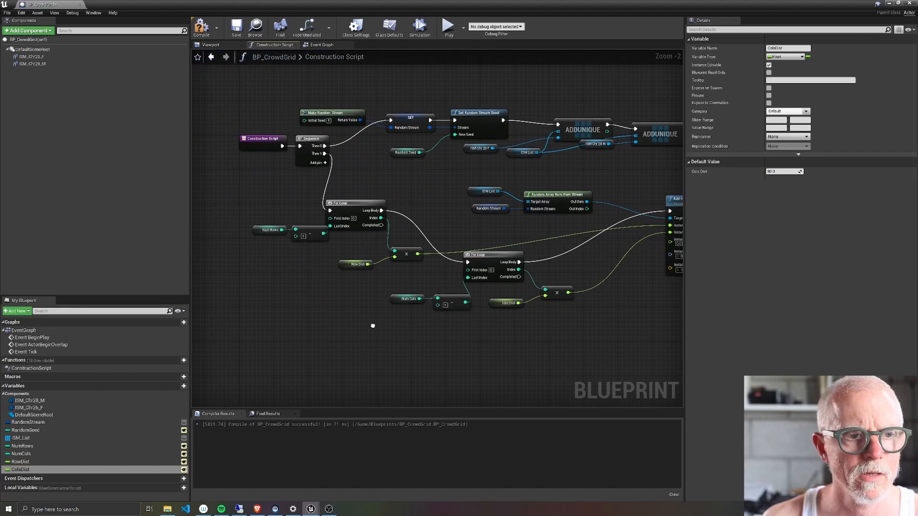
{"action": "left_click", "coordinate": [200, 28]}
{"action": "left_click", "coordinate": [210, 44]}
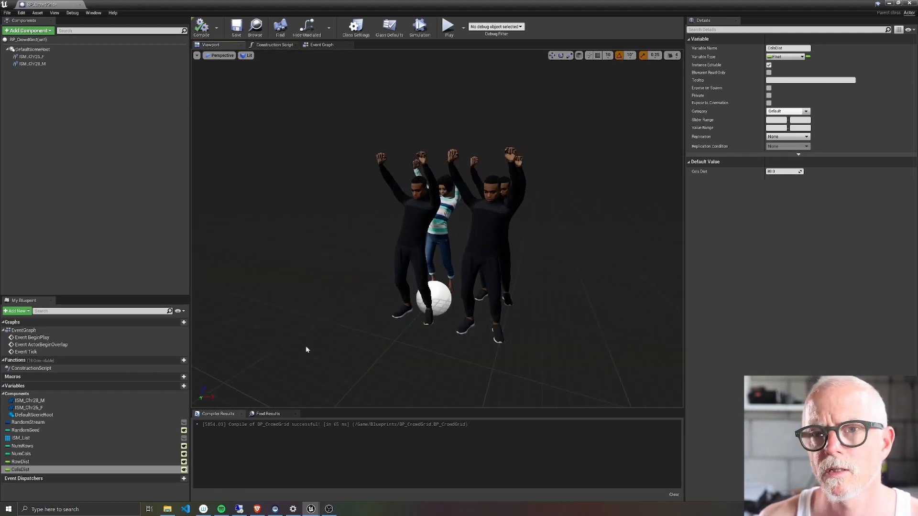
Try RandomSeed default values of 1, 2, 3, 4 and a larger number on the crowd preview, and restore it to 0
{"action": "left_click", "coordinate": [28, 422]}
{"action": "left_click", "coordinate": [26, 430]}
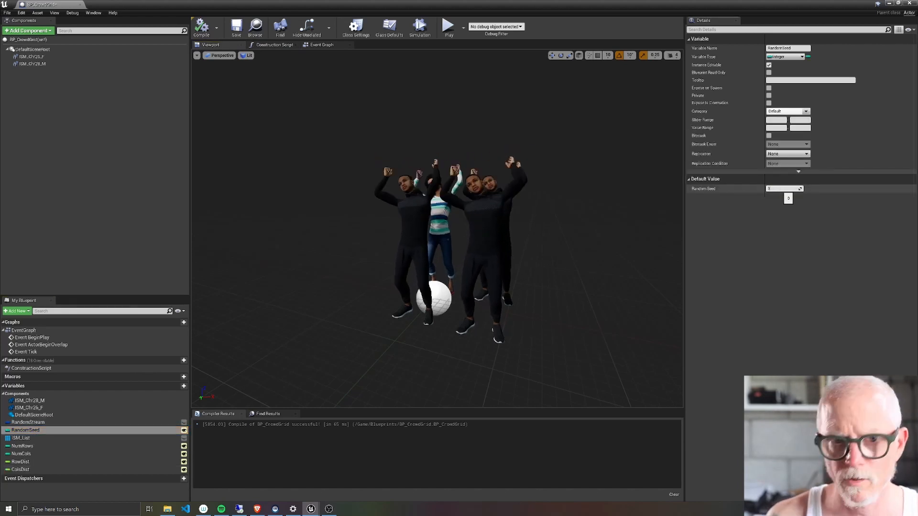
{"action": "type", "text": "1"}
{"action": "key", "text": "Return"}
{"action": "type", "text": "2"}
{"action": "key", "text": "Return"}
{"action": "type", "text": "3"}
{"action": "key", "text": "Return"}
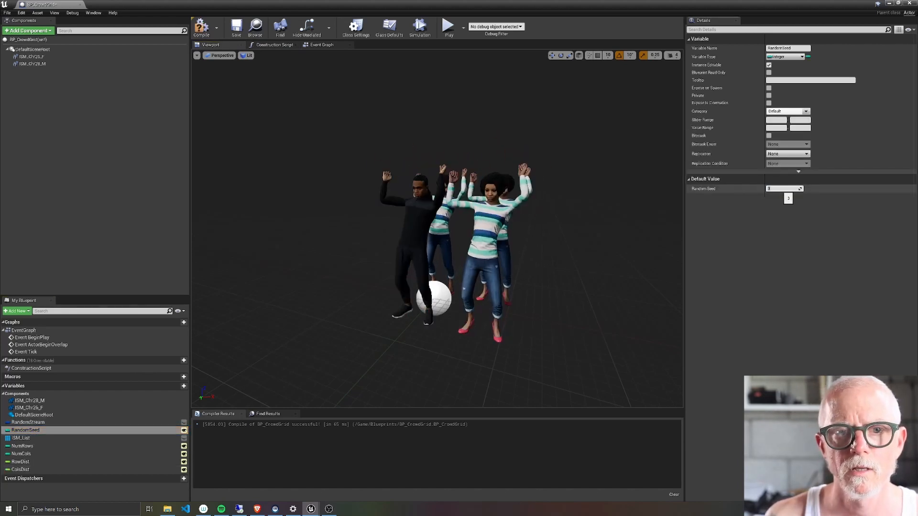
{"action": "type", "text": "4"}
{"action": "key", "text": "Return"}
{"action": "type", "text": "85"}
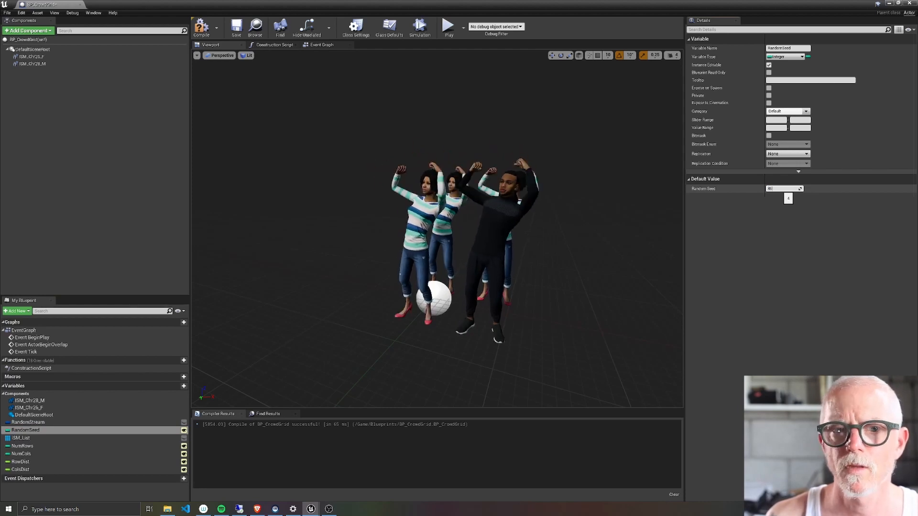
{"action": "key", "text": "Return"}
{"action": "type", "text": "0"}
{"action": "key", "text": "Return"}
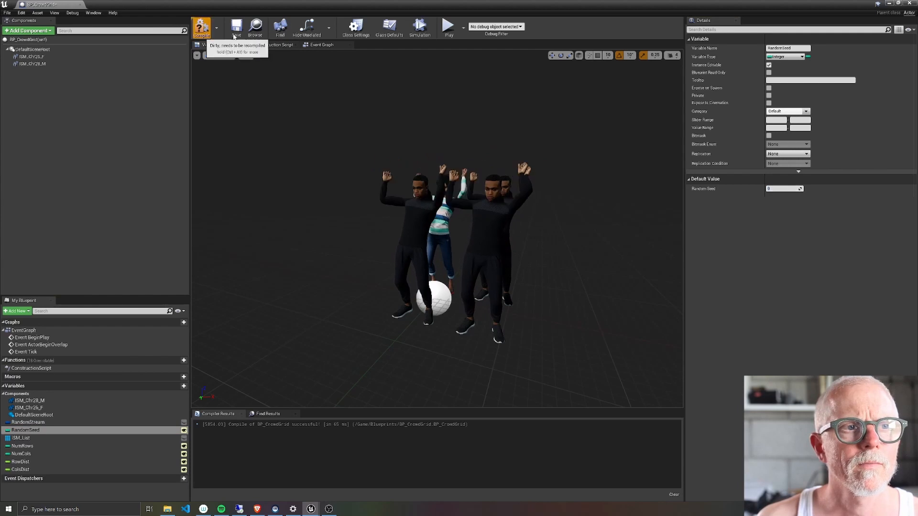
Recompile the blueprint and return to the Construction Script graph
{"action": "left_click", "coordinate": [201, 27]}
{"action": "left_click", "coordinate": [321, 44]}
{"action": "left_click", "coordinate": [273, 45]}
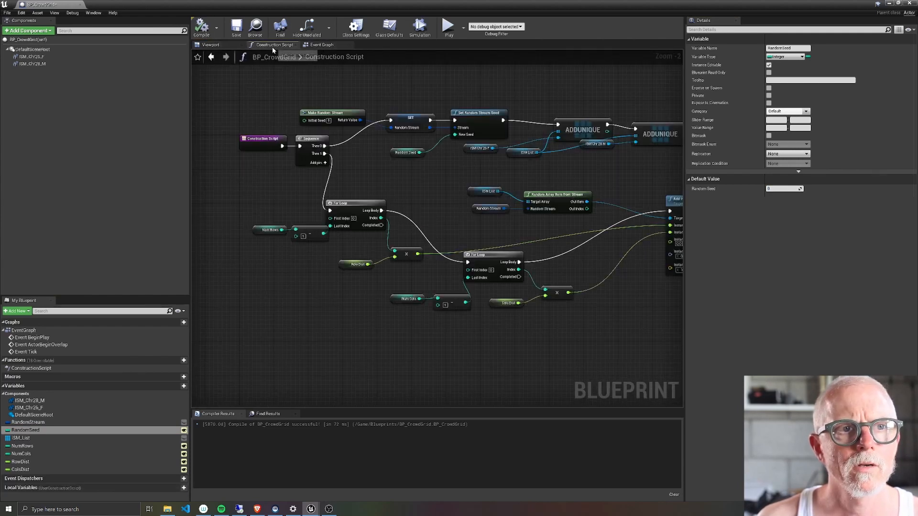
Add a Set Custom Data Value node targeting the Out Item of Random Array Item from Stream, beside the Add Instance node
{"action": "scroll", "coordinate": [501, 295], "scroll_direction": "down", "scroll_amount": 2}
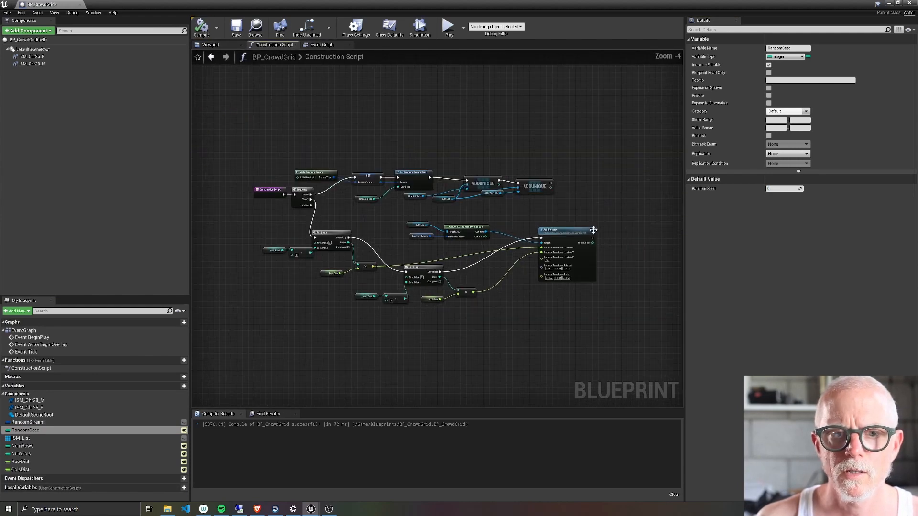
{"action": "right_click_drag", "start_coordinate": [530, 322], "coordinate": [476, 310]}
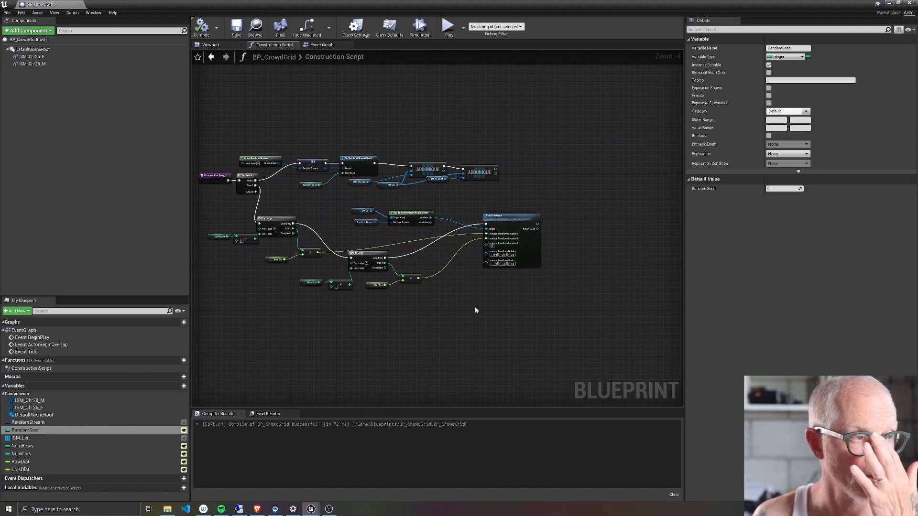
{"action": "scroll", "coordinate": [505, 301], "scroll_direction": "up", "scroll_amount": 2}
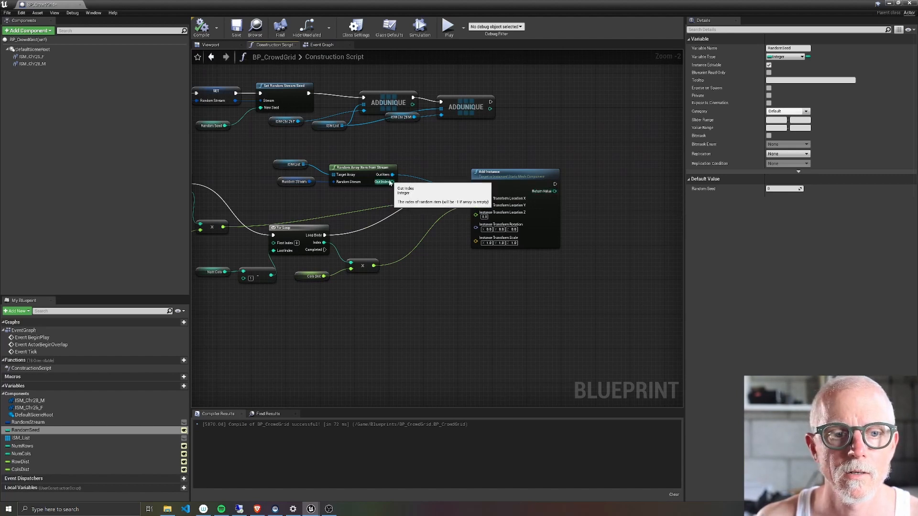
{"action": "left_click_drag", "start_coordinate": [392, 174], "coordinate": [597, 177]}
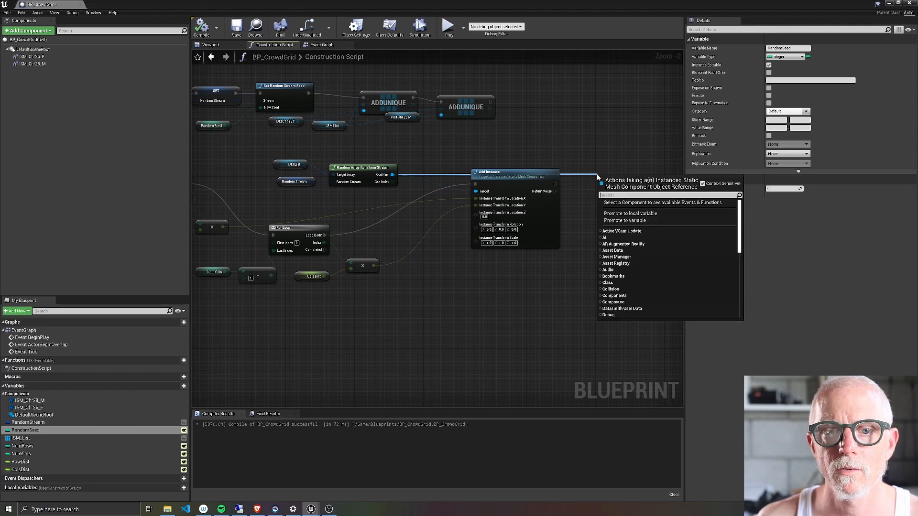
{"action": "type", "text": "set co"}
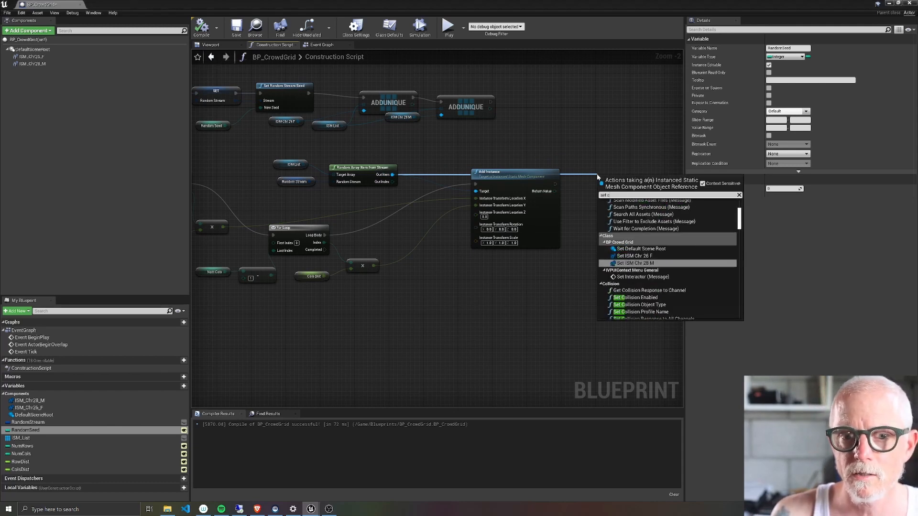
{"action": "type", "text": "m"}
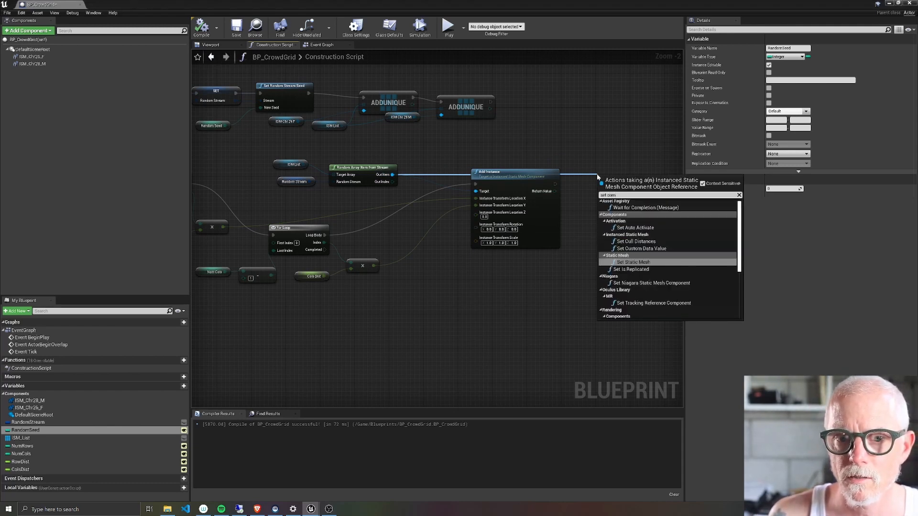
{"action": "key", "text": "BackSpace"}
{"action": "key", "text": "BackSpace"}
{"action": "type", "text": "ust"}
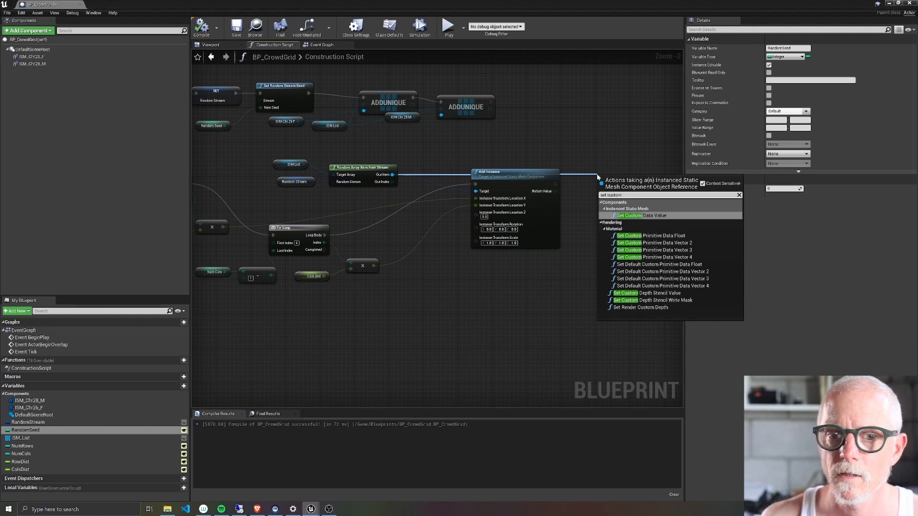
{"action": "type", "text": "om"}
{"action": "left_click", "coordinate": [637, 216]}
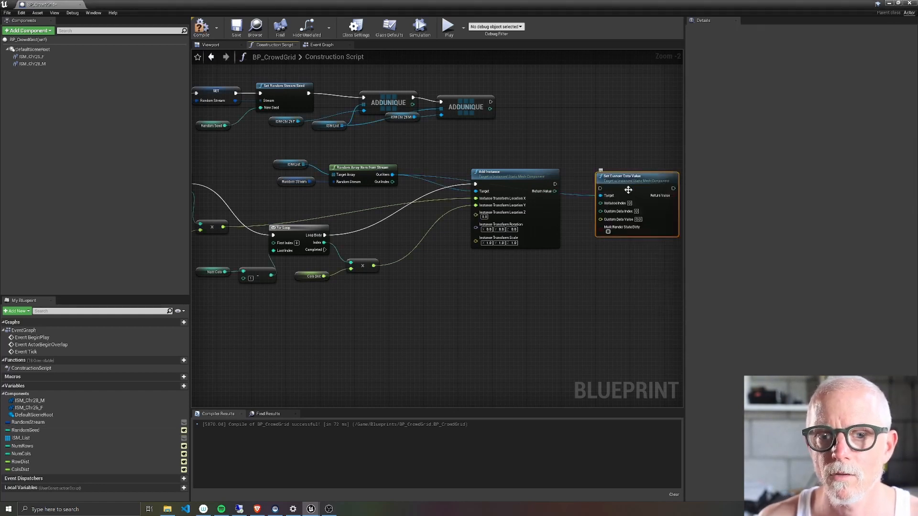
Run Set Custom Data Value after Add Instance and connect the Add Instance return value to its Instance Index
{"action": "left_click_drag", "start_coordinate": [554, 184], "coordinate": [605, 188]}
{"action": "left_click_drag", "start_coordinate": [632, 179], "coordinate": [654, 149]}
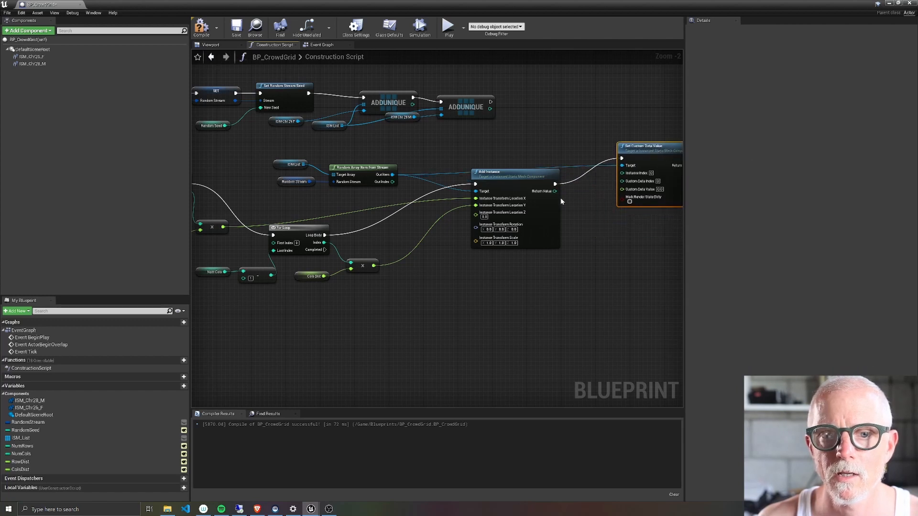
{"action": "left_click_drag", "start_coordinate": [554, 191], "coordinate": [622, 173]}
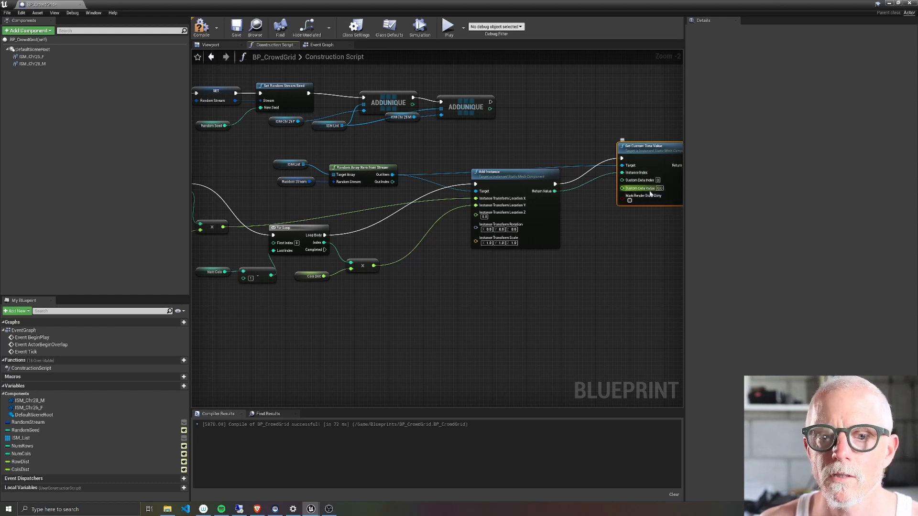
Add a Random Integer in Range from Stream node fed by the Random Stream variable, below Add Instance
{"action": "right_click", "coordinate": [509, 291]}
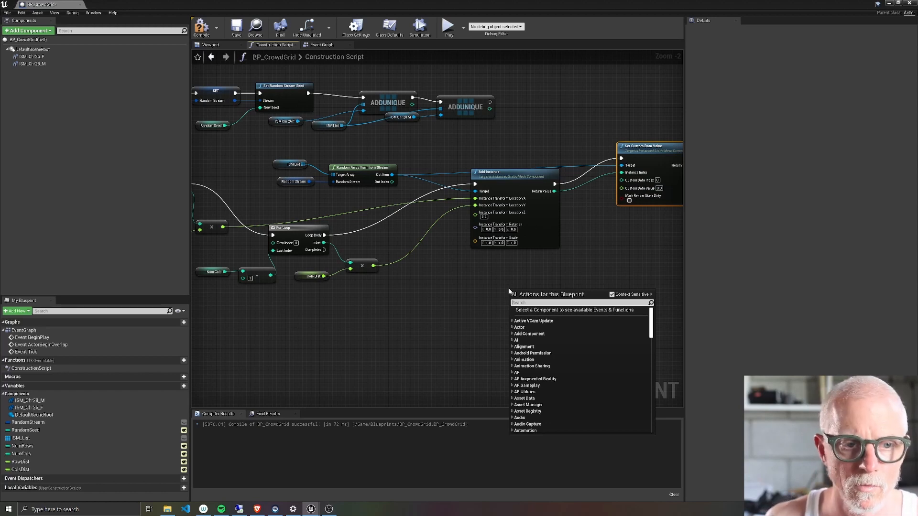
{"action": "left_click", "coordinate": [427, 385]}
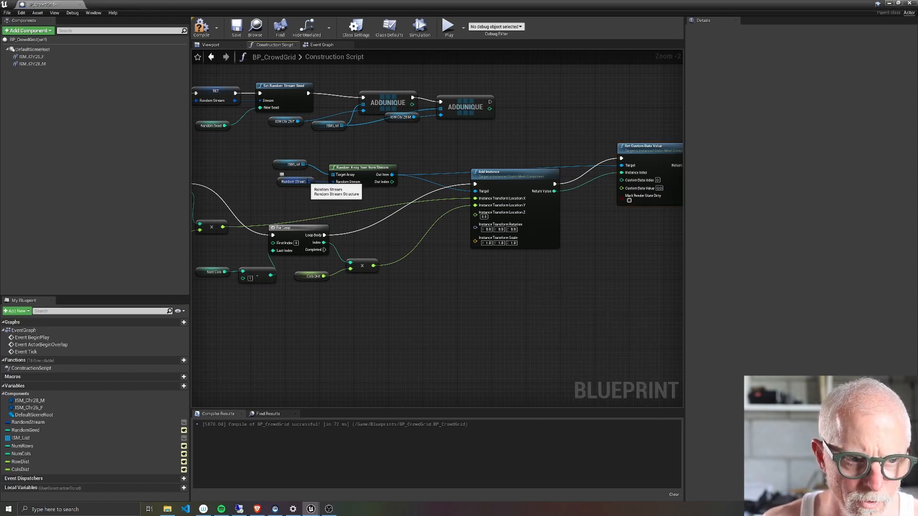
{"action": "left_click_drag", "start_coordinate": [309, 182], "coordinate": [445, 282]}
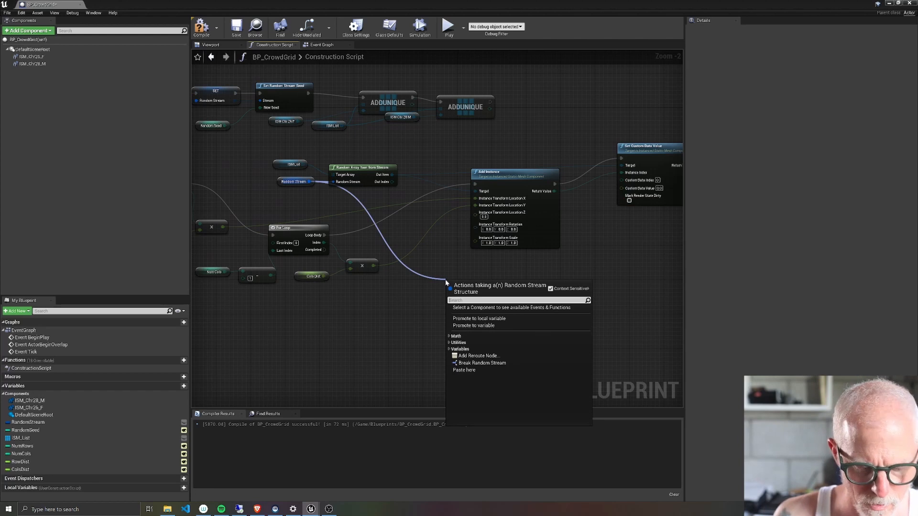
{"action": "type", "text": "random"}
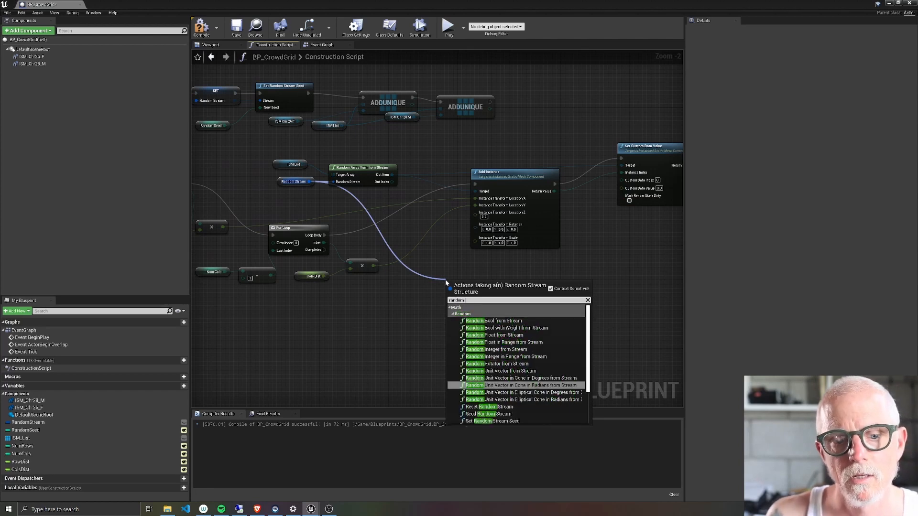
{"action": "type", "text": " stream"}
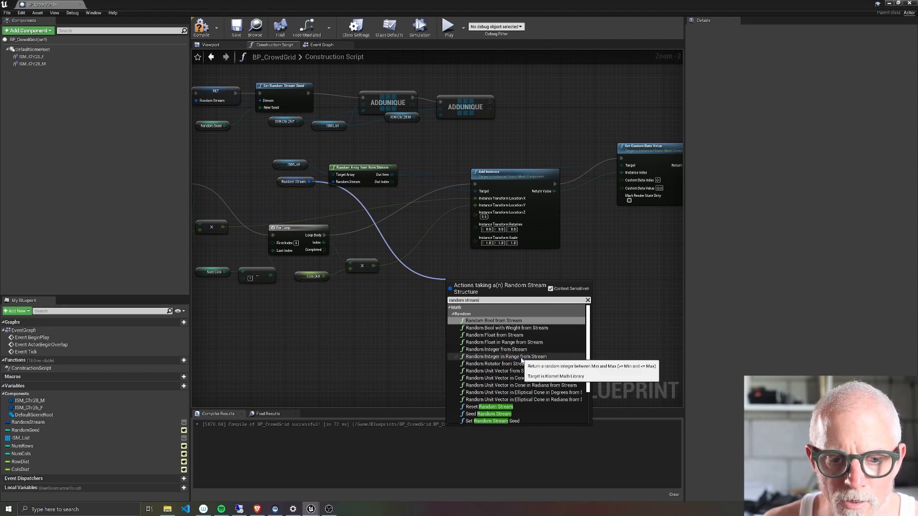
{"action": "left_click", "coordinate": [522, 358]}
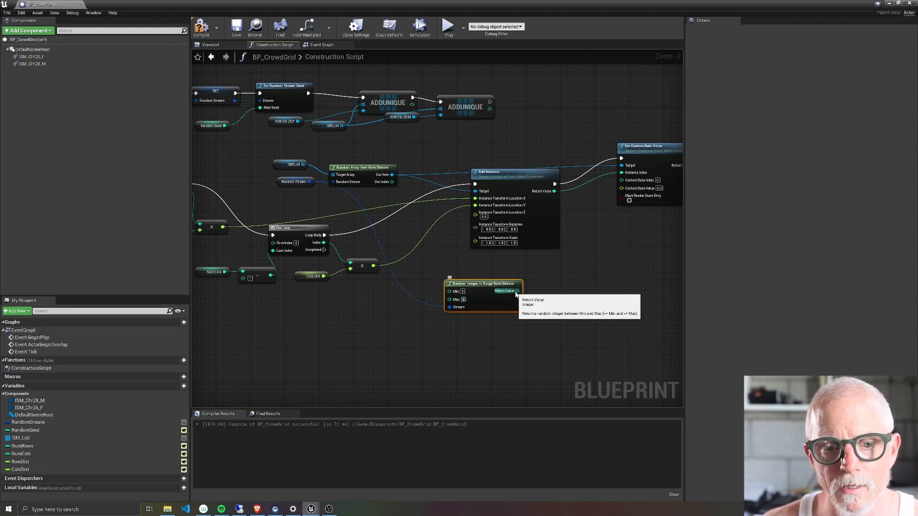
Connect the random integer's return value to Custom Data Value through a float conversion node placed beside the random node
{"action": "left_click_drag", "start_coordinate": [517, 291], "coordinate": [540, 286]}
{"action": "left_click_drag", "start_coordinate": [609, 195], "coordinate": [621, 188]}
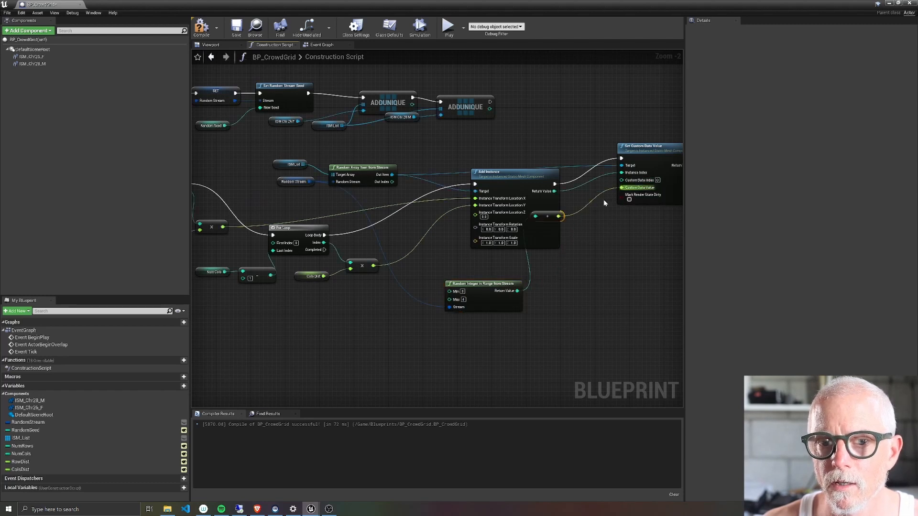
{"action": "left_click_drag", "start_coordinate": [555, 221], "coordinate": [568, 289]}
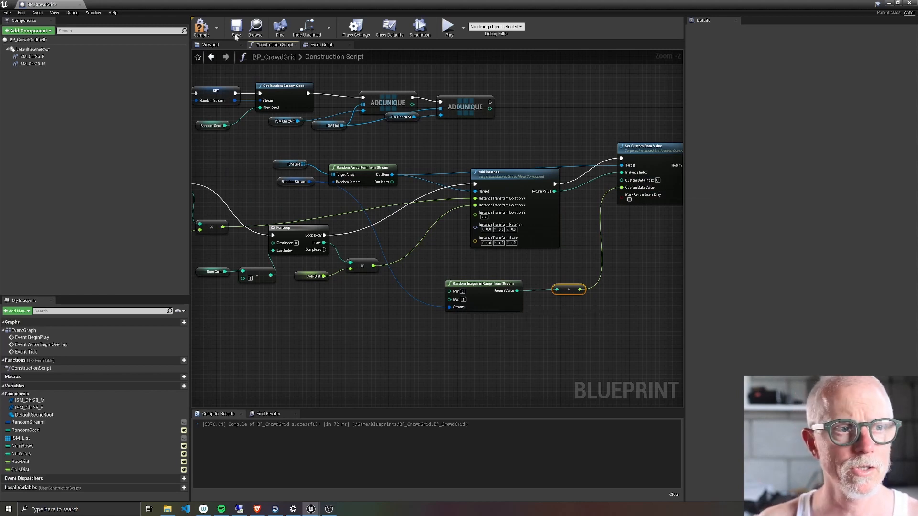
Compile BP_CrowdGrid and inspect the animated crowd from another angle in the Viewport
{"action": "left_click", "coordinate": [201, 27]}
{"action": "left_click", "coordinate": [209, 44]}
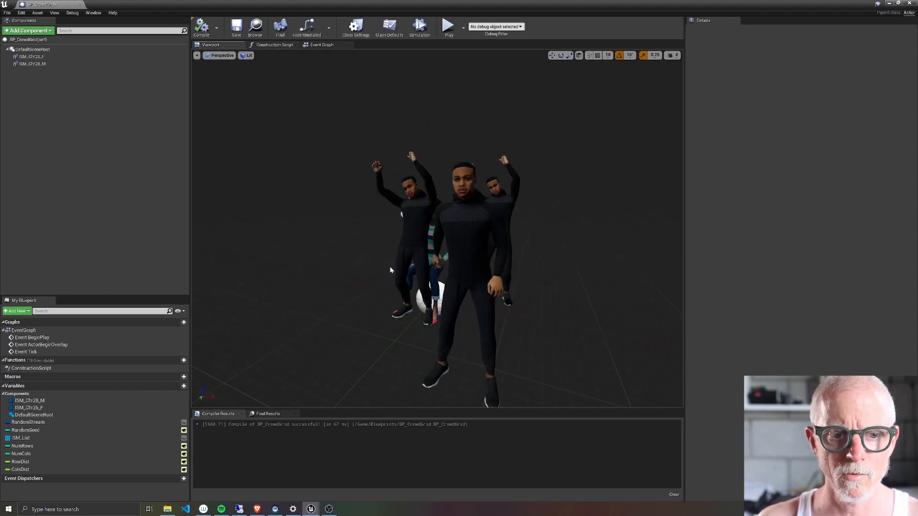
{"action": "mouse_move", "coordinate": [389, 265]}
{"action": "left_mouse_down", "text": "alt"}
{"action": "mouse_move", "coordinate": [483, 265]}
{"action": "mouse_move", "coordinate": [392, 265]}
{"action": "left_mouse_up", "text": "alt"}
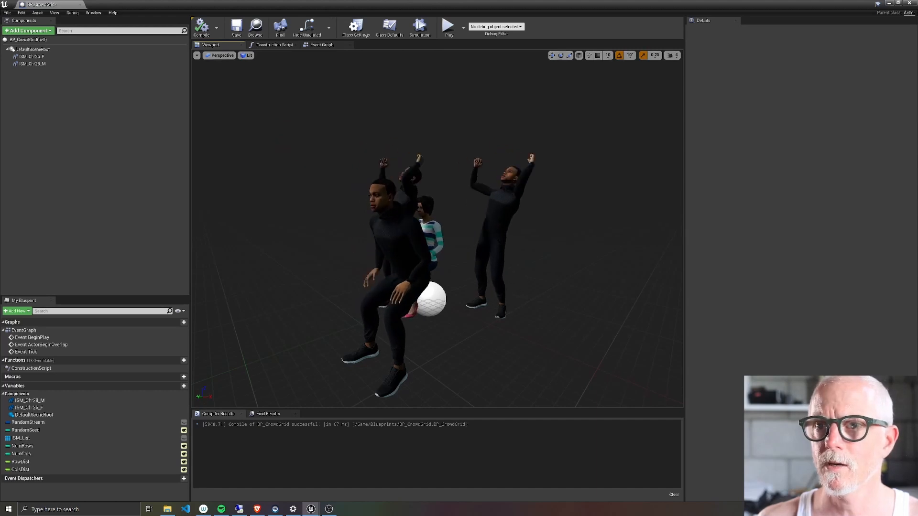
Close the BP_CrowdGrid editor and place a BP_CrowdGrid actor on the gym floor in the level
{"action": "left_click", "coordinate": [898, 3]}
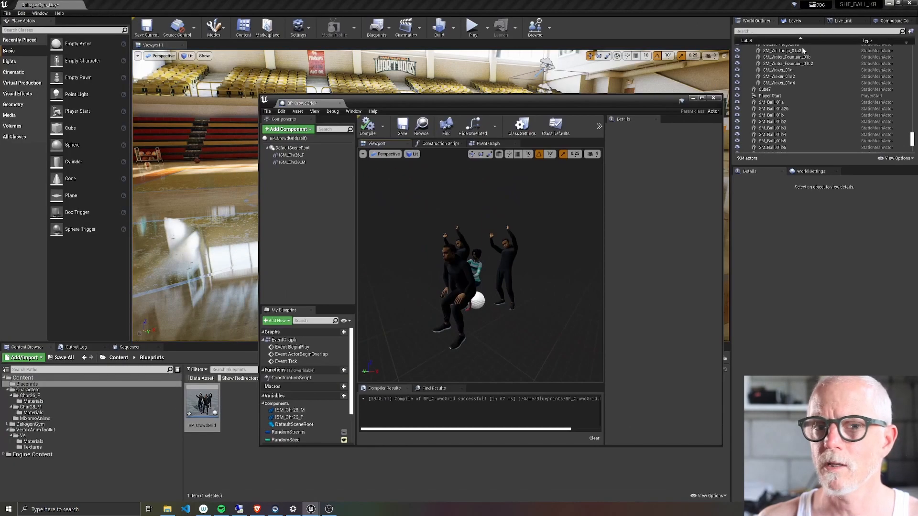
{"action": "left_click", "coordinate": [713, 97]}
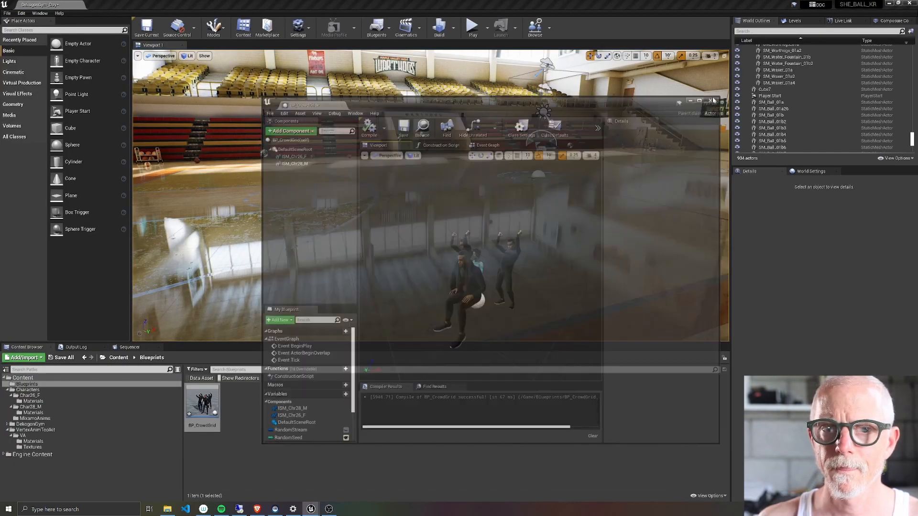
{"action": "left_click_drag", "start_coordinate": [207, 405], "coordinate": [314, 270]}
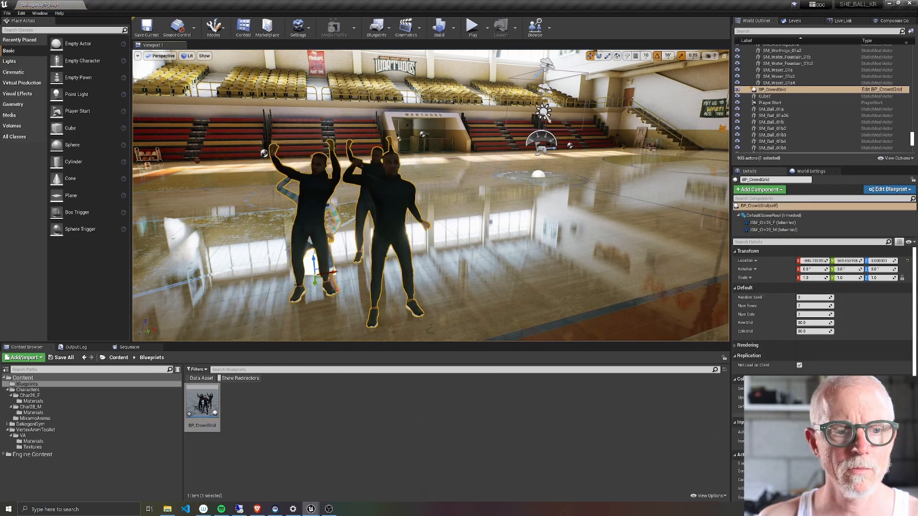
Reposition the placed crowd on the court and enlarge its grid by raising Num Rows and Num Cols
{"action": "left_click_drag", "start_coordinate": [314, 283], "coordinate": [351, 285]}
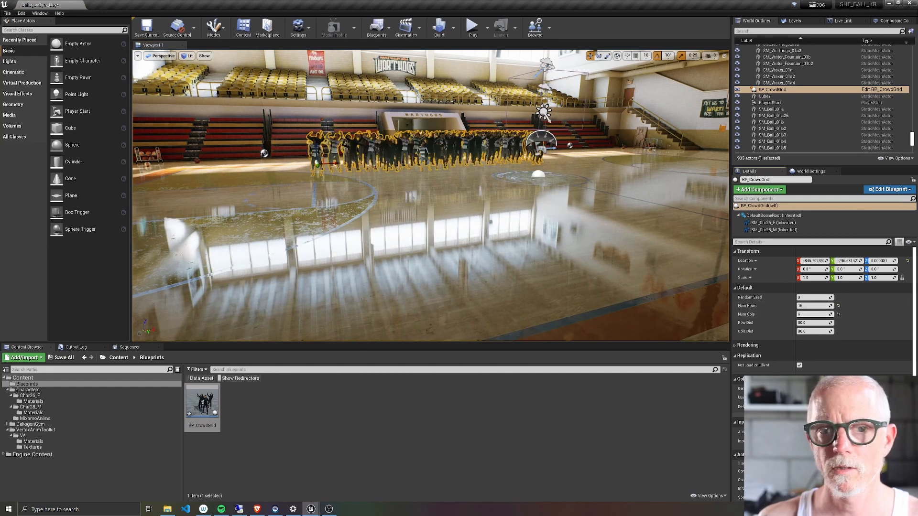
{"action": "left_click_drag", "start_coordinate": [813, 314], "coordinate": [829, 314]}
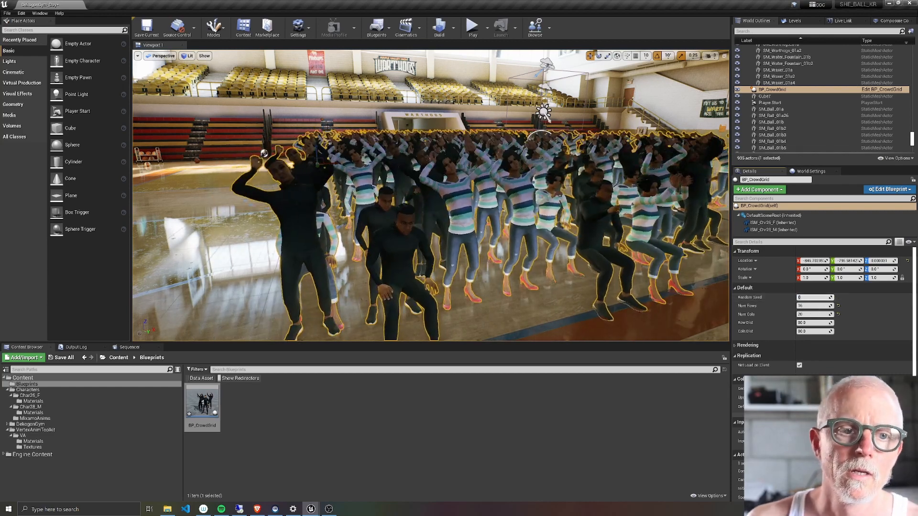
{"action": "right_click_drag", "start_coordinate": [478, 195], "coordinate": [522, 195]}
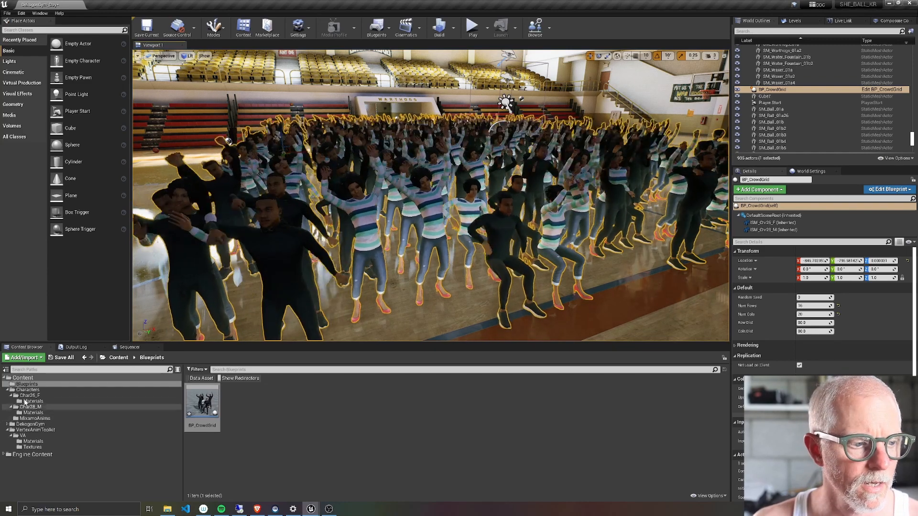
Open the M_VertexAnimMaster material from the VertexAnimToolkit VA Materials folder
{"action": "left_click", "coordinate": [33, 441]}
{"action": "left_click", "coordinate": [244, 400]}
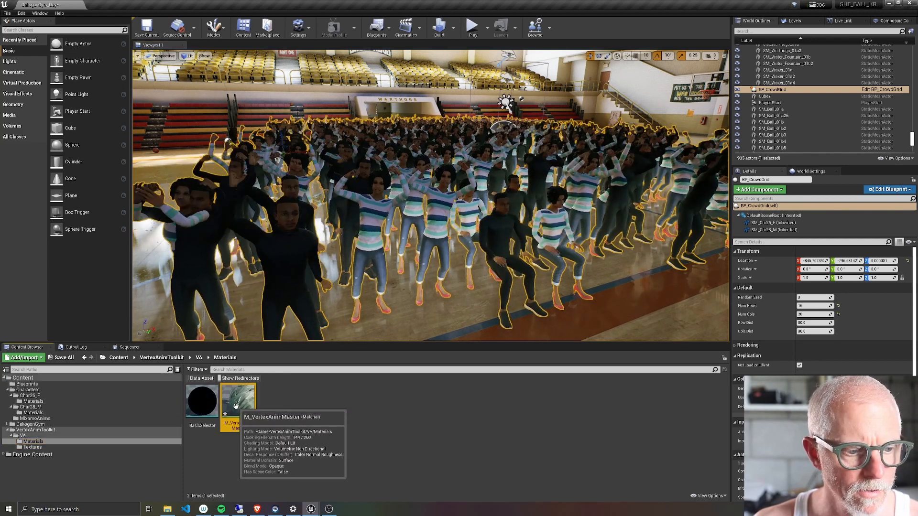
{"action": "double_click", "coordinate": [248, 399]}
Add a PerInstanceRandom node to the material graph near the Time and PlayRate nodes
{"action": "scroll", "coordinate": [465, 219], "scroll_direction": "down", "scroll_amount": 4}
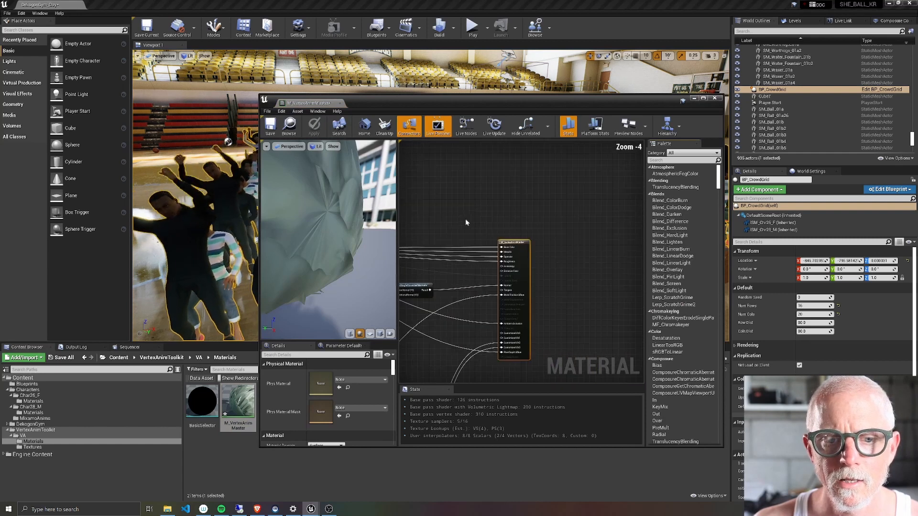
{"action": "right_click_drag", "start_coordinate": [633, 151], "coordinate": [448, 272]}
{"action": "right_click", "coordinate": [488, 303]}
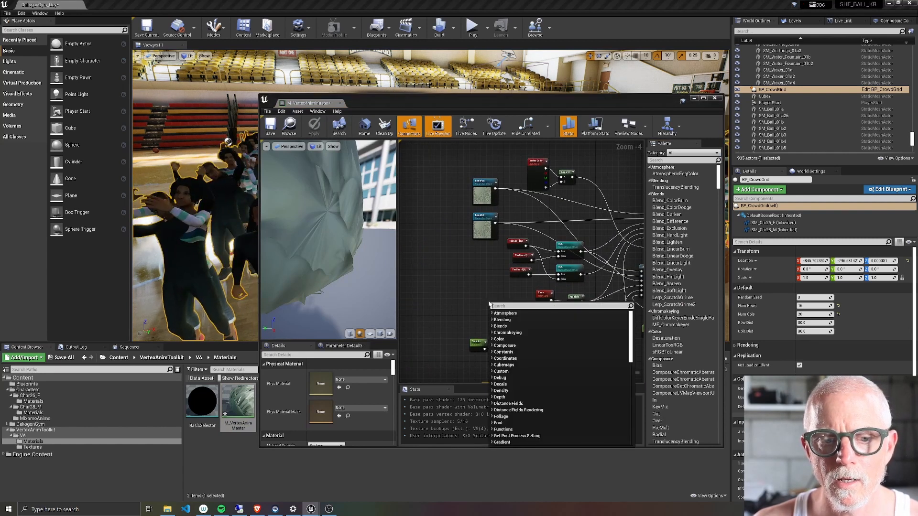
{"action": "type", "text": "random"}
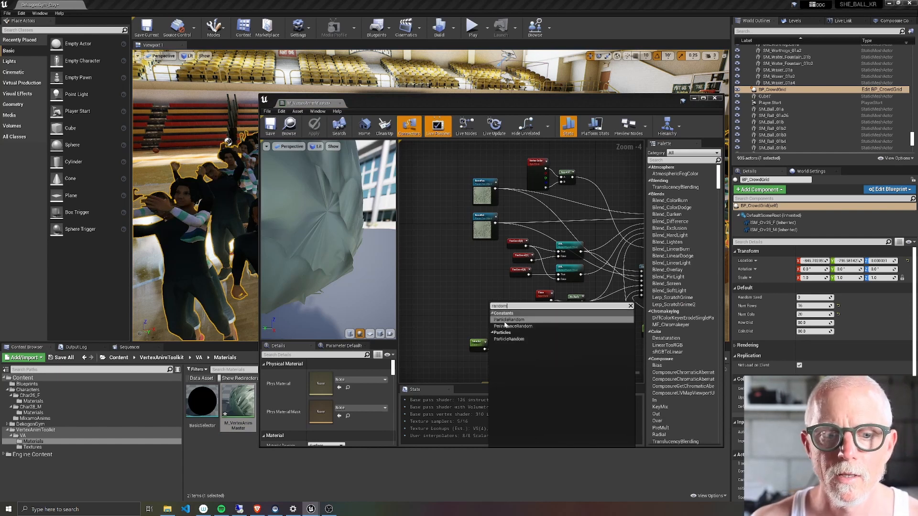
{"action": "left_click", "coordinate": [511, 326]}
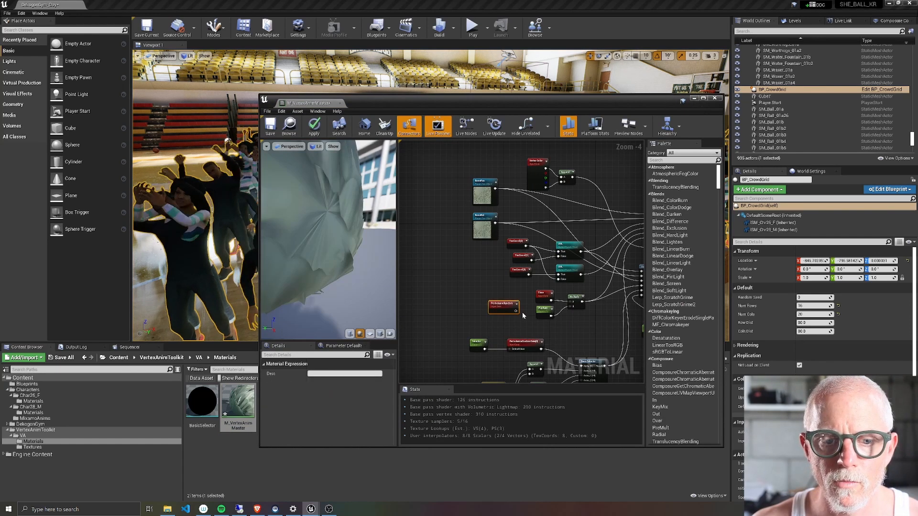
Maximize the material editor and place the PerInstanceRandom node just above the Selector parameter
{"action": "right_click_drag", "start_coordinate": [499, 312], "coordinate": [507, 277]}
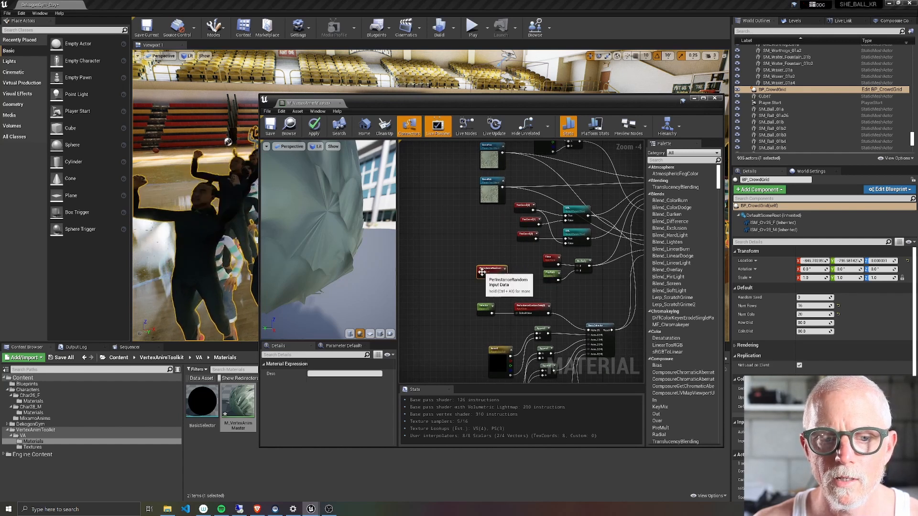
{"action": "scroll", "coordinate": [508, 275], "scroll_direction": "up", "scroll_amount": 2}
{"action": "left_click", "coordinate": [703, 98]}
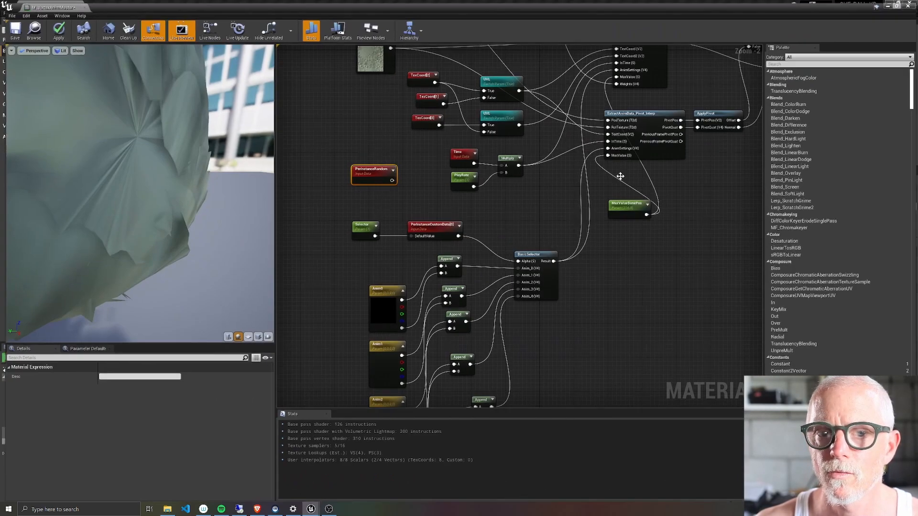
{"action": "right_click_drag", "start_coordinate": [523, 225], "coordinate": [633, 215]}
{"action": "scroll", "coordinate": [526, 205], "scroll_direction": "up", "scroll_amount": 1}
{"action": "right_click_drag", "start_coordinate": [536, 193], "coordinate": [568, 206]}
{"action": "left_click_drag", "start_coordinate": [497, 175], "coordinate": [467, 205]}
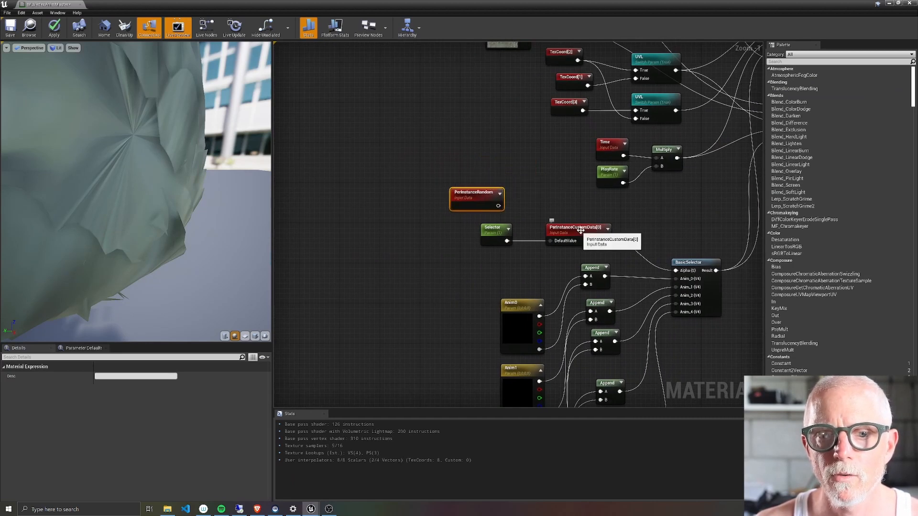
Add the Time and PerInstanceRandom outputs with an Add node feeding the PlayRate Multiply's A input, and apply the material
{"action": "left_click_drag", "start_coordinate": [603, 146], "coordinate": [515, 145]}
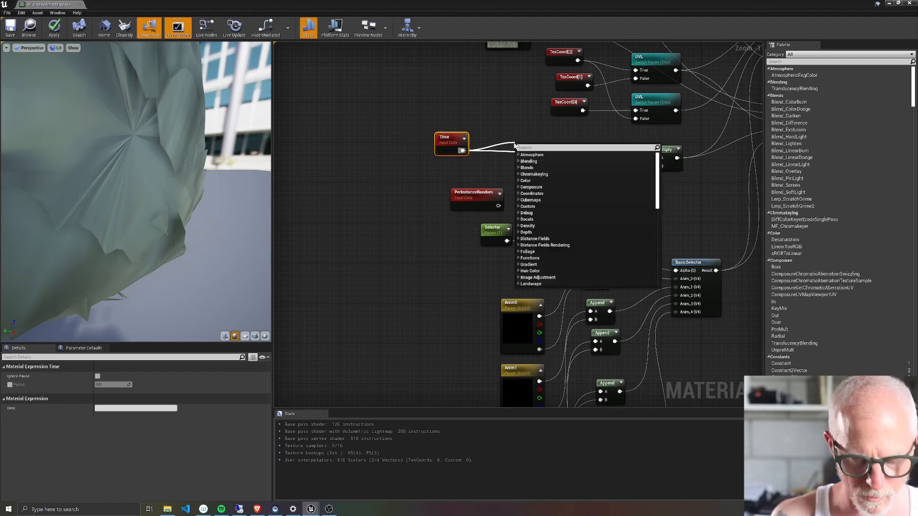
{"action": "type", "text": "add"}
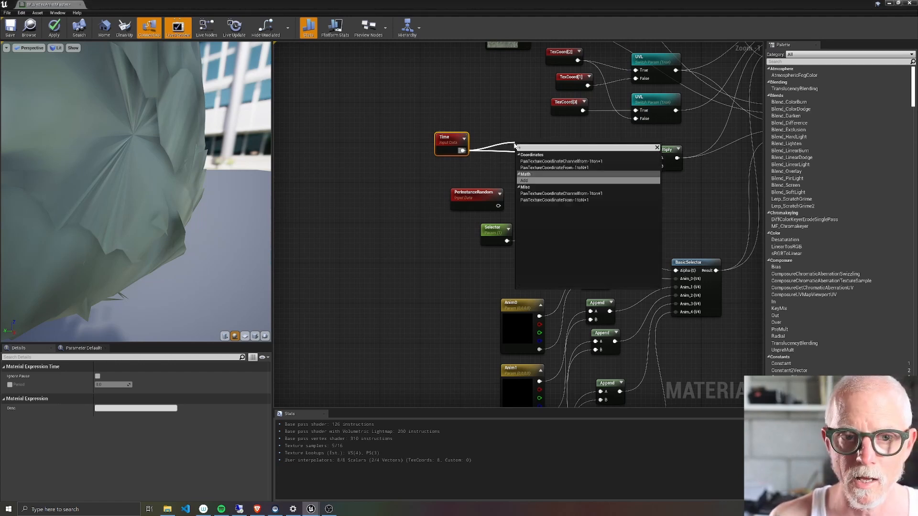
{"action": "key", "text": "Return"}
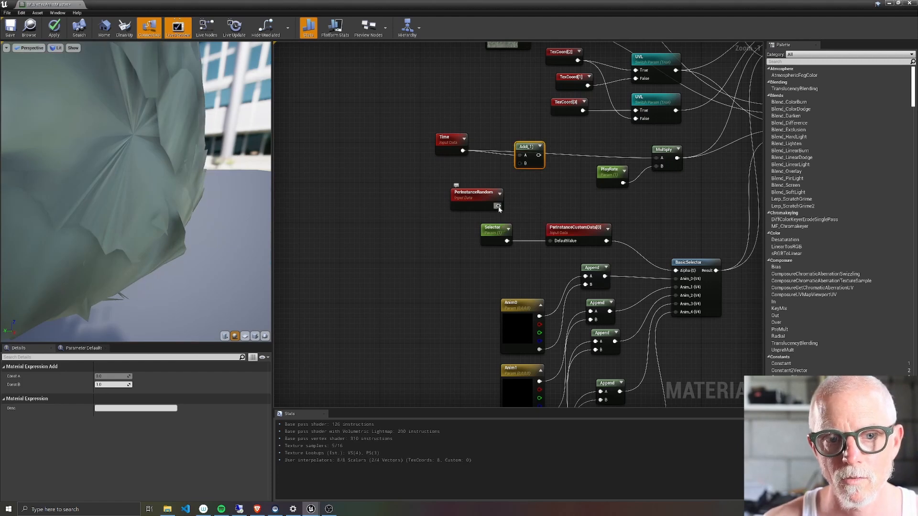
{"action": "left_click_drag", "start_coordinate": [498, 206], "coordinate": [658, 158]}
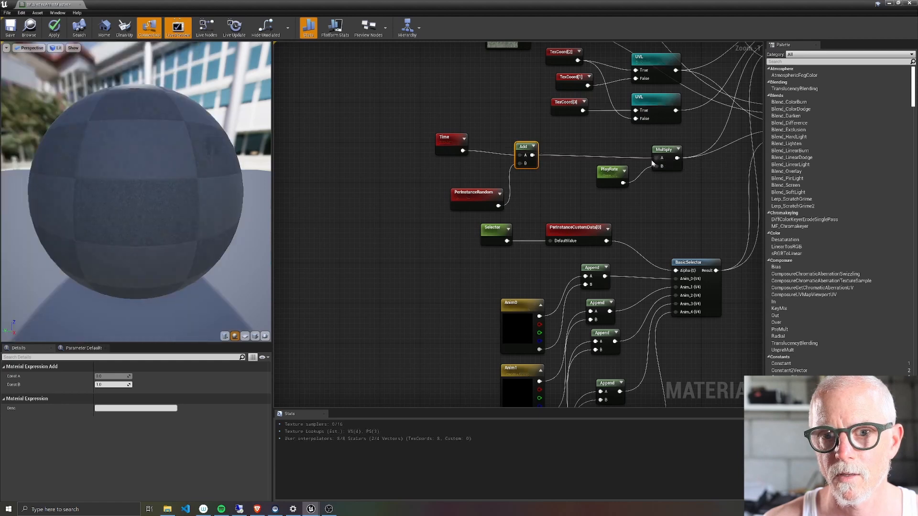
{"action": "left_click", "coordinate": [49, 30]}
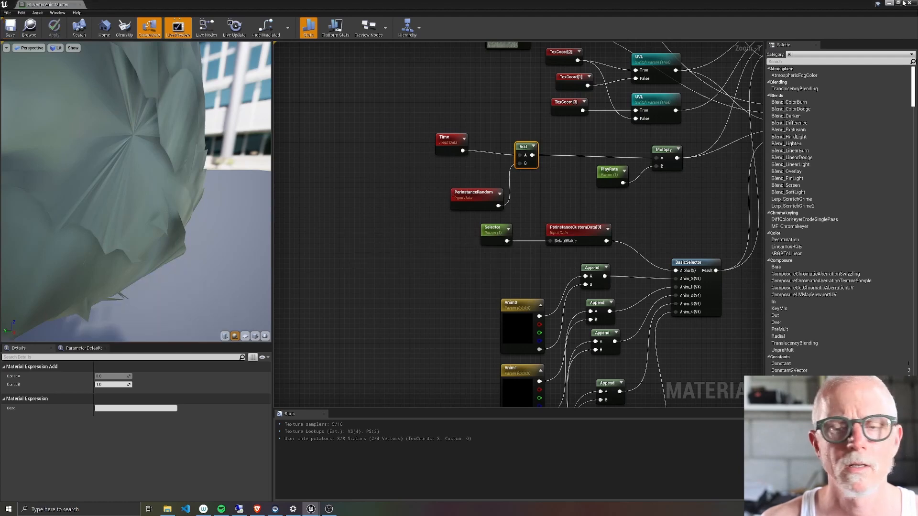
Return to the gym level, deselect BP_CrowdGrid and examine the animation offsets across the crowd from several viewpoints
{"action": "left_click", "coordinate": [889, 4]}
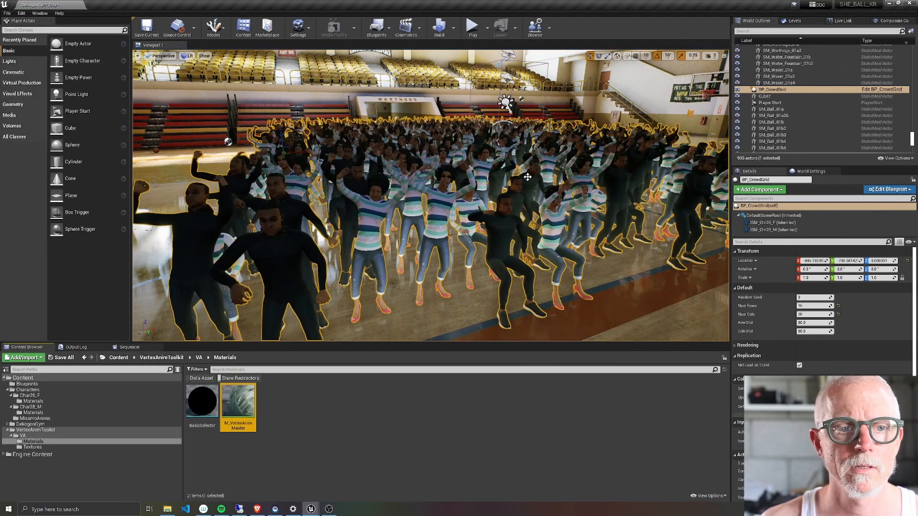
{"action": "right_click_drag", "start_coordinate": [443, 192], "coordinate": [464, 193]}
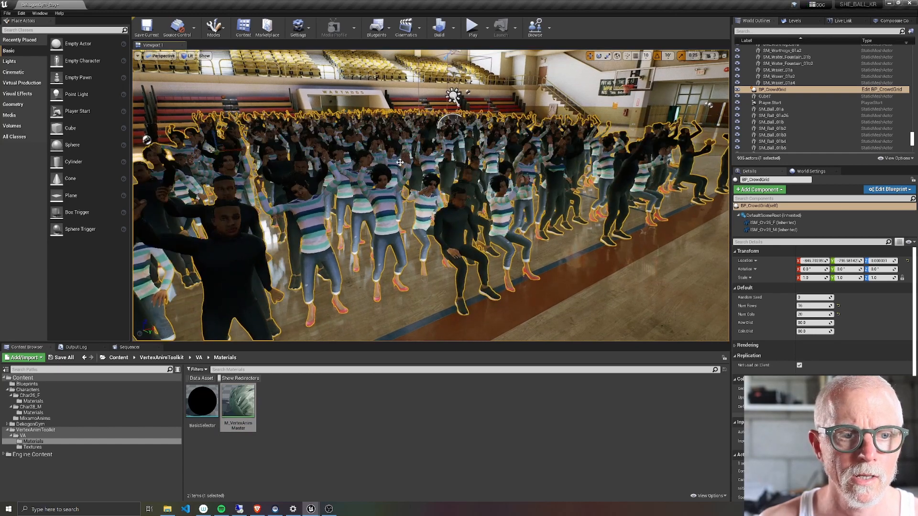
{"action": "key", "text": "Escape"}
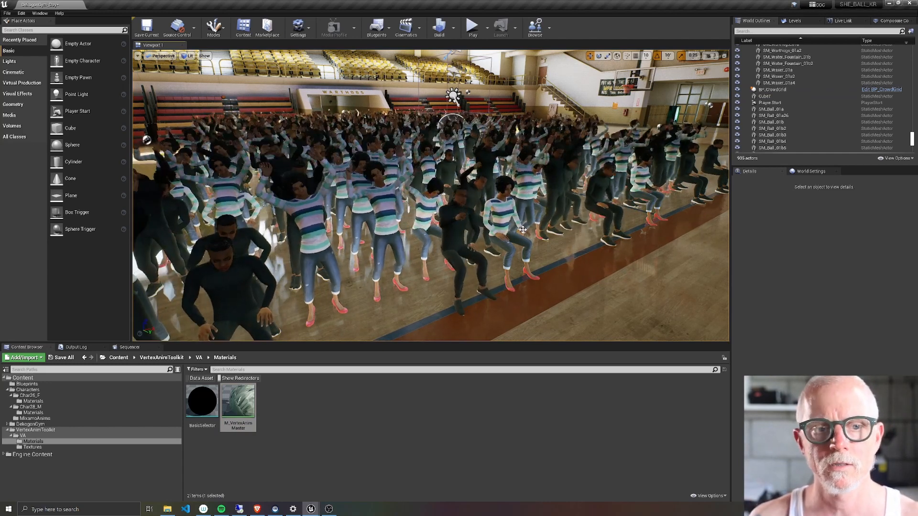
{"action": "right_click_drag", "start_coordinate": [626, 204], "coordinate": [645, 218]}
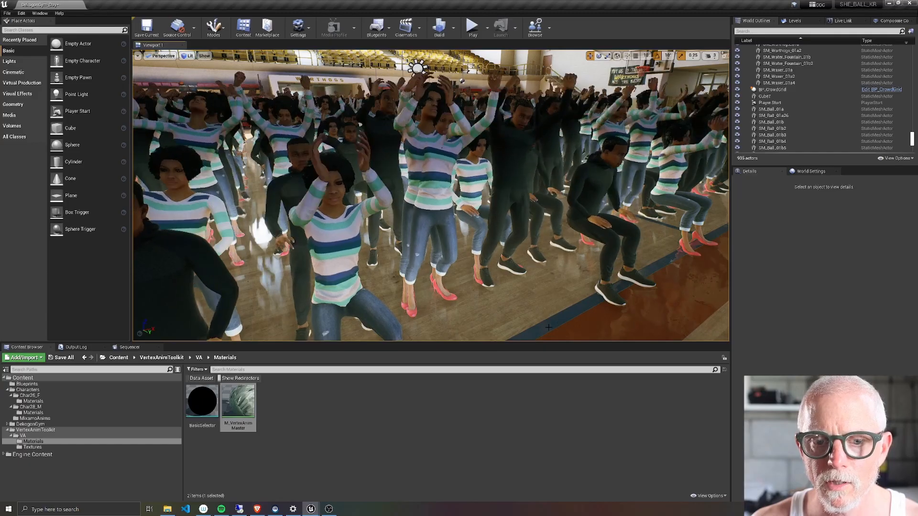
{"action": "right_click_drag", "start_coordinate": [595, 274], "coordinate": [535, 272]}
{"action": "key", "text": "s"}
{"action": "key", "text": "d"}
{"action": "key", "text": "a"}
{"action": "key", "text": "w"}
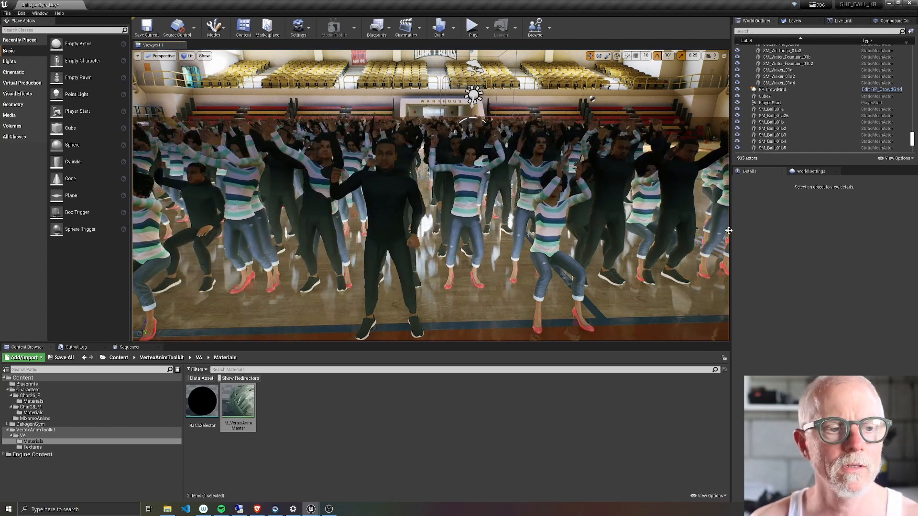
{"action": "right_click_drag", "start_coordinate": [701, 225], "coordinate": [631, 257]}
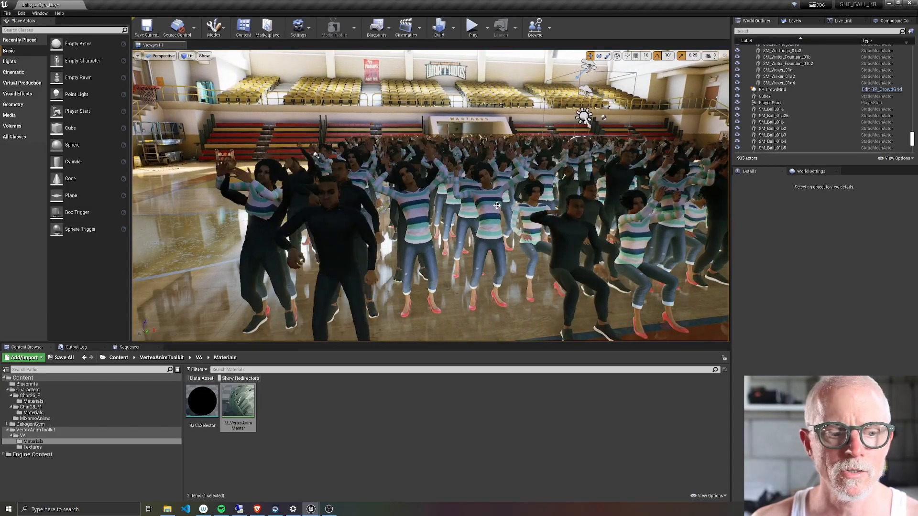
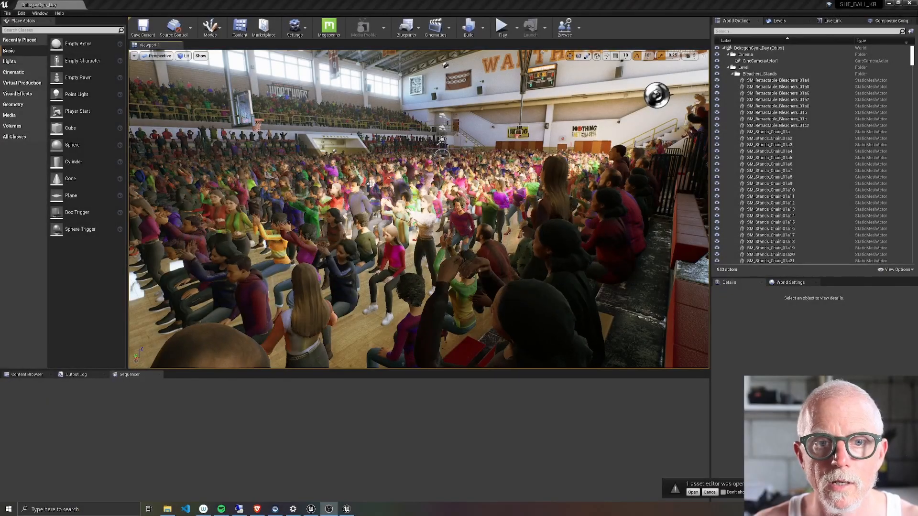
In the finished crowd project, open the M_MiximoFEMALE_VAMAT material from CrowdData's CrowdCharacters CharFem1 folder
{"action": "left_click", "coordinate": [27, 375]}
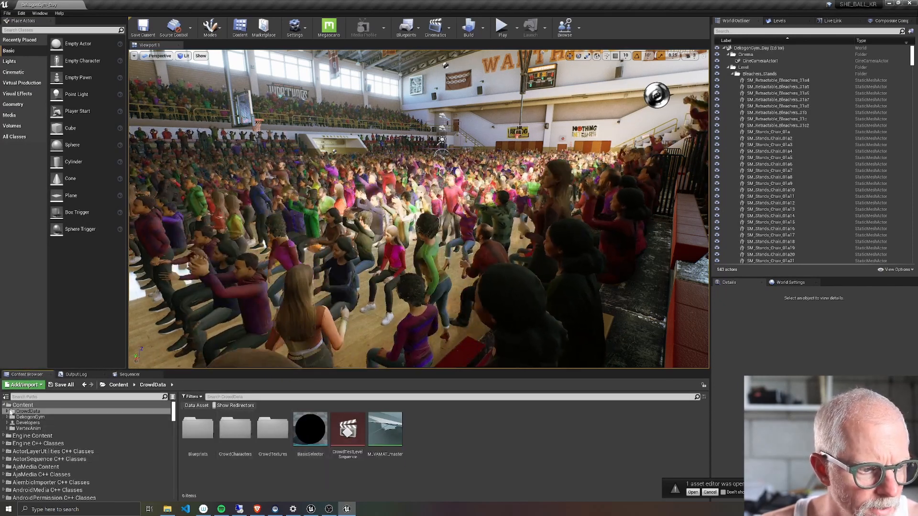
{"action": "double_click", "coordinate": [24, 411]}
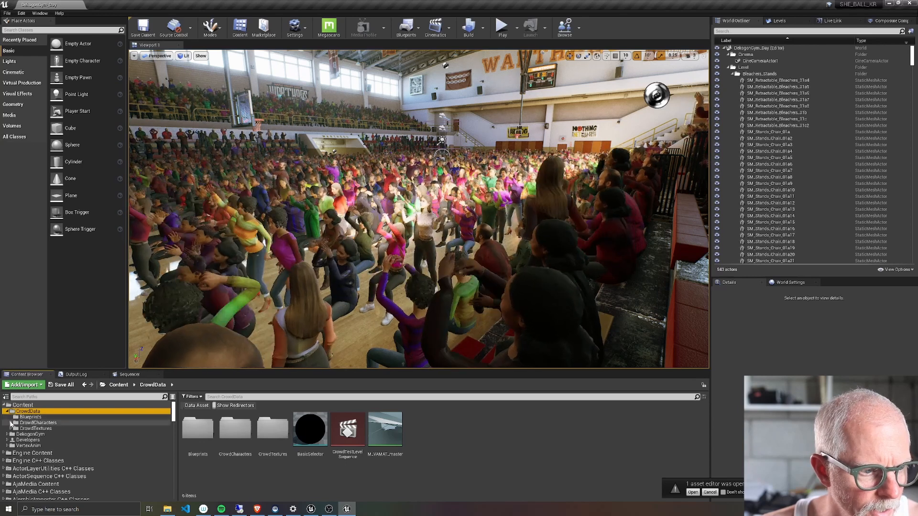
{"action": "left_click", "coordinate": [10, 423]}
{"action": "left_click", "coordinate": [31, 428]}
{"action": "scroll", "coordinate": [388, 434], "scroll_direction": "down", "scroll_amount": 2}
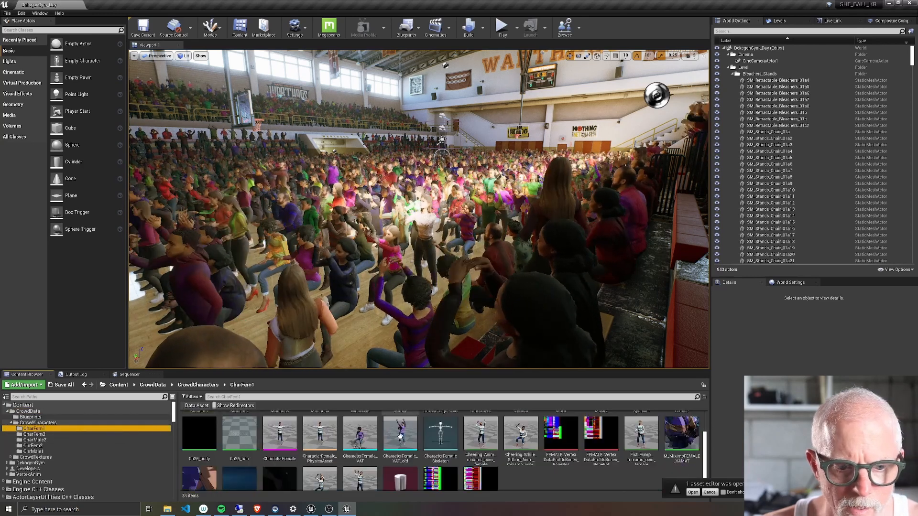
{"action": "left_click", "coordinate": [683, 435]}
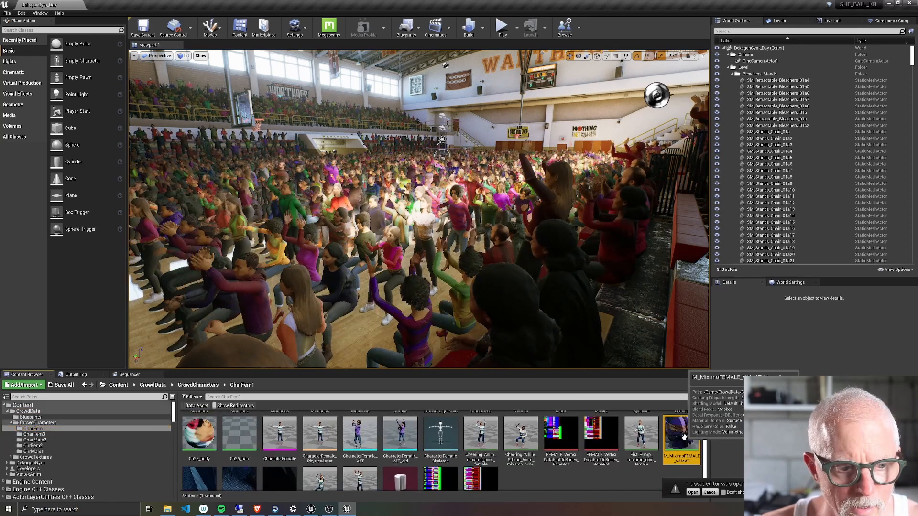
{"action": "double_click", "coordinate": [679, 434]}
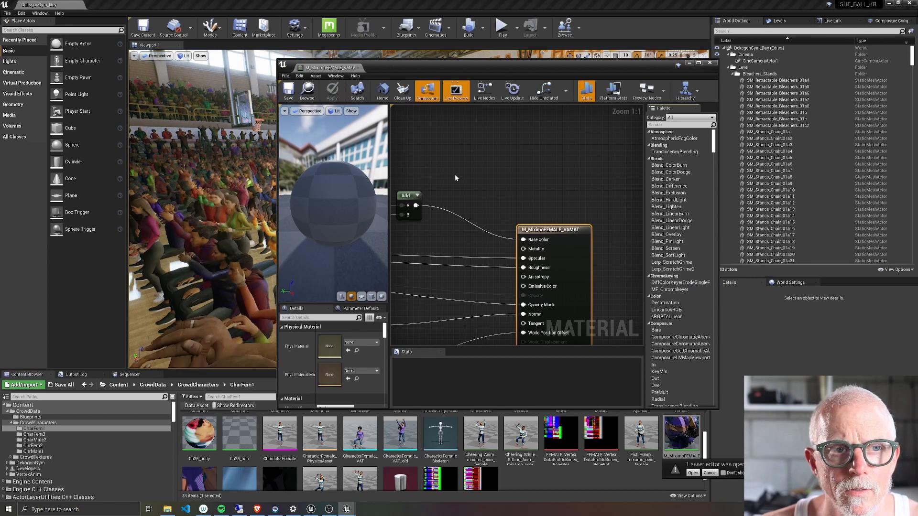
Examine the costume color part of the material graph, from the PerInstanceCustomData nodes to the CostumeMask texture parameter
{"action": "right_click_drag", "start_coordinate": [455, 178], "coordinate": [517, 143]}
{"action": "scroll", "coordinate": [517, 146], "scroll_direction": "down", "scroll_amount": 5}
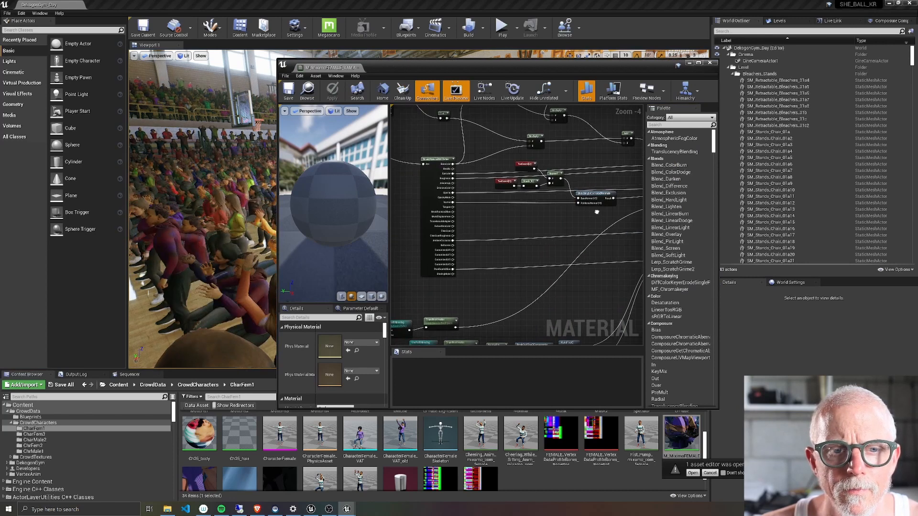
{"action": "right_click_drag", "start_coordinate": [482, 211], "coordinate": [597, 304]}
{"action": "right_click_drag", "start_coordinate": [546, 215], "coordinate": [513, 291]}
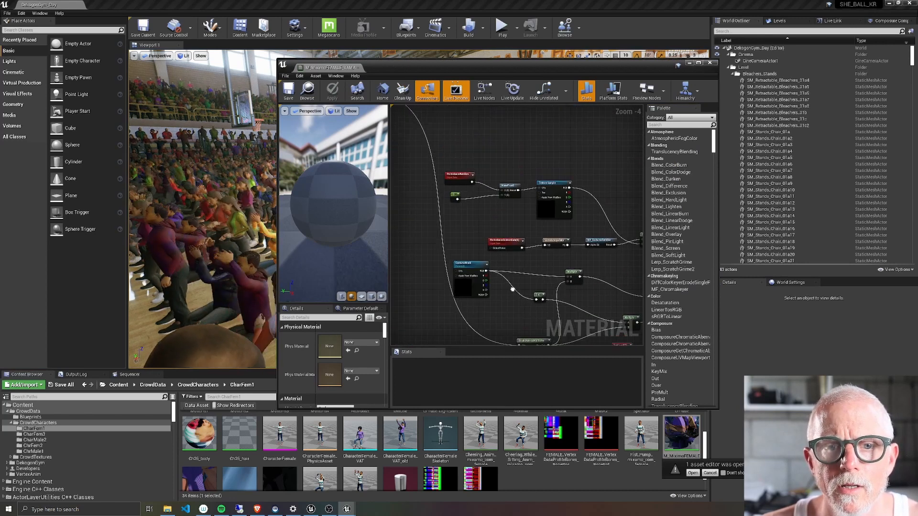
{"action": "right_click_drag", "start_coordinate": [470, 240], "coordinate": [430, 177]}
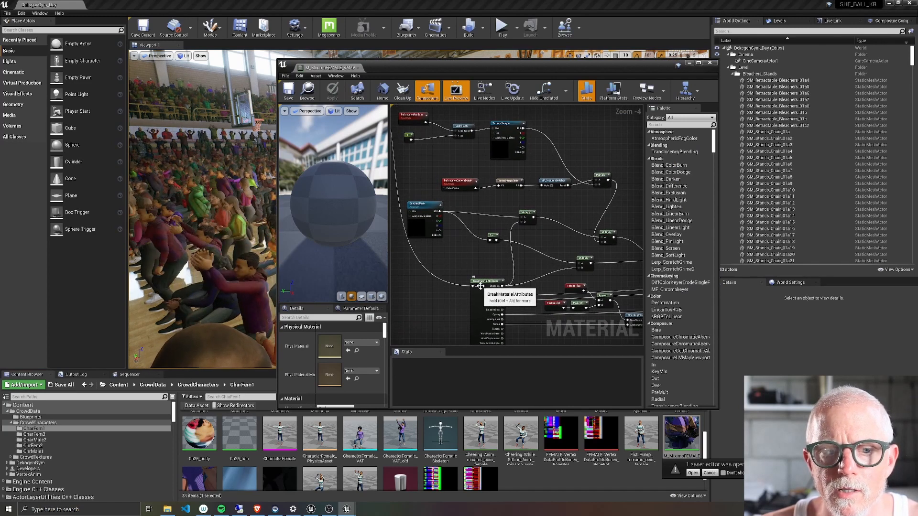
{"action": "right_click_drag", "start_coordinate": [471, 262], "coordinate": [496, 269]}
{"action": "left_click", "coordinate": [448, 214]}
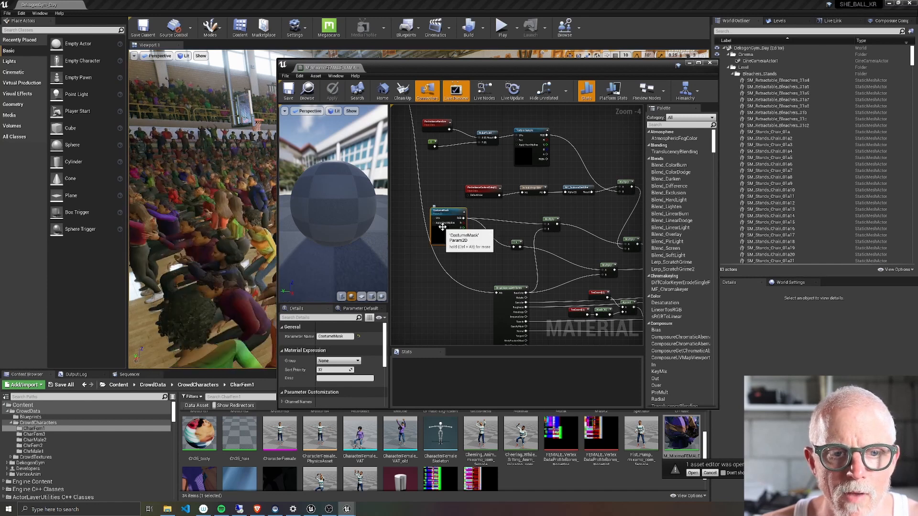
{"action": "scroll", "coordinate": [442, 227], "scroll_direction": "up", "scroll_amount": 3}
Open the Ch26_1001_shirtMask texture from the CharFem1 folder and view it enlarged
{"action": "scroll", "coordinate": [304, 478], "scroll_direction": "up", "scroll_amount": 2}
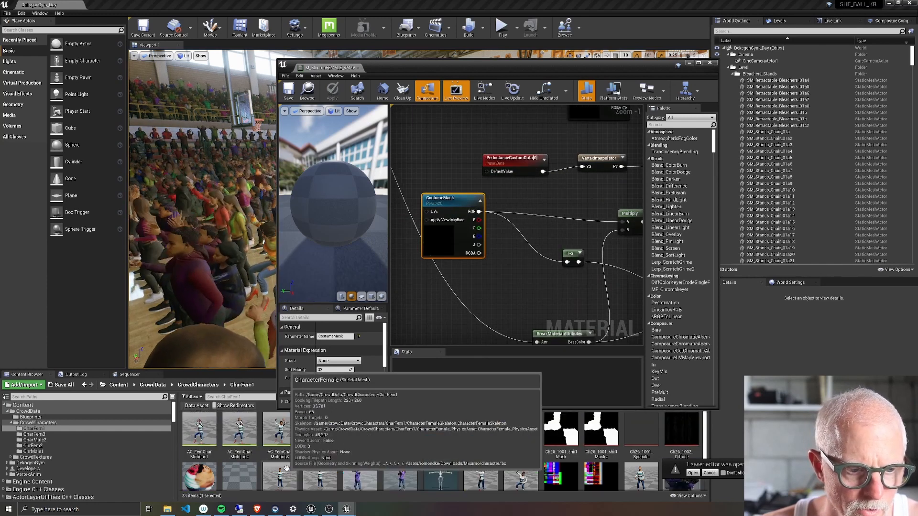
{"action": "double_click", "coordinate": [562, 436]}
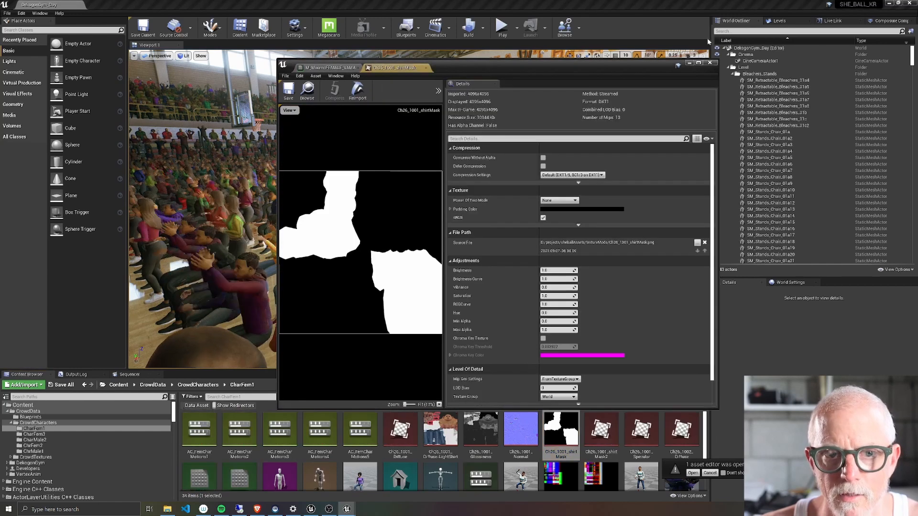
{"action": "left_click", "coordinate": [698, 63]}
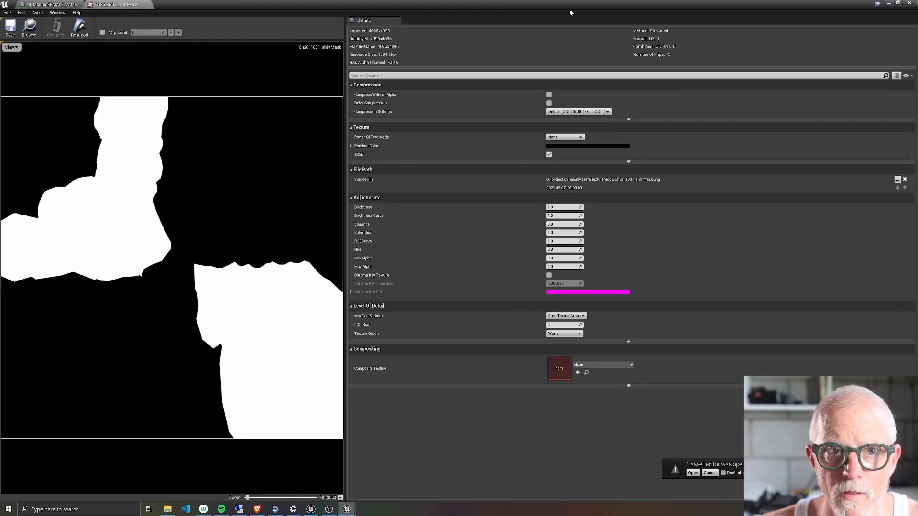
{"action": "left_click", "coordinate": [898, 3]}
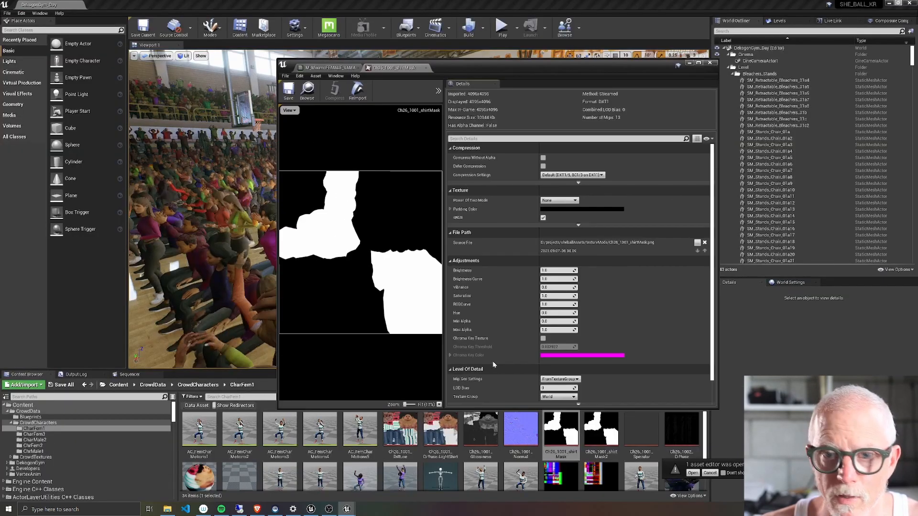
Open the Ch26_1001_Diffuse texture and view the striped shirt area enlarged
{"action": "left_click", "coordinate": [401, 430]}
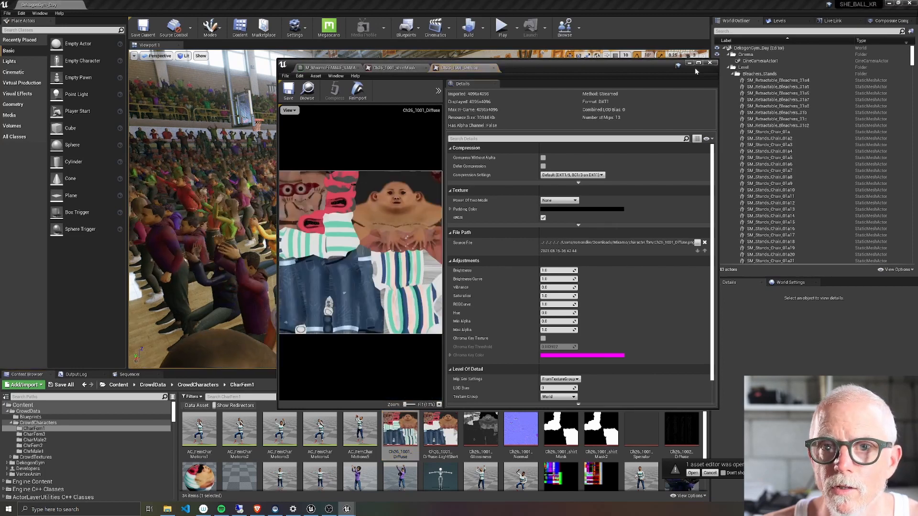
{"action": "left_click", "coordinate": [698, 63]}
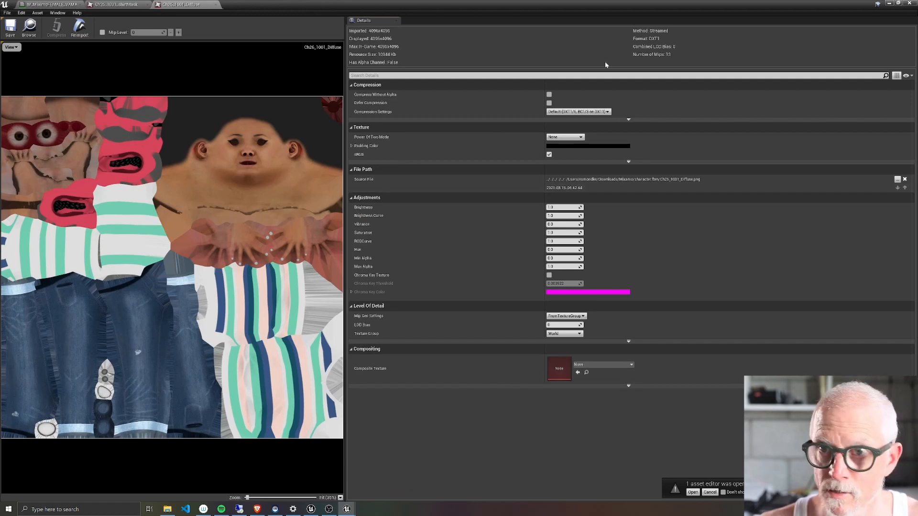
{"action": "left_click", "coordinate": [899, 4]}
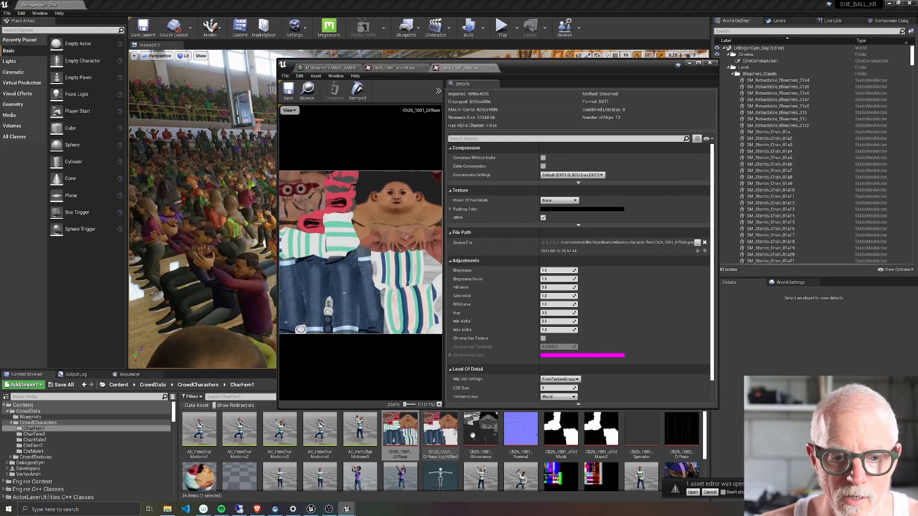
Open the Ch26_1001_Diffuse-LightShirt texture and compare its shirt area with the Ch26_1001_shirtMask texture
{"action": "left_click", "coordinate": [440, 436]}
{"action": "double_click", "coordinate": [440, 433]}
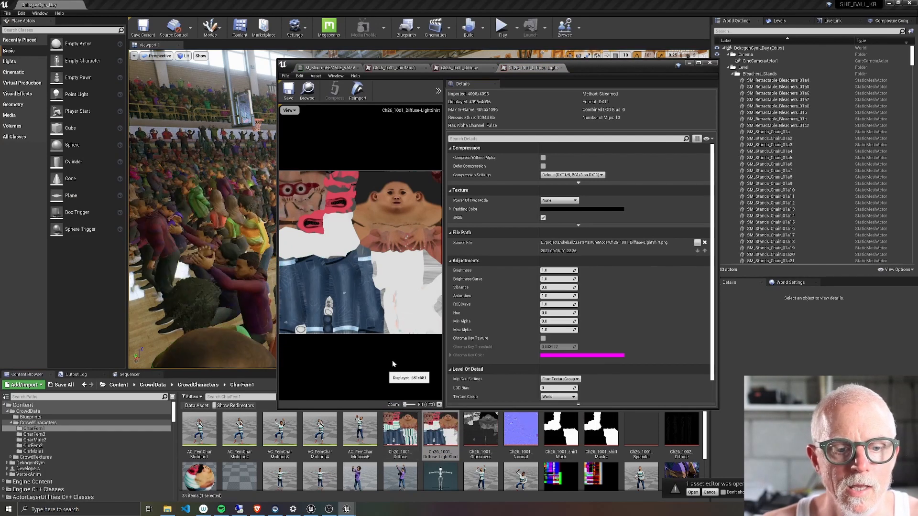
{"action": "double_click", "coordinate": [561, 430]}
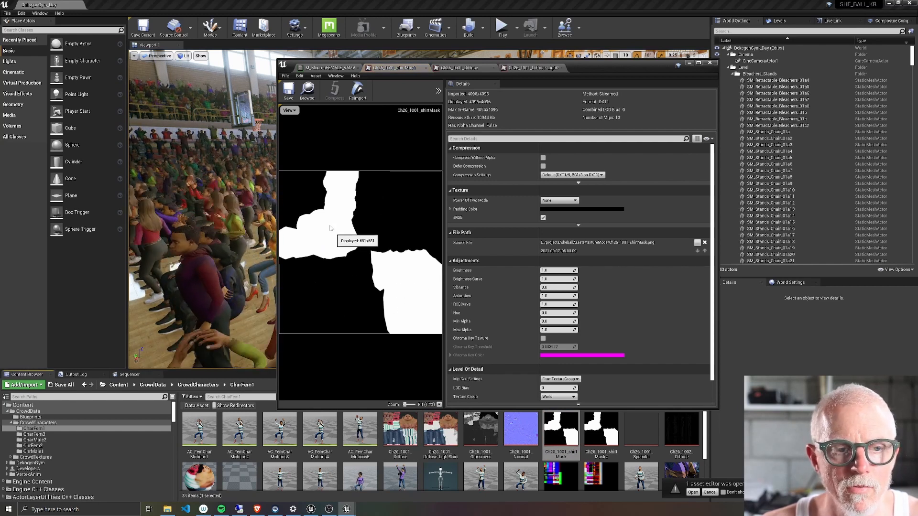
{"action": "double_click", "coordinate": [438, 431]}
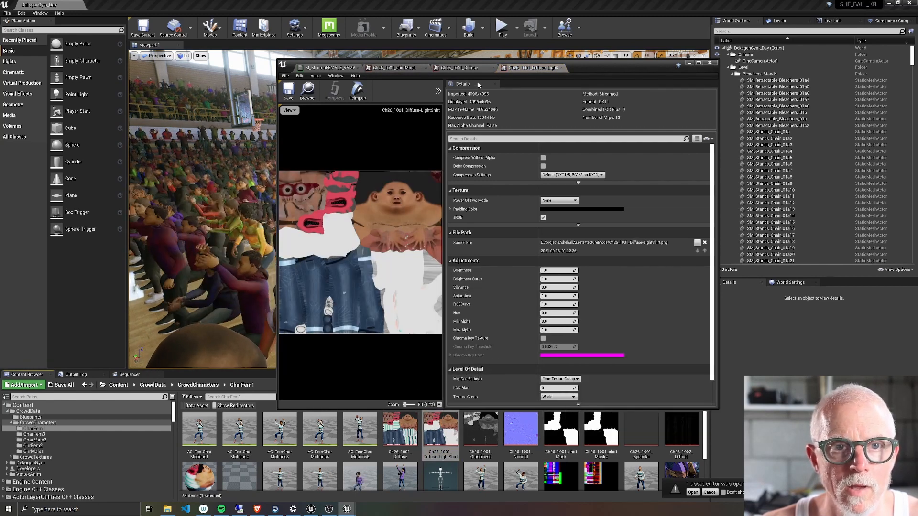
Return to the M_MiximoFEMALE_VAMAT graph and examine how CostumeMask and its inverse multiply with the base color
{"action": "left_click", "coordinate": [330, 68]}
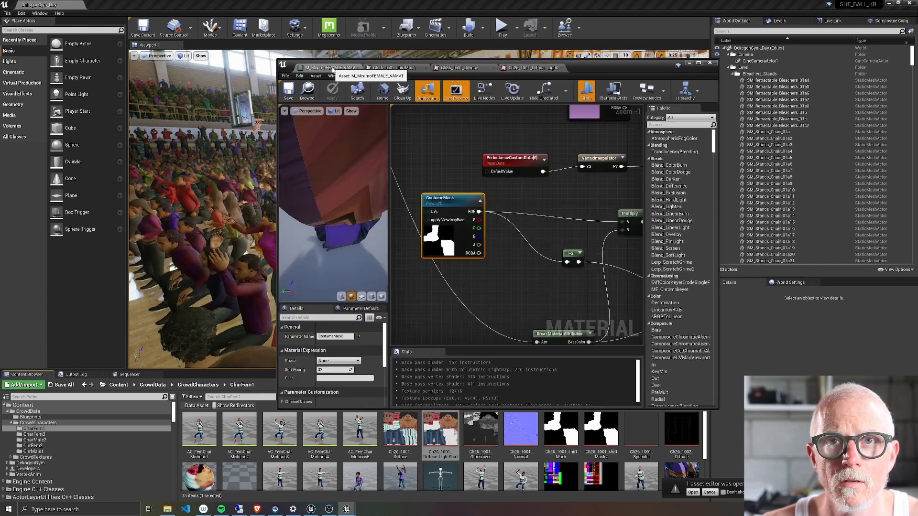
{"action": "right_click_drag", "start_coordinate": [515, 276], "coordinate": [435, 263]}
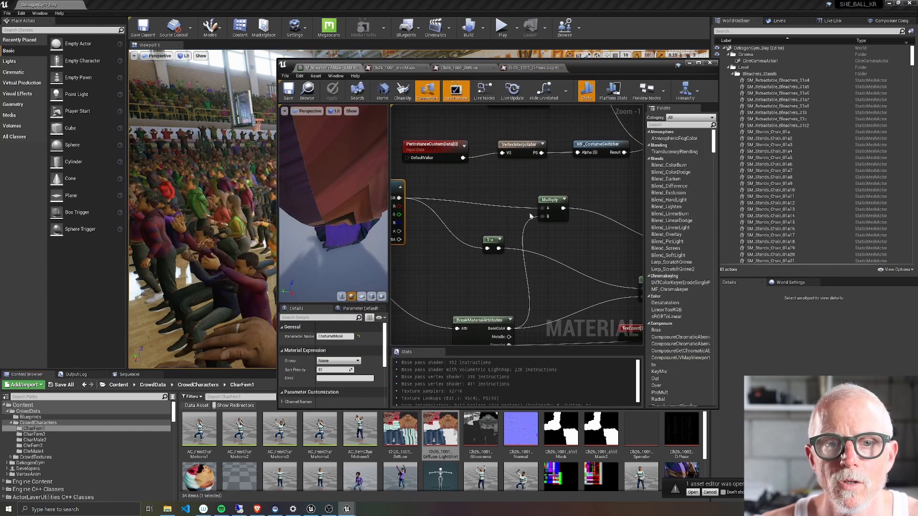
{"action": "right_click_drag", "start_coordinate": [550, 301], "coordinate": [543, 253]}
{"action": "scroll", "coordinate": [535, 255], "scroll_direction": "down", "scroll_amount": 1}
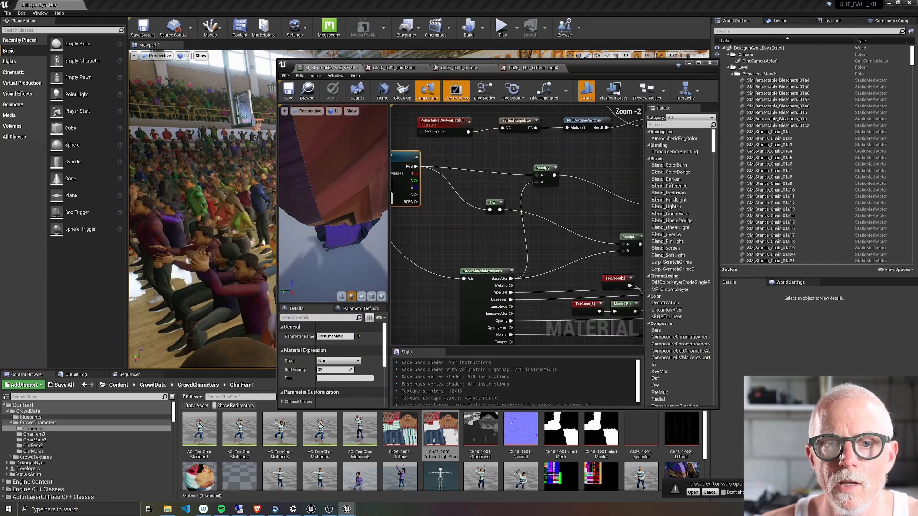
{"action": "right_click_drag", "start_coordinate": [569, 210], "coordinate": [594, 261]}
{"action": "scroll", "coordinate": [594, 261], "scroll_direction": "down", "scroll_amount": 1}
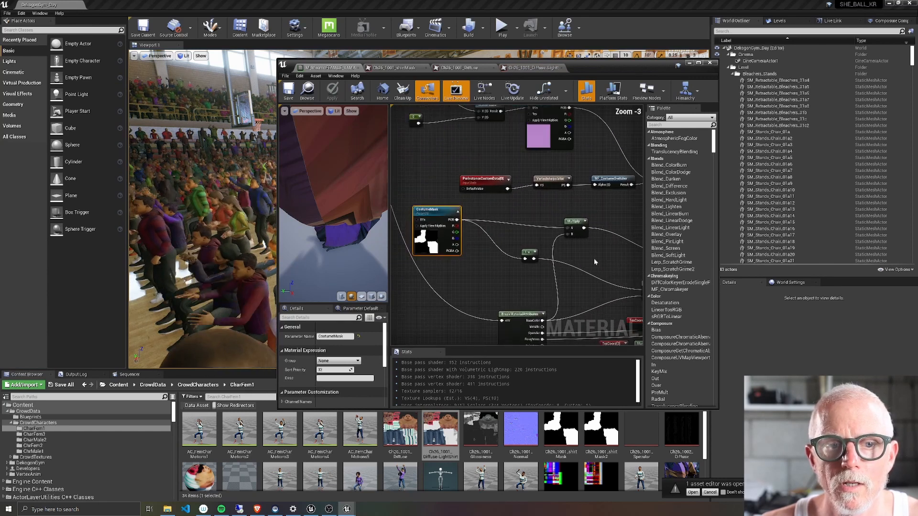
Open the Colors2 texture used by the Texture Sample fed by PerInstanceRandom and view it enlarged
{"action": "right_click_drag", "start_coordinate": [534, 277], "coordinate": [556, 325]}
{"action": "left_click", "coordinate": [566, 197]}
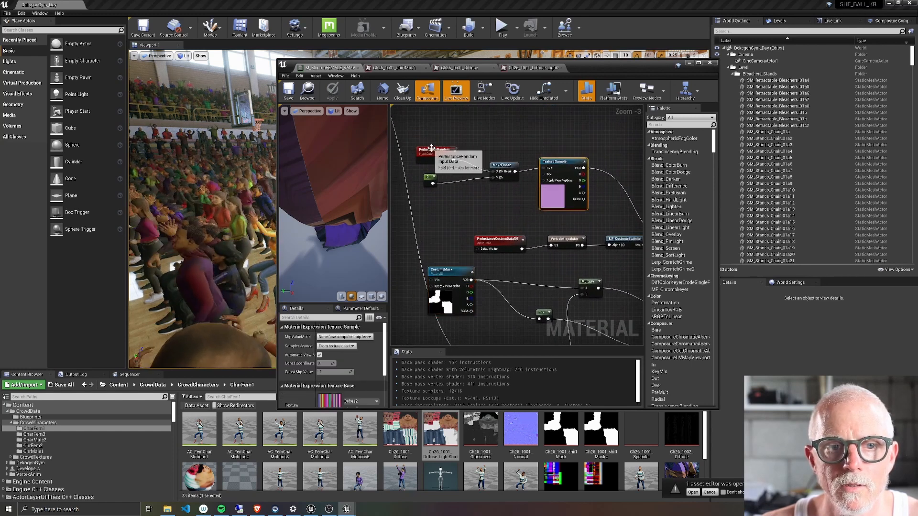
{"action": "double_click", "coordinate": [555, 193]}
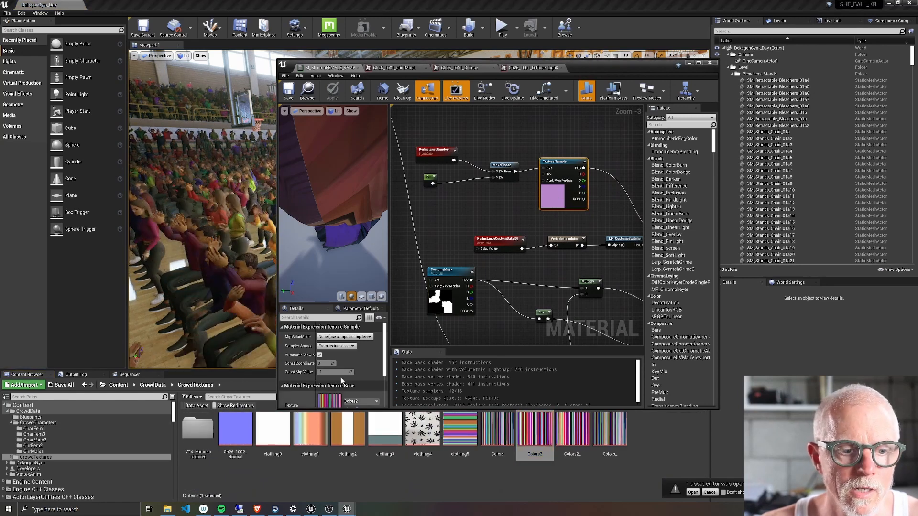
{"action": "scroll", "coordinate": [334, 363], "scroll_direction": "down", "scroll_amount": 2}
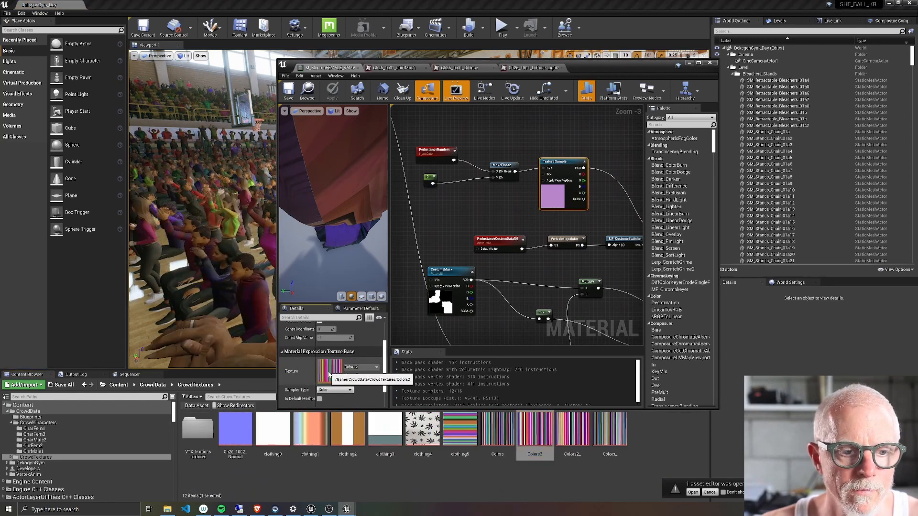
{"action": "double_click", "coordinate": [329, 376]}
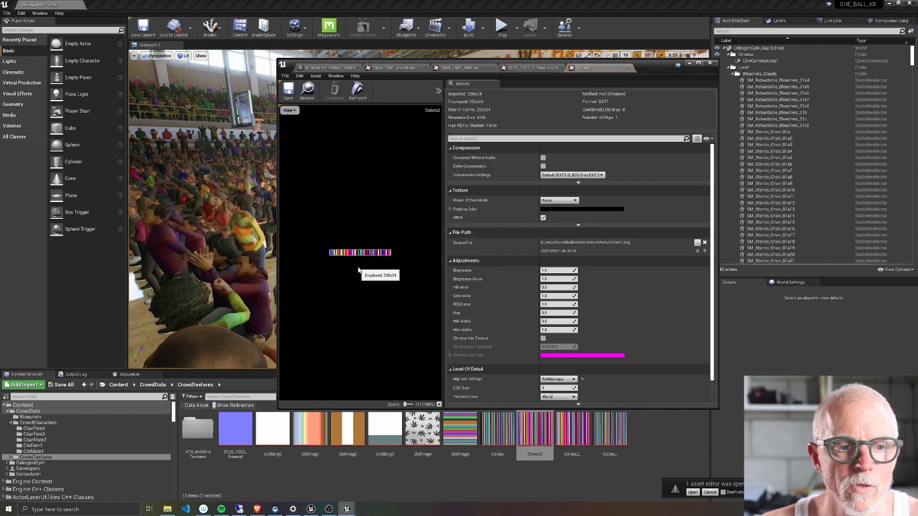
{"action": "scroll", "coordinate": [358, 270], "scroll_direction": "up", "scroll_amount": 2}
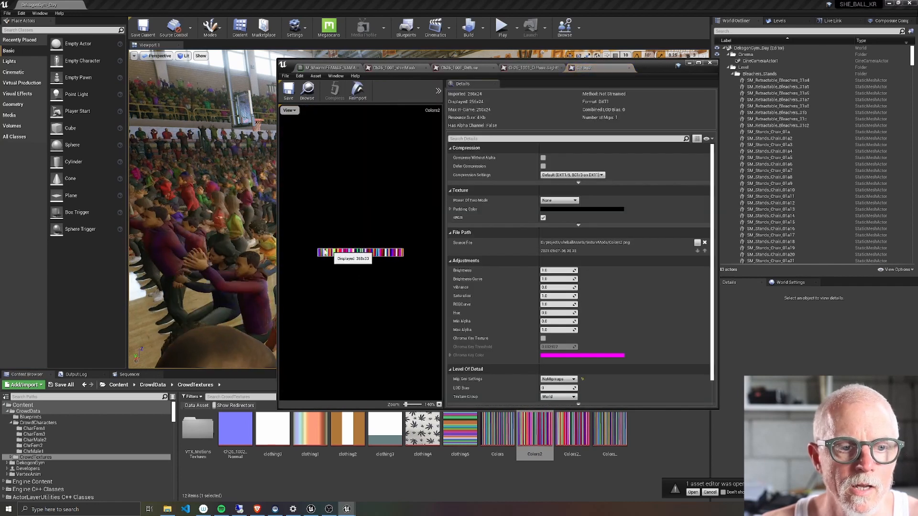
Return to the M_MiximoFEMALE_VAMAT graph and open the MF_CostumeSwitcher material function
{"action": "left_click", "coordinate": [558, 68]}
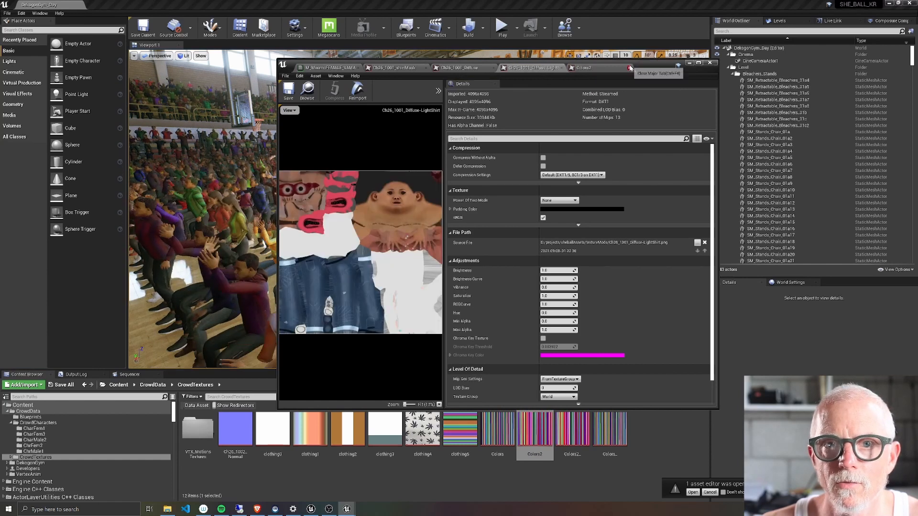
{"action": "left_click", "coordinate": [383, 67]}
{"action": "left_click", "coordinate": [330, 67]}
{"action": "right_click_drag", "start_coordinate": [512, 220], "coordinate": [519, 190]}
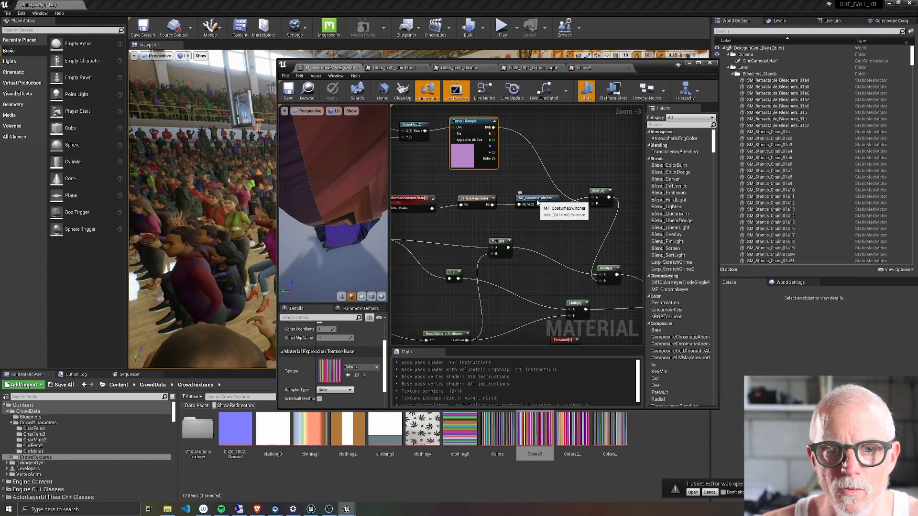
{"action": "double_click", "coordinate": [537, 202]}
Examine the PerInstanceRandom UV scaling in MF_CostumeSwitcher and the clothing textures its Texture Sample nodes feed into the If nodes
{"action": "scroll", "coordinate": [454, 288], "scroll_direction": "down", "scroll_amount": 7}
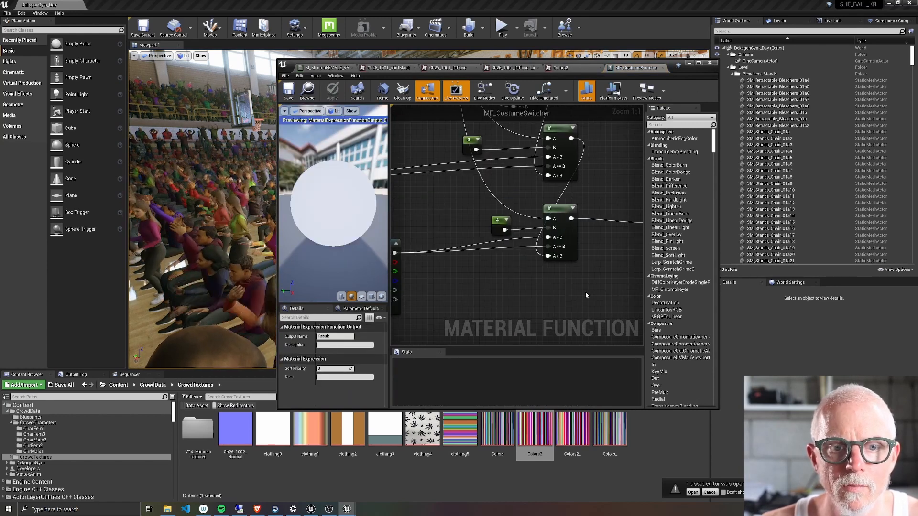
{"action": "scroll", "coordinate": [461, 294], "scroll_direction": "up", "scroll_amount": 5}
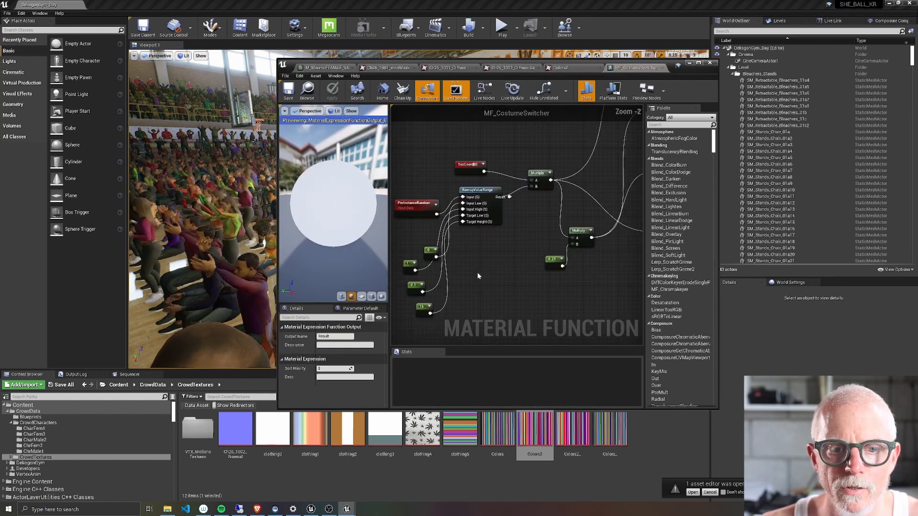
{"action": "right_click_drag", "start_coordinate": [547, 211], "coordinate": [459, 283]}
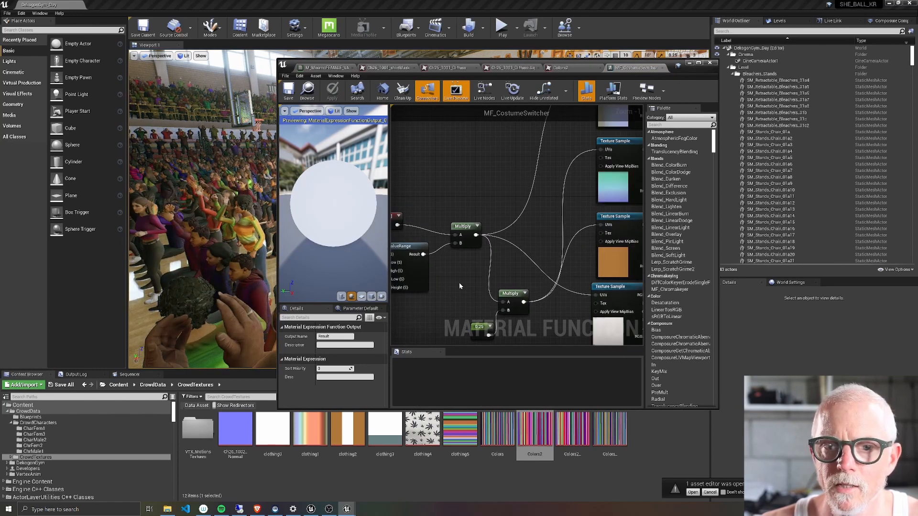
{"action": "right_click_drag", "start_coordinate": [547, 202], "coordinate": [439, 272]}
{"action": "left_click", "coordinate": [514, 181]}
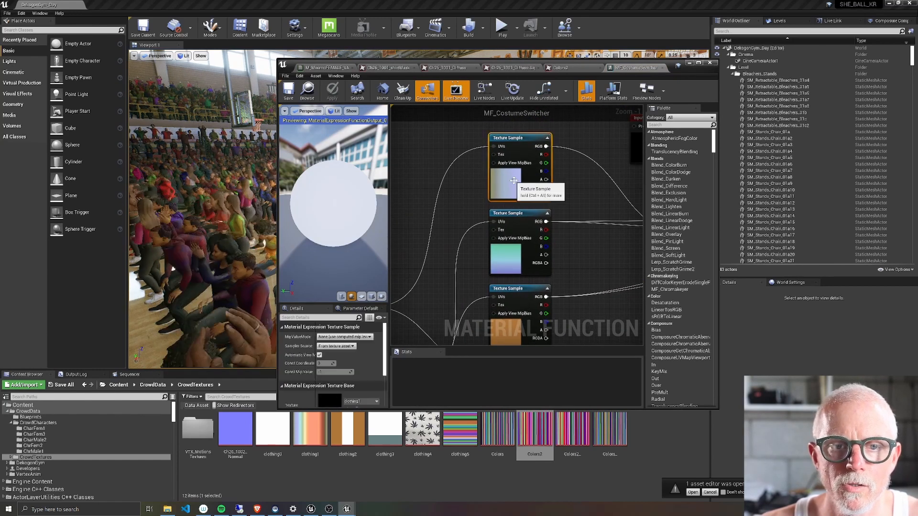
{"action": "left_click", "coordinate": [511, 254]}
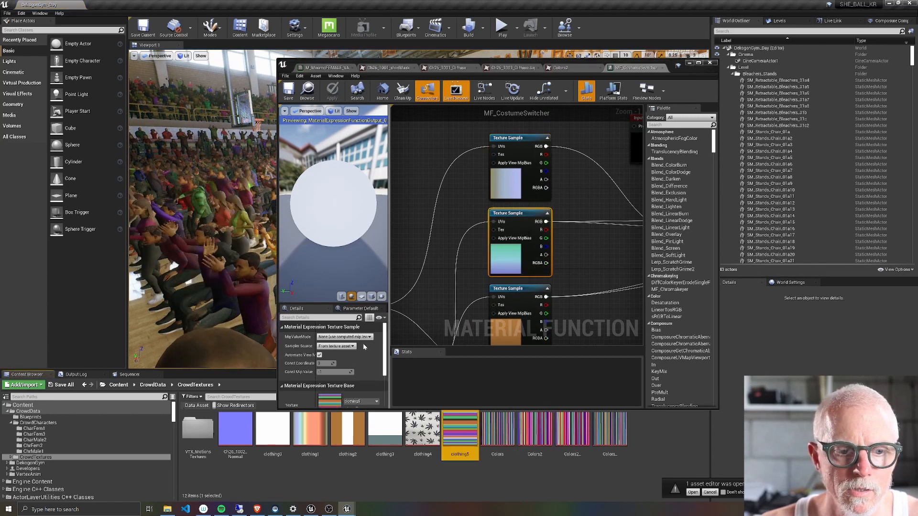
{"action": "scroll", "coordinate": [387, 372], "scroll_direction": "down", "scroll_amount": 2}
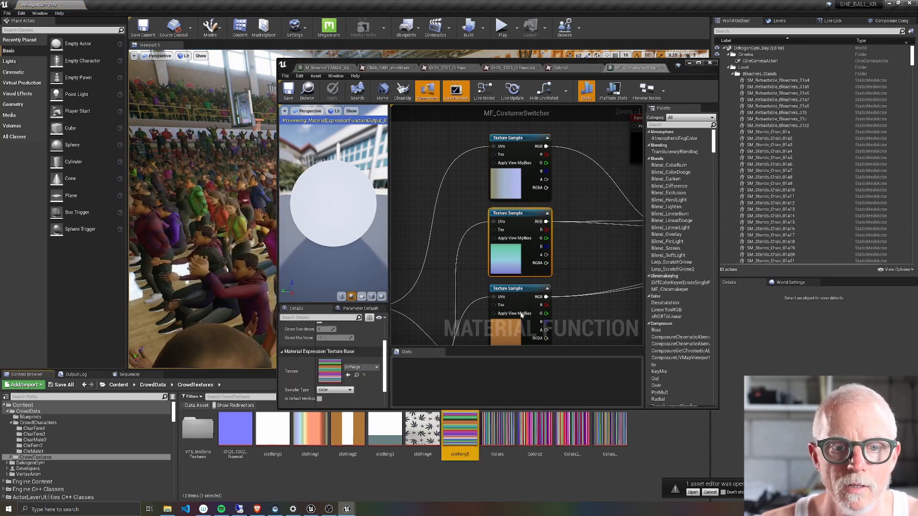
{"action": "scroll", "coordinate": [543, 304], "scroll_direction": "down", "scroll_amount": 3}
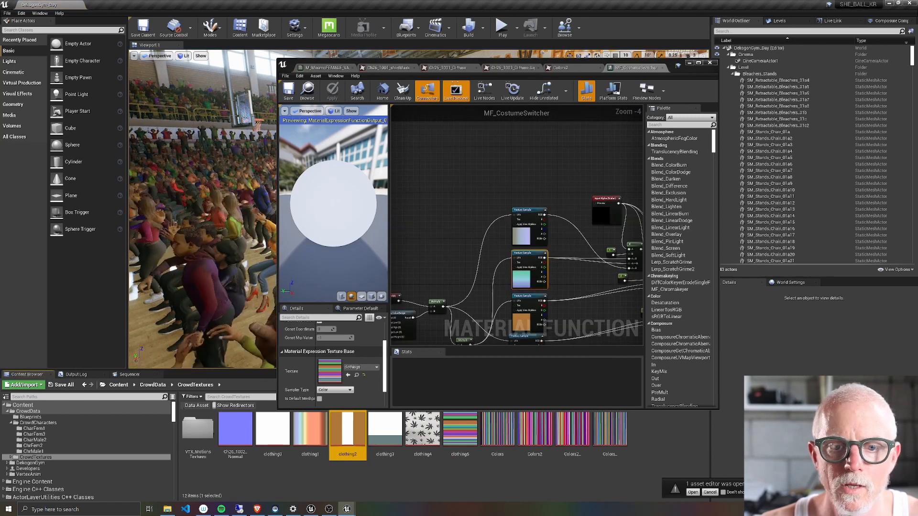
{"action": "right_click_drag", "start_coordinate": [579, 344], "coordinate": [527, 248]}
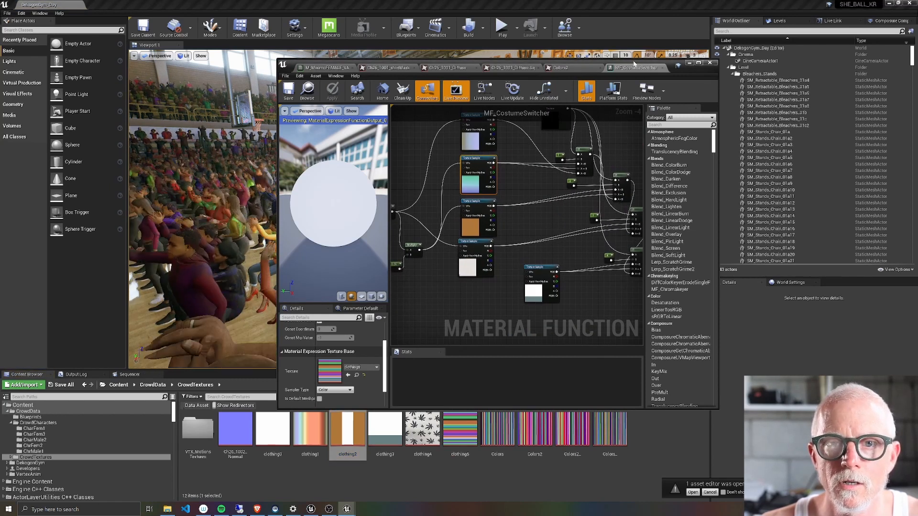
Return to the M_MiximoFEMALE_VAMAT graph and examine how the random color, MF_CostumeSwitcher and CostumeMask branches are multiplied together
{"action": "left_click", "coordinate": [318, 68]}
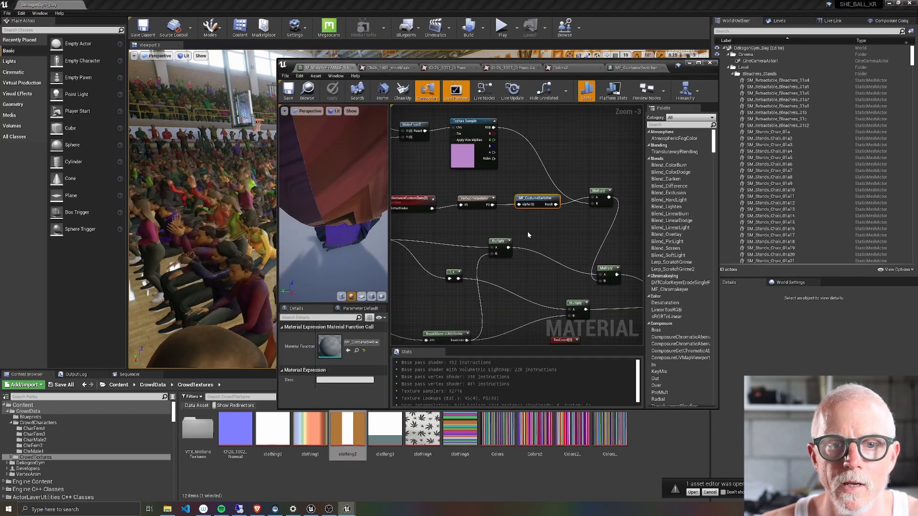
{"action": "right_click_drag", "start_coordinate": [528, 234], "coordinate": [565, 248]}
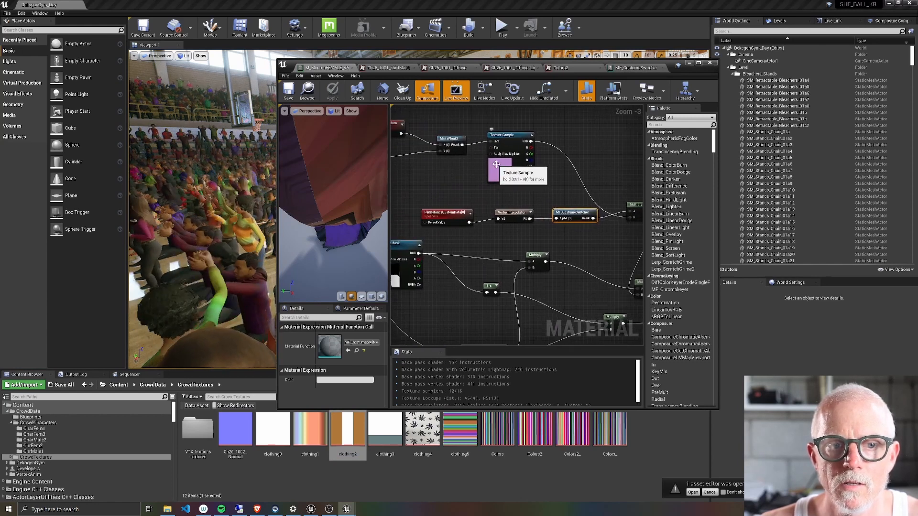
{"action": "right_click_drag", "start_coordinate": [462, 289], "coordinate": [486, 302]}
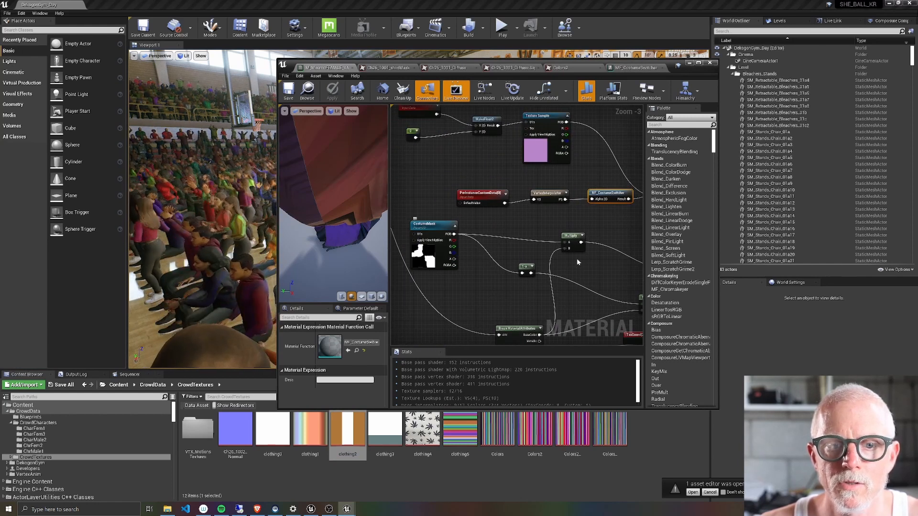
{"action": "right_click_drag", "start_coordinate": [643, 152], "coordinate": [581, 151]}
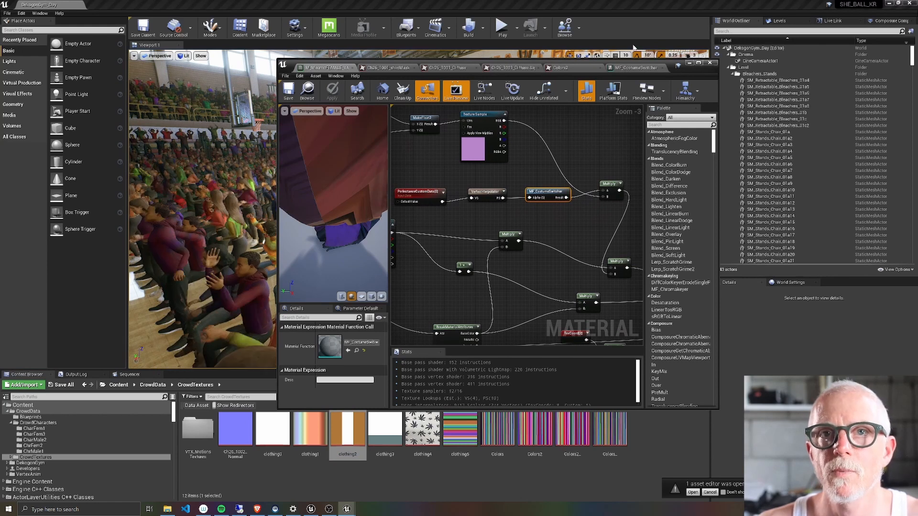